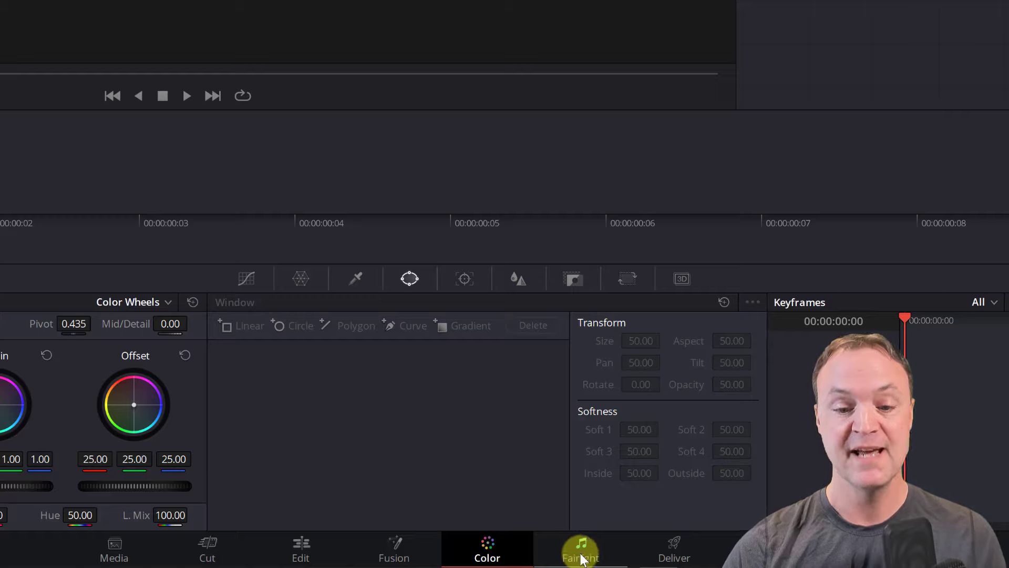
Open the Fairlight audio page and the Deliver page to view their workspaces.
{"action": "left_click", "coordinate": [577, 557]}
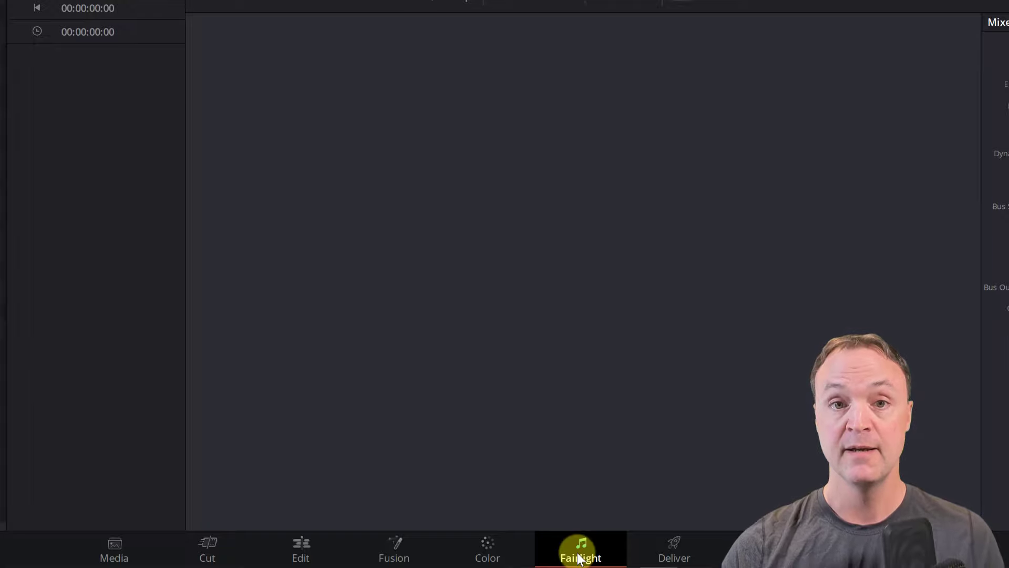
{"action": "left_click", "coordinate": [679, 544]}
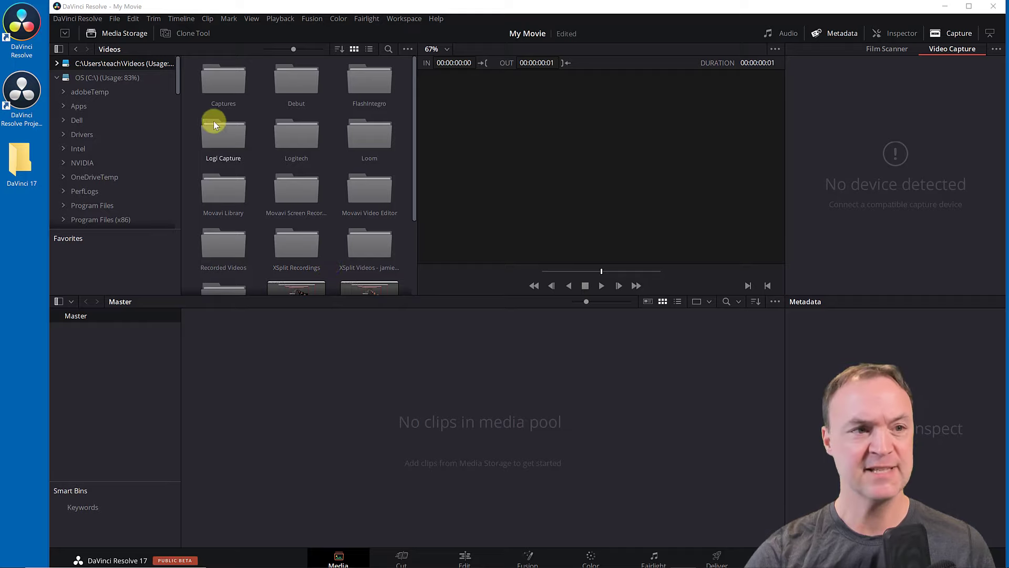
Open the project settings, review the Master Settings for timeline format and video monitoring, and close them without changes.
{"action": "left_click", "coordinate": [133, 20]}
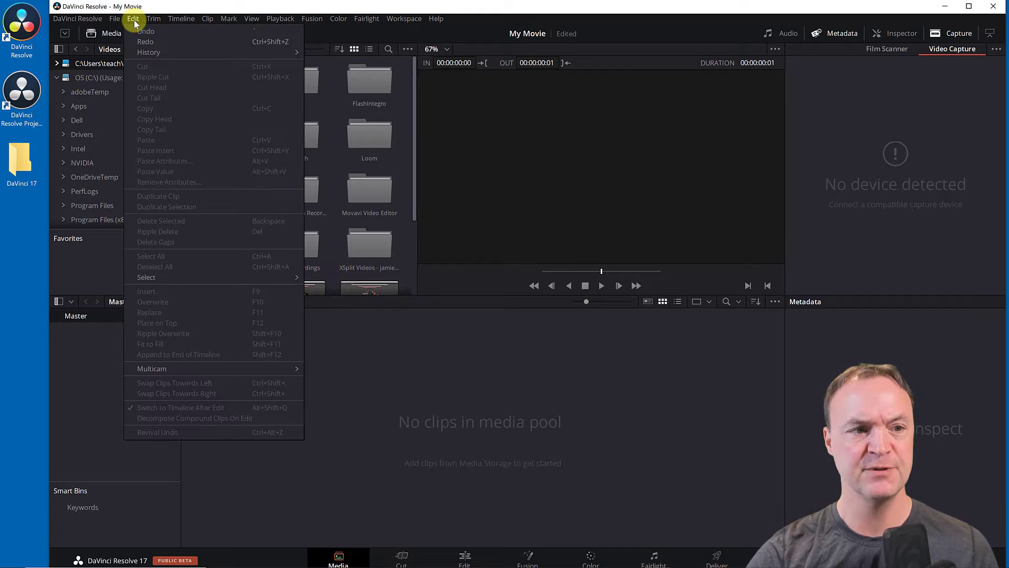
{"action": "left_click", "coordinate": [113, 21]}
{"action": "left_click", "coordinate": [115, 21]}
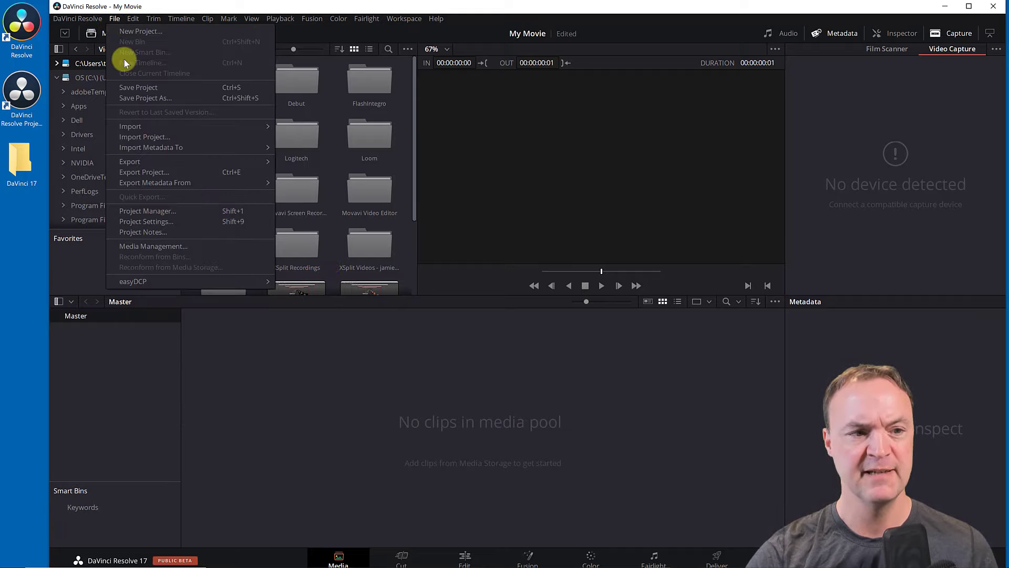
{"action": "left_click", "coordinate": [170, 223]}
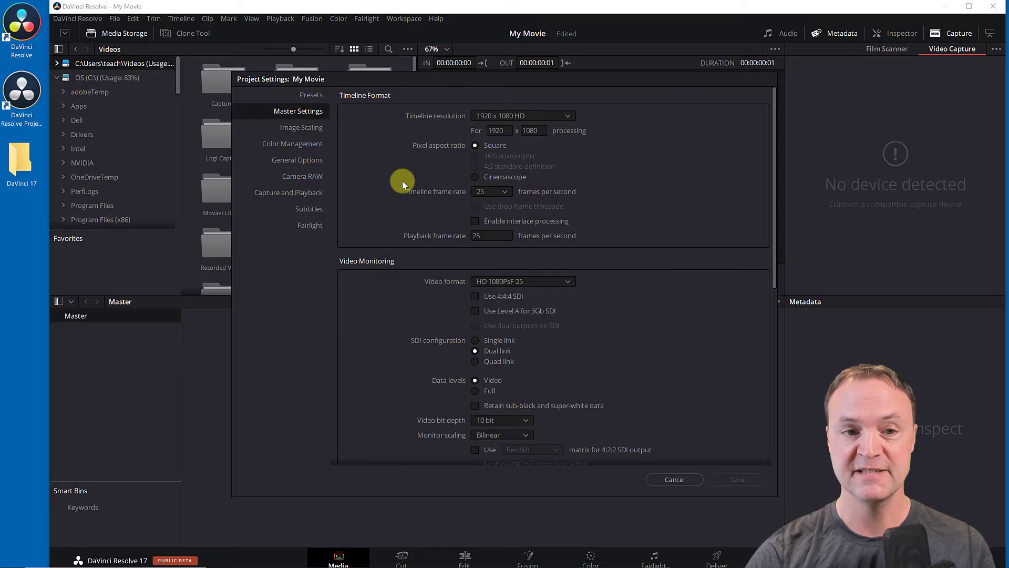
{"action": "scroll", "coordinate": [403, 190], "scroll_direction": "down", "scroll_amount": 1}
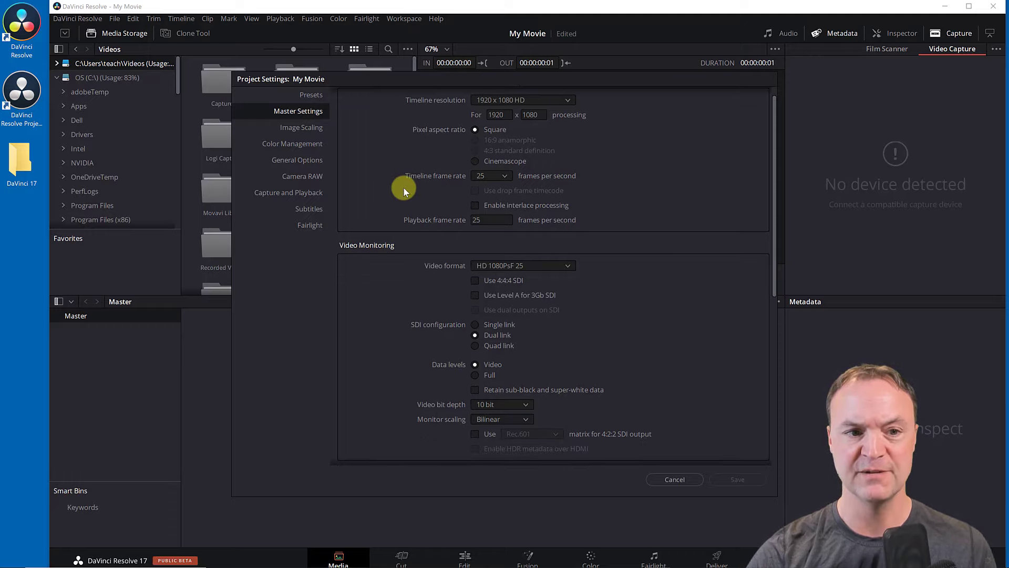
{"action": "scroll", "coordinate": [403, 187], "scroll_direction": "up", "scroll_amount": 1}
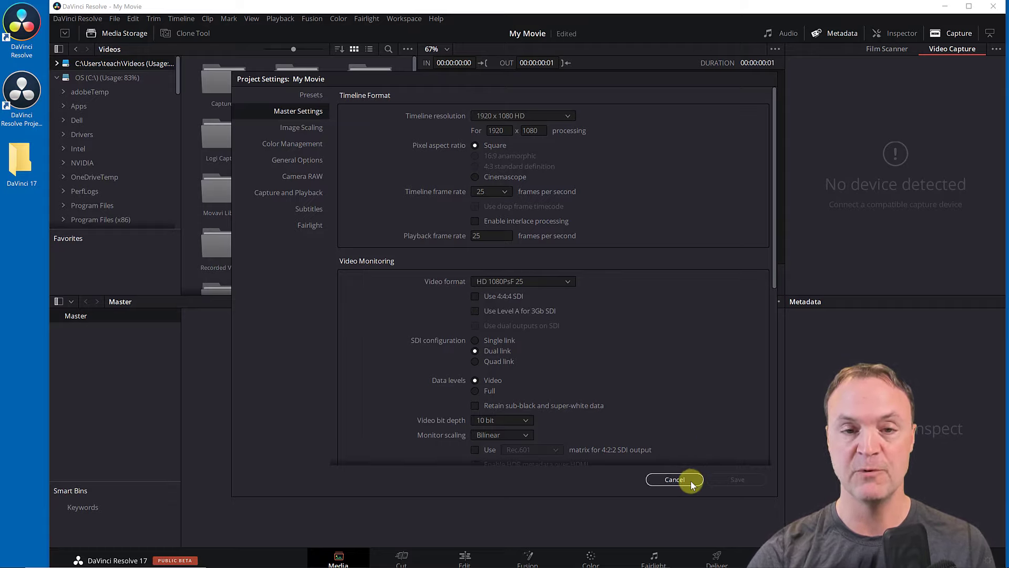
{"action": "left_click", "coordinate": [675, 479]}
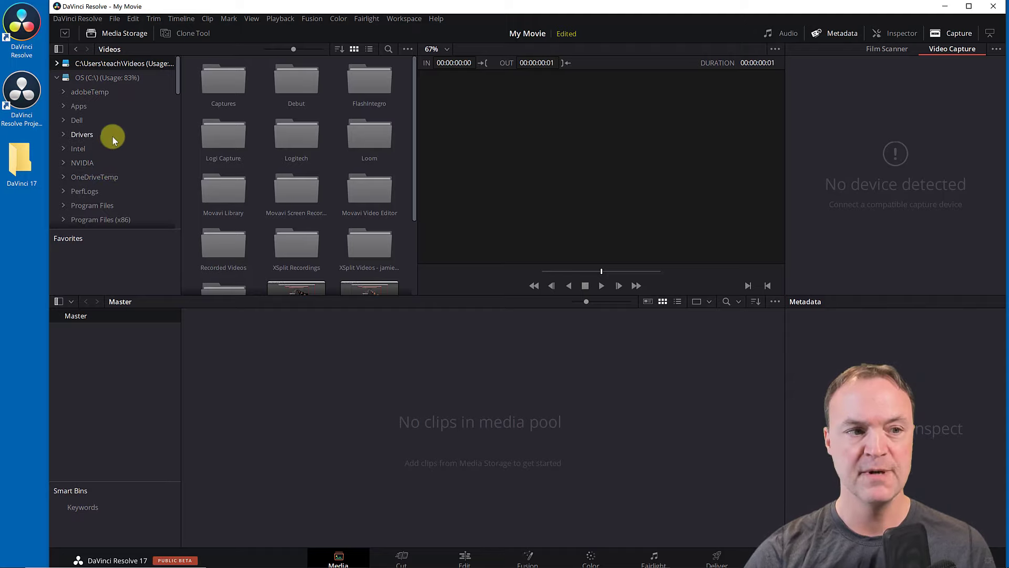
Browse the media storage to the DaVinci 17 folder on the user's Desktop.
{"action": "scroll", "coordinate": [112, 144], "scroll_direction": "down", "scroll_amount": 1}
{"action": "scroll", "coordinate": [112, 134], "scroll_direction": "down", "scroll_amount": 1}
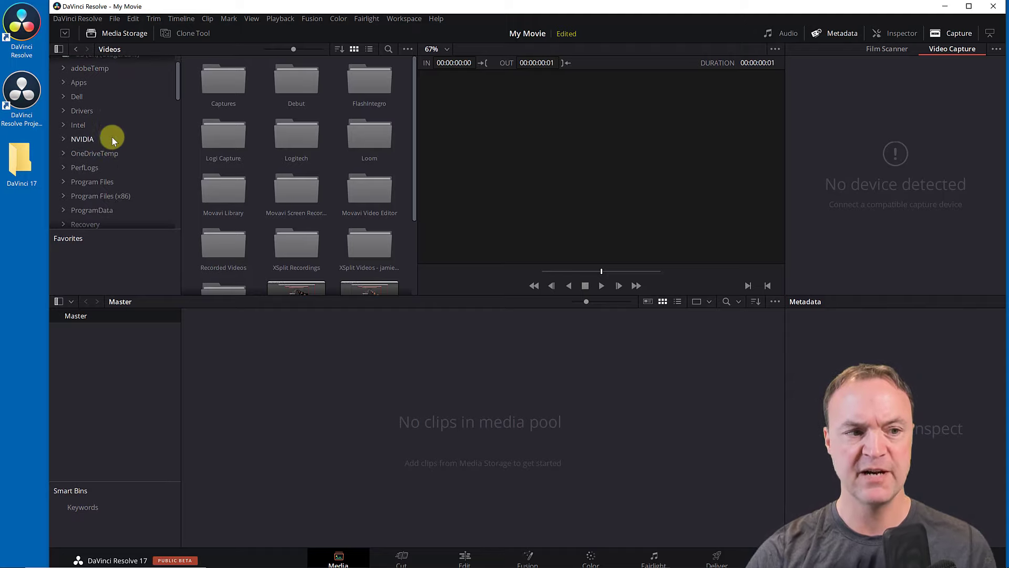
{"action": "scroll", "coordinate": [136, 200], "scroll_direction": "down", "scroll_amount": 2}
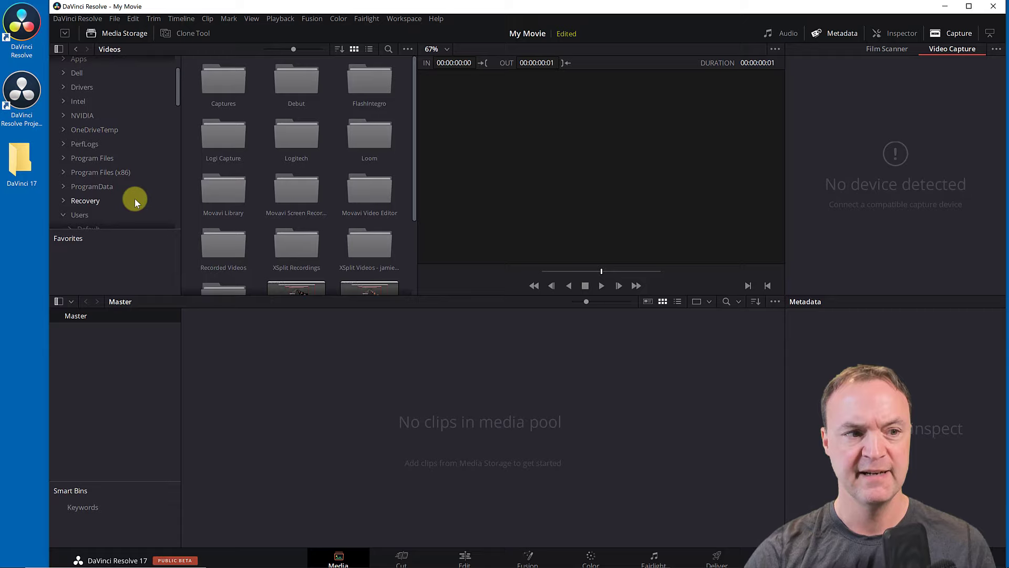
{"action": "scroll", "coordinate": [117, 197], "scroll_direction": "down", "scroll_amount": 4}
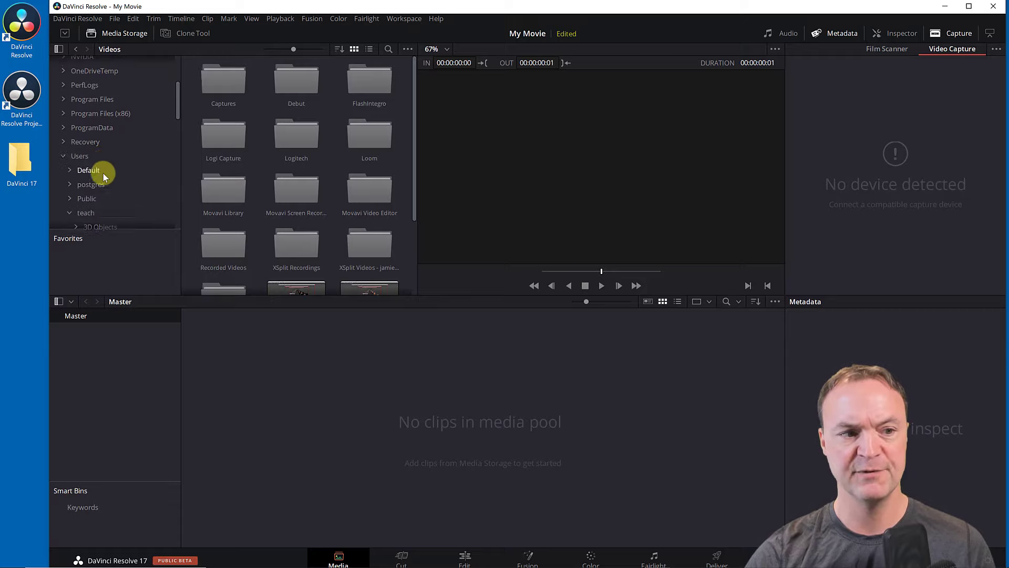
{"action": "scroll", "coordinate": [141, 181], "scroll_direction": "down", "scroll_amount": 2}
{"action": "scroll", "coordinate": [135, 182], "scroll_direction": "down", "scroll_amount": 2}
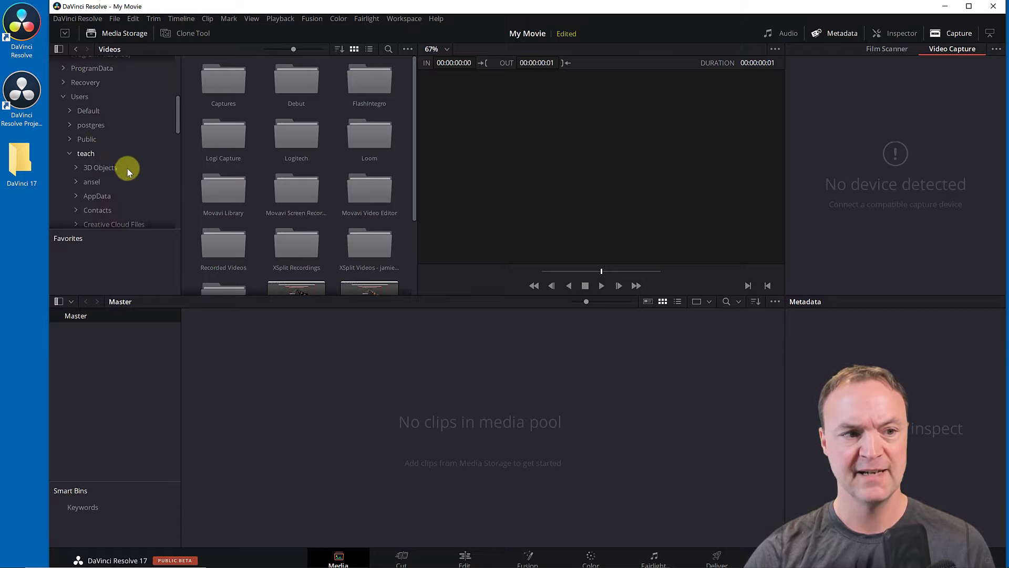
{"action": "scroll", "coordinate": [127, 168], "scroll_direction": "down", "scroll_amount": 2}
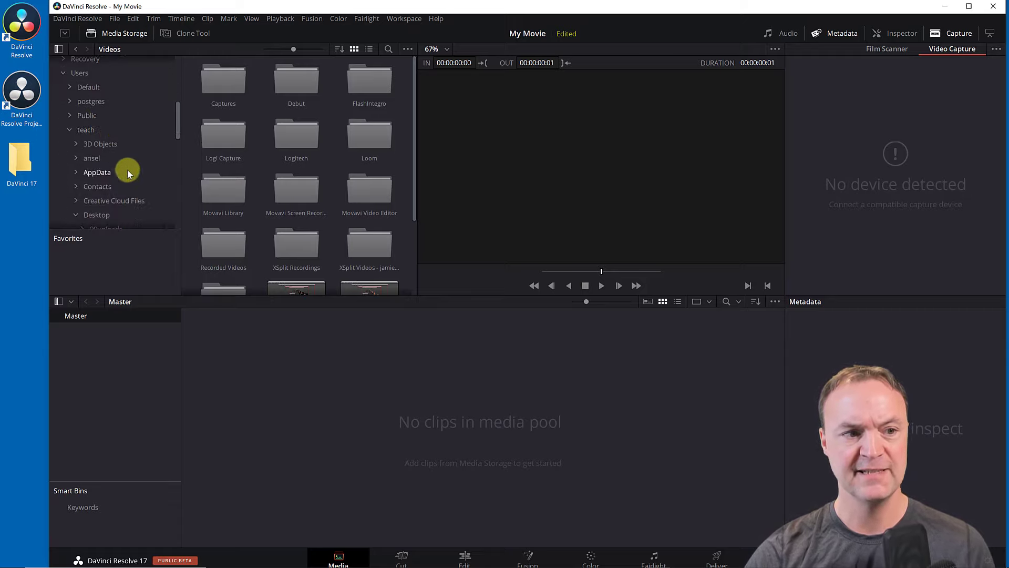
{"action": "left_click", "coordinate": [102, 215]}
{"action": "scroll", "coordinate": [119, 184], "scroll_direction": "down", "scroll_amount": 6}
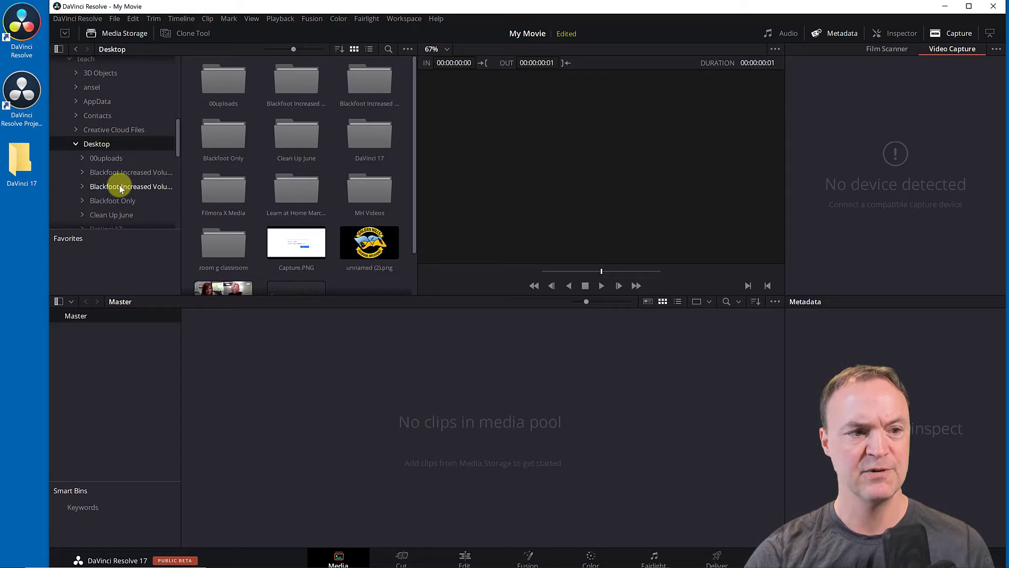
{"action": "scroll", "coordinate": [119, 185], "scroll_direction": "down", "scroll_amount": 2}
{"action": "left_click", "coordinate": [110, 209]}
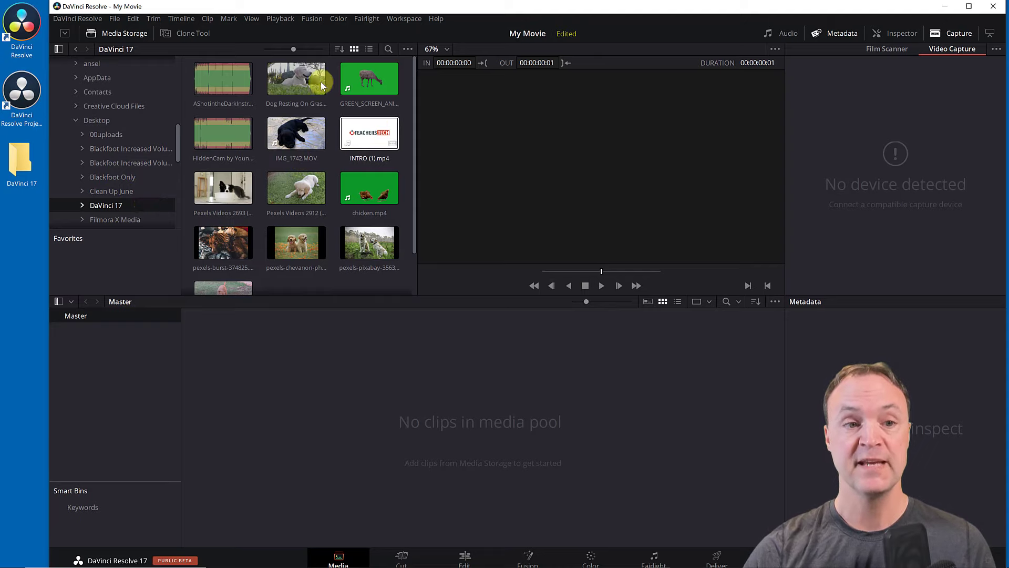
Skim the clips in the DaVinci 17 folder and add Pexels Videos 2693 (2).mp4 to the media pool.
{"action": "left_click", "coordinate": [311, 130]}
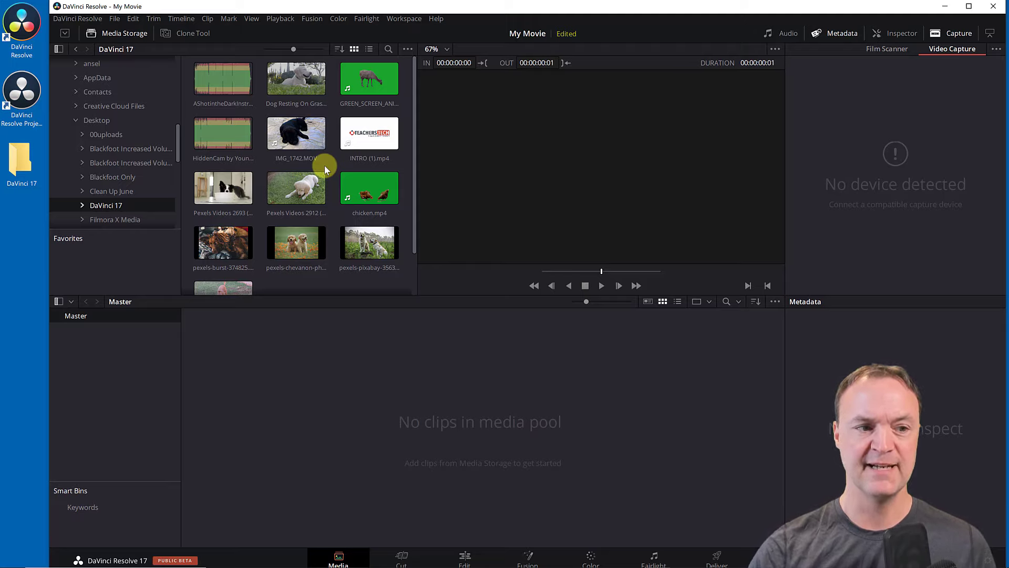
{"action": "left_click", "coordinate": [303, 184]}
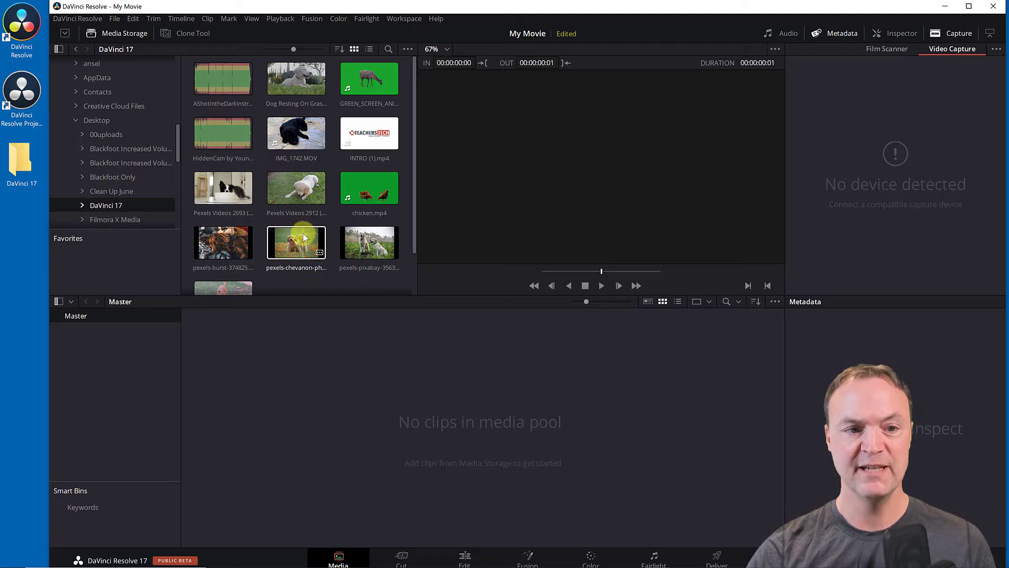
{"action": "scroll", "coordinate": [303, 232], "scroll_direction": "down", "scroll_amount": 1}
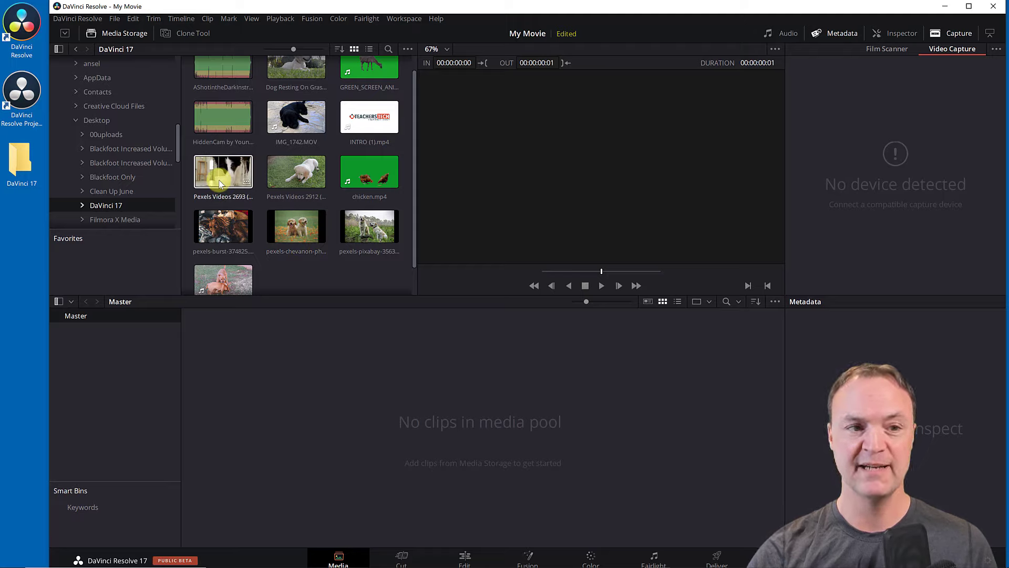
{"action": "left_click_drag", "start_coordinate": [218, 177], "coordinate": [284, 432]}
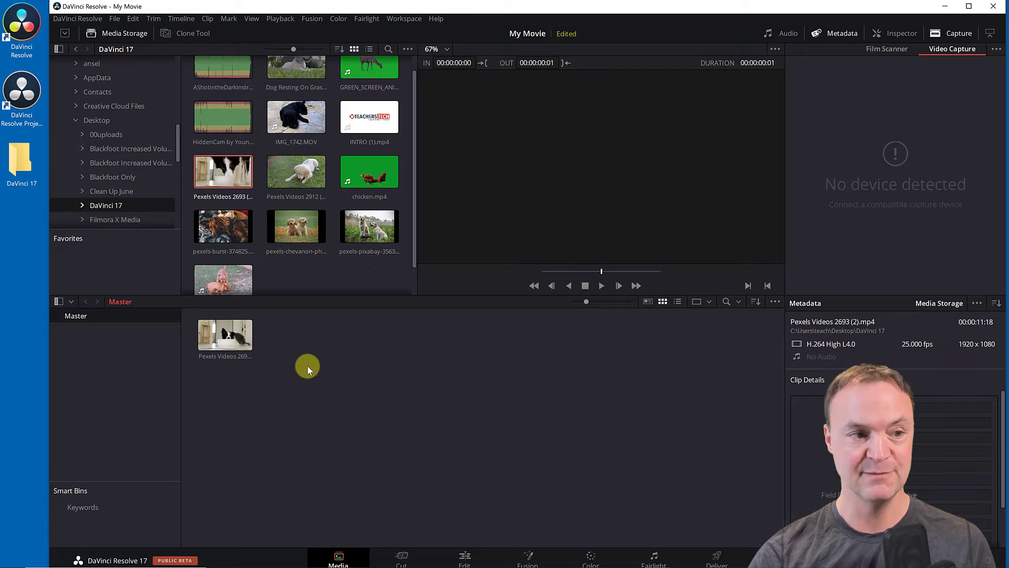
Open the desktop's DaVinci 17 folder in File Explorer and add Pexels Videos 2912 (1) from it to the media pool.
{"action": "double_click", "coordinate": [18, 165]}
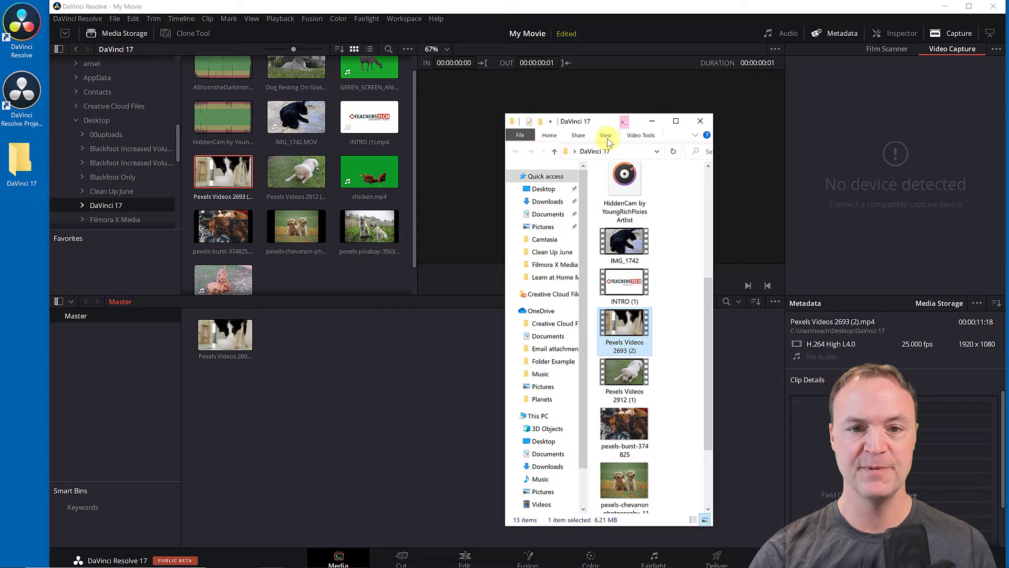
{"action": "left_click_drag", "start_coordinate": [624, 374], "coordinate": [303, 415]}
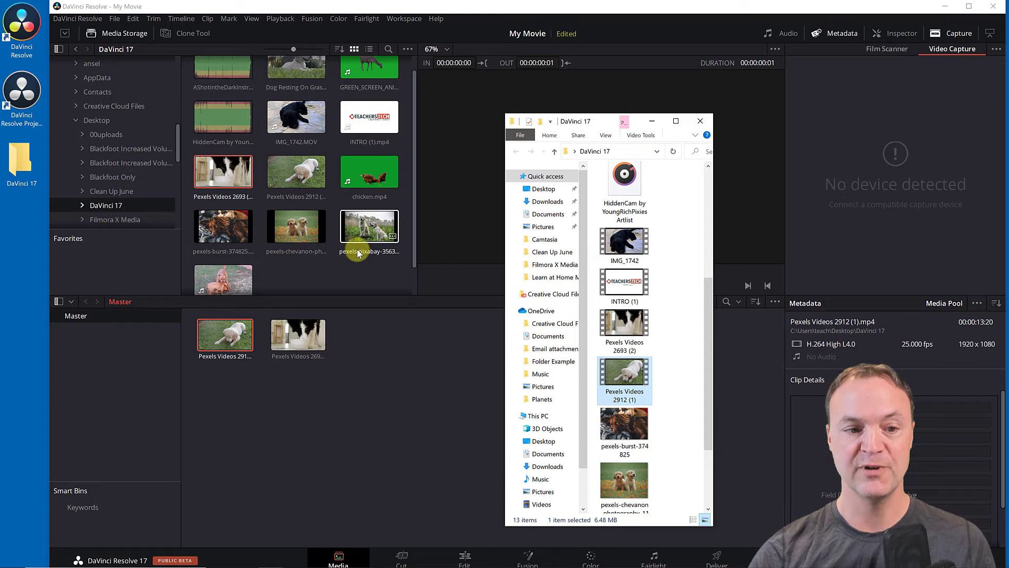
Add the AShotintheDark audio track and INTRO (1).mp4 from media storage to the media pool.
{"action": "scroll", "coordinate": [311, 181], "scroll_direction": "up", "scroll_amount": 1}
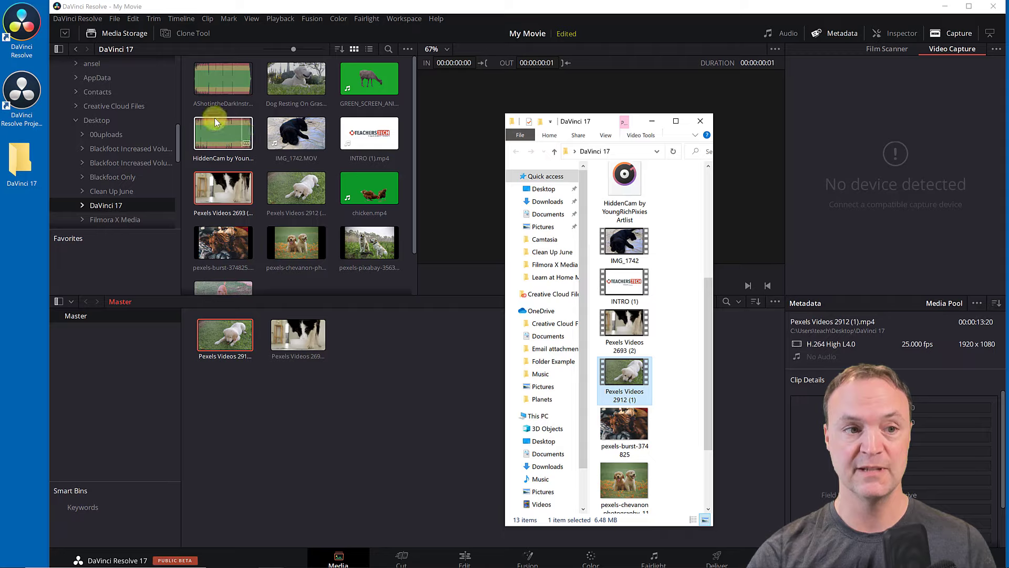
{"action": "left_click_drag", "start_coordinate": [225, 84], "coordinate": [359, 355]}
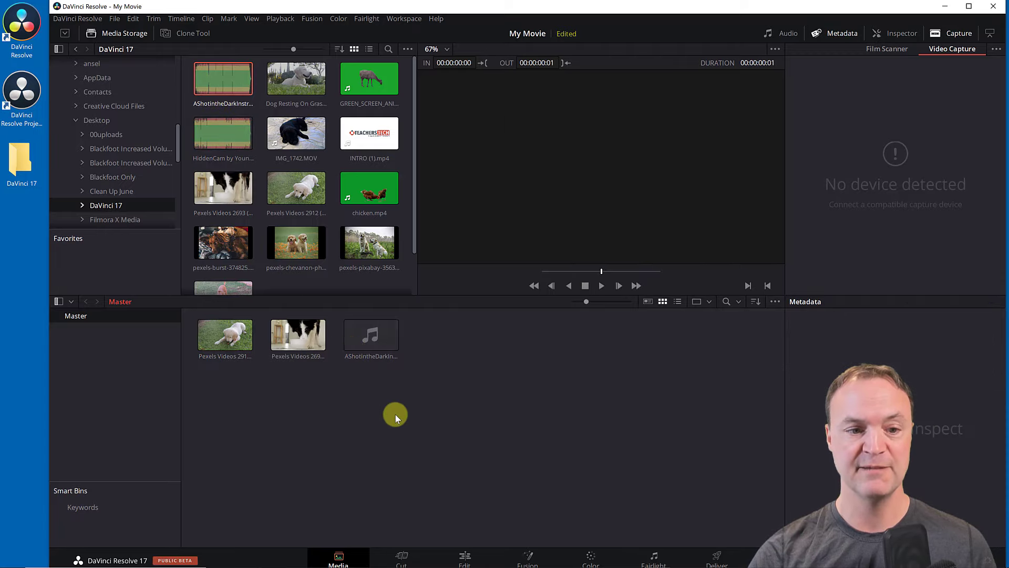
{"action": "left_click", "coordinate": [229, 131]}
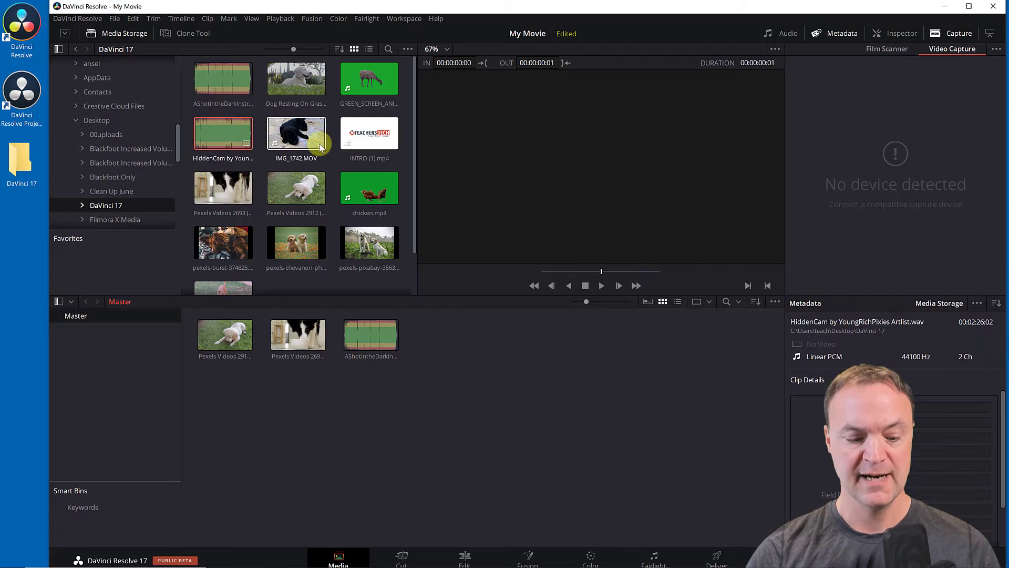
{"action": "left_click", "coordinate": [351, 143]}
{"action": "left_click_drag", "start_coordinate": [352, 143], "coordinate": [358, 337]}
Add the production ID clip and the pexels-pixabay, pexels-chevanon and pexels-burst dog photos to the media pool.
{"action": "scroll", "coordinate": [265, 206], "scroll_direction": "down", "scroll_amount": 1}
{"action": "left_click_drag", "start_coordinate": [251, 260], "coordinate": [512, 337]}
{"action": "left_click_drag", "start_coordinate": [370, 209], "coordinate": [565, 344]}
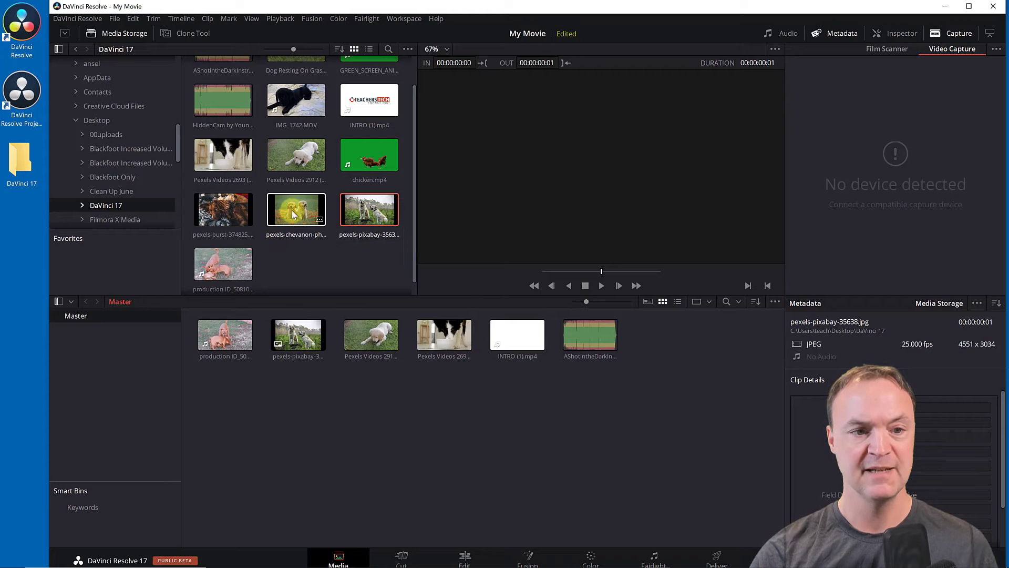
{"action": "left_click_drag", "start_coordinate": [291, 210], "coordinate": [413, 347]}
{"action": "scroll", "coordinate": [321, 188], "scroll_direction": "up", "scroll_amount": 1}
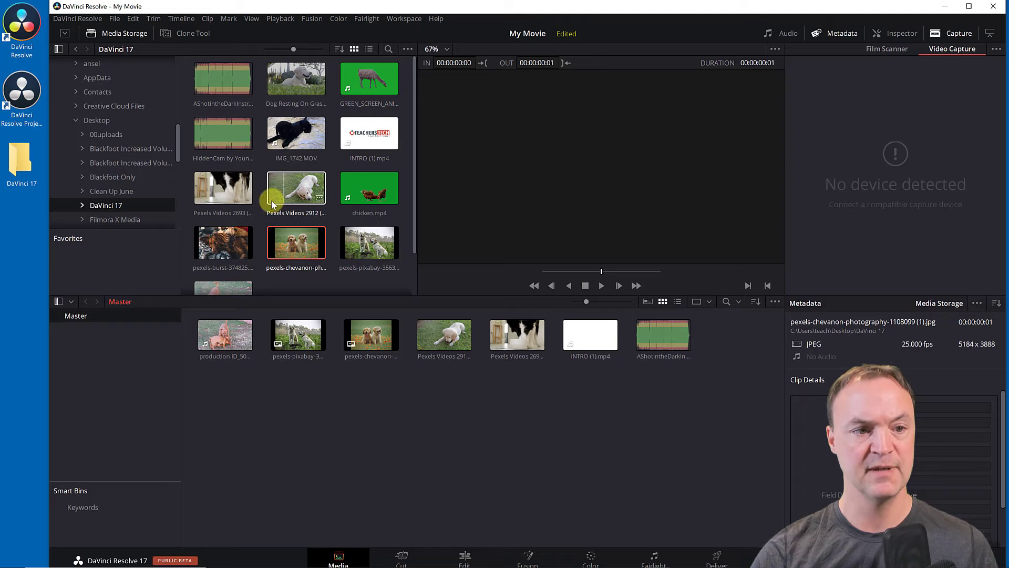
{"action": "left_click_drag", "start_coordinate": [621, 345], "coordinate": [455, 328]}
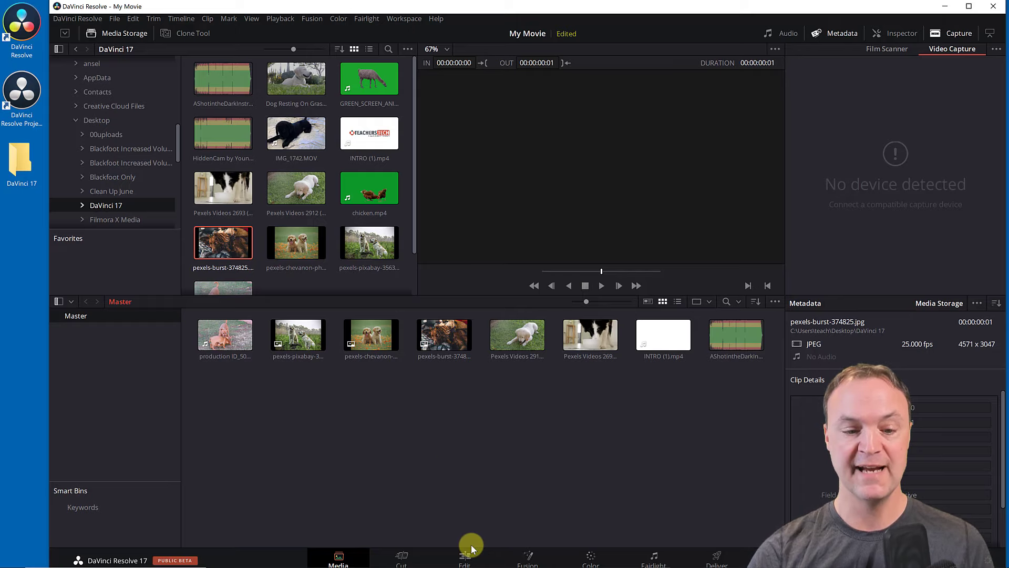
Switch to the Edit page, preview the imported photos and videos, and select Pexels Videos 2693 (2).mp4 in the media pool.
{"action": "left_click", "coordinate": [465, 560]}
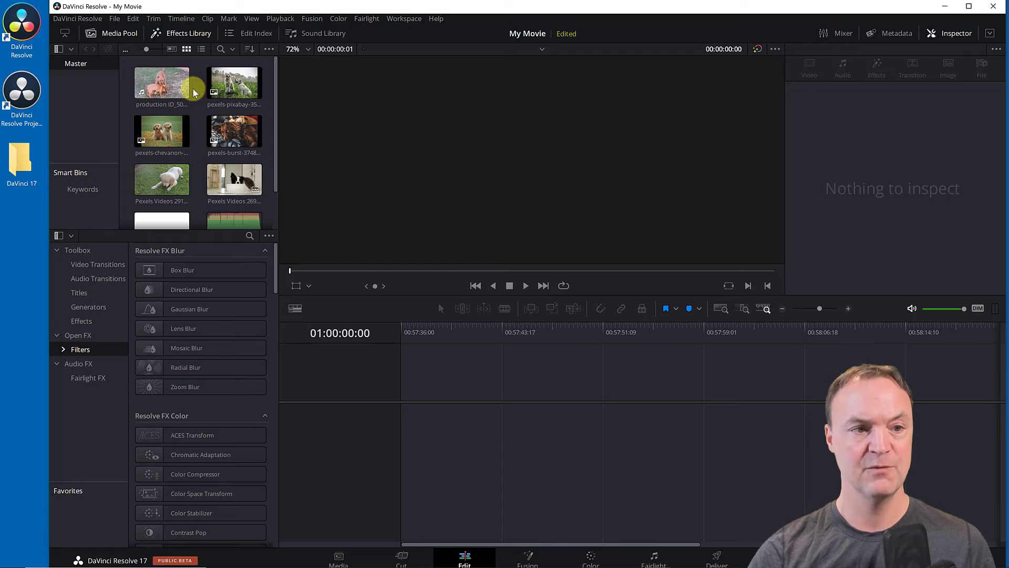
{"action": "double_click", "coordinate": [211, 138]}
{"action": "scroll", "coordinate": [211, 142], "scroll_direction": "down", "scroll_amount": 3}
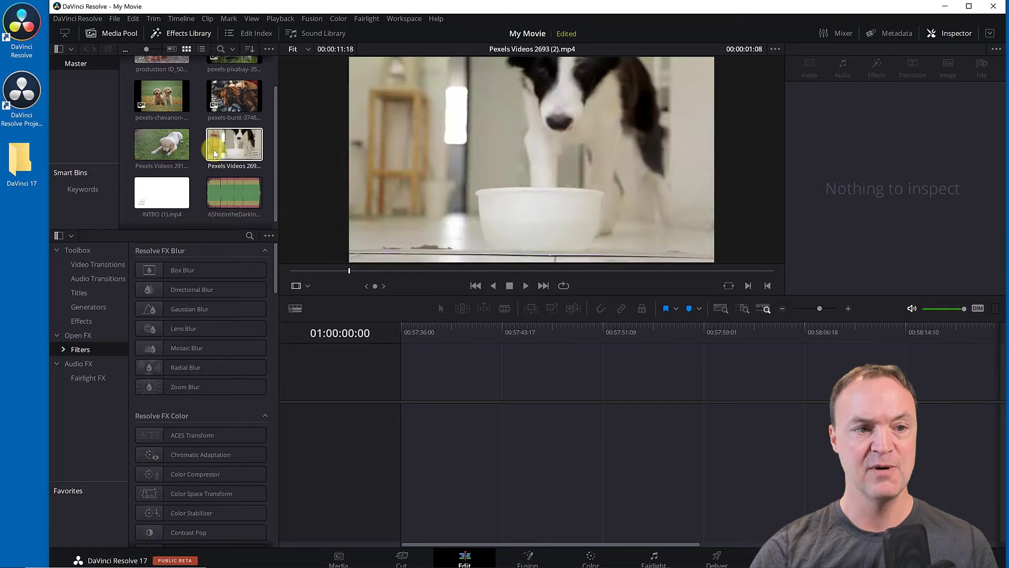
{"action": "scroll", "coordinate": [214, 146], "scroll_direction": "up", "scroll_amount": 3}
{"action": "double_click", "coordinate": [213, 146]}
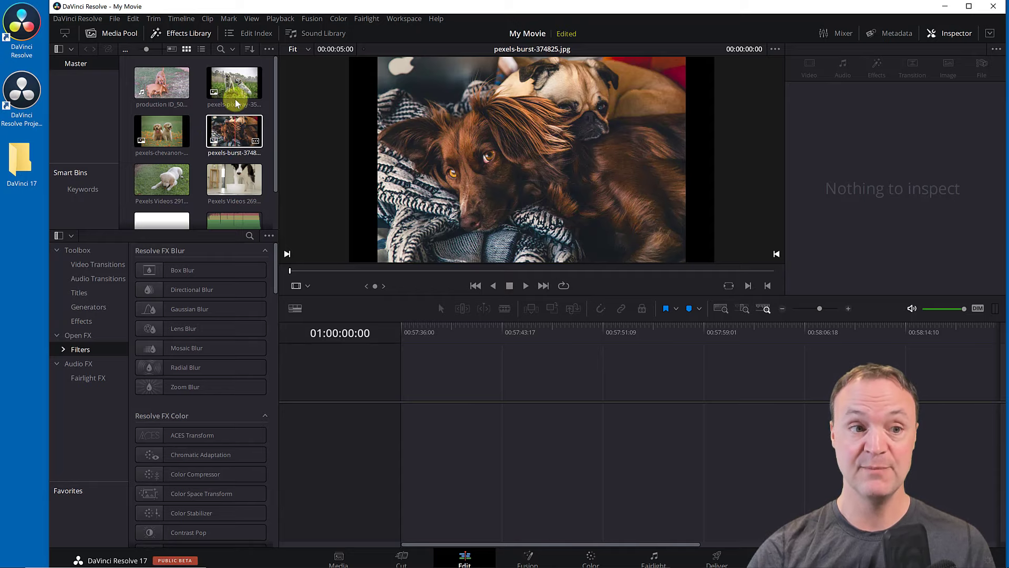
{"action": "left_click", "coordinate": [185, 139]}
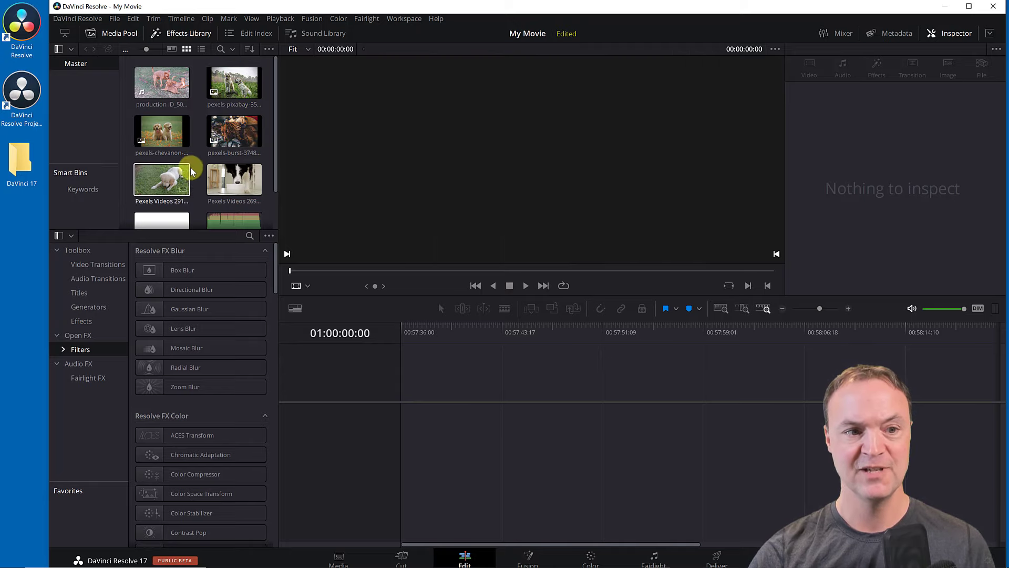
{"action": "scroll", "coordinate": [191, 167], "scroll_direction": "down", "scroll_amount": 1}
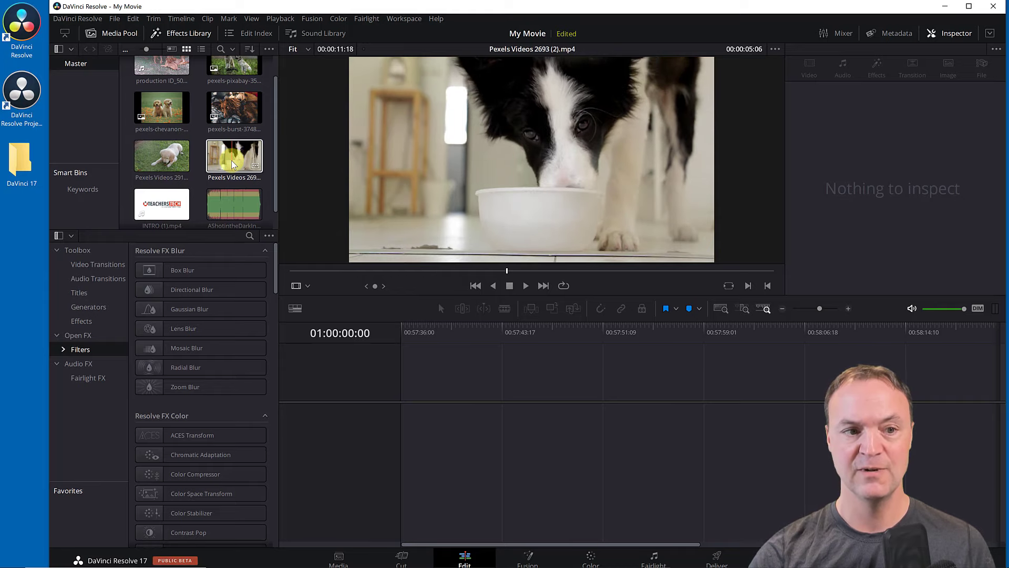
{"action": "left_click", "coordinate": [231, 165]}
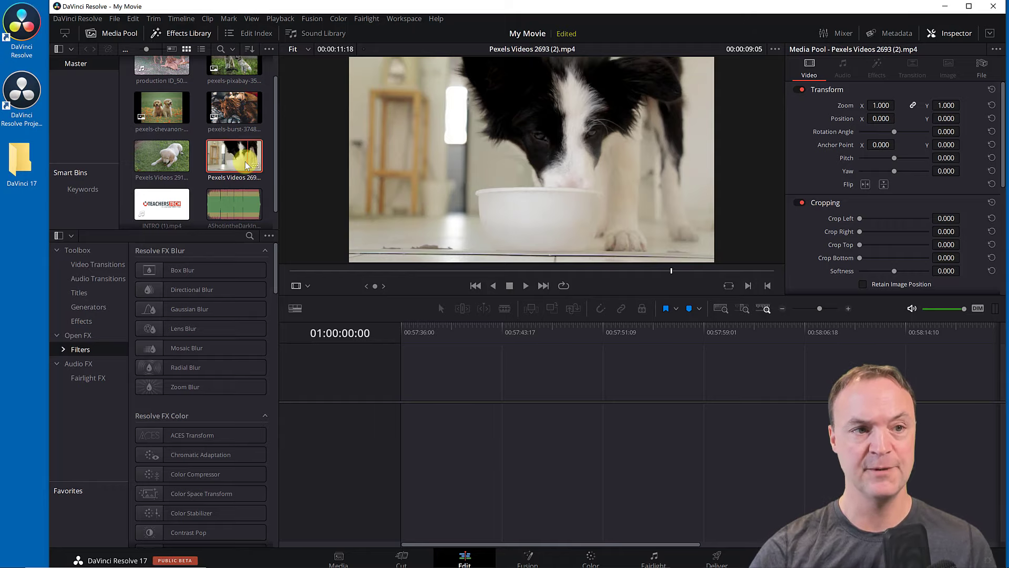
Display the media pool clips in list view and in metadata view.
{"action": "left_click", "coordinate": [201, 49]}
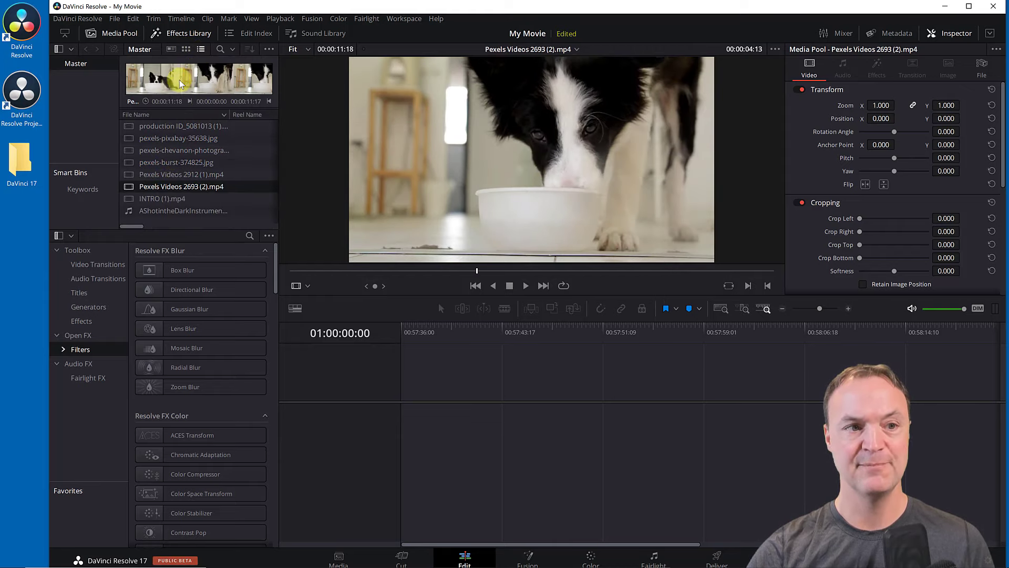
{"action": "left_click", "coordinate": [171, 49]}
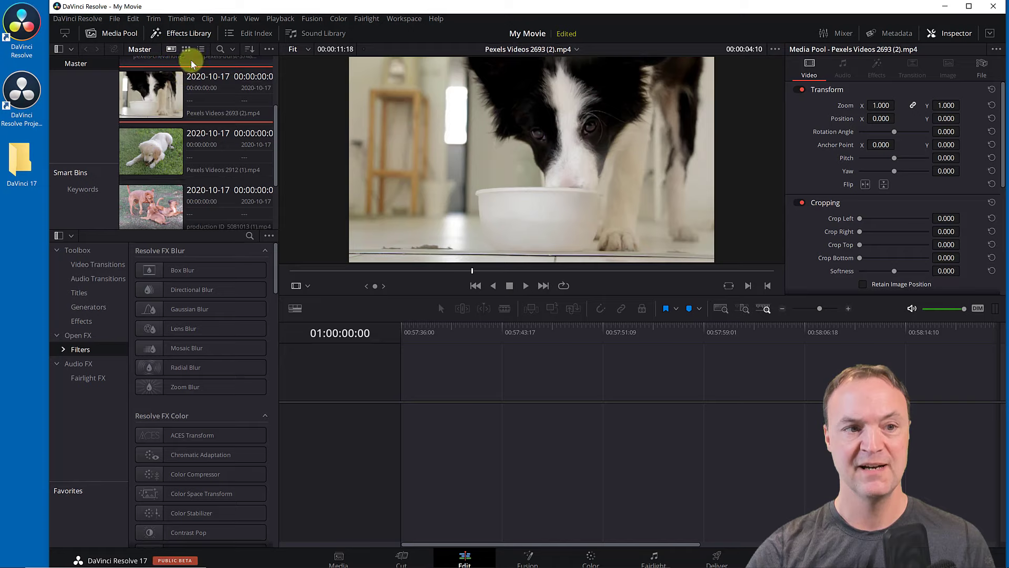
Return the media pool to thumbnail view and import 678598007 from the open DaVinci Resolve 16 folder, closing that folder window.
{"action": "left_click", "coordinate": [186, 49]}
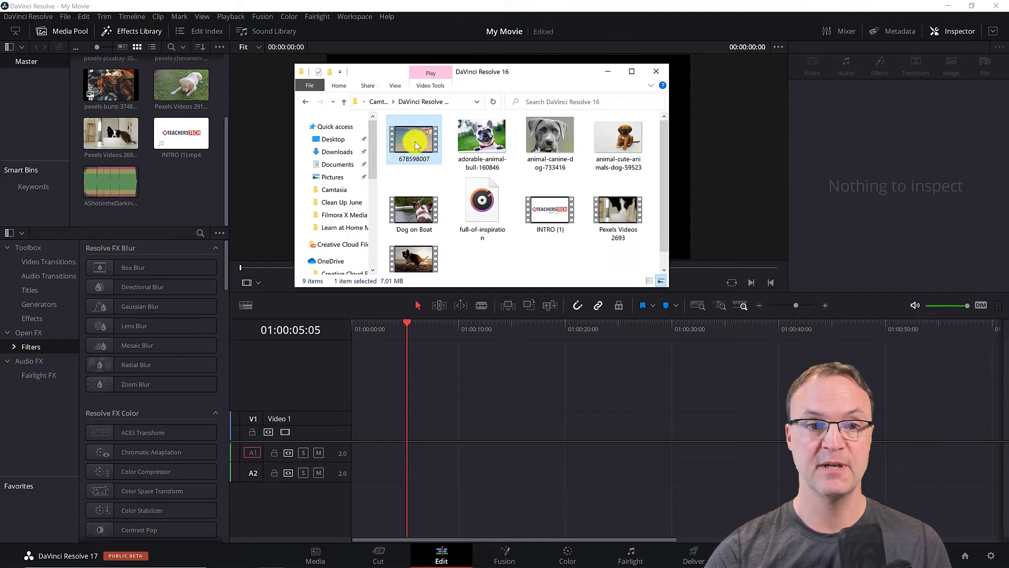
{"action": "left_click_drag", "start_coordinate": [415, 140], "coordinate": [189, 212]}
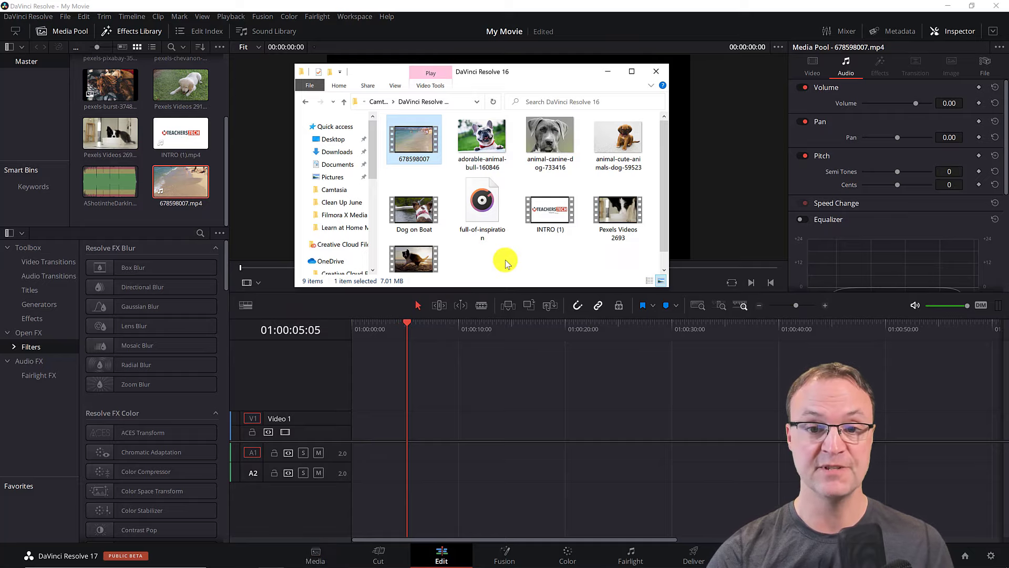
{"action": "left_click", "coordinate": [655, 71]}
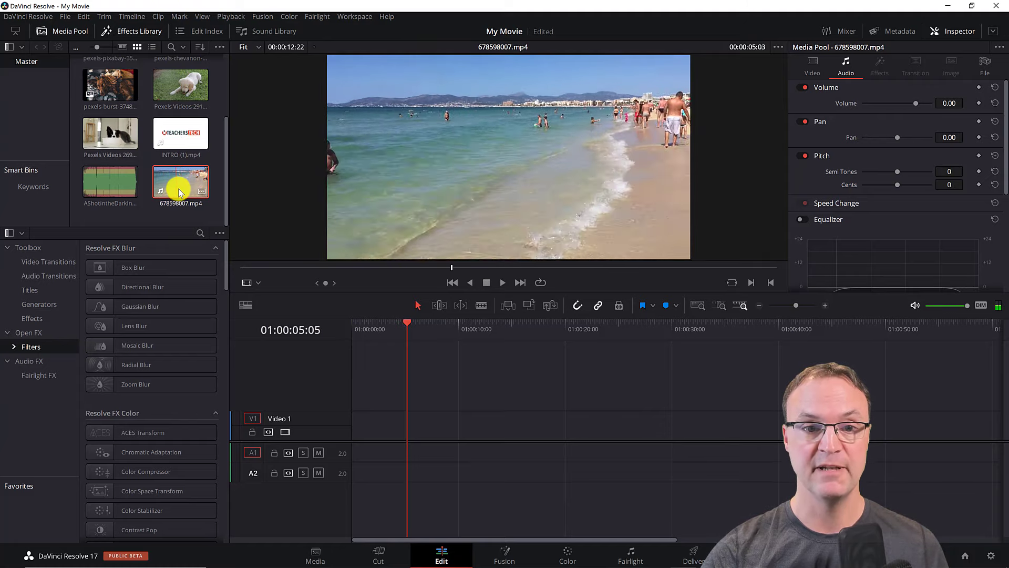
Place 678598007.mp4 at the start of the timeline and move its linked video and audio to Video 2 and A2.
{"action": "left_click_drag", "start_coordinate": [177, 188], "coordinate": [356, 429]}
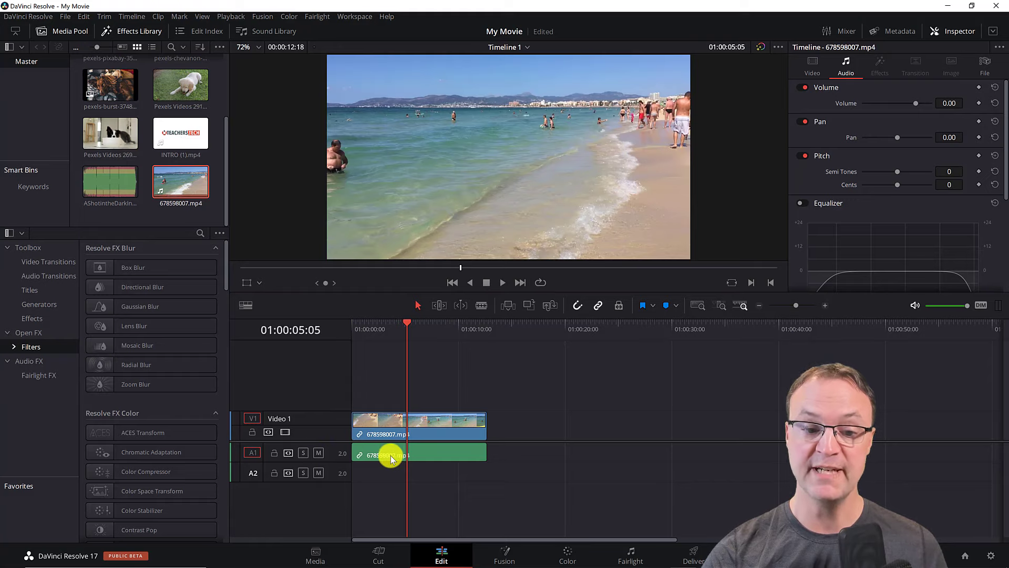
{"action": "left_click_drag", "start_coordinate": [393, 456], "coordinate": [435, 404]}
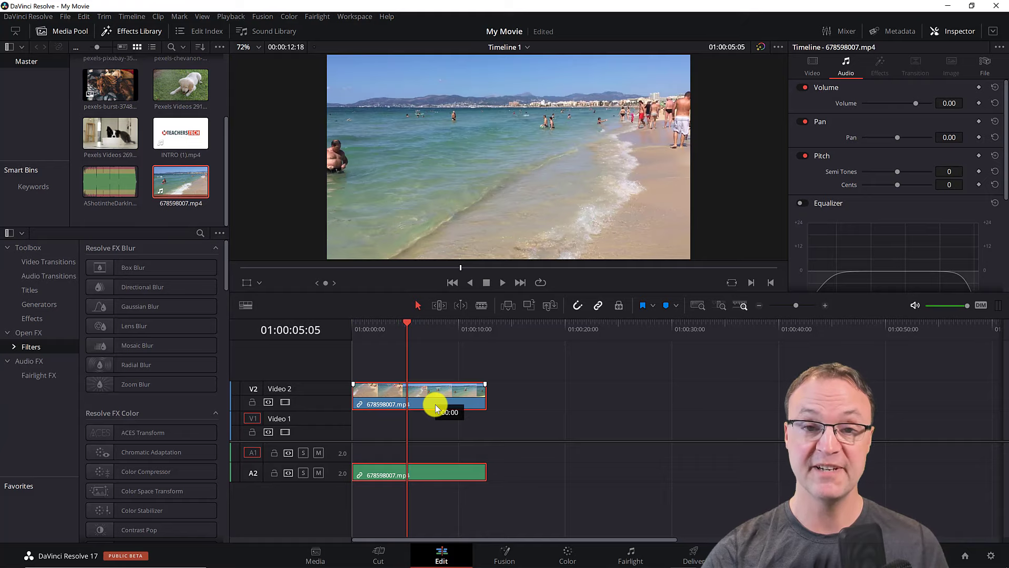
{"action": "mouse_move", "coordinate": [435, 405]}
{"action": "left_mouse_down"}
{"action": "mouse_move", "coordinate": [428, 382]}
{"action": "mouse_move", "coordinate": [421, 398]}
{"action": "mouse_move", "coordinate": [420, 364]}
{"action": "mouse_move", "coordinate": [419, 402]}
{"action": "mouse_move", "coordinate": [515, 390]}
{"action": "mouse_move", "coordinate": [687, 405]}
{"action": "mouse_move", "coordinate": [426, 400]}
{"action": "left_mouse_up"}
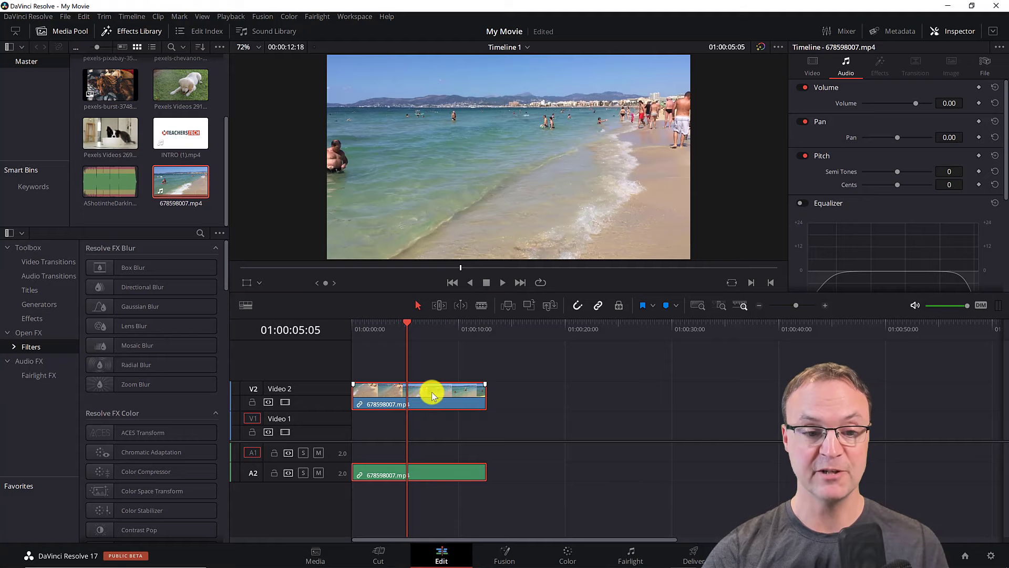
Shift the beach clip to start at 01:00:00:22 and play the timeline from the beginning to preview the gap.
{"action": "left_click_drag", "start_coordinate": [406, 322], "coordinate": [331, 327]}
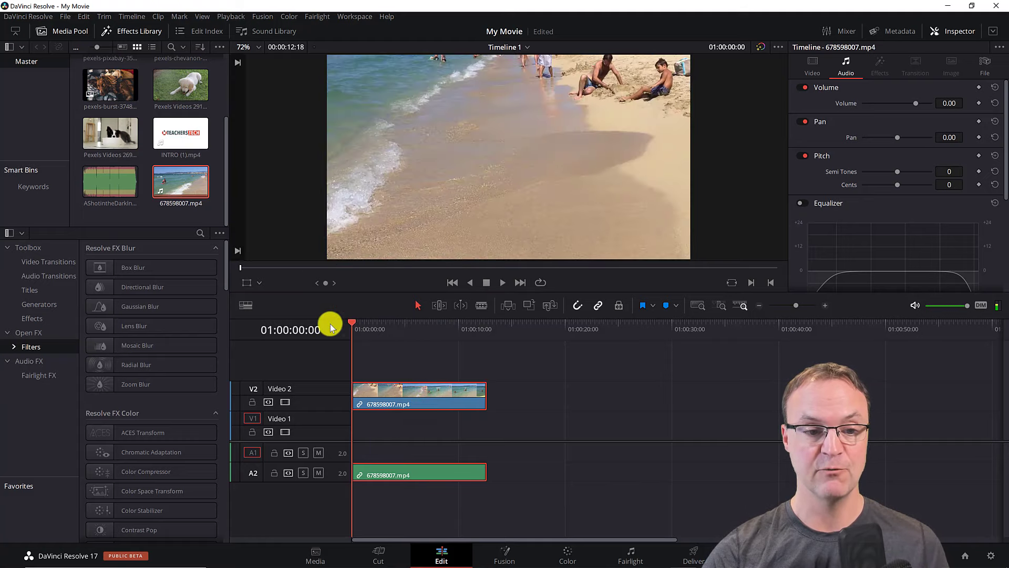
{"action": "key", "text": "space"}
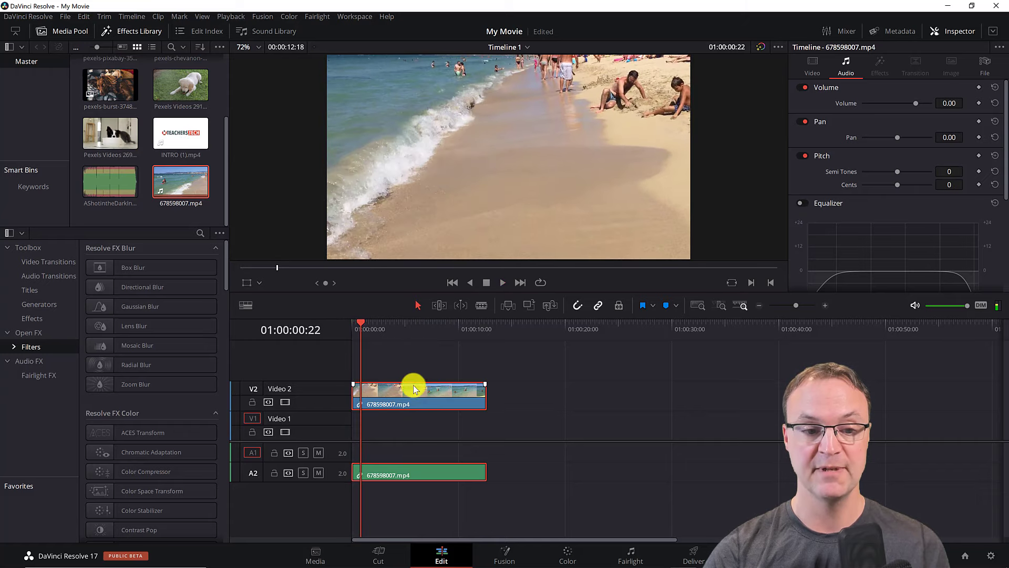
{"action": "left_click_drag", "start_coordinate": [408, 389], "coordinate": [417, 390]}
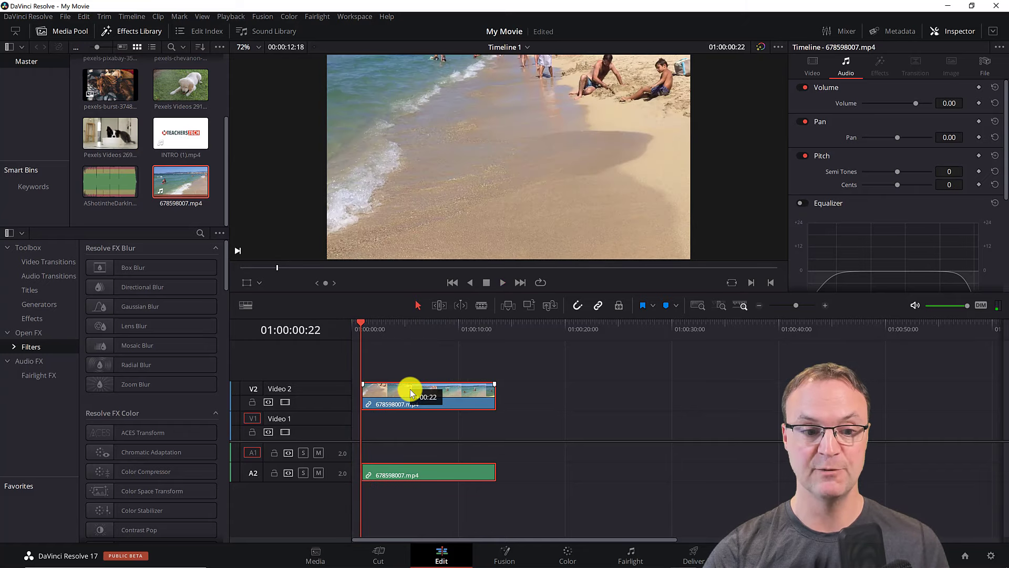
{"action": "left_click", "coordinate": [351, 326]}
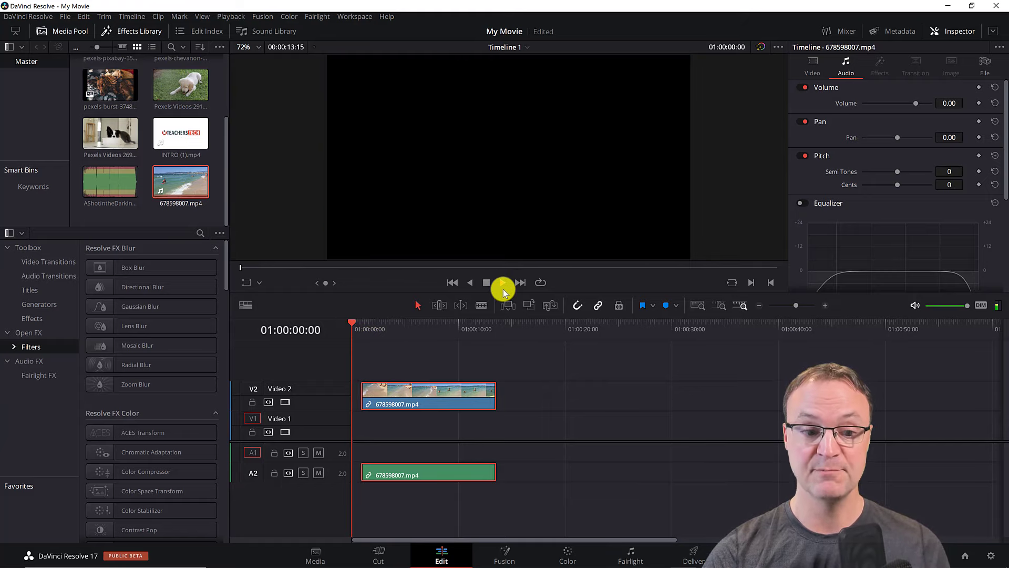
{"action": "left_click", "coordinate": [503, 285]}
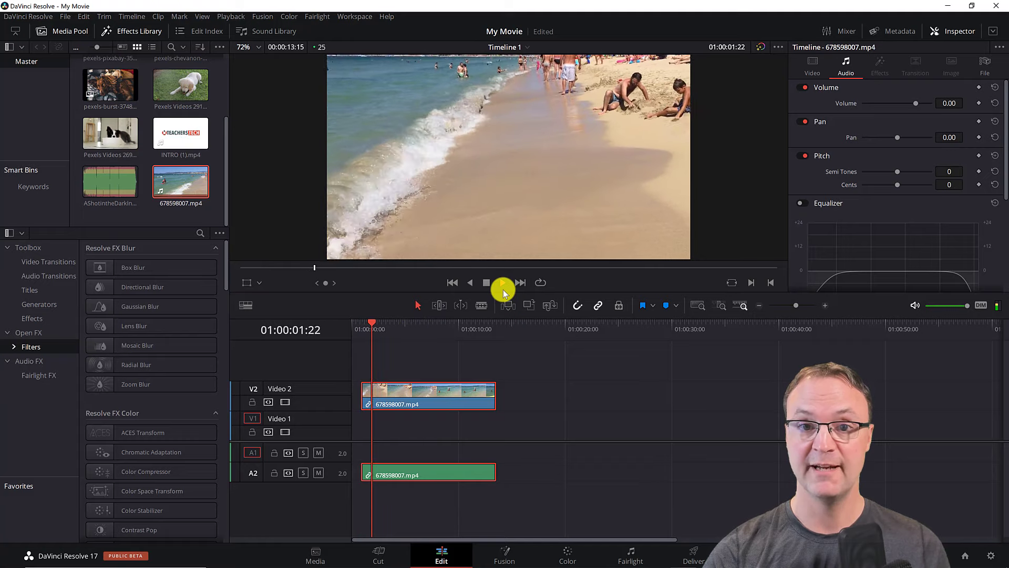
{"action": "left_click", "coordinate": [503, 288]}
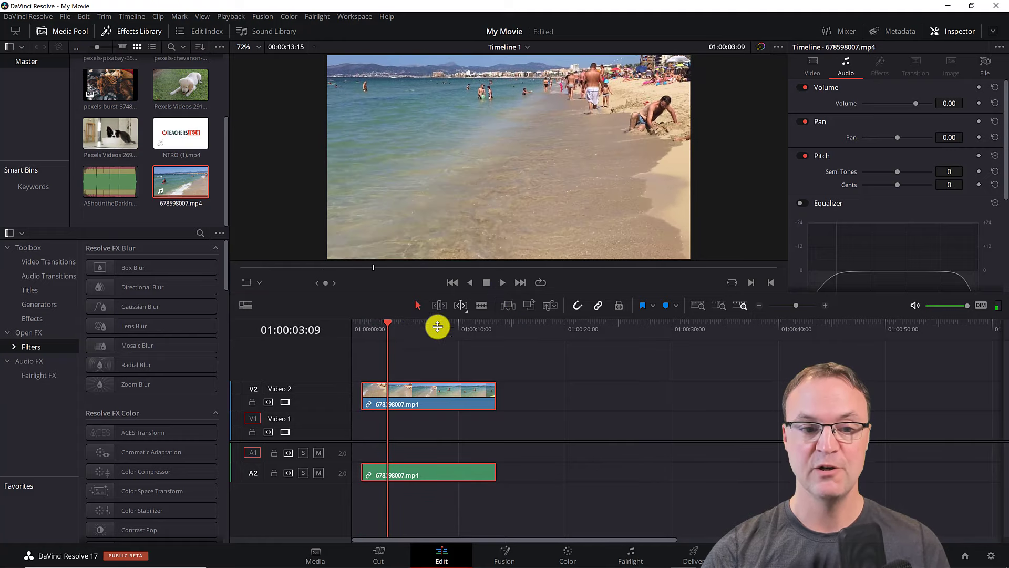
Move the beach clip back to the timeline's start and place Pexels Videos 2693 (2).mp4 after it on Video 1, leaving a gap.
{"action": "left_click_drag", "start_coordinate": [392, 319], "coordinate": [353, 329]}
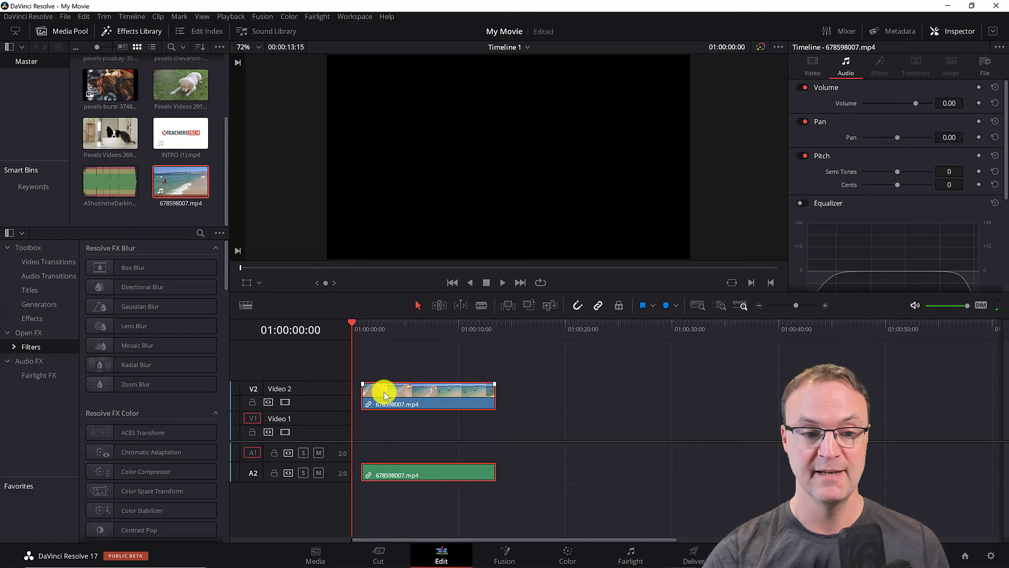
{"action": "left_click_drag", "start_coordinate": [384, 392], "coordinate": [360, 393]}
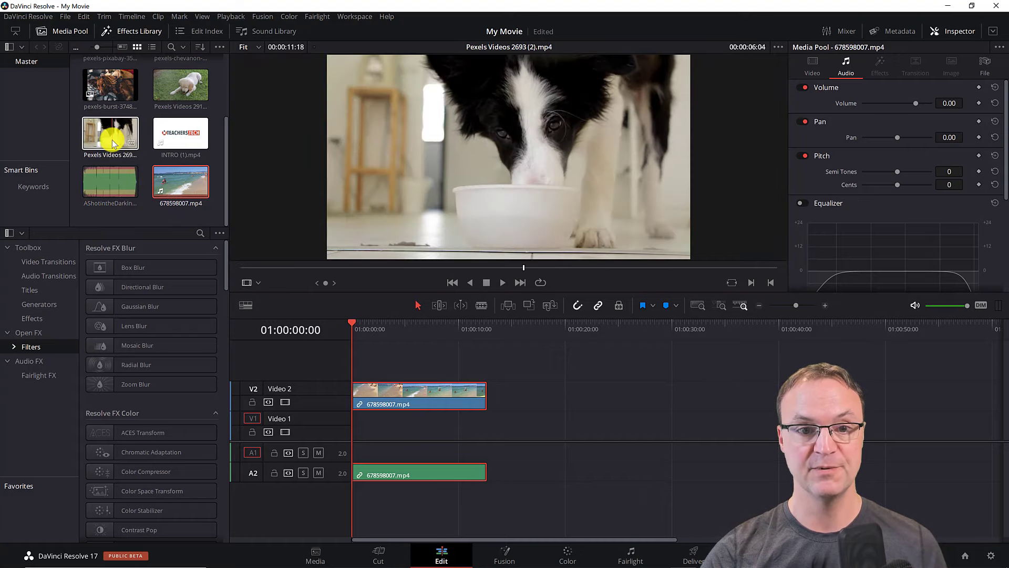
{"action": "left_click_drag", "start_coordinate": [112, 140], "coordinate": [515, 434]}
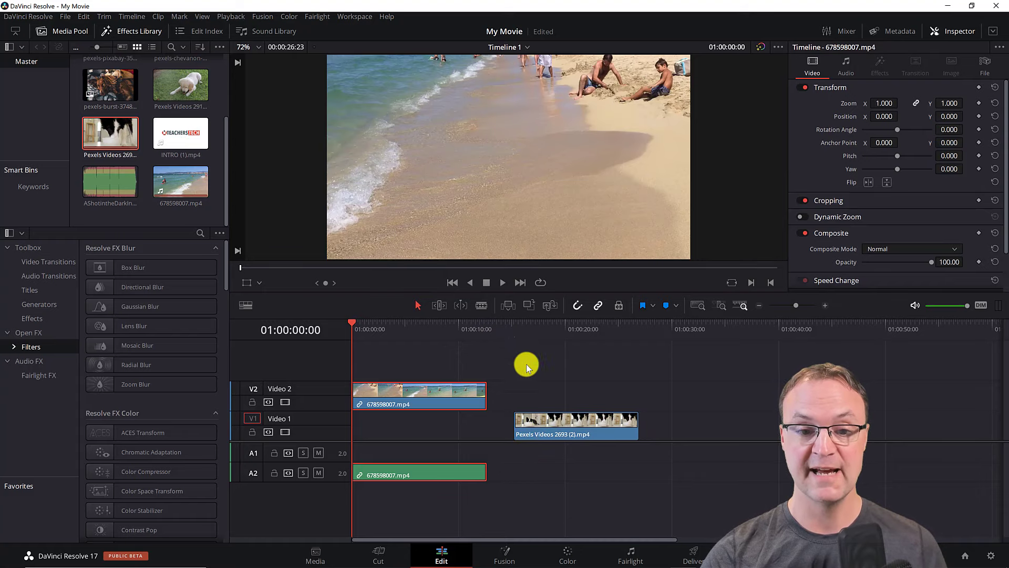
Play and scrub through the puppy clip on Video 1 to preview it.
{"action": "left_click_drag", "start_coordinate": [531, 327], "coordinate": [572, 331]}
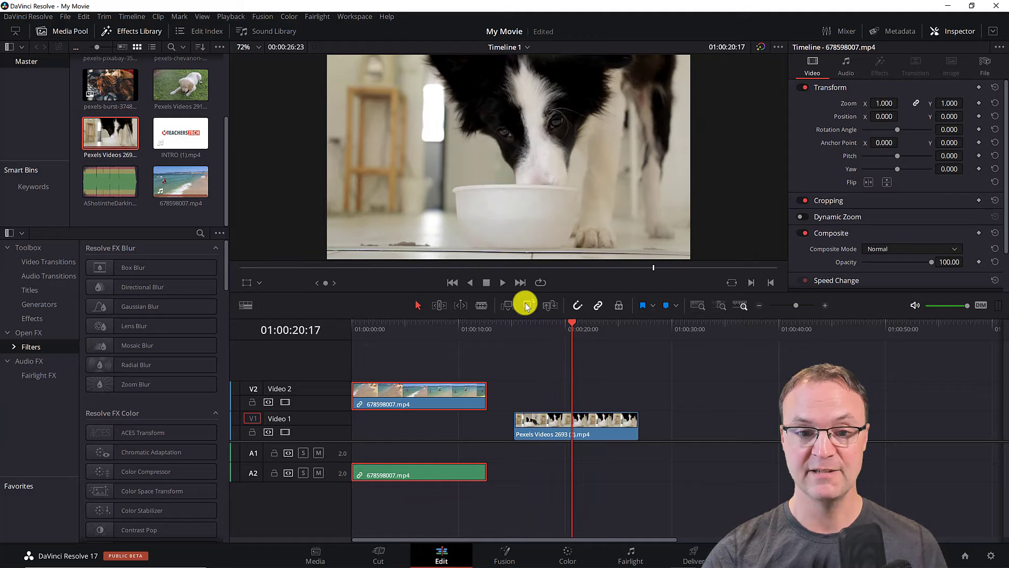
{"action": "left_click", "coordinate": [503, 284]}
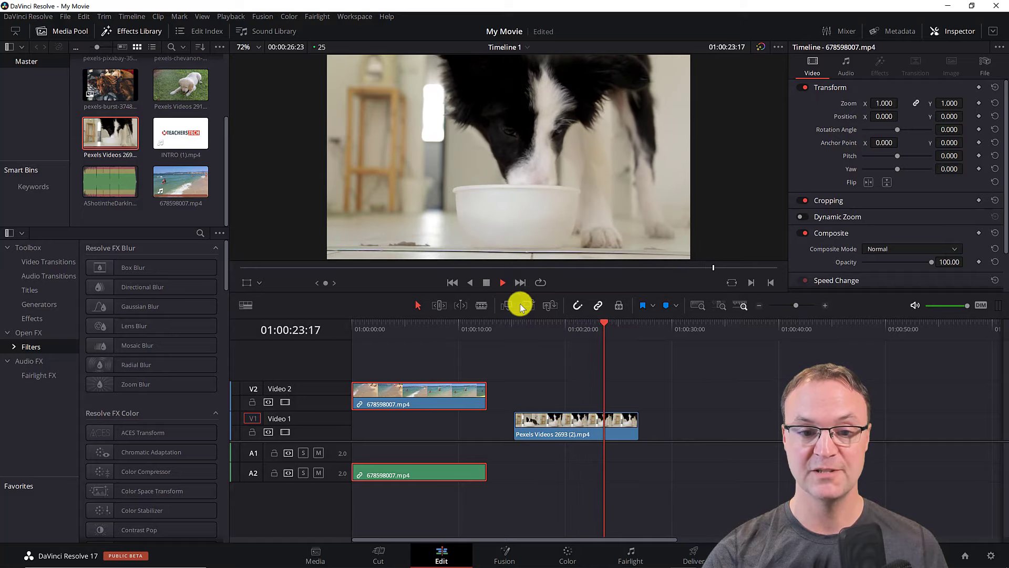
{"action": "left_click", "coordinate": [486, 284]}
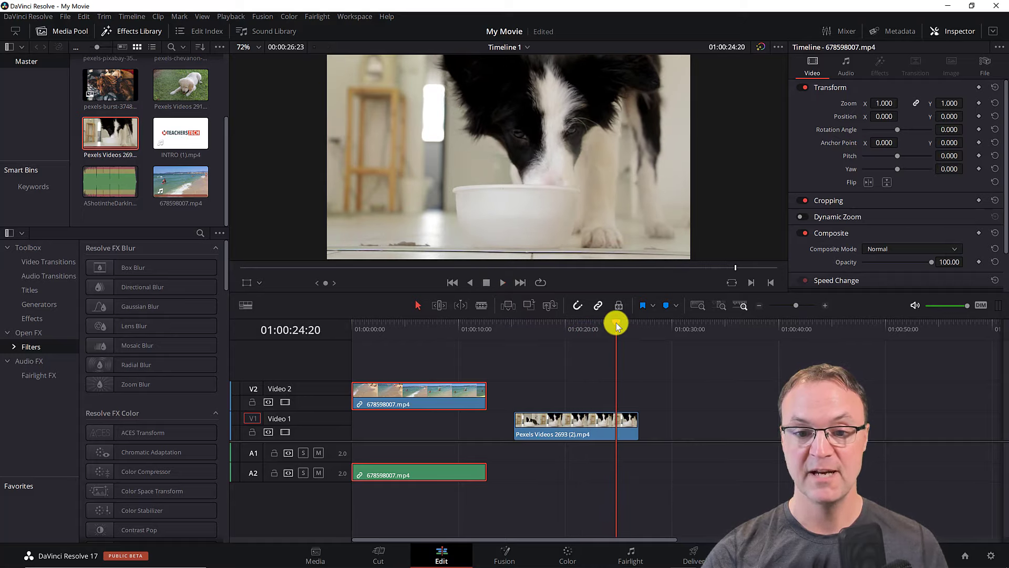
{"action": "left_click_drag", "start_coordinate": [616, 323], "coordinate": [552, 330]}
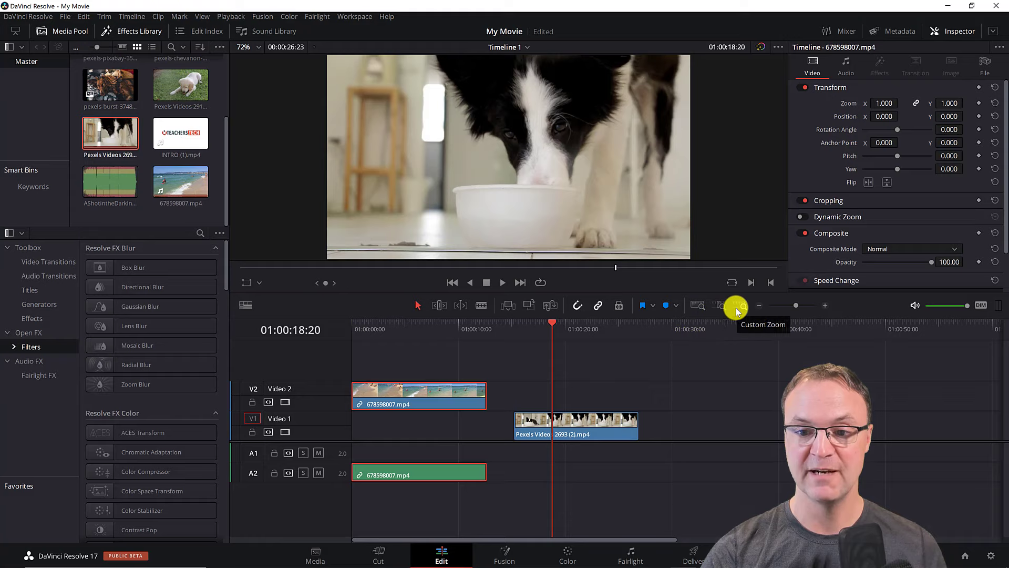
Compare the timeline's full extent and detail zoom around the puppy clip, and zoom out so all clips appear shorter.
{"action": "left_click", "coordinate": [701, 310]}
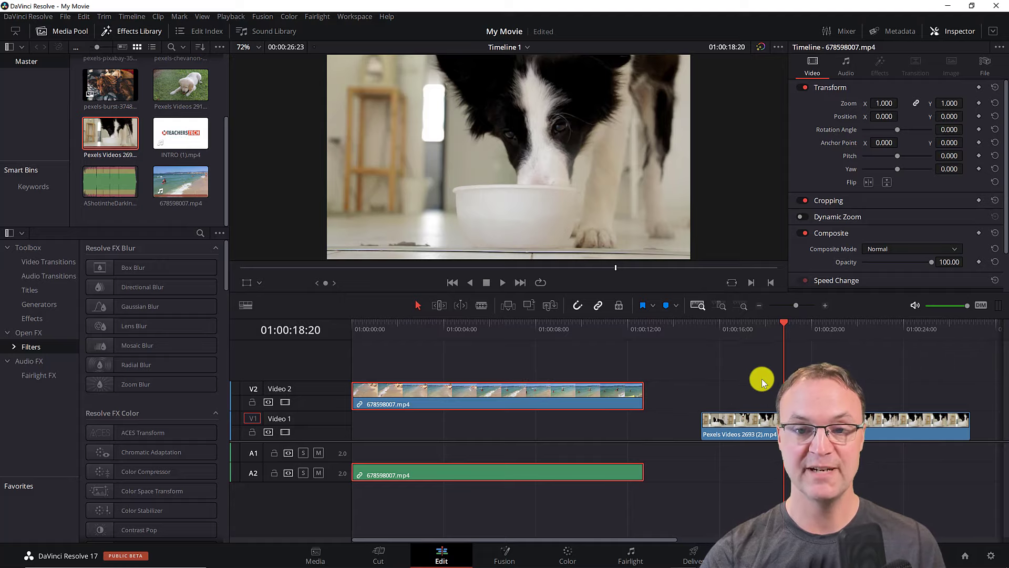
{"action": "left_click_drag", "start_coordinate": [784, 324], "coordinate": [804, 329]}
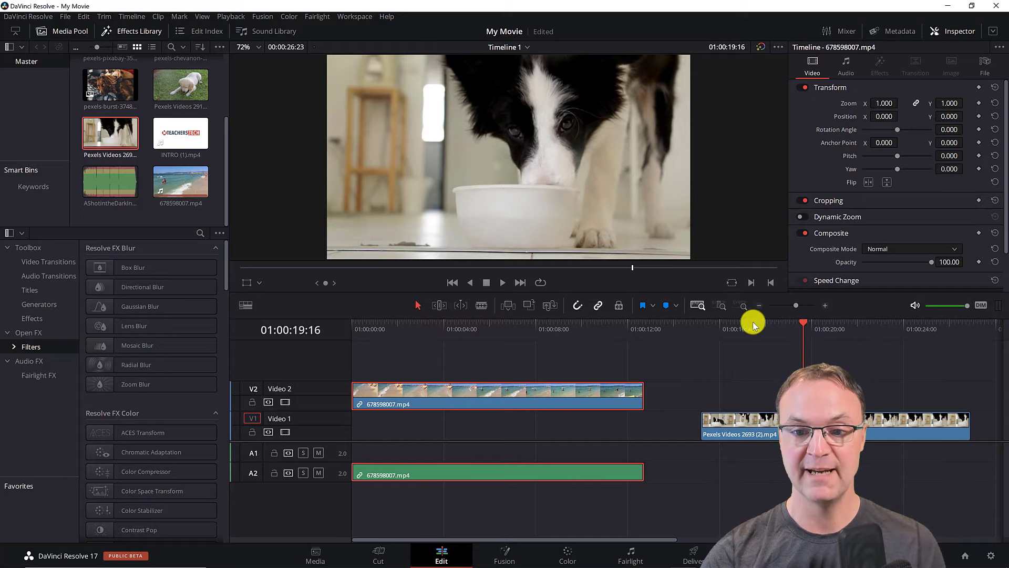
{"action": "left_click", "coordinate": [721, 306]}
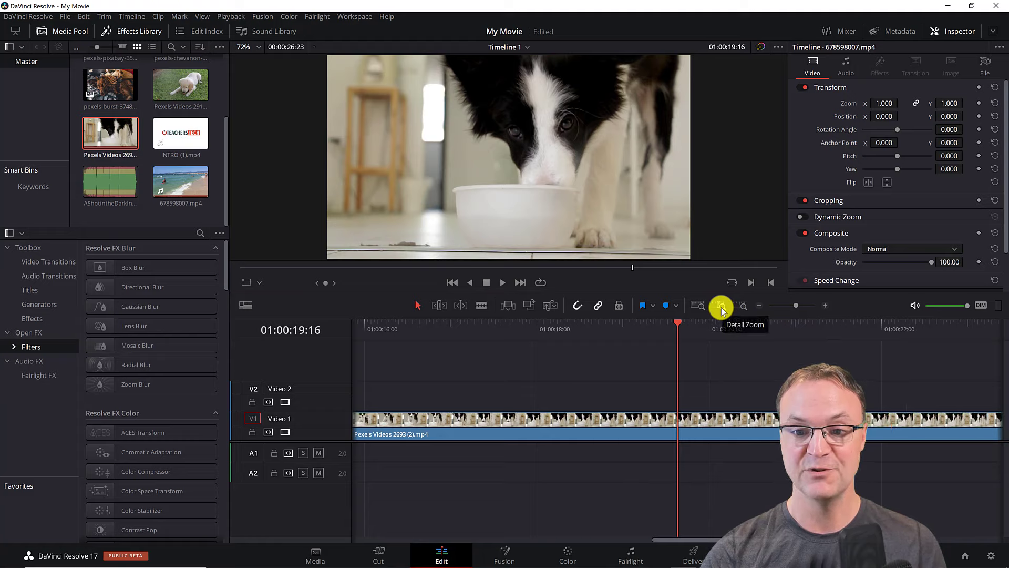
{"action": "left_click_drag", "start_coordinate": [676, 328], "coordinate": [561, 334]}
{"action": "left_click", "coordinate": [697, 305]}
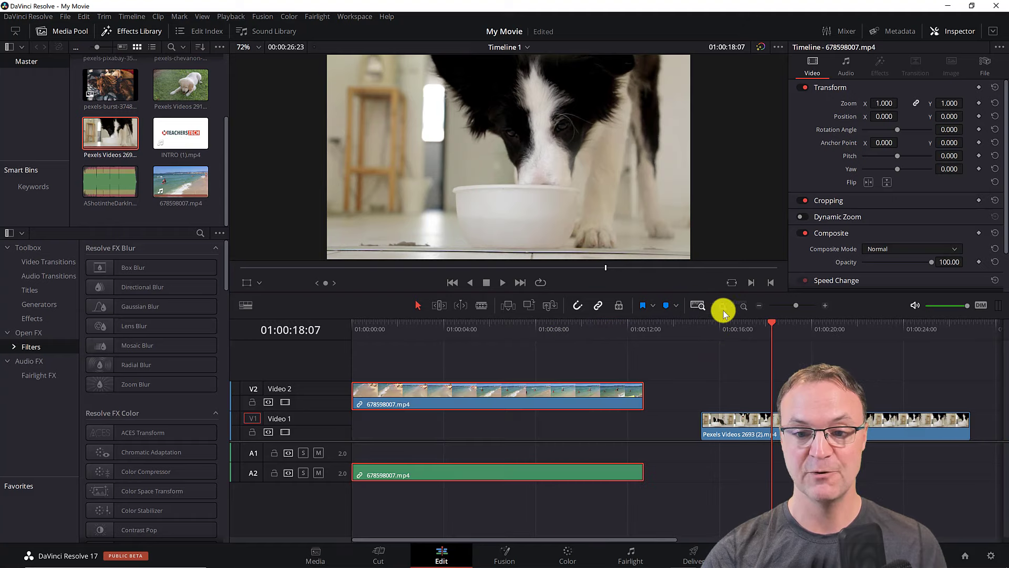
{"action": "left_click_drag", "start_coordinate": [797, 308], "coordinate": [792, 309]}
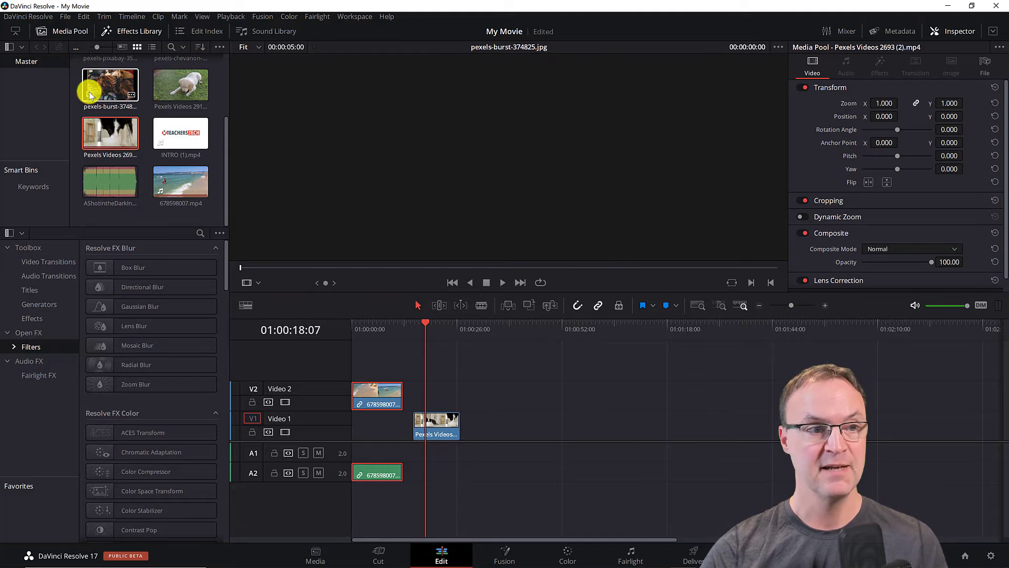
Place the pexels-burst-374825.jpg photo on Video 1 after the puppy clip and shift it slightly earlier.
{"action": "left_click", "coordinate": [91, 88]}
{"action": "left_click_drag", "start_coordinate": [90, 89], "coordinate": [515, 430]}
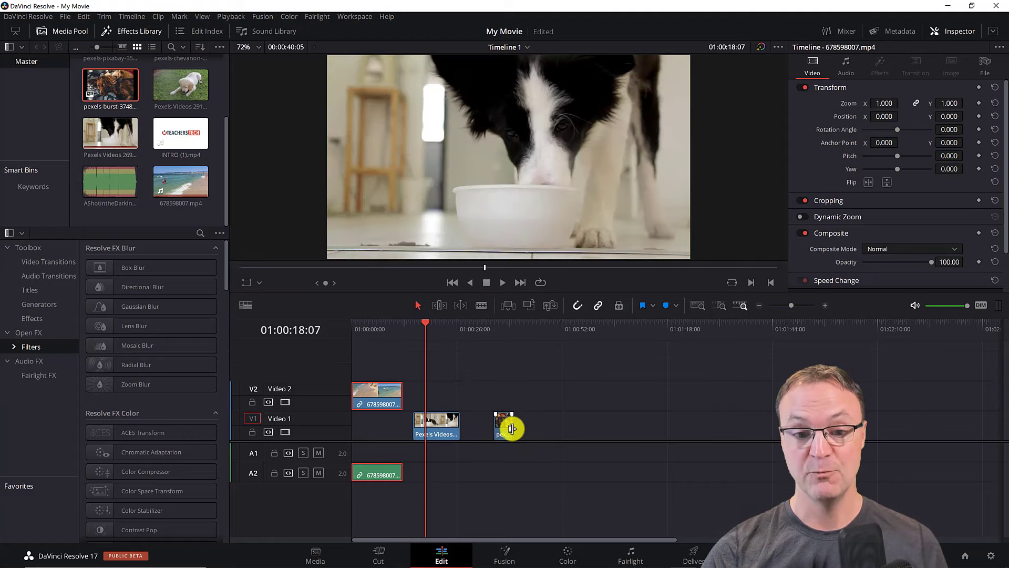
{"action": "mouse_move", "coordinate": [505, 430]}
{"action": "left_mouse_down"}
{"action": "mouse_move", "coordinate": [480, 385]}
{"action": "mouse_move", "coordinate": [467, 385]}
{"action": "mouse_move", "coordinate": [498, 427]}
{"action": "left_mouse_up"}
Try selecting several timeline clips together, and move the puppy clip and dog photo as a group to start at the playhead, 01:00:18:07.
{"action": "left_click_drag", "start_coordinate": [581, 466], "coordinate": [364, 407]}
{"action": "left_click_drag", "start_coordinate": [538, 491], "coordinate": [353, 371]}
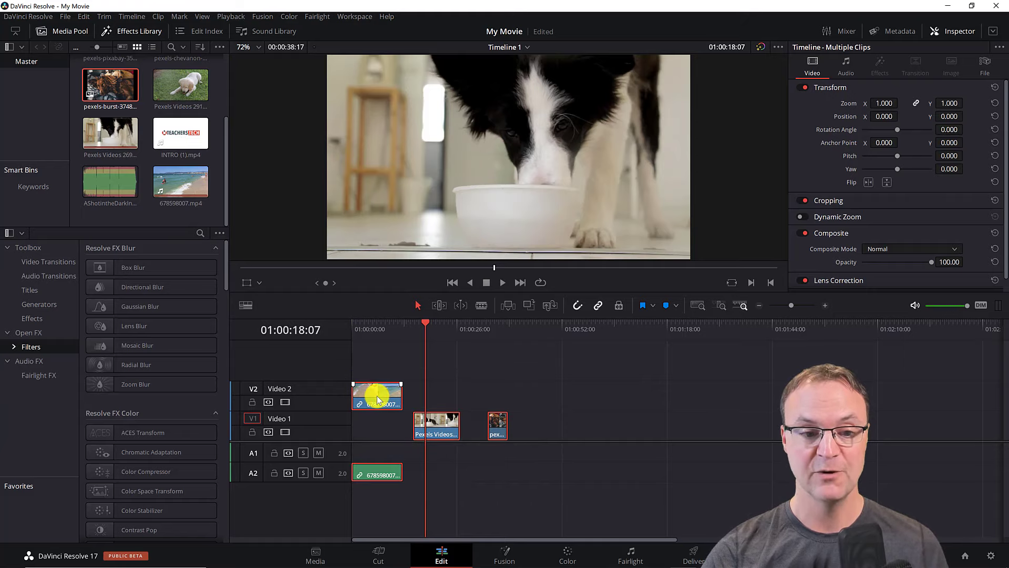
{"action": "mouse_move", "coordinate": [377, 396]}
{"action": "left_mouse_down"}
{"action": "mouse_move", "coordinate": [409, 397]}
{"action": "mouse_move", "coordinate": [379, 402]}
{"action": "left_mouse_up"}
{"action": "left_click", "coordinate": [524, 478]}
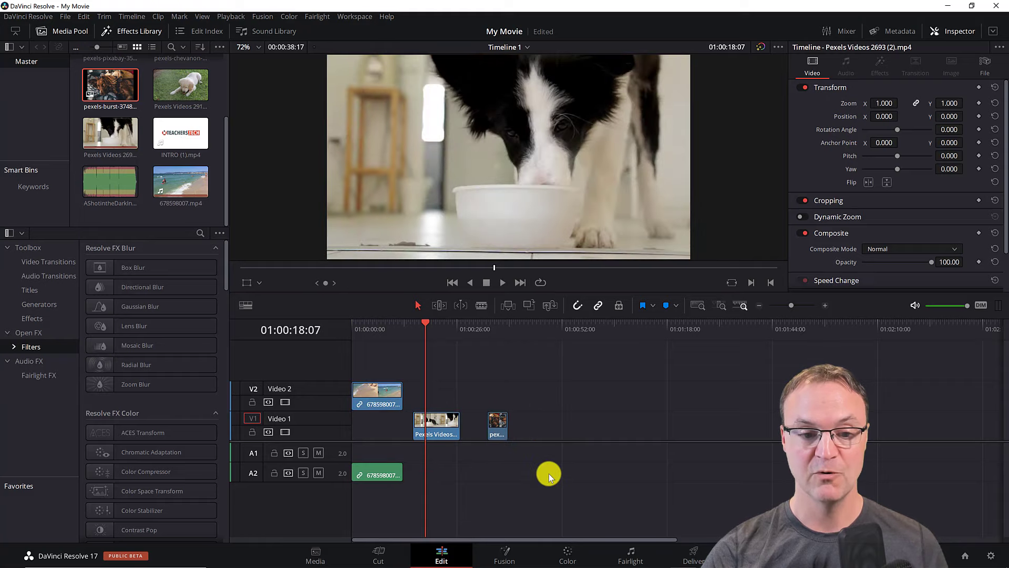
{"action": "left_click_drag", "start_coordinate": [553, 474], "coordinate": [446, 419]}
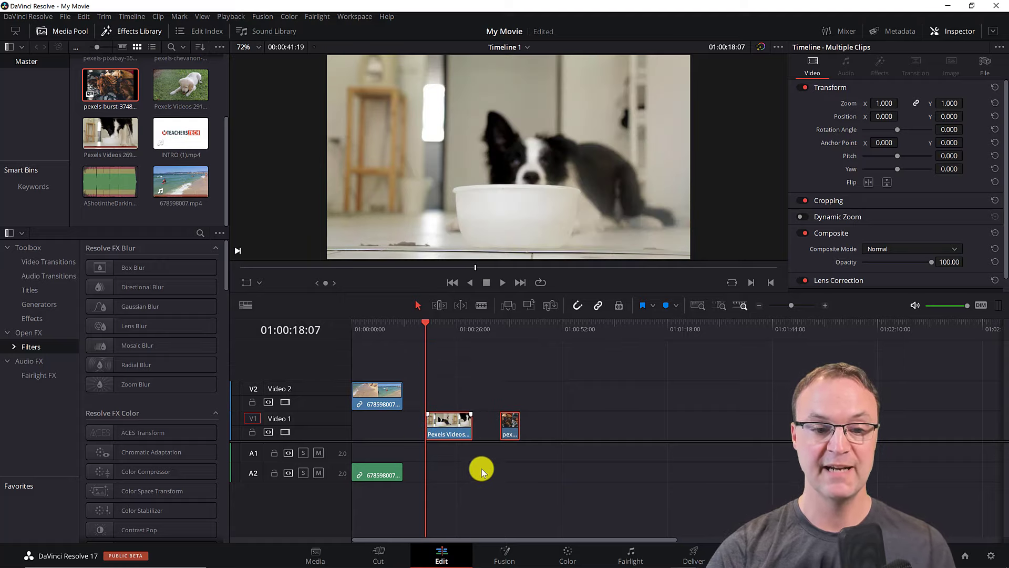
Add the AShotintheDark music track on a new A3 track at the playhead and play it from the dog photo.
{"action": "left_click", "coordinate": [121, 190]}
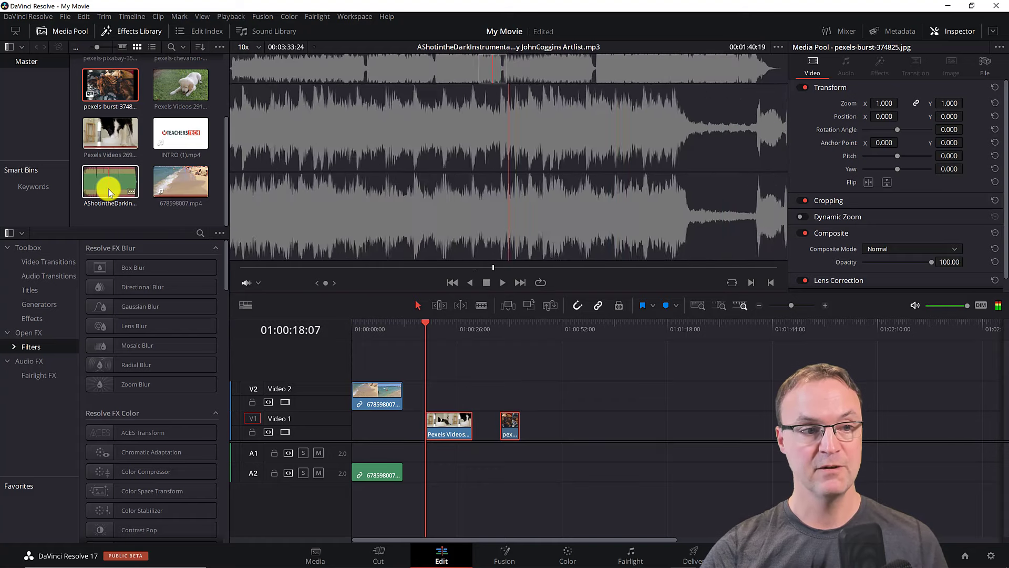
{"action": "left_click_drag", "start_coordinate": [109, 192], "coordinate": [418, 487]}
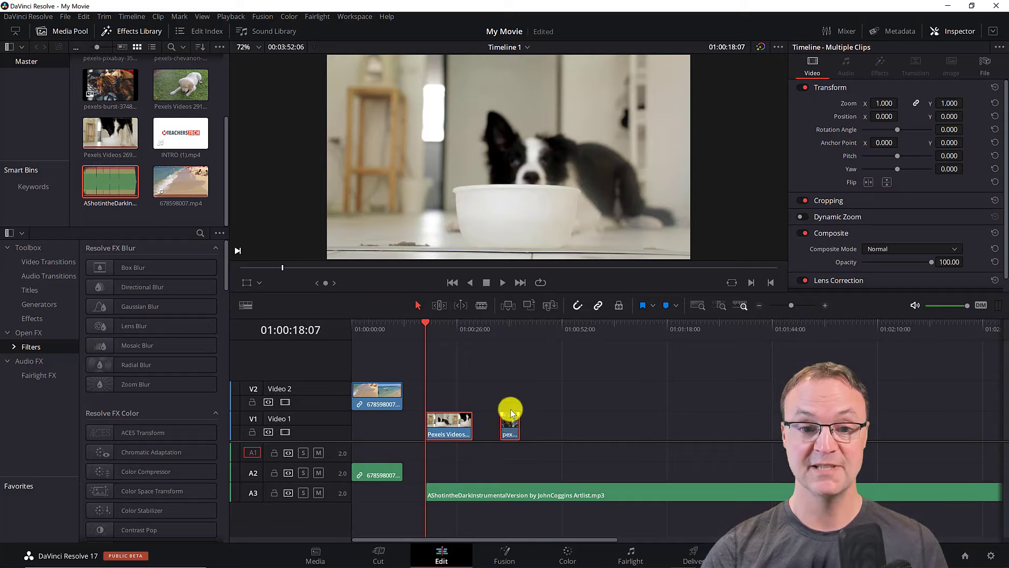
{"action": "left_click", "coordinate": [510, 323]}
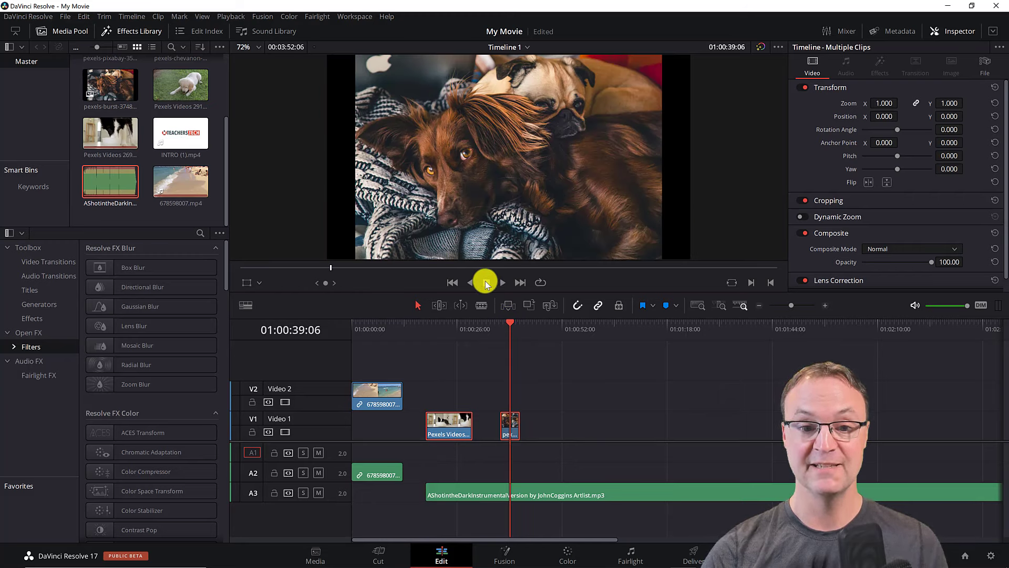
{"action": "left_click", "coordinate": [501, 284]}
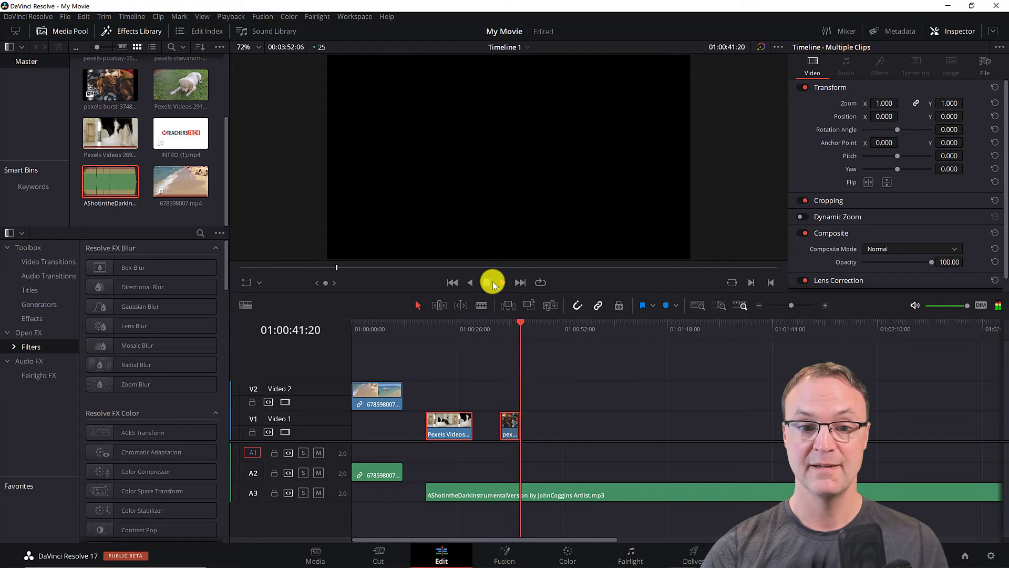
{"action": "left_click", "coordinate": [489, 282]}
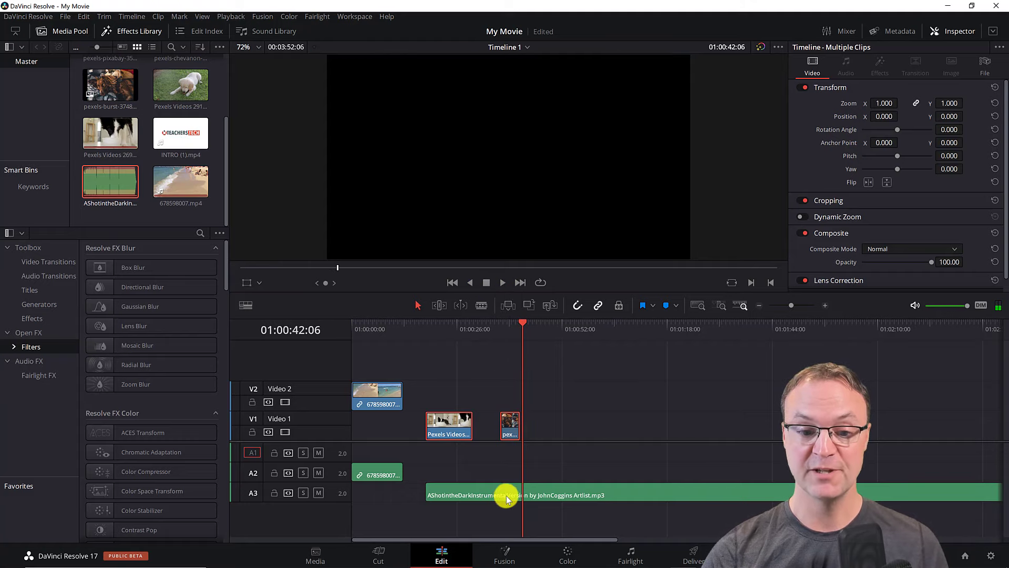
Delete the music clip from A3 and return the playhead to the puppy clip's start at 01:00:18:07.
{"action": "left_click", "coordinate": [552, 492]}
{"action": "key", "text": "Delete"}
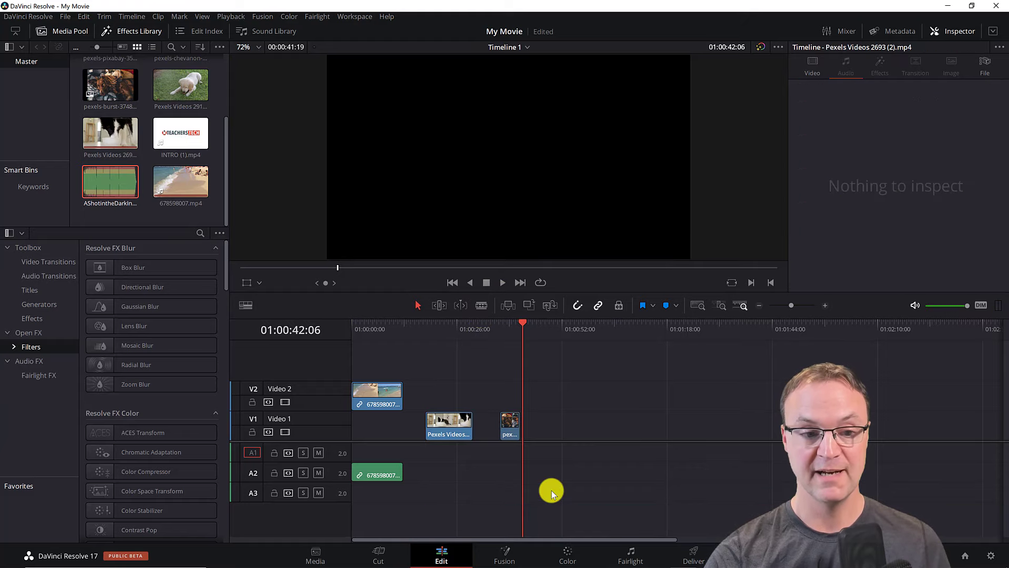
{"action": "key", "text": "Up"}
{"action": "key", "text": "Up"}
{"action": "key", "text": "Up"}
{"action": "key", "text": "Up"}
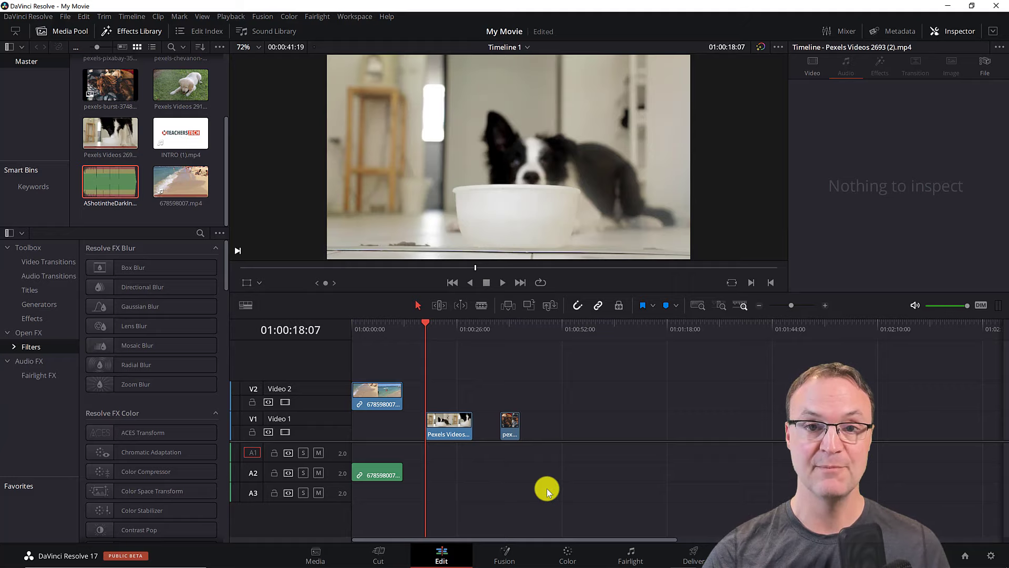
Play the gap after the puppy clip from 01:00:30:00 and move the dog photo against the puppy clip's end on Video 1.
{"action": "left_click_drag", "start_coordinate": [429, 323], "coordinate": [465, 335]}
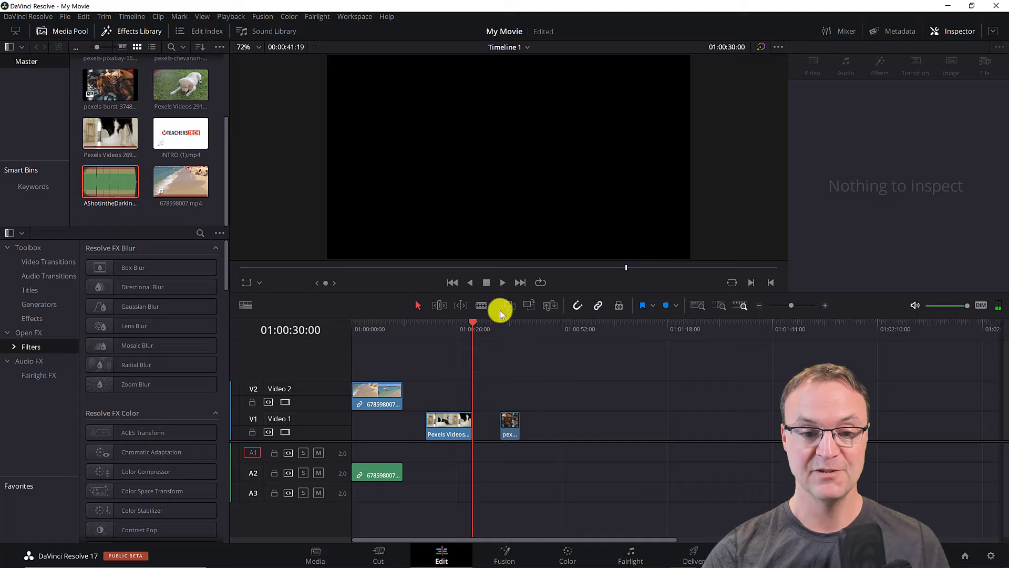
{"action": "left_click", "coordinate": [499, 283]}
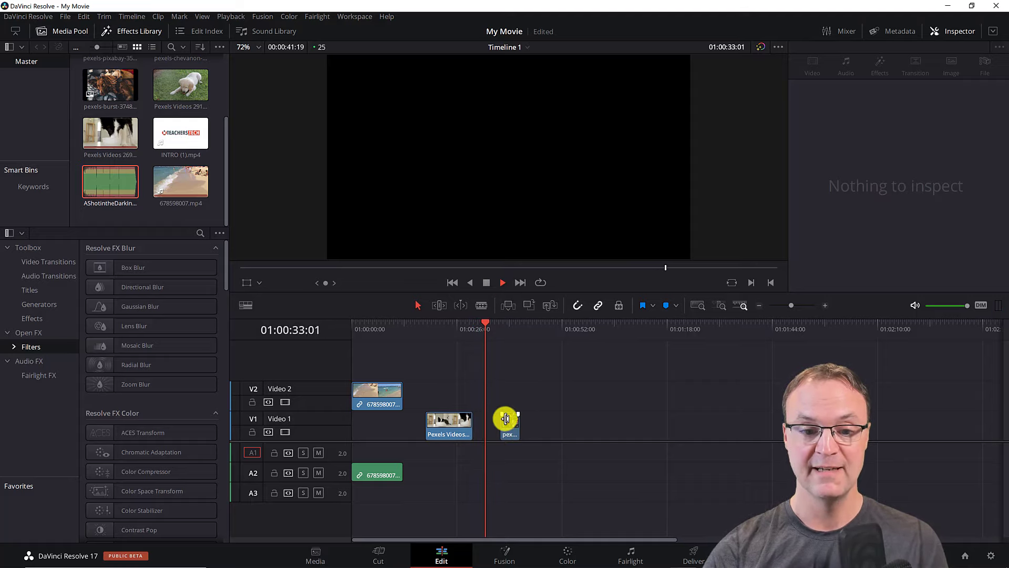
{"action": "left_click_drag", "start_coordinate": [510, 429], "coordinate": [484, 429]}
Move the playhead back near the end of the puppy clip and play across the join into the dog photo.
{"action": "left_click", "coordinate": [494, 327]}
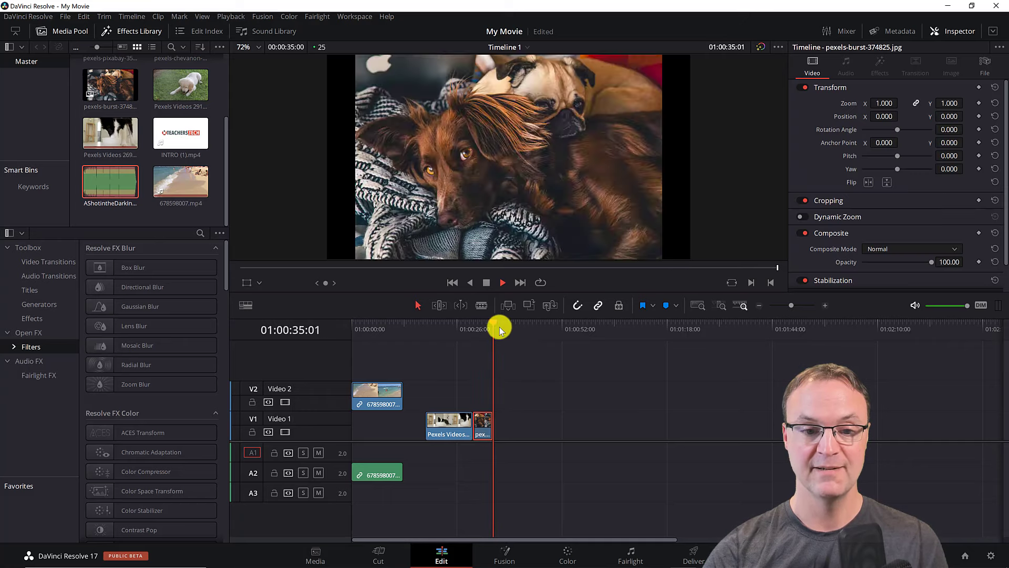
{"action": "left_click_drag", "start_coordinate": [494, 326], "coordinate": [460, 323]}
{"action": "left_click", "coordinate": [503, 282]}
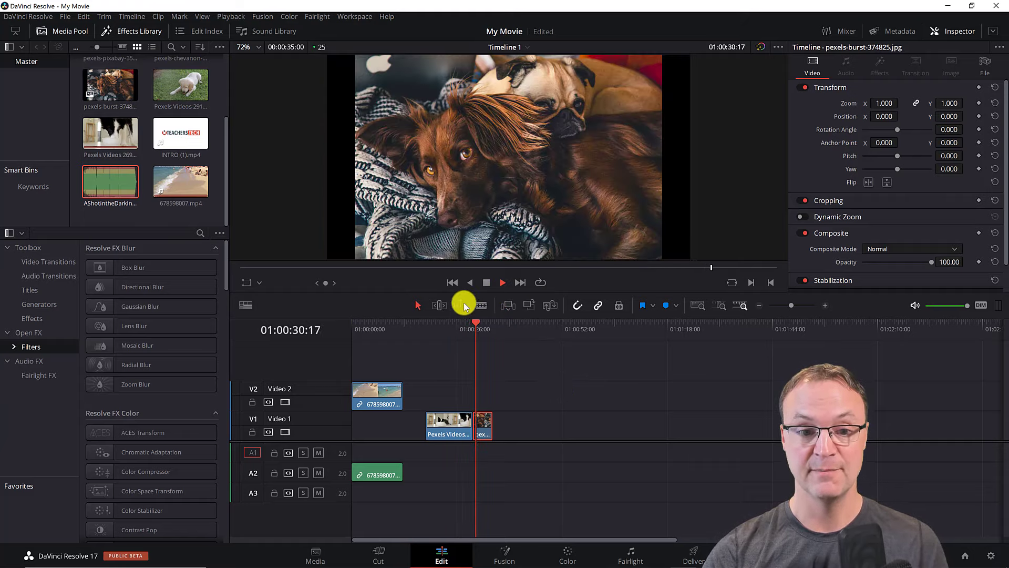
{"action": "left_click", "coordinate": [485, 282]}
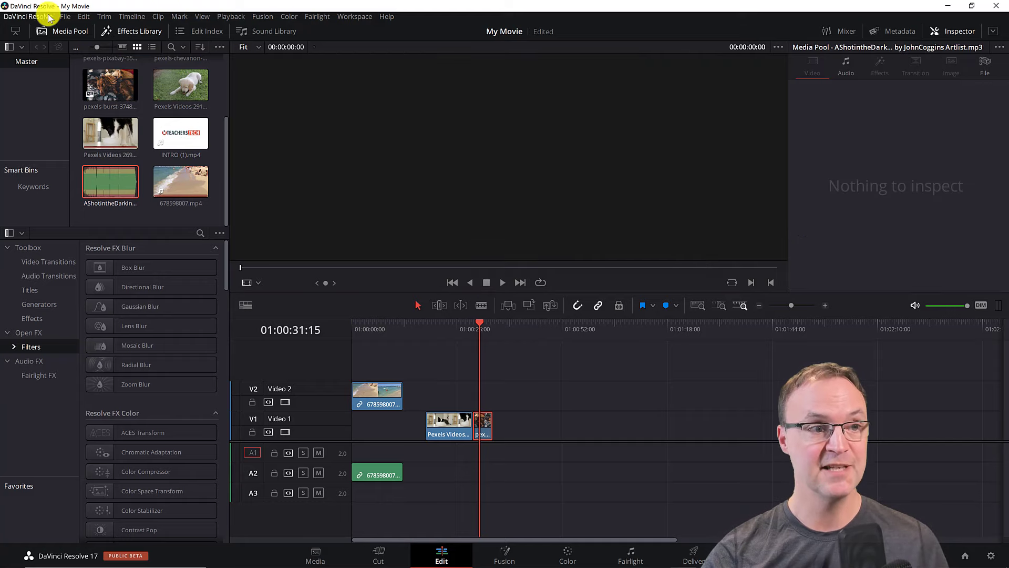
View the file commands, the saved projects in the Project Manager and the My Movie project settings, leaving them all unchanged.
{"action": "left_click", "coordinate": [64, 17]}
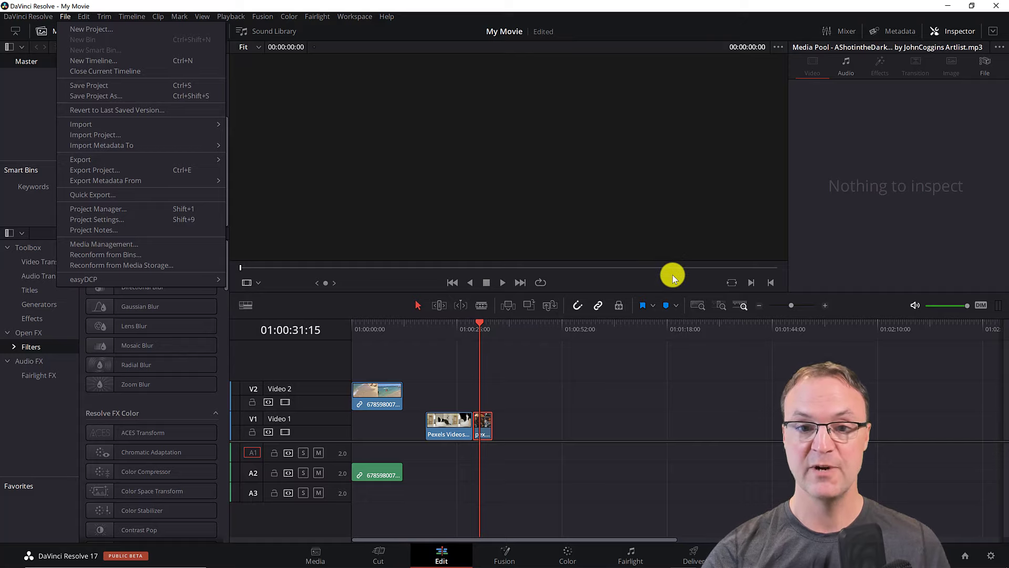
{"action": "left_click", "coordinate": [966, 556]}
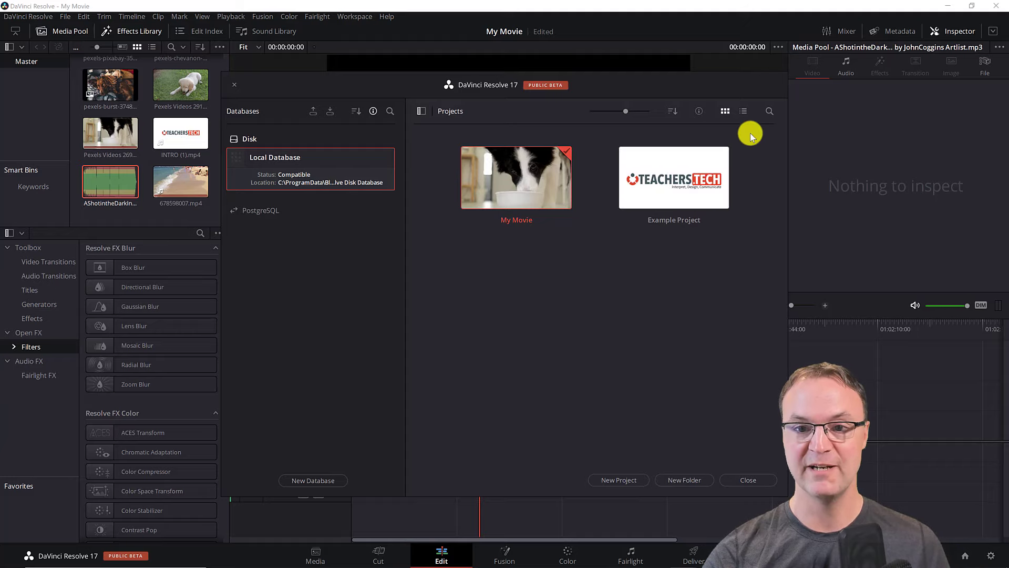
{"action": "left_click", "coordinate": [232, 84]}
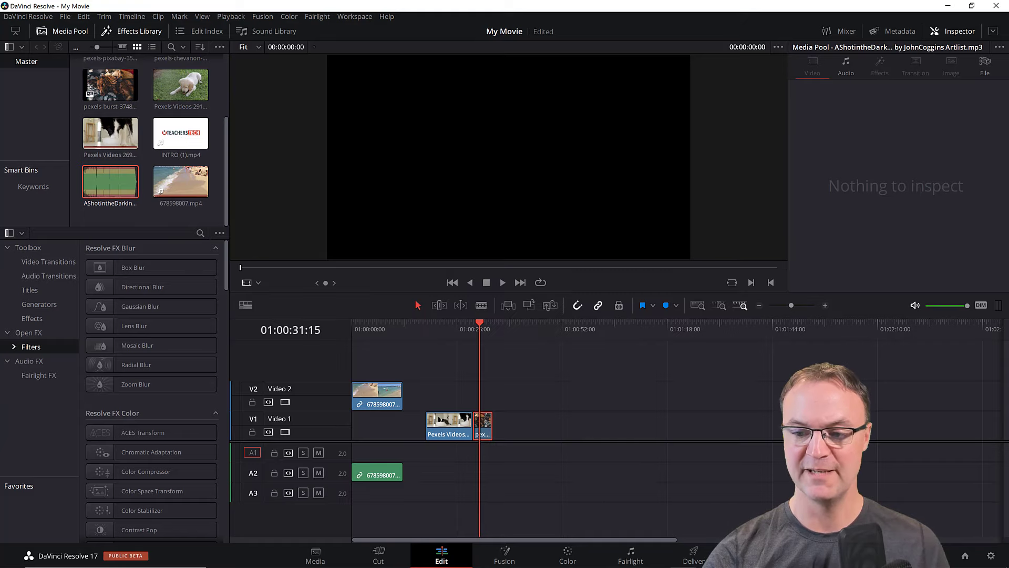
{"action": "left_click", "coordinate": [991, 556]}
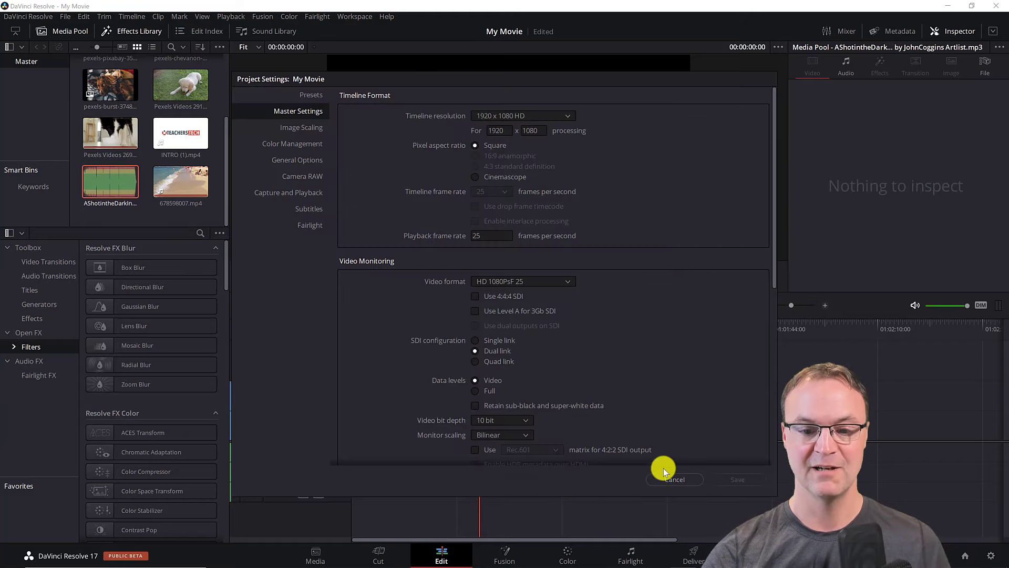
{"action": "left_click", "coordinate": [674, 479]}
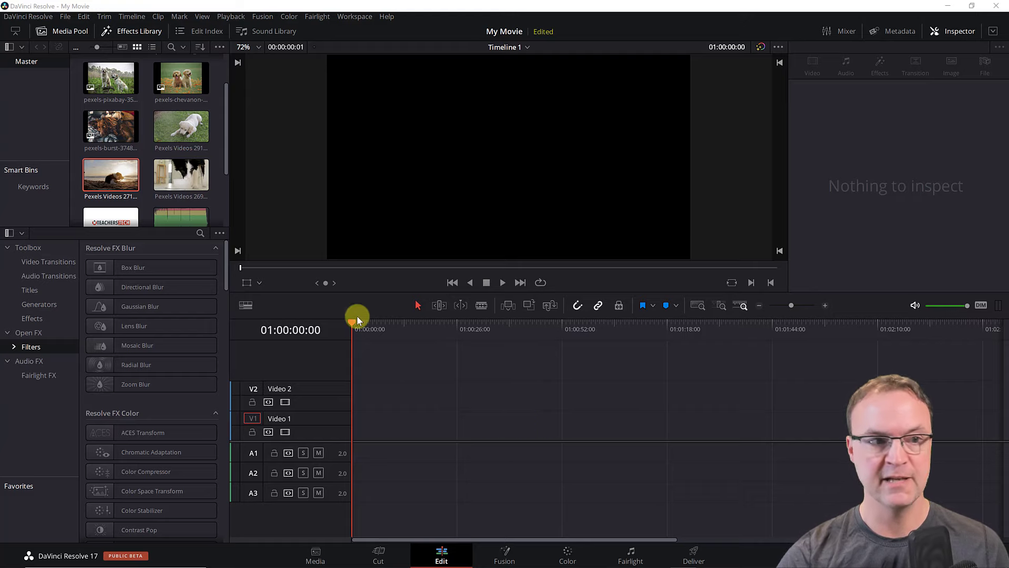
Place Pexels Videos 2716.mp4 at the start of Video 1 and the puppy-with-bowl clip, Pexels Videos 2693 (2).mp4, directly after it.
{"action": "left_click", "coordinate": [84, 178]}
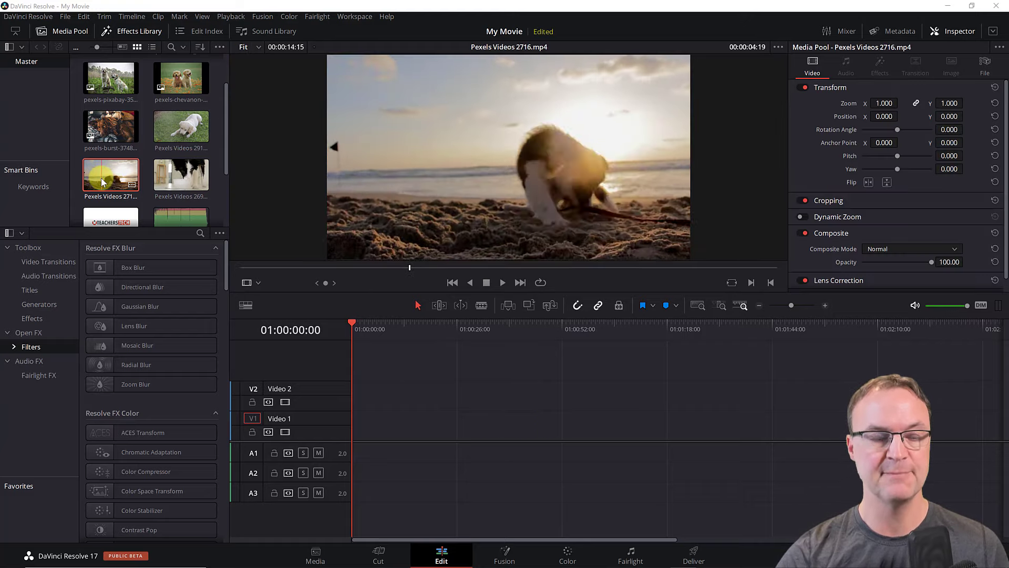
{"action": "left_click_drag", "start_coordinate": [103, 181], "coordinate": [352, 419]}
{"action": "left_click", "coordinate": [180, 175]}
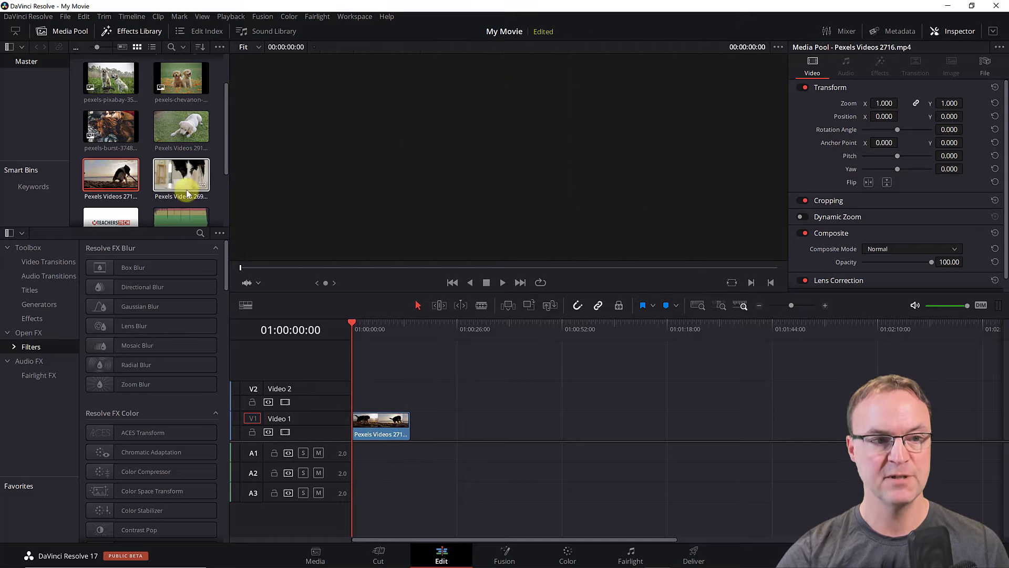
{"action": "left_click_drag", "start_coordinate": [180, 175], "coordinate": [436, 420]}
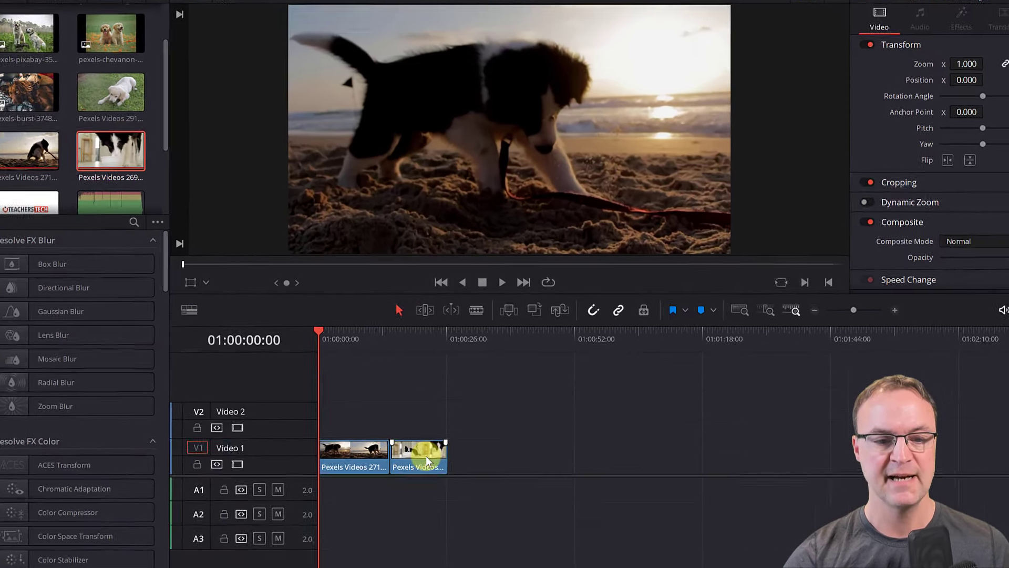
Move the bowl clip to Video 2 so it overlaps the beach clip from 01:00:02:22, and play from that point.
{"action": "left_click_drag", "start_coordinate": [438, 424], "coordinate": [424, 394]}
{"action": "left_click_drag", "start_coordinate": [400, 427], "coordinate": [364, 421]}
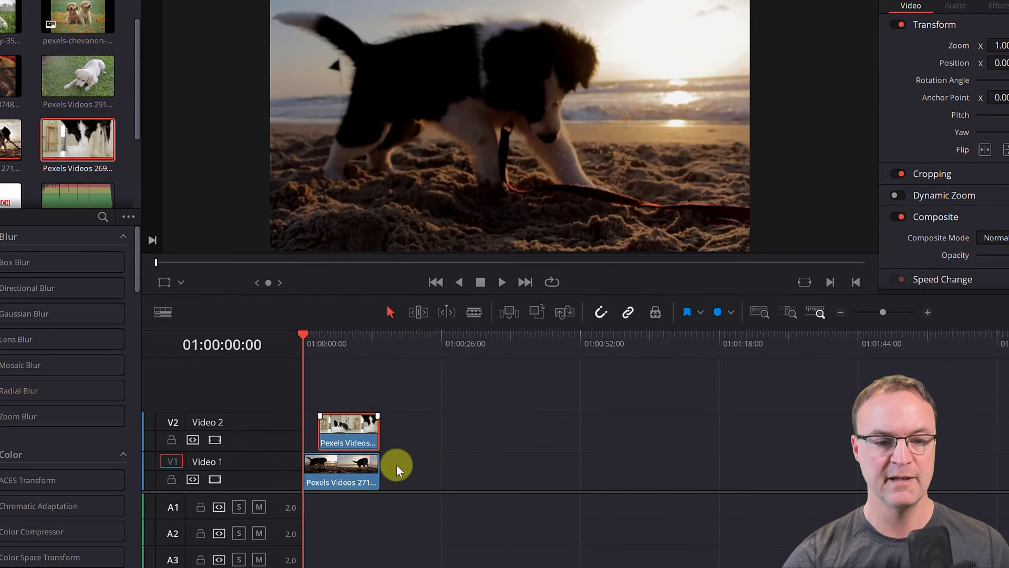
{"action": "left_click_drag", "start_coordinate": [303, 336], "coordinate": [316, 337]}
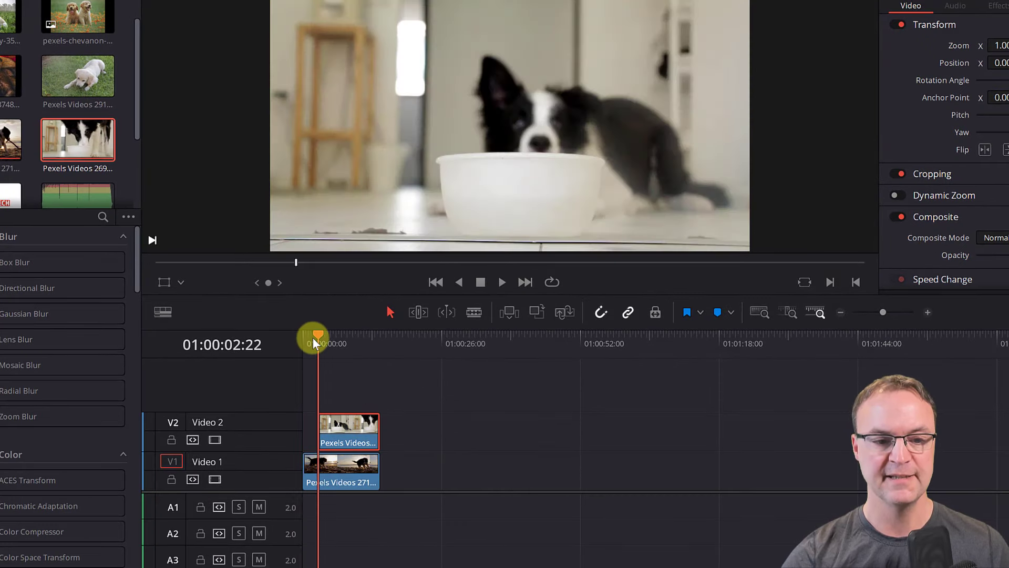
{"action": "left_click", "coordinate": [501, 283]}
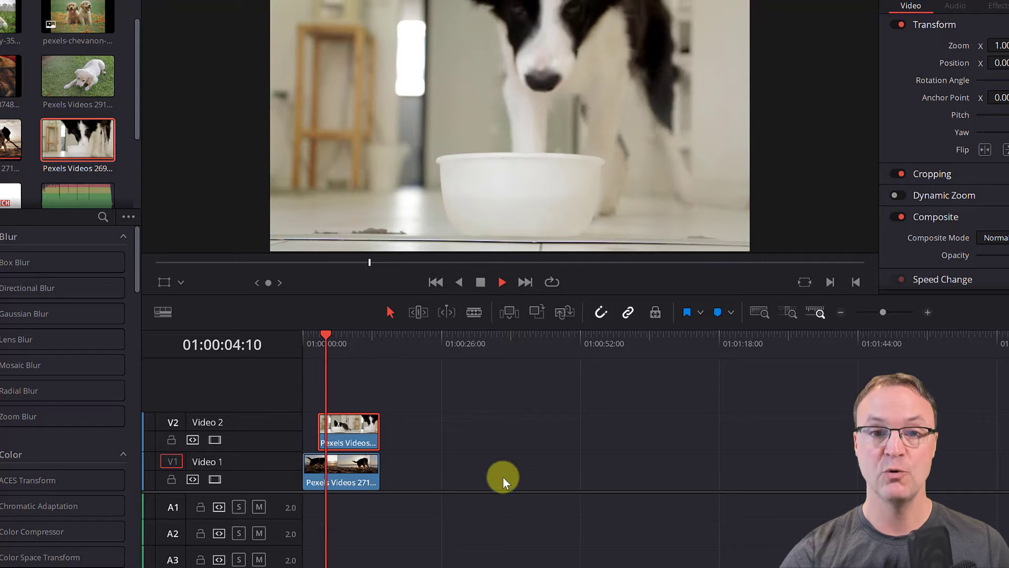
{"action": "left_click", "coordinate": [482, 282]}
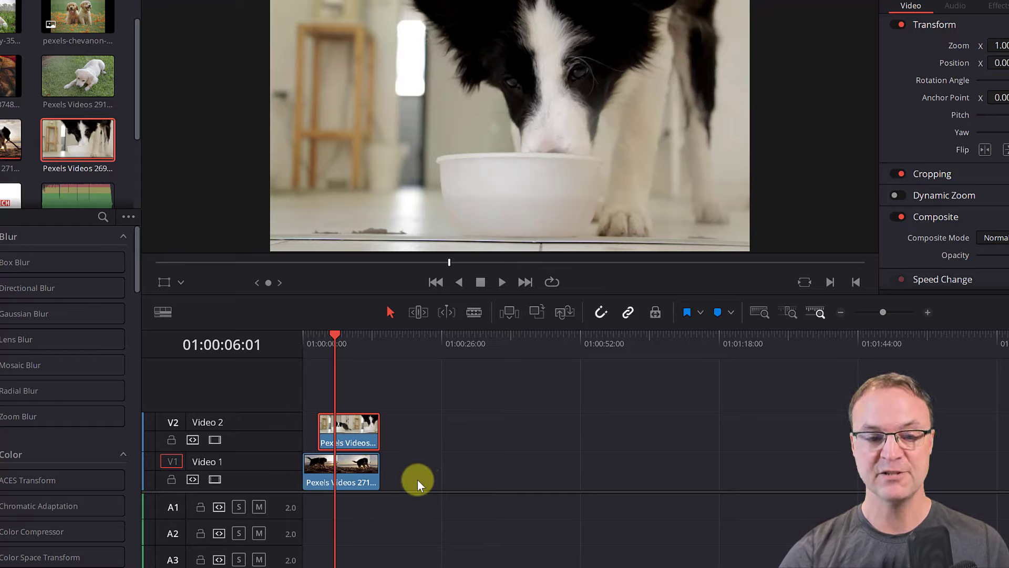
Move the bowl clip back to Video 1 at about 01:00:24, leaving a gap, and inspect both clips at closer timeline zoom levels.
{"action": "left_click_drag", "start_coordinate": [361, 436], "coordinate": [476, 469]}
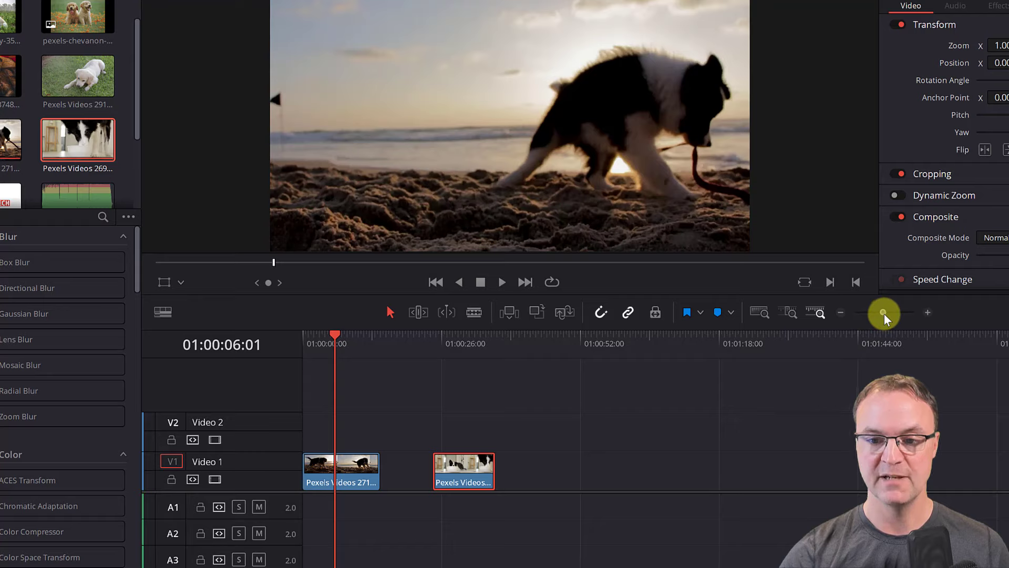
{"action": "left_click_drag", "start_coordinate": [884, 315], "coordinate": [896, 317]}
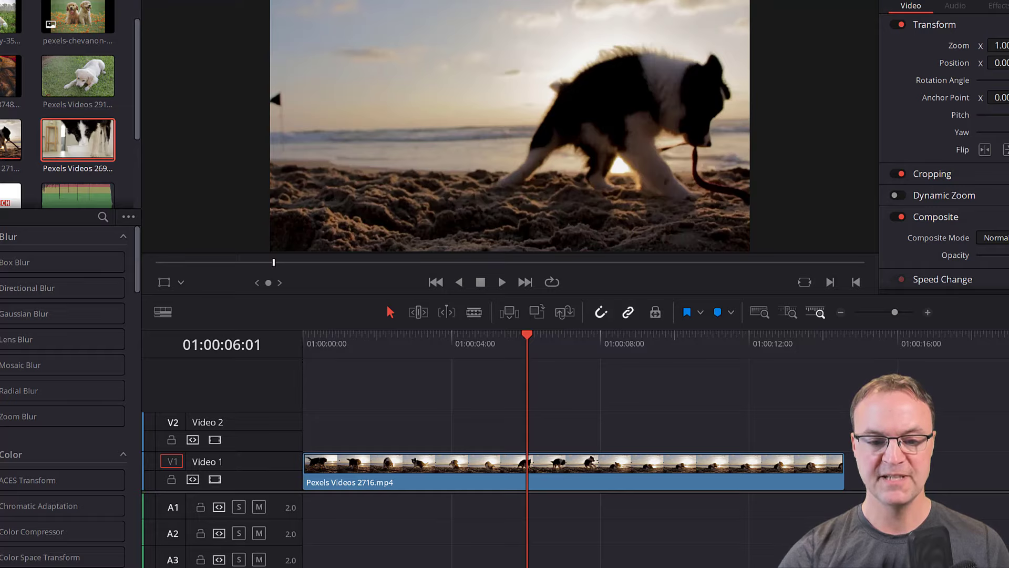
{"action": "scroll", "coordinate": [656, 447], "scroll_direction": "right", "scroll_amount": 10}
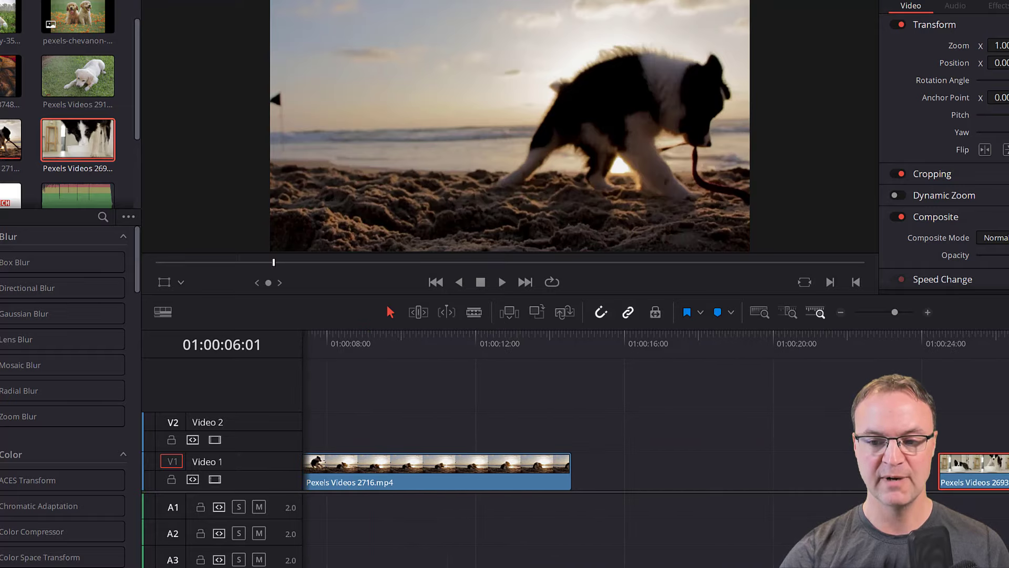
{"action": "scroll", "coordinate": [656, 447], "scroll_direction": "right", "scroll_amount": 10}
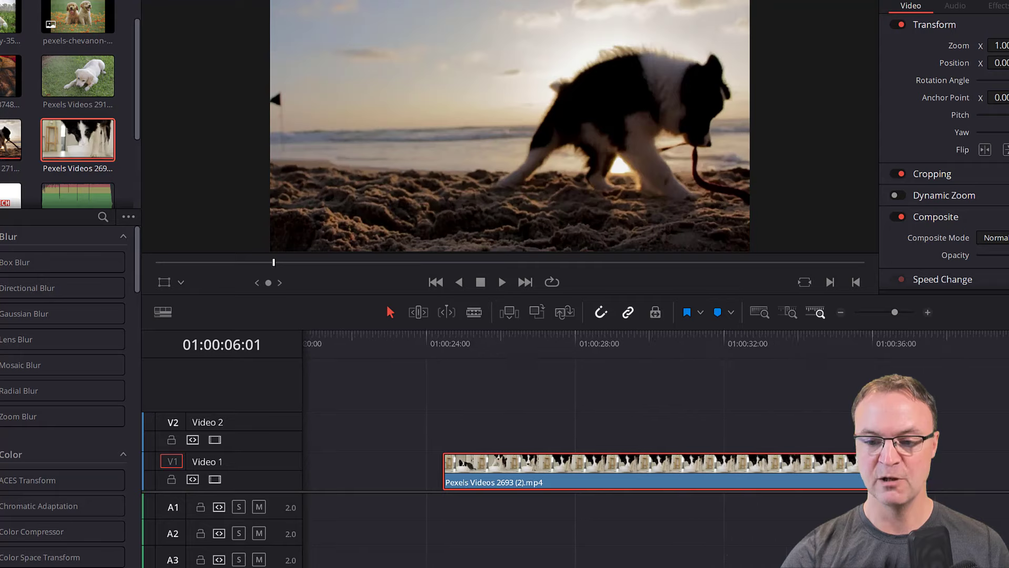
{"action": "scroll", "coordinate": [656, 447], "scroll_direction": "left", "scroll_amount": 20}
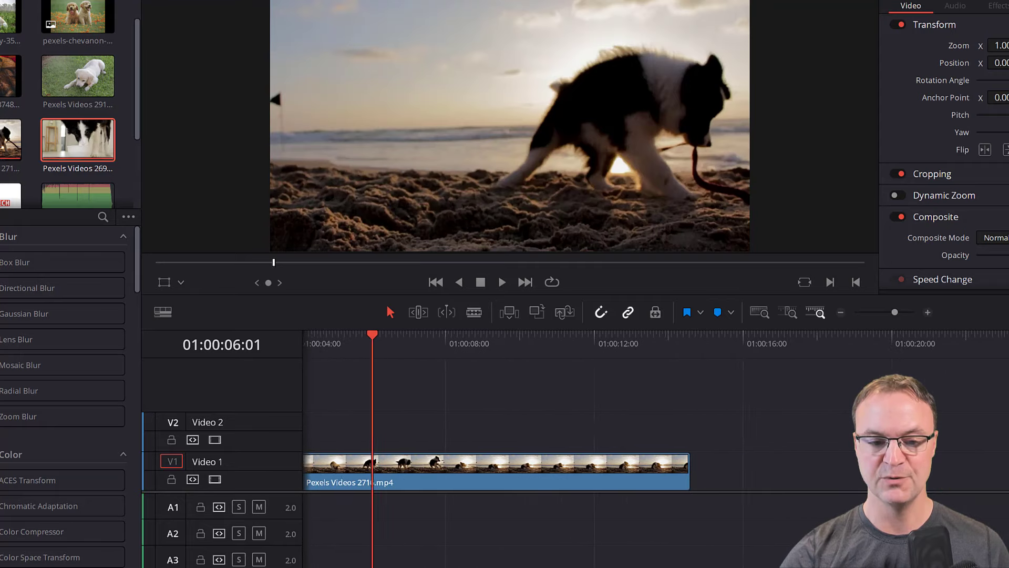
{"action": "left_click_drag", "start_coordinate": [894, 311], "coordinate": [887, 313]}
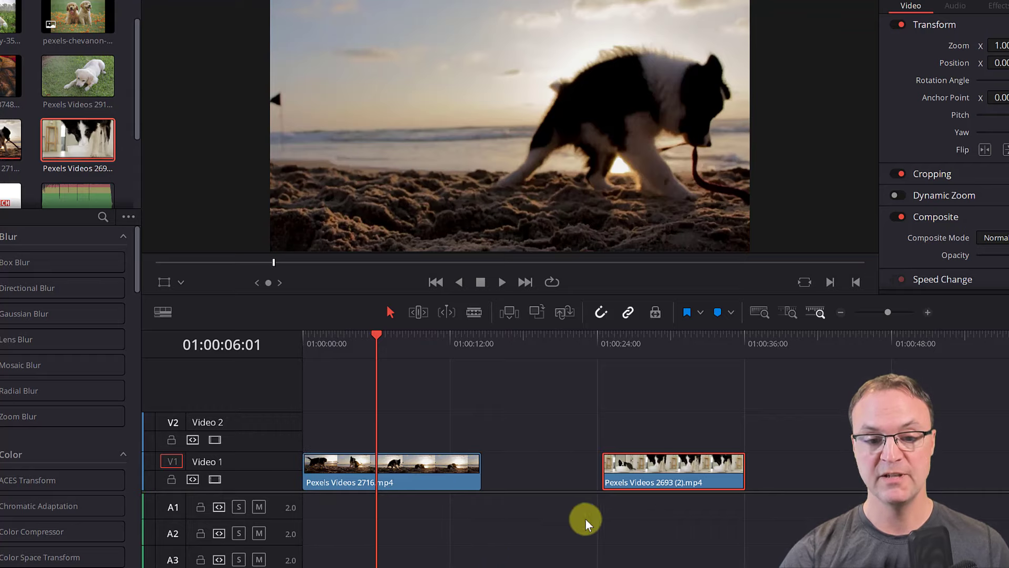
Overwrite the beach clip's end by moving the bowl clip over it twice, and move the bowl clip away to about 01:00:13.
{"action": "left_click_drag", "start_coordinate": [639, 469], "coordinate": [456, 466]}
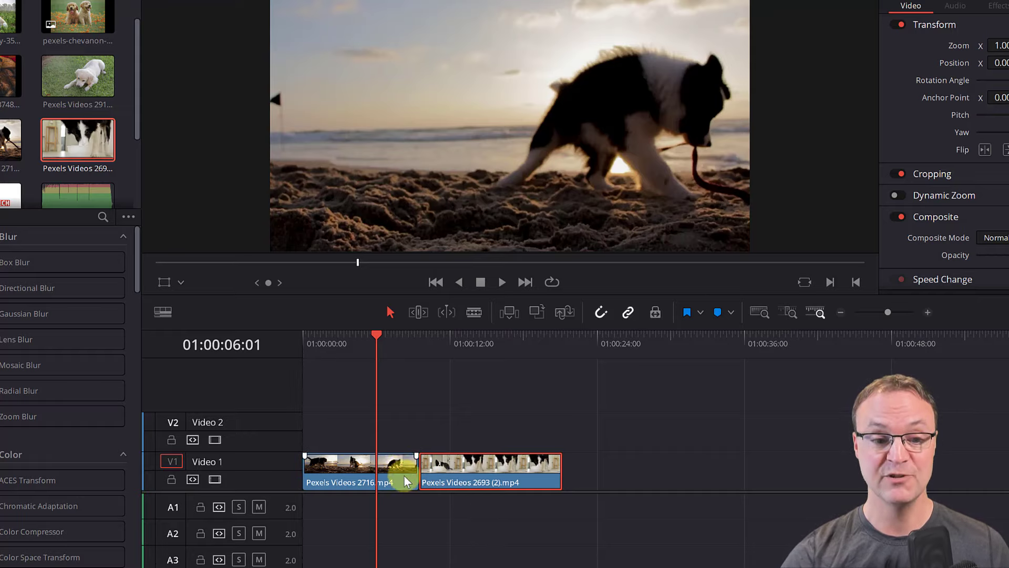
{"action": "left_click_drag", "start_coordinate": [456, 470], "coordinate": [374, 475]}
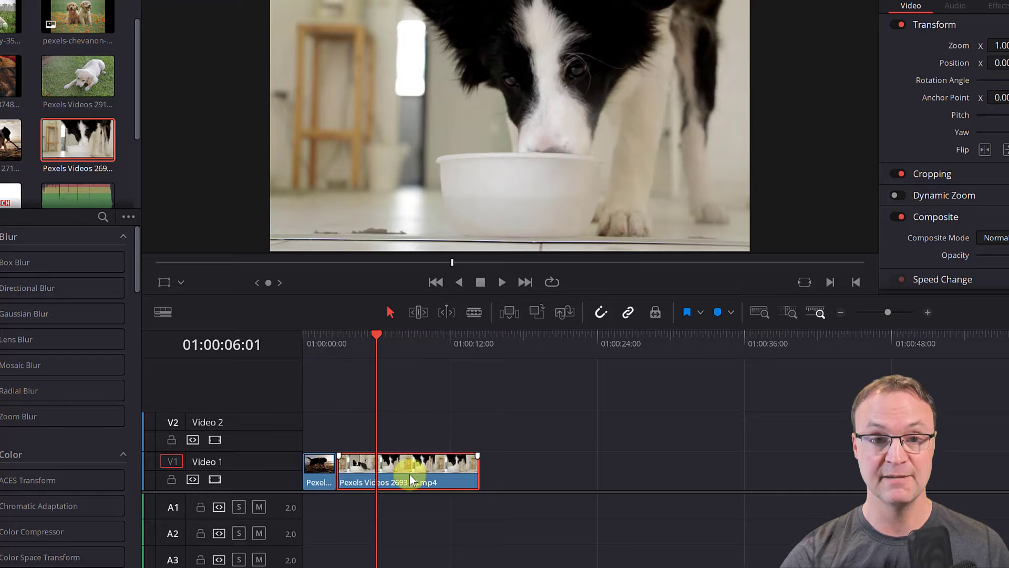
{"action": "left_click_drag", "start_coordinate": [409, 474], "coordinate": [532, 481]}
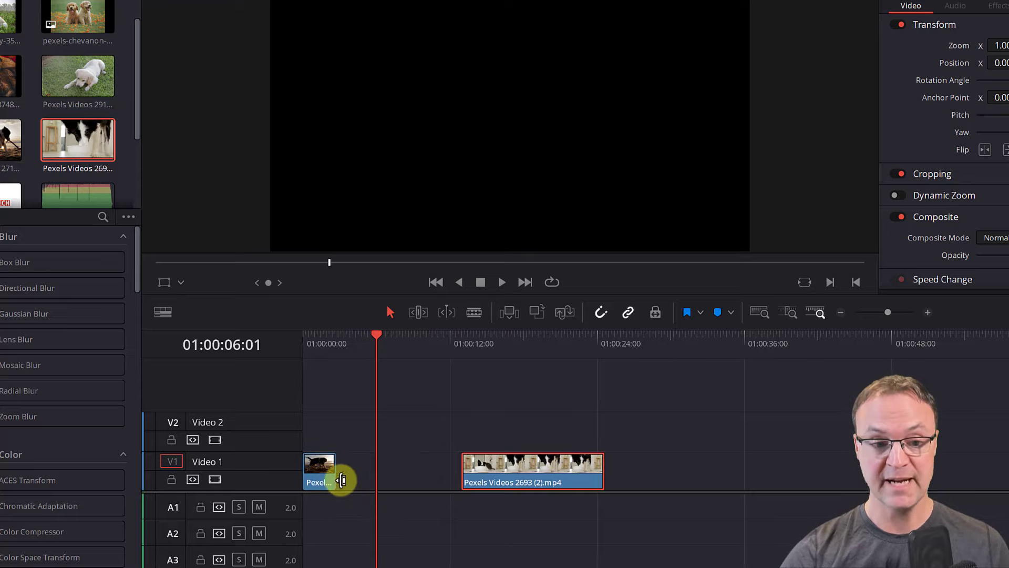
Extend the beach clip's end up to the bowl clip, shift the bowl clip to about 01:00:16, and extend the beach clip further.
{"action": "left_click_drag", "start_coordinate": [340, 480], "coordinate": [465, 488]}
{"action": "left_click", "coordinate": [506, 477]}
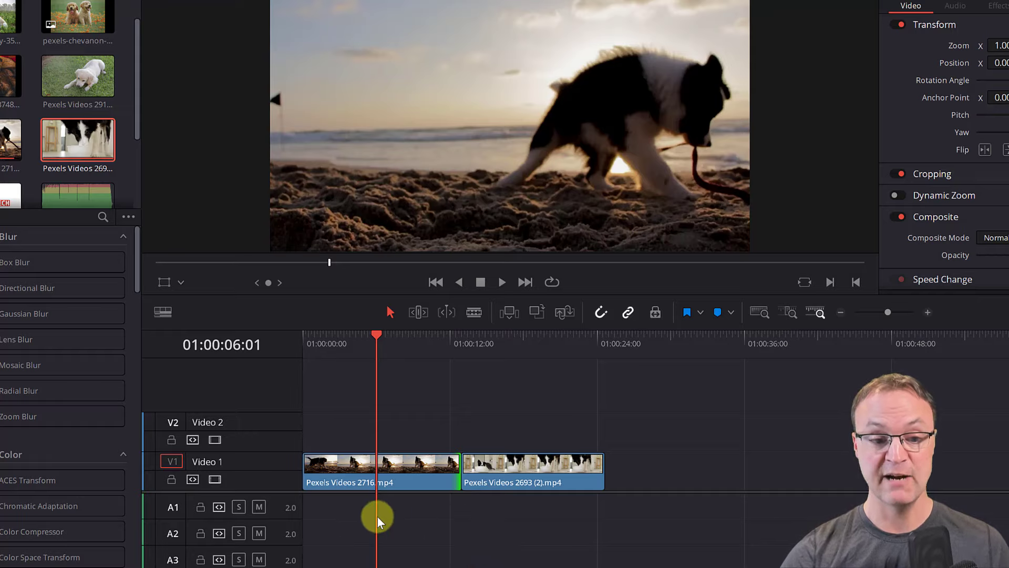
{"action": "left_click_drag", "start_coordinate": [503, 466], "coordinate": [536, 468]}
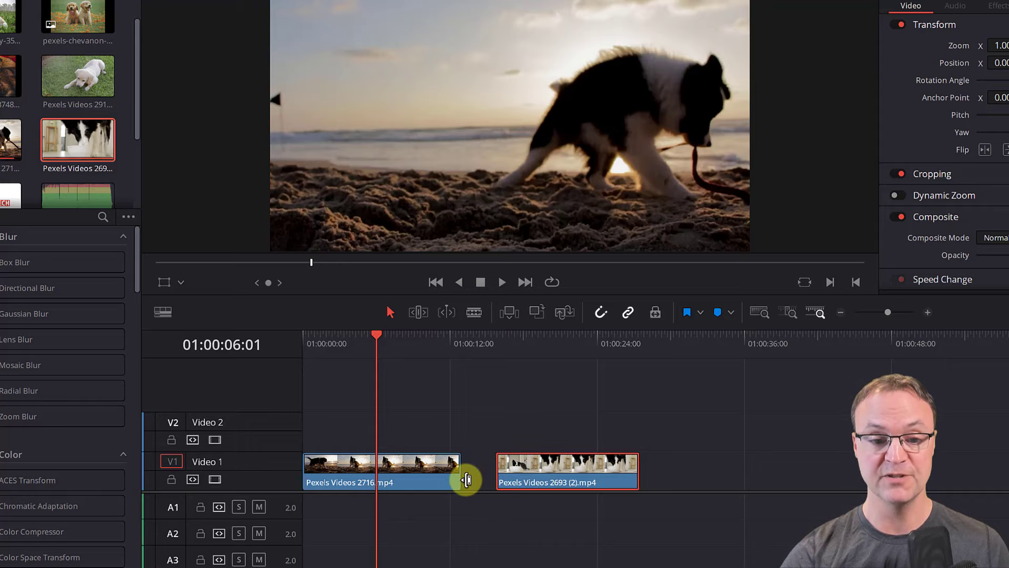
{"action": "mouse_move", "coordinate": [458, 477]}
{"action": "left_mouse_down"}
{"action": "mouse_move", "coordinate": [406, 478]}
{"action": "mouse_move", "coordinate": [474, 479]}
{"action": "left_mouse_up"}
Trim the beach clip's start to about 01:00:05 and move the shortened clip to the beginning of Video 1.
{"action": "left_click_drag", "start_coordinate": [304, 476], "coordinate": [364, 476]}
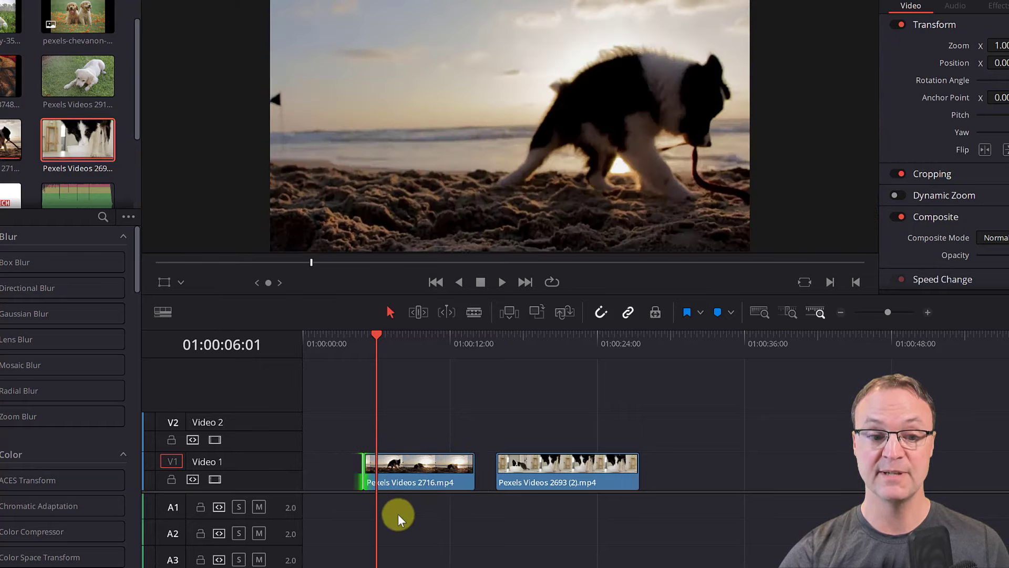
{"action": "left_click", "coordinate": [426, 472]}
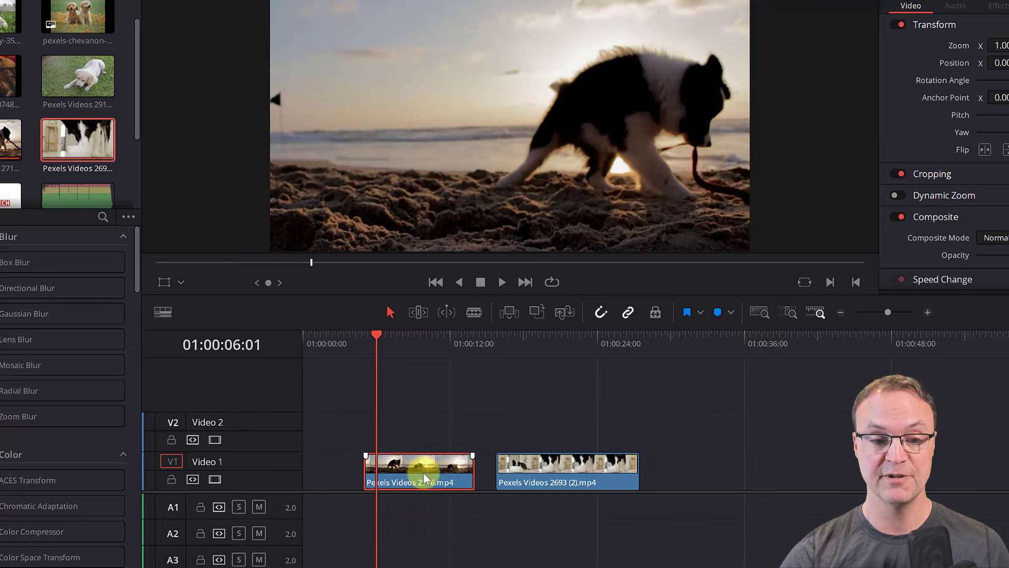
{"action": "left_click_drag", "start_coordinate": [424, 472], "coordinate": [382, 478]}
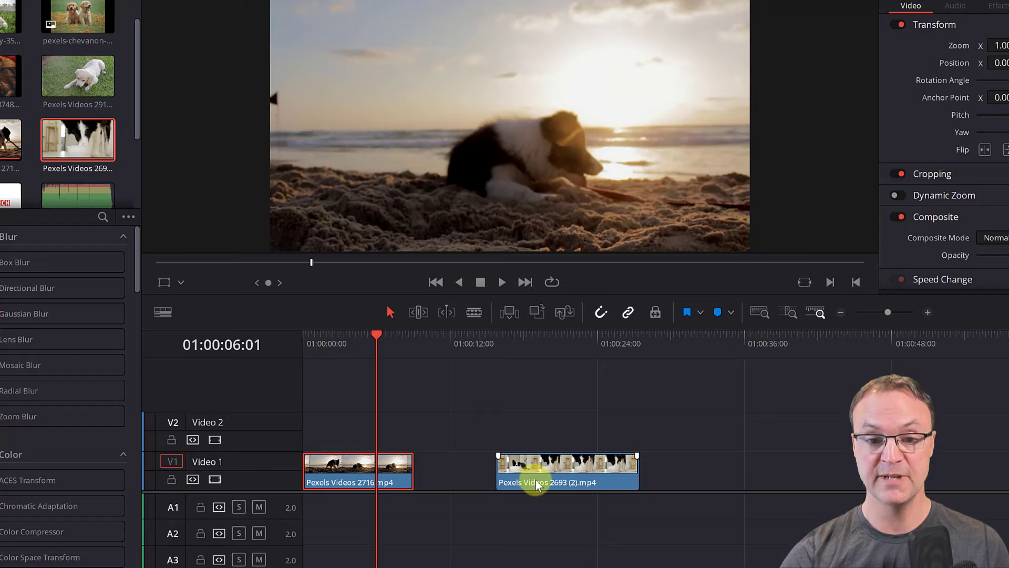
Turn snapping off, move the bowl clip earlier to about 01:00:11, and turn snapping back on.
{"action": "left_click", "coordinate": [603, 317]}
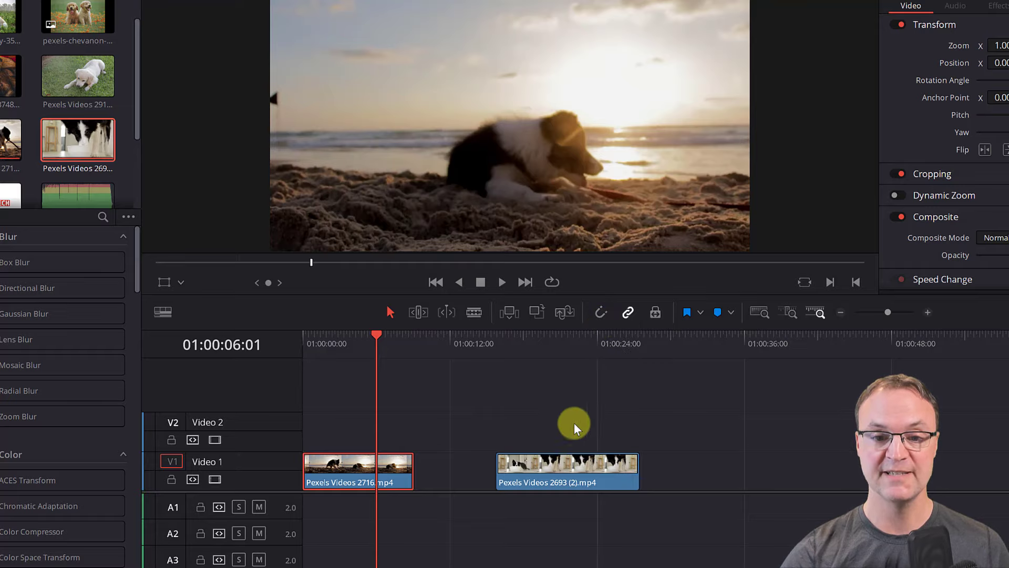
{"action": "left_click_drag", "start_coordinate": [554, 477], "coordinate": [501, 472]}
{"action": "left_click", "coordinate": [604, 314]}
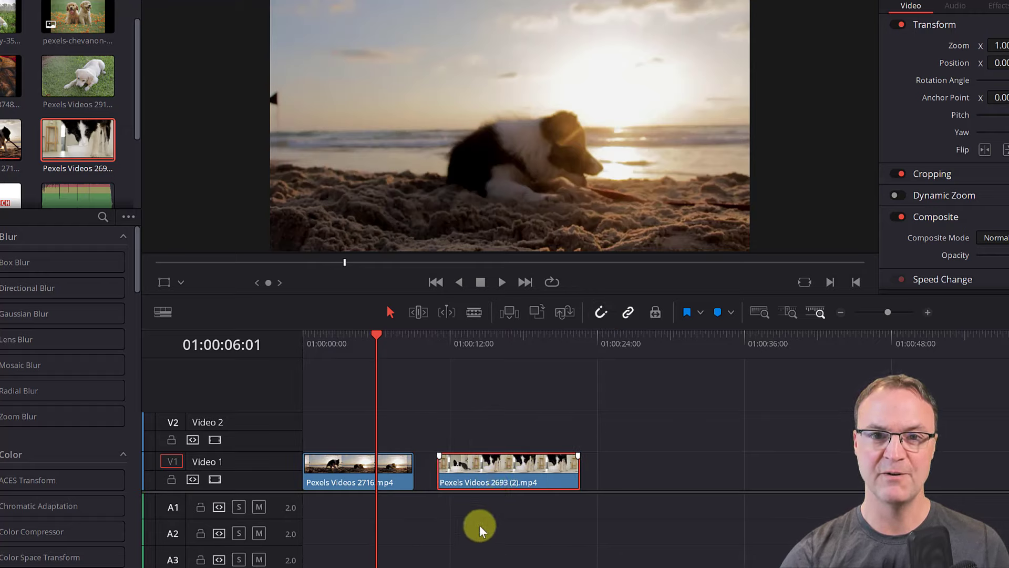
Snap the bowl clip against the beach clip's end on Video 1, and toggle snapping to try a slight shift.
{"action": "left_click_drag", "start_coordinate": [485, 471], "coordinate": [455, 472]}
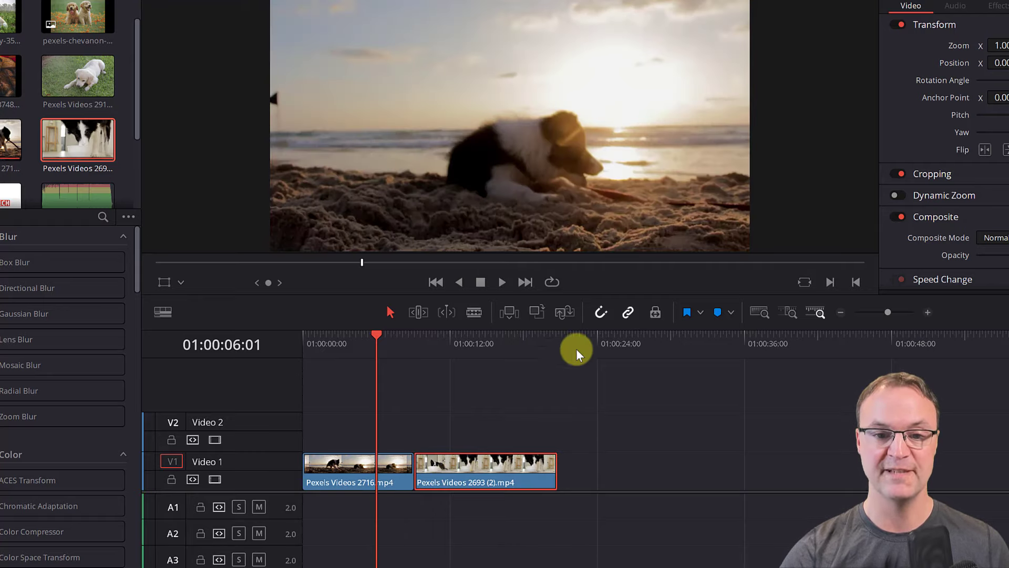
{"action": "left_click", "coordinate": [601, 314]}
{"action": "mouse_move", "coordinate": [490, 474]}
{"action": "left_mouse_down"}
{"action": "mouse_move", "coordinate": [449, 475]}
{"action": "mouse_move", "coordinate": [491, 476]}
{"action": "left_mouse_up"}
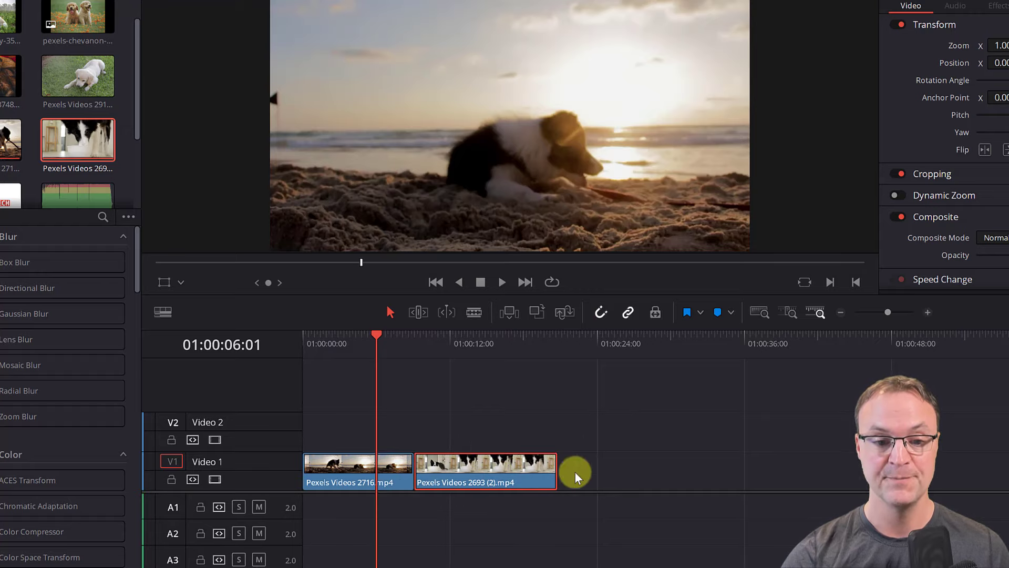
Move the bowl clip to about 01:00:13 on Video 1 and split the beach clip at about 01:00:05.
{"action": "left_click_drag", "start_coordinate": [474, 468], "coordinate": [517, 476]}
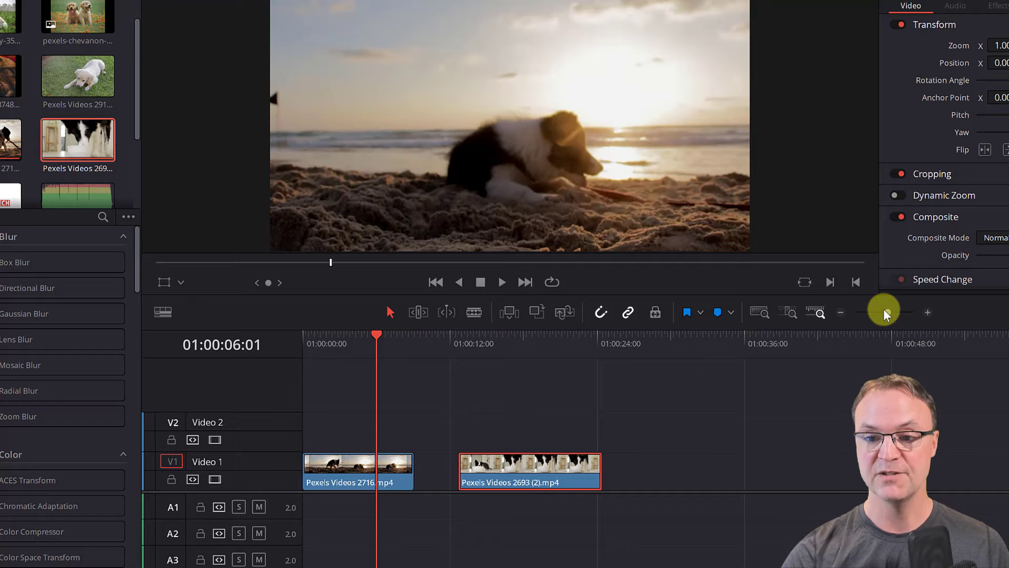
{"action": "left_click_drag", "start_coordinate": [887, 316], "coordinate": [892, 314]}
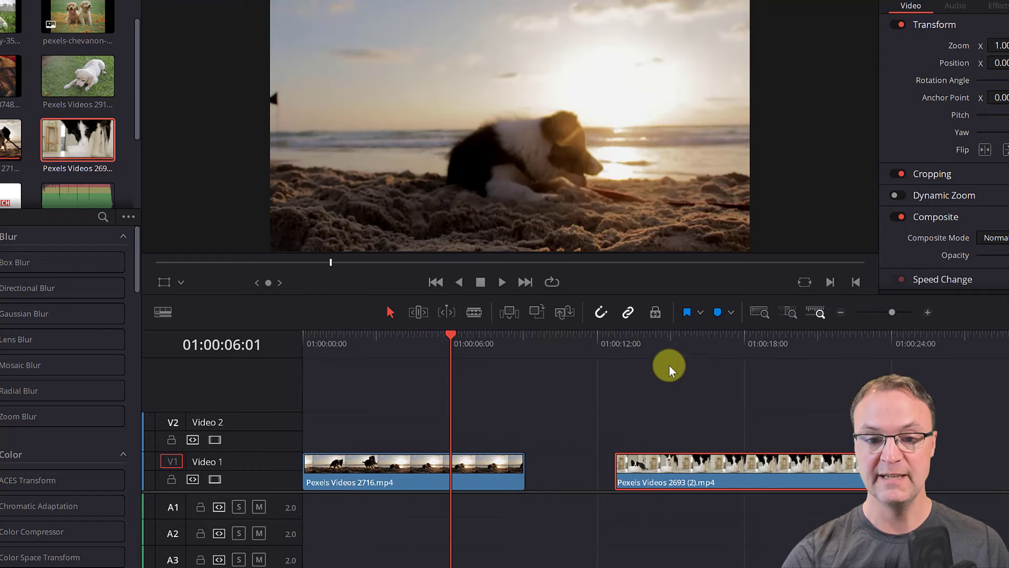
{"action": "left_click", "coordinate": [474, 314]}
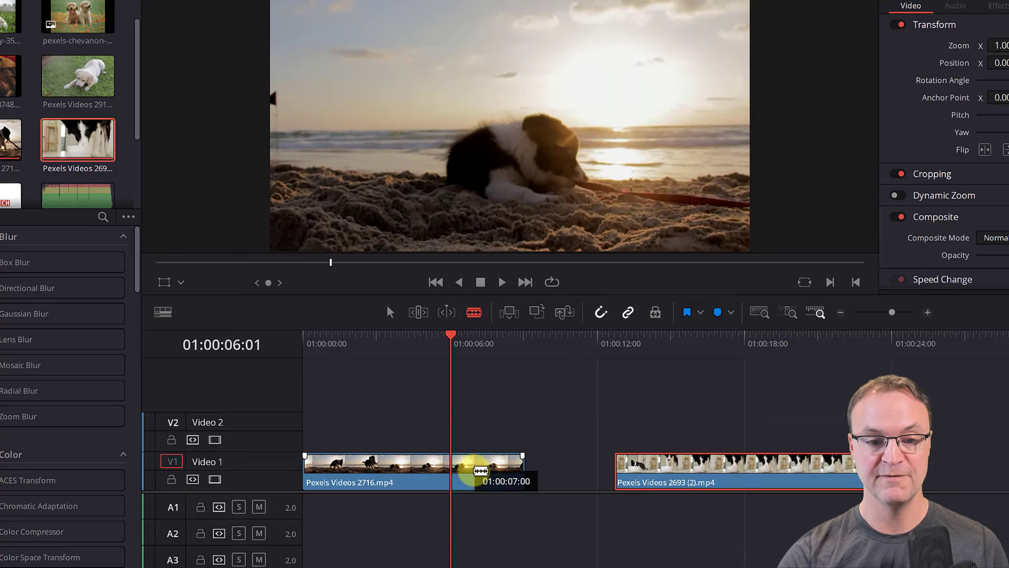
{"action": "left_click", "coordinate": [426, 472]}
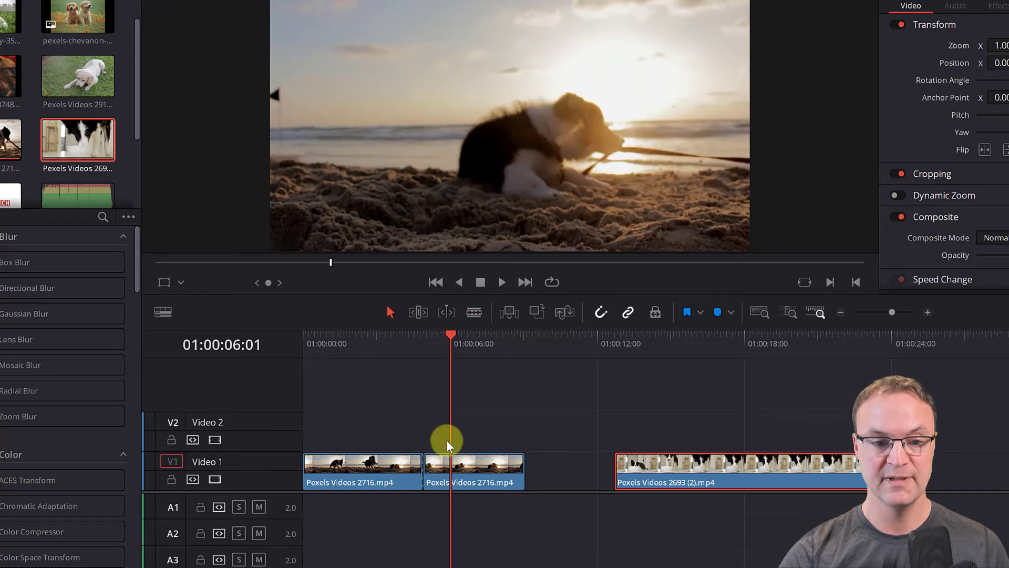
{"action": "mouse_move", "coordinate": [485, 471]}
{"action": "left_mouse_down"}
{"action": "mouse_move", "coordinate": [515, 448]}
{"action": "mouse_move", "coordinate": [488, 466]}
{"action": "left_mouse_up"}
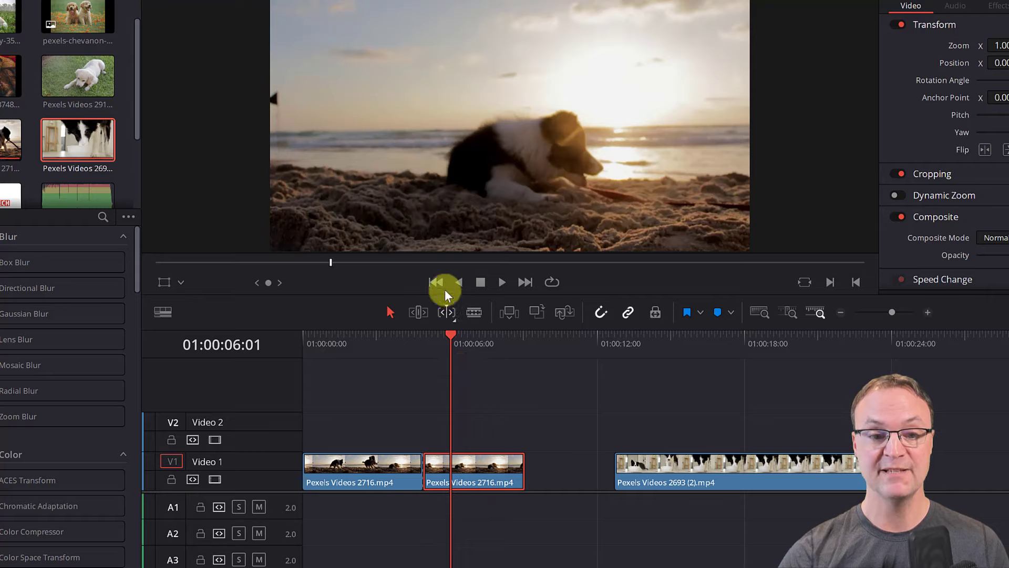
Play the timeline across the cut between the two beach segments.
{"action": "left_click_drag", "start_coordinate": [451, 333], "coordinate": [412, 333]}
{"action": "left_click", "coordinate": [503, 285]}
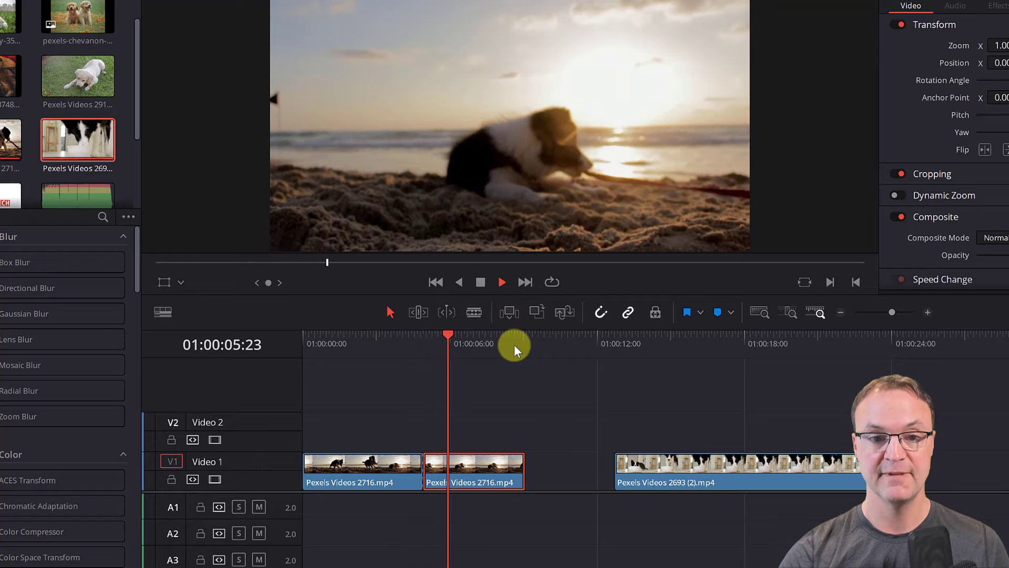
{"action": "left_click", "coordinate": [480, 282]}
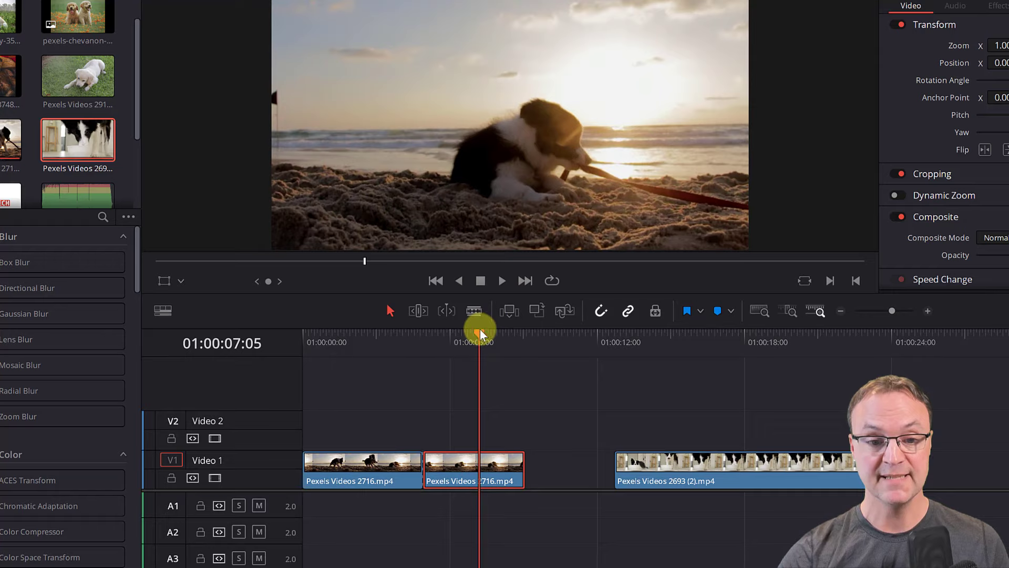
Split the first beach segment at about 01:00:03 and ripple delete the middle segment between the two cuts.
{"action": "left_click_drag", "start_coordinate": [479, 333], "coordinate": [371, 344]}
{"action": "left_click", "coordinate": [466, 311]}
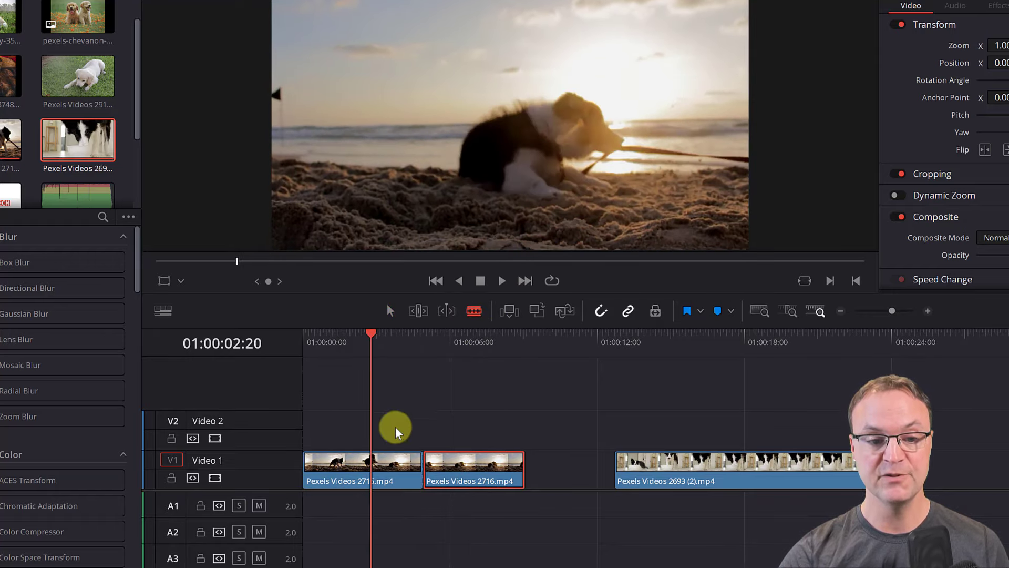
{"action": "left_click", "coordinate": [375, 469]}
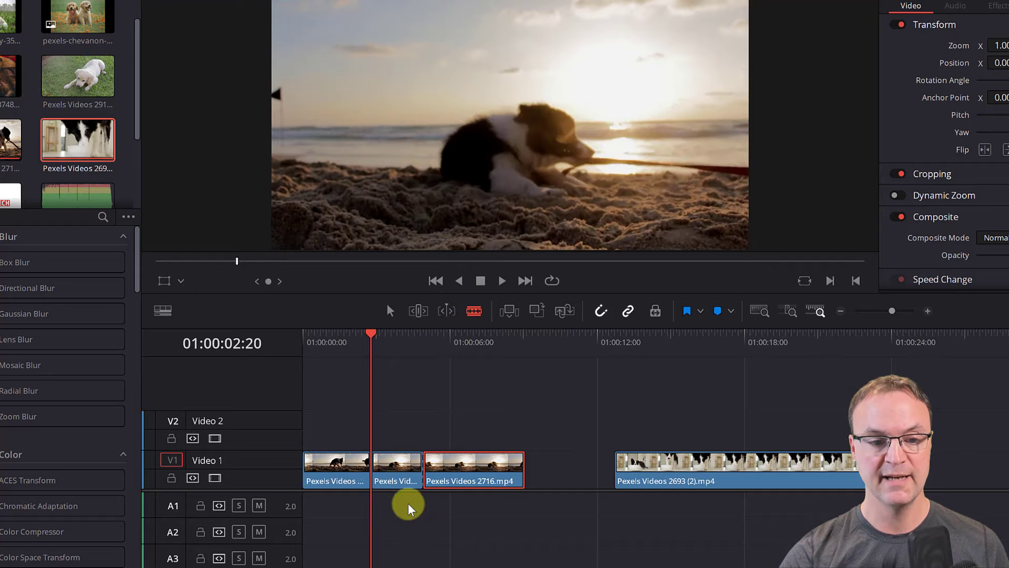
{"action": "left_click", "coordinate": [349, 343]}
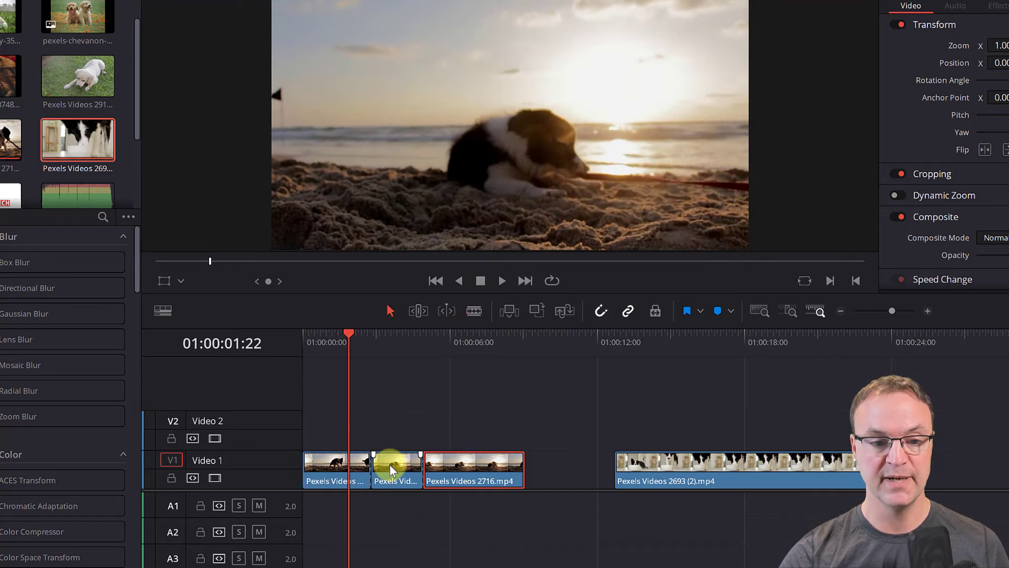
{"action": "mouse_move", "coordinate": [390, 464]}
{"action": "left_mouse_down"}
{"action": "mouse_move", "coordinate": [401, 417]}
{"action": "mouse_move", "coordinate": [396, 441]}
{"action": "mouse_move", "coordinate": [500, 405]}
{"action": "mouse_move", "coordinate": [546, 481]}
{"action": "mouse_move", "coordinate": [510, 463]}
{"action": "mouse_move", "coordinate": [399, 468]}
{"action": "left_mouse_up"}
{"action": "key", "text": "Delete"}
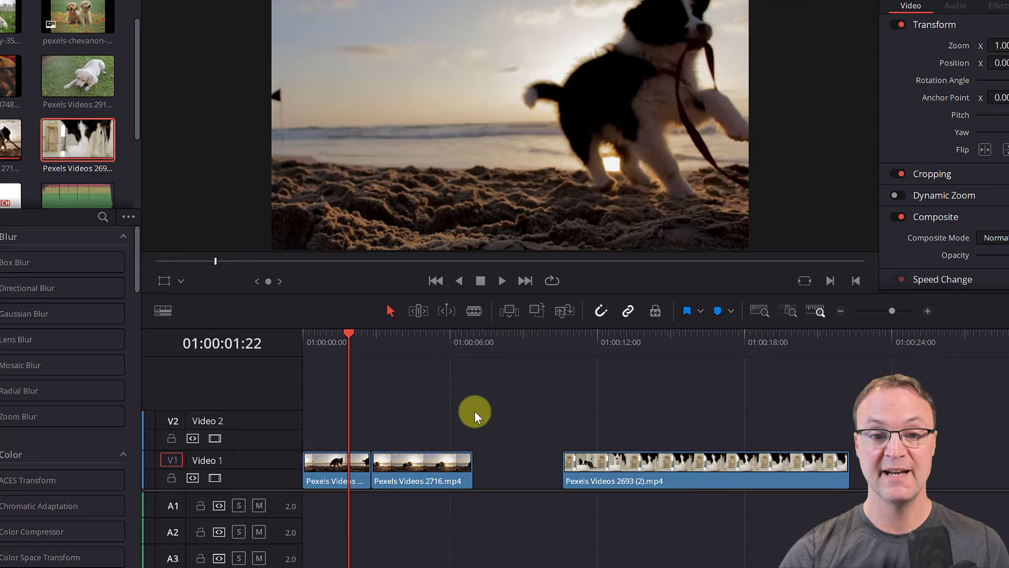
Preview the new join between the beach segments and snap the bowl clip against the last beach segment's end.
{"action": "left_click", "coordinate": [500, 283]}
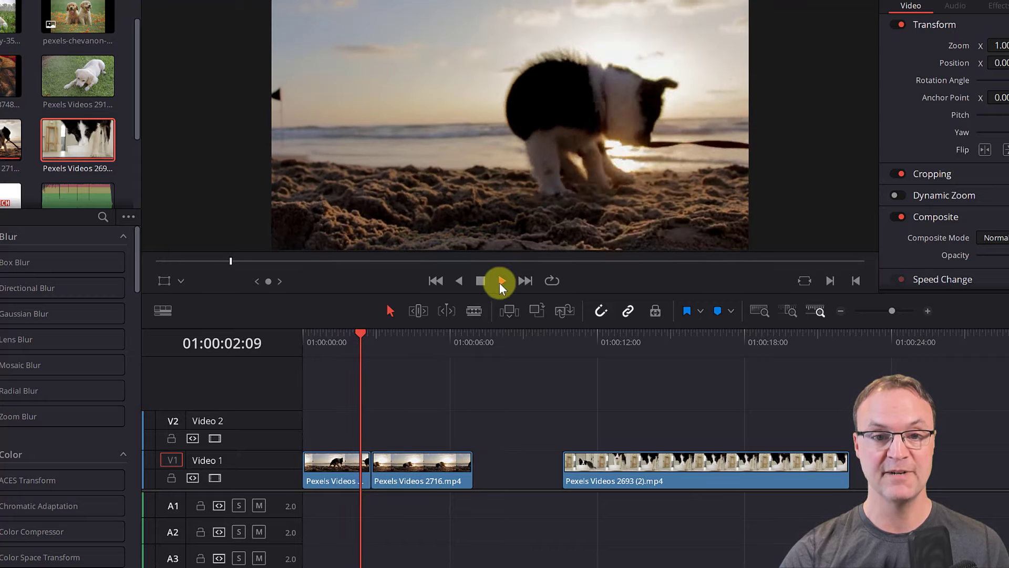
{"action": "left_click", "coordinate": [480, 282]}
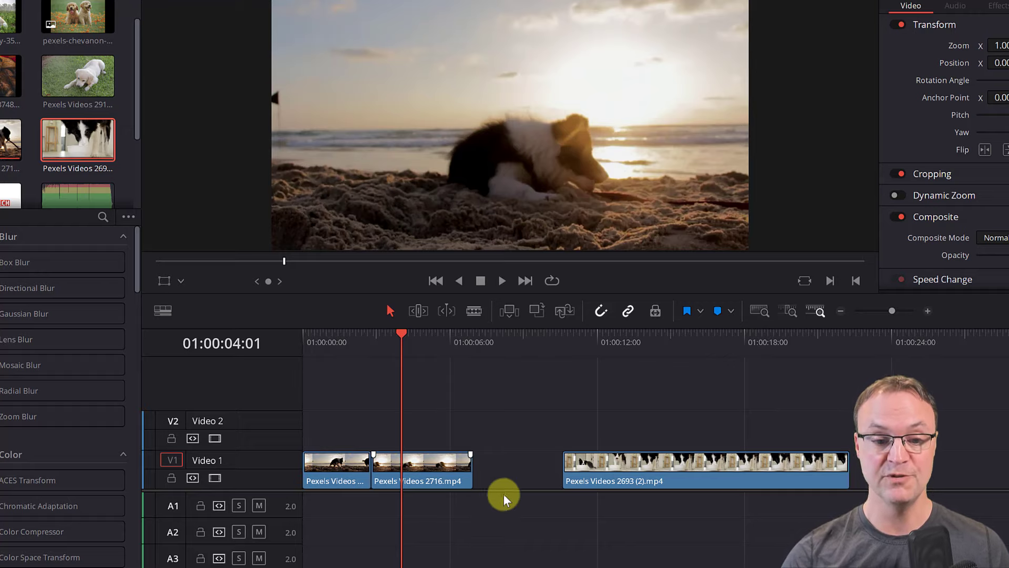
{"action": "left_click_drag", "start_coordinate": [627, 465], "coordinate": [551, 474]}
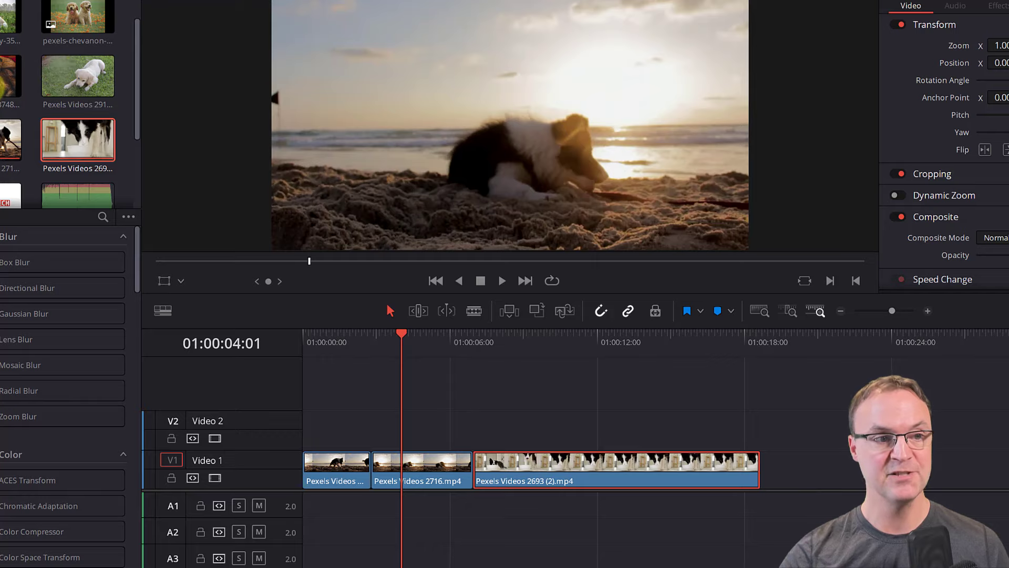
Remove the bowl clip and place the photo pexels-pixabay-35638.jpg on Video 1 at about 01:00:08.
{"action": "left_click", "coordinate": [8, 84]}
{"action": "left_click_drag", "start_coordinate": [11, 15], "coordinate": [548, 472]}
{"action": "key", "text": "BackSpace"}
Play the photo clip from its start, and stretch and shorten its end so it finishes at about 01:00:13.
{"action": "left_click", "coordinate": [507, 333]}
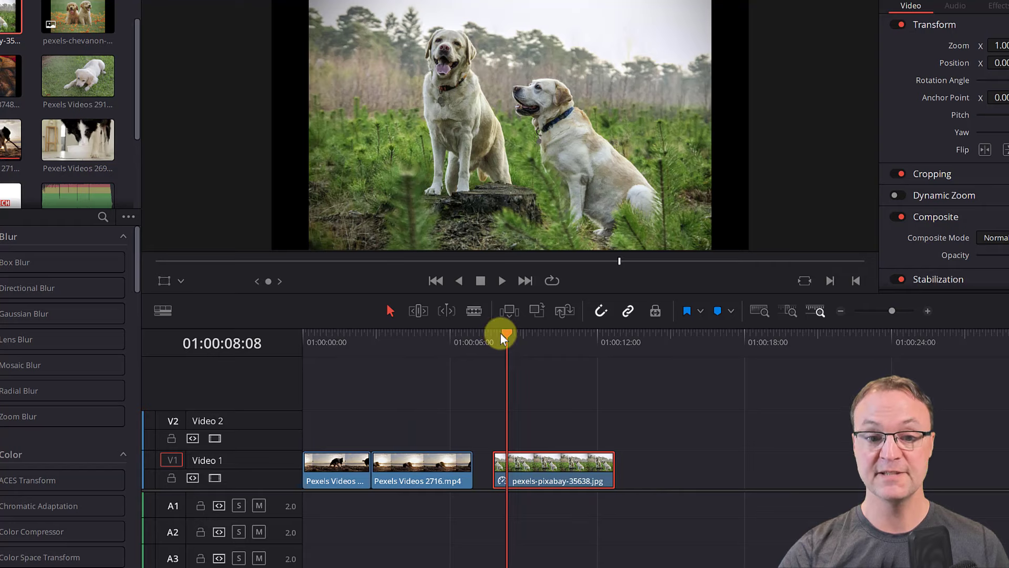
{"action": "key", "text": "Up"}
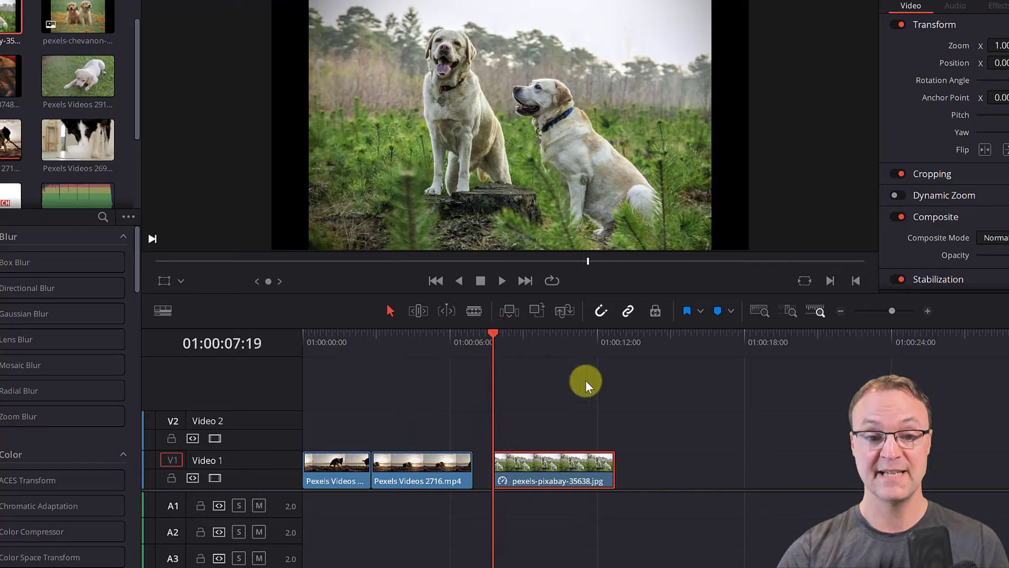
{"action": "left_click", "coordinate": [503, 280]}
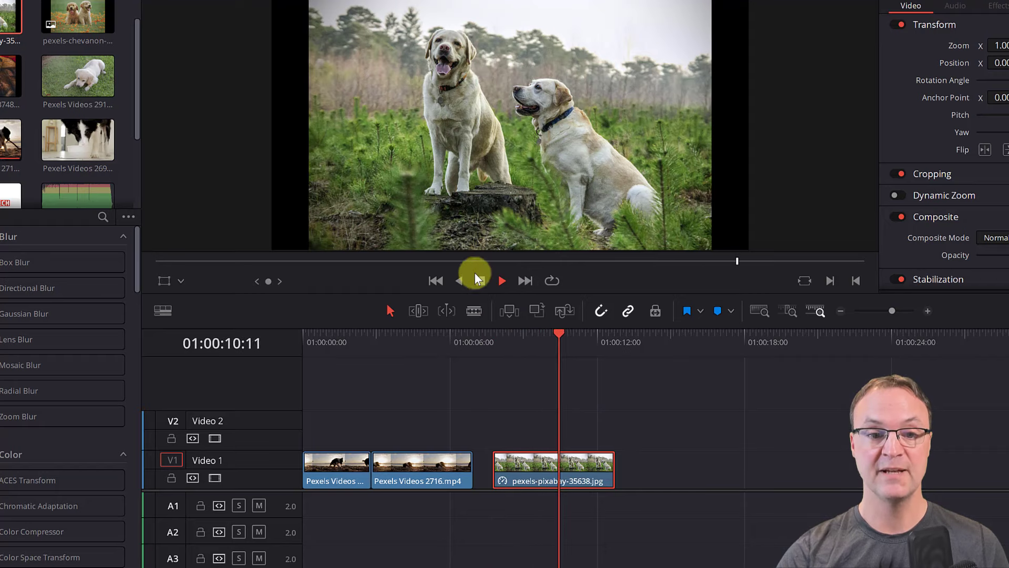
{"action": "left_click", "coordinate": [479, 280]}
{"action": "left_click_drag", "start_coordinate": [612, 468], "coordinate": [858, 475]}
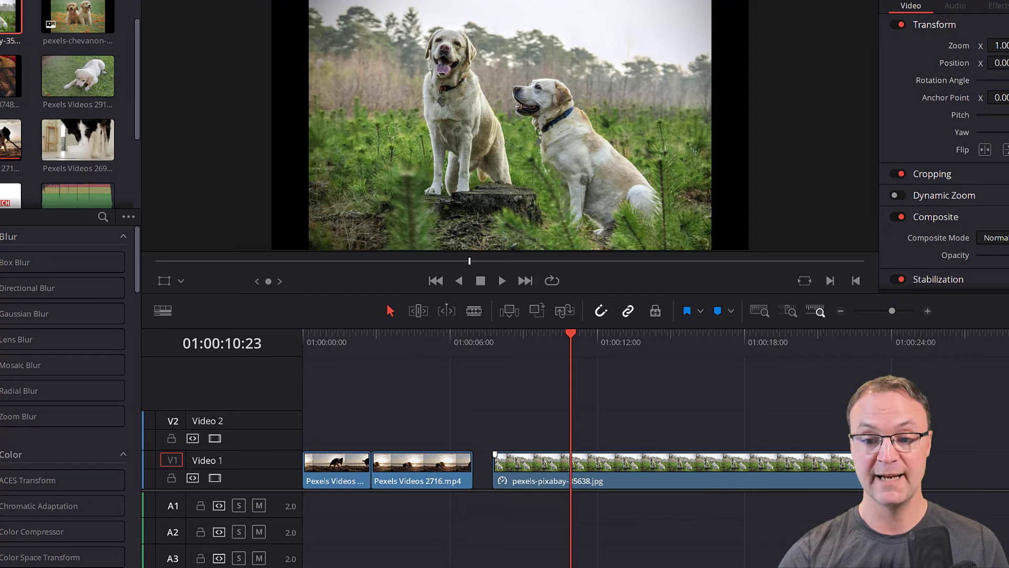
{"action": "left_click_drag", "start_coordinate": [856, 465], "coordinate": [620, 465]}
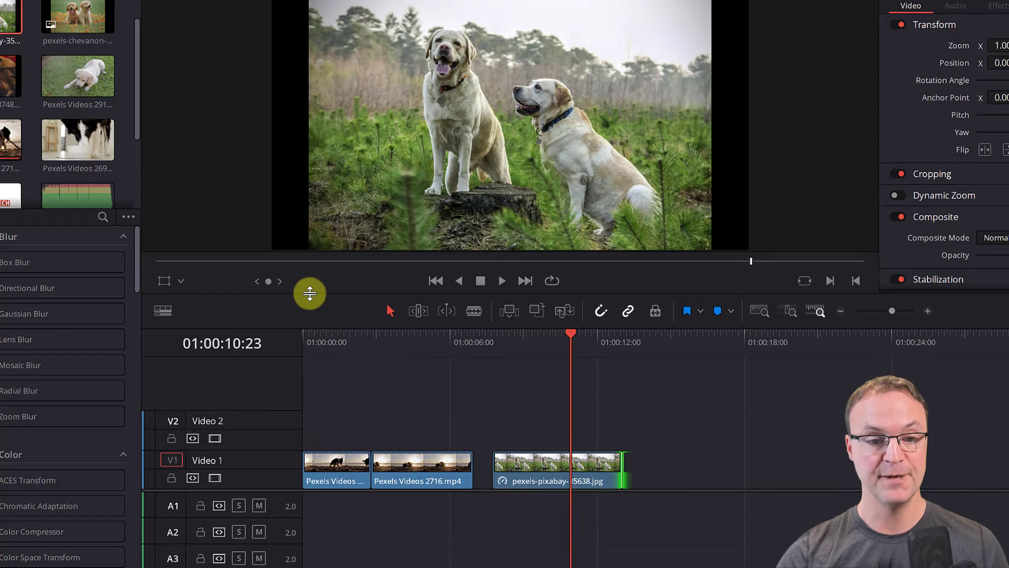
Add the A Shot in the Dark music to Audio 2, trimmed by about 7 seconds at its start and starting at 01:00:00:00.
{"action": "left_click_drag", "start_coordinate": [79, 197], "coordinate": [320, 540]}
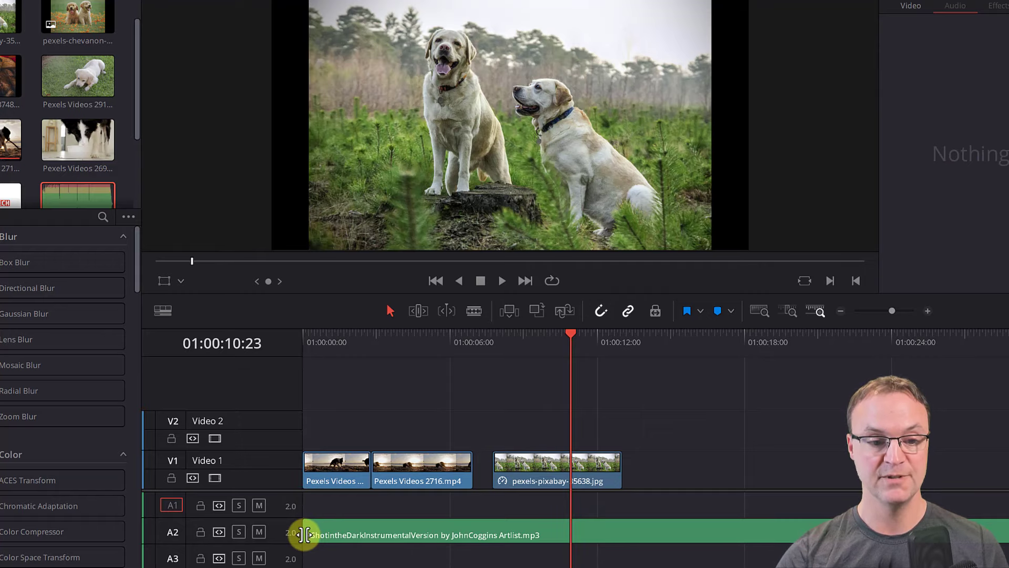
{"action": "left_click_drag", "start_coordinate": [308, 534], "coordinate": [474, 534]}
{"action": "left_click_drag", "start_coordinate": [637, 529], "coordinate": [467, 529]}
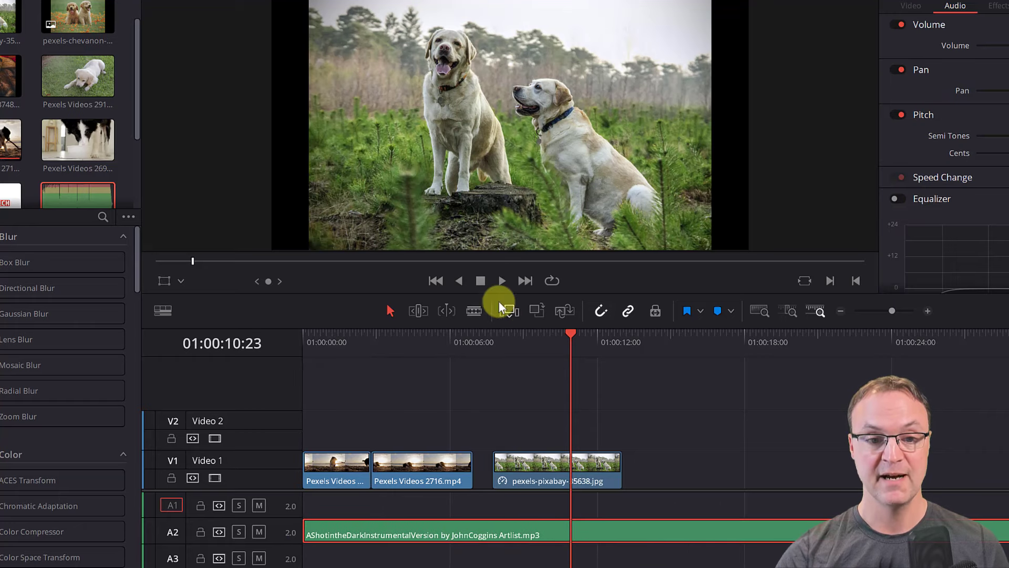
Split the music on Audio 2 at about 01:00:15 and delete the part after the cut, undoing and repeating the deletion.
{"action": "left_click", "coordinate": [474, 312]}
{"action": "left_click", "coordinate": [663, 533]}
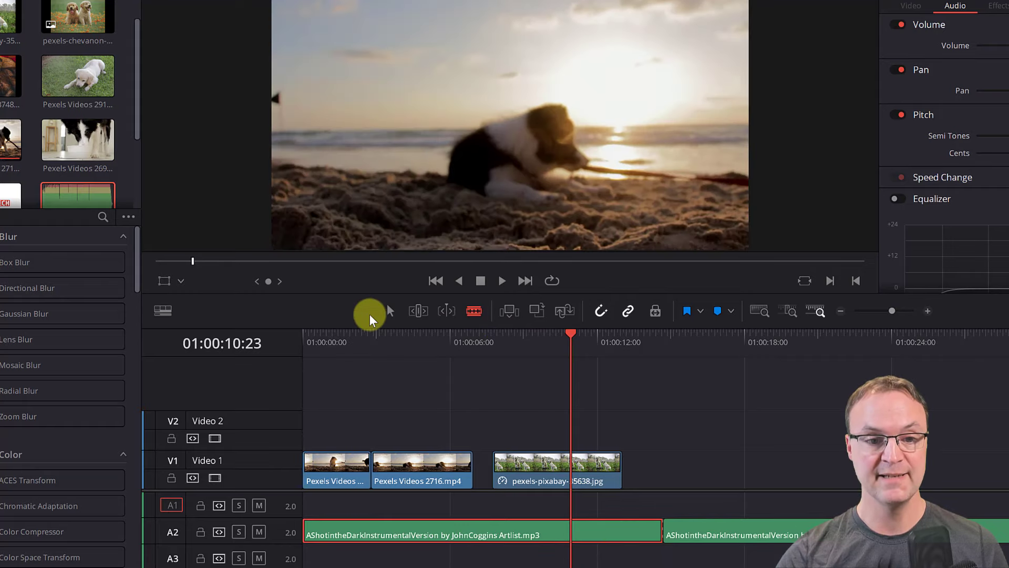
{"action": "left_click", "coordinate": [731, 538]}
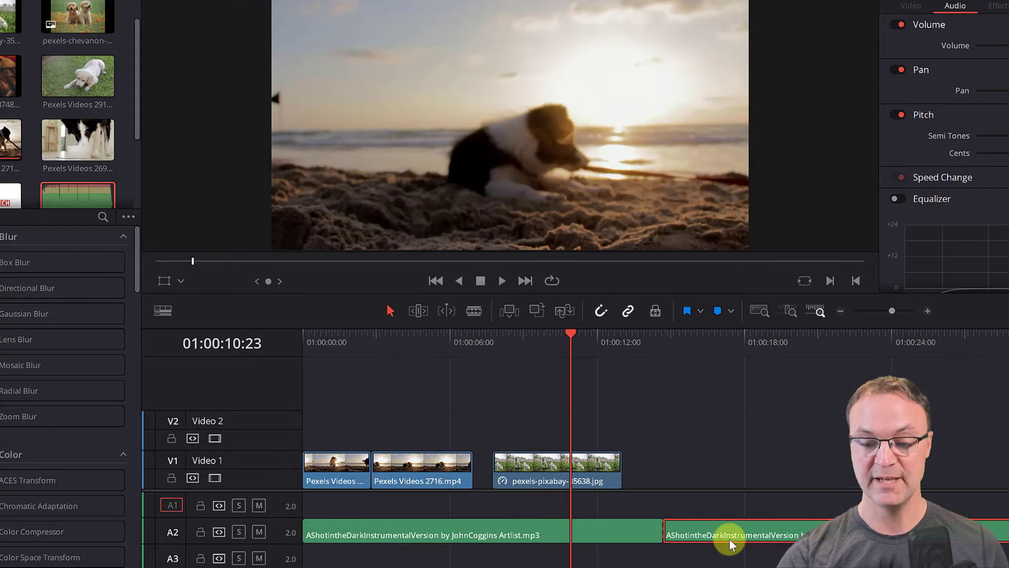
{"action": "key", "text": "Delete"}
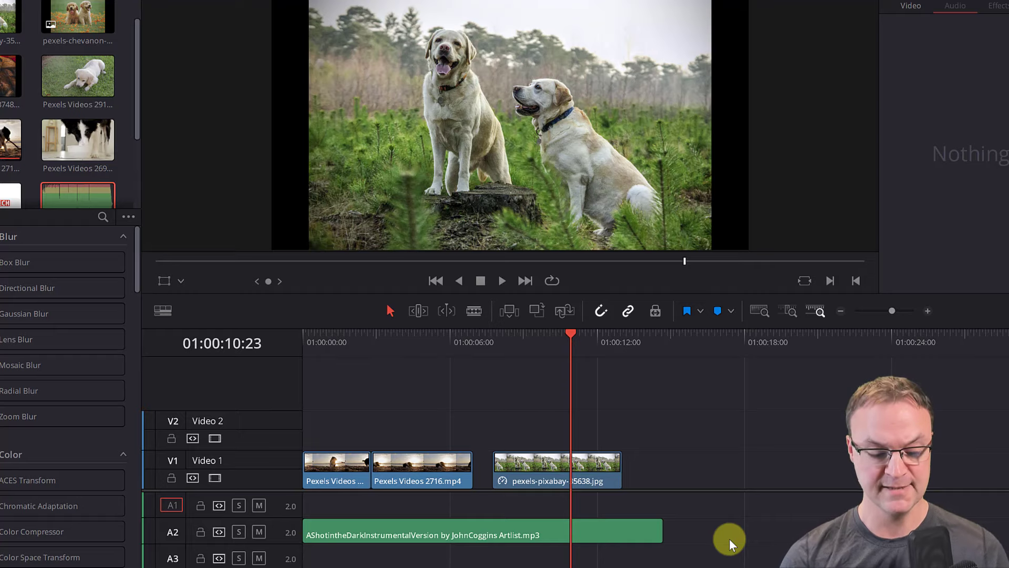
{"action": "key", "text": "ctrl+z"}
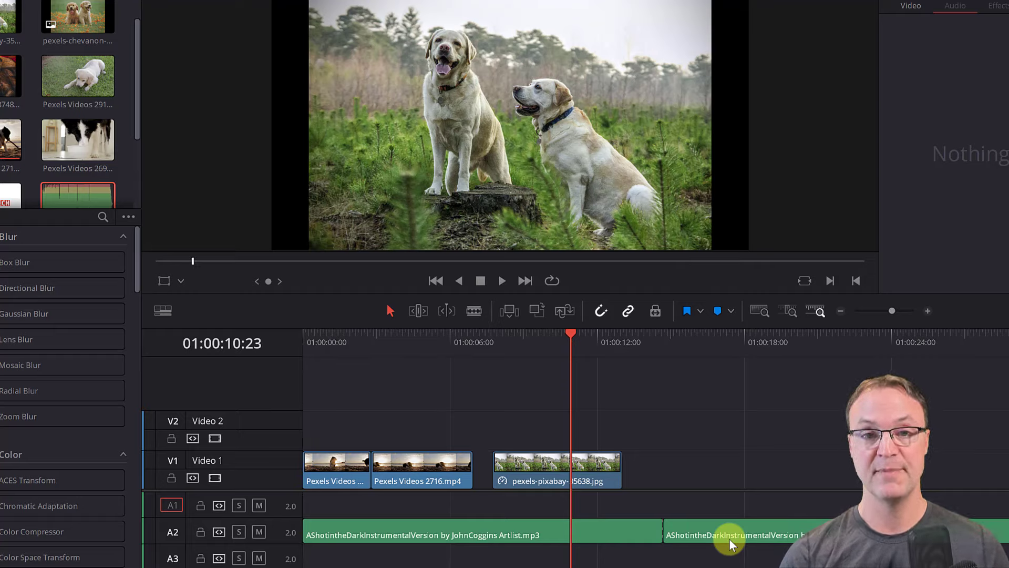
{"action": "left_click", "coordinate": [727, 535]}
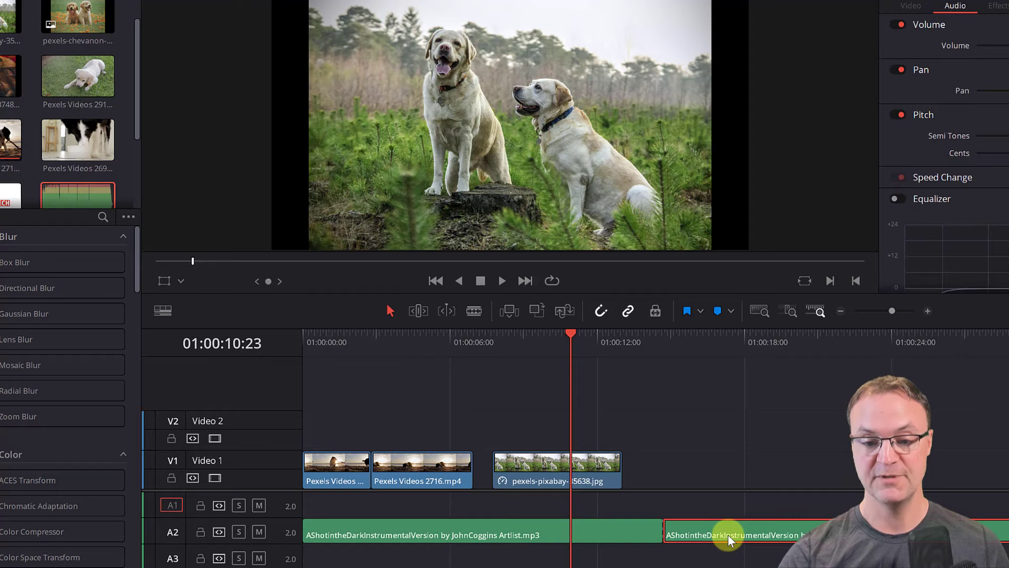
{"action": "key", "text": "Delete"}
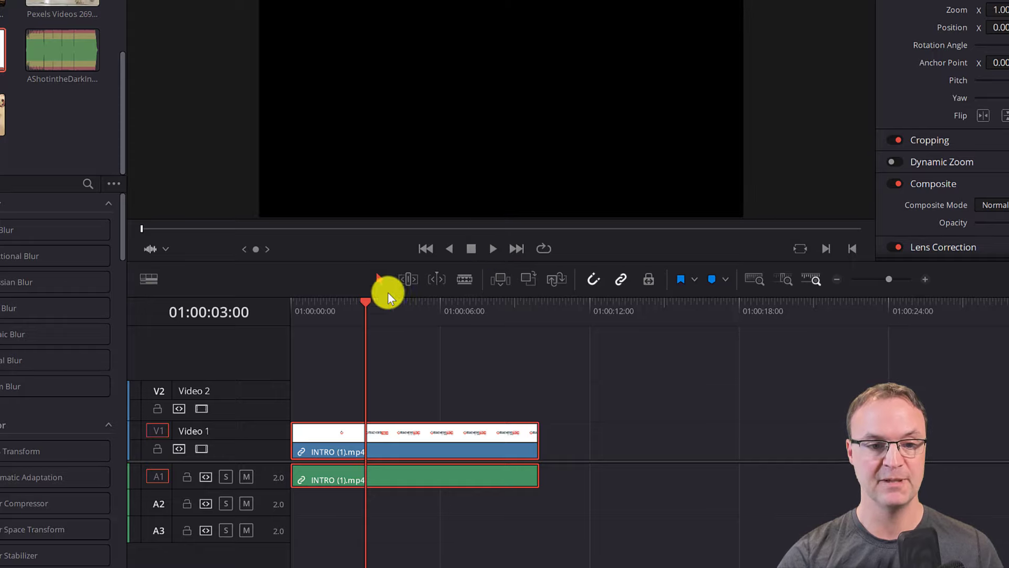
Play the INTRO (1).mp4 clip from about 01:00:01 and stop at about 01:00:05.
{"action": "left_click_drag", "start_coordinate": [362, 305], "coordinate": [323, 301]}
{"action": "left_click", "coordinate": [493, 249]}
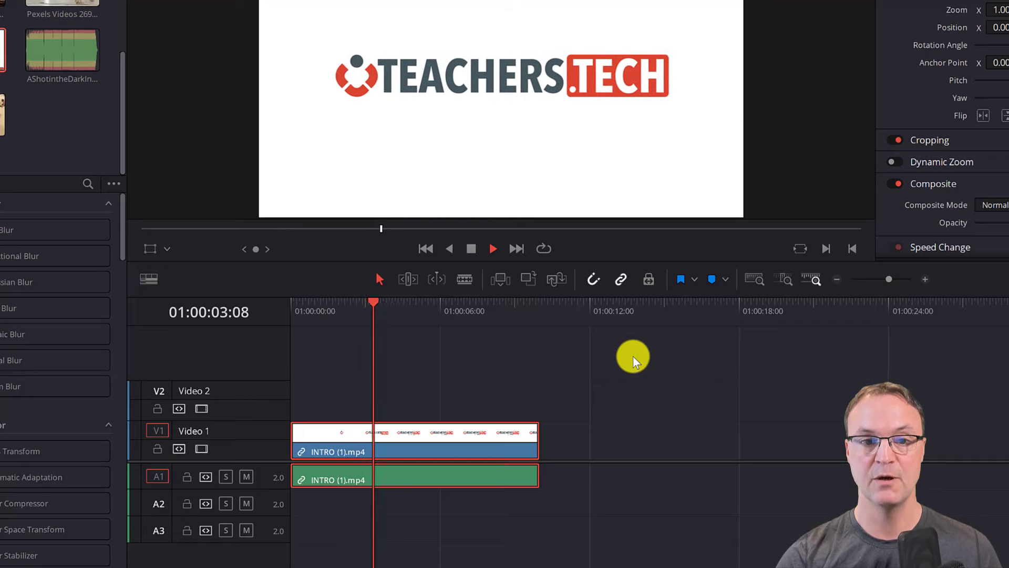
{"action": "left_click", "coordinate": [471, 248]}
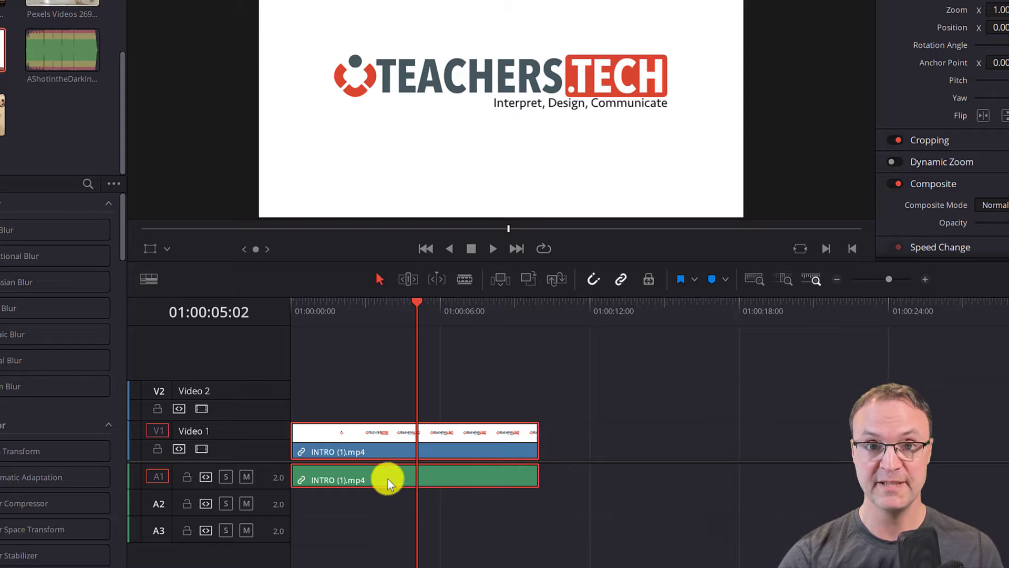
Change the speed of the INTRO (1).mp4 clip to 325% with pitch correction kept on.
{"action": "right_click", "coordinate": [386, 443]}
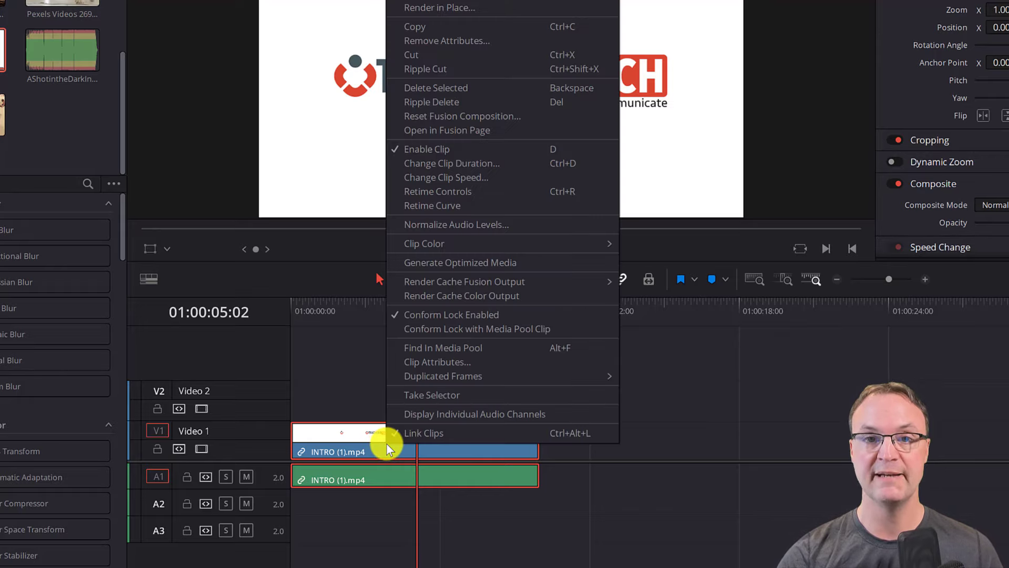
{"action": "left_click", "coordinate": [465, 181]}
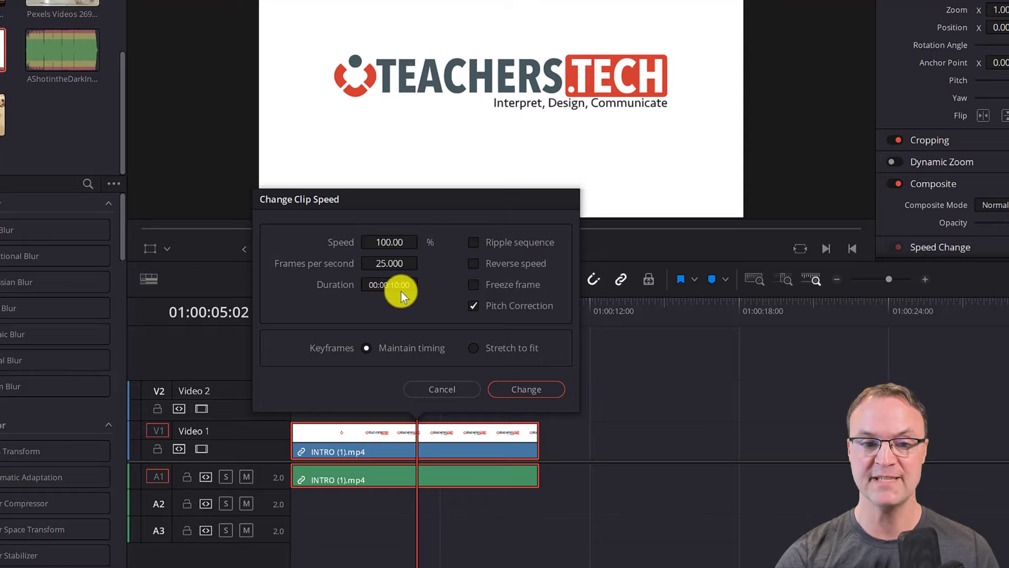
{"action": "left_click", "coordinate": [392, 242]}
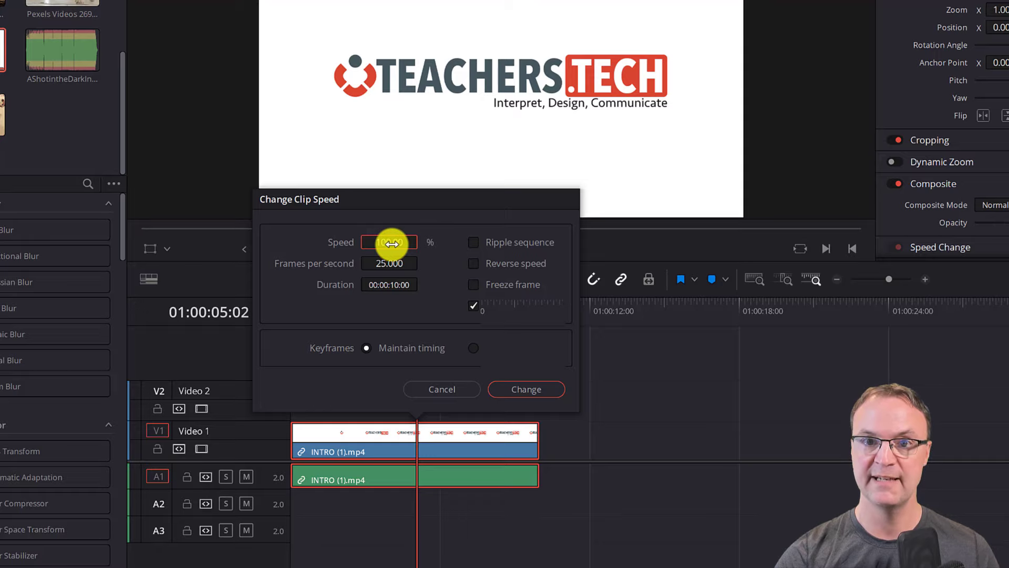
{"action": "left_click_drag", "start_coordinate": [392, 243], "coordinate": [558, 257]}
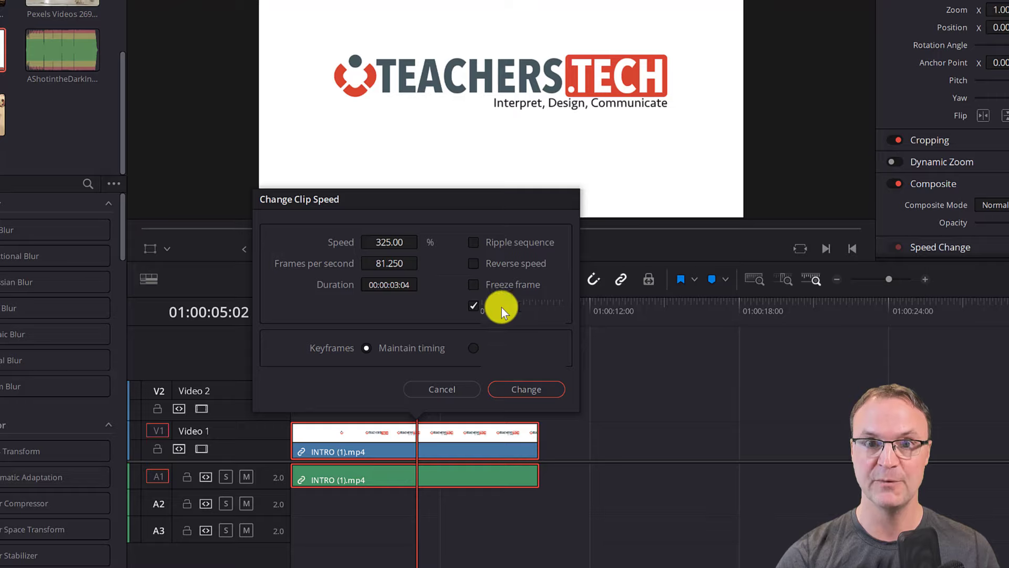
{"action": "left_click", "coordinate": [536, 390]}
{"action": "left_click", "coordinate": [549, 391]}
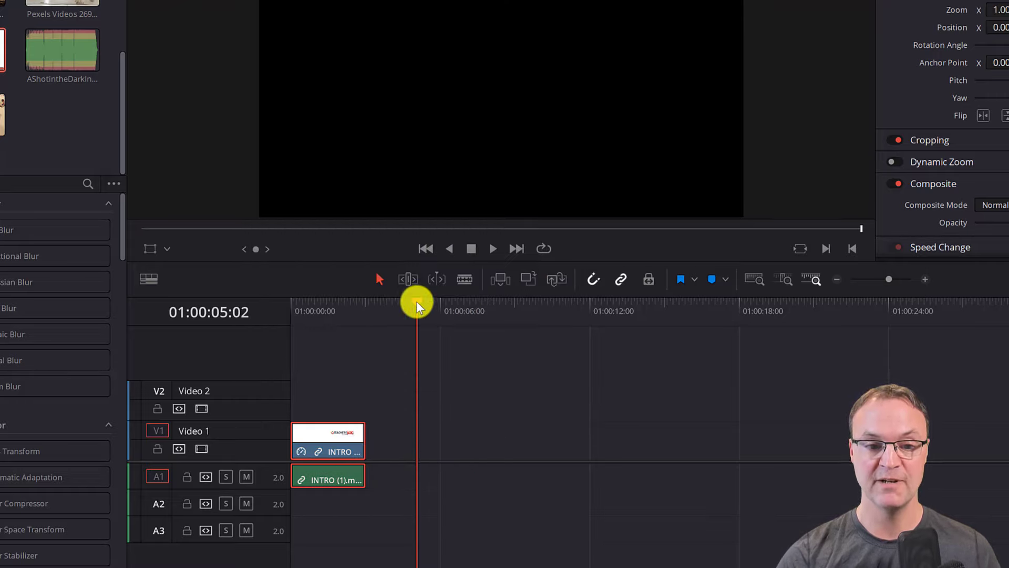
Play the sped-up INTRO (1).mp4 clip from 01:00:00:00, then return the playhead to 01:00:01:00.
{"action": "left_click_drag", "start_coordinate": [418, 302], "coordinate": [270, 329]}
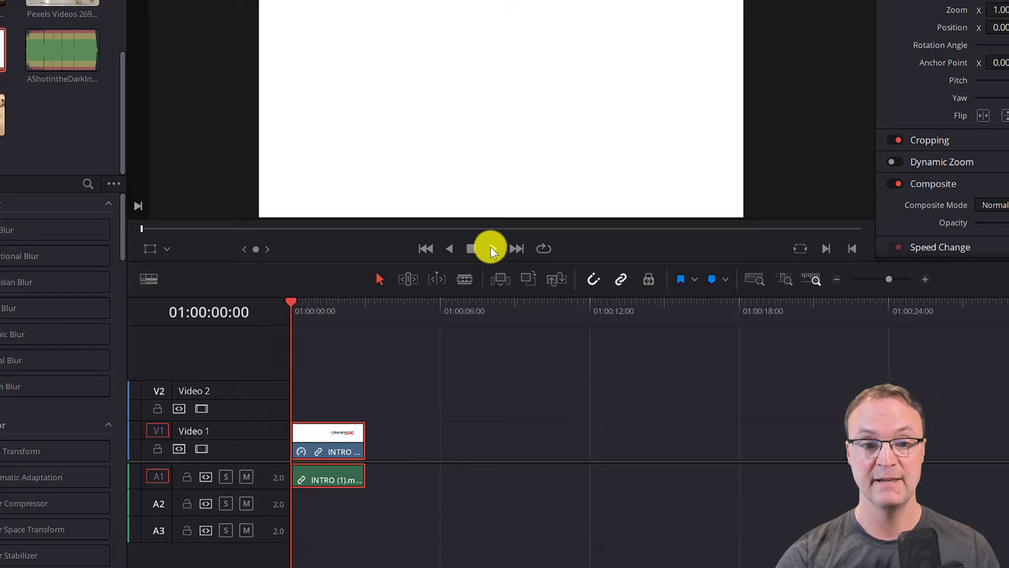
{"action": "left_click", "coordinate": [490, 250]}
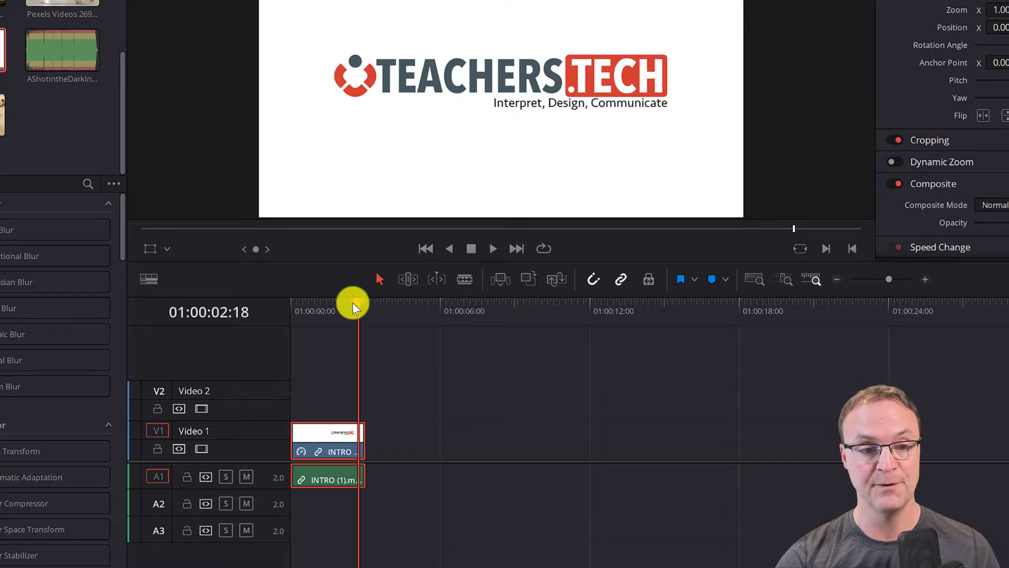
{"action": "left_click_drag", "start_coordinate": [352, 302], "coordinate": [316, 310]}
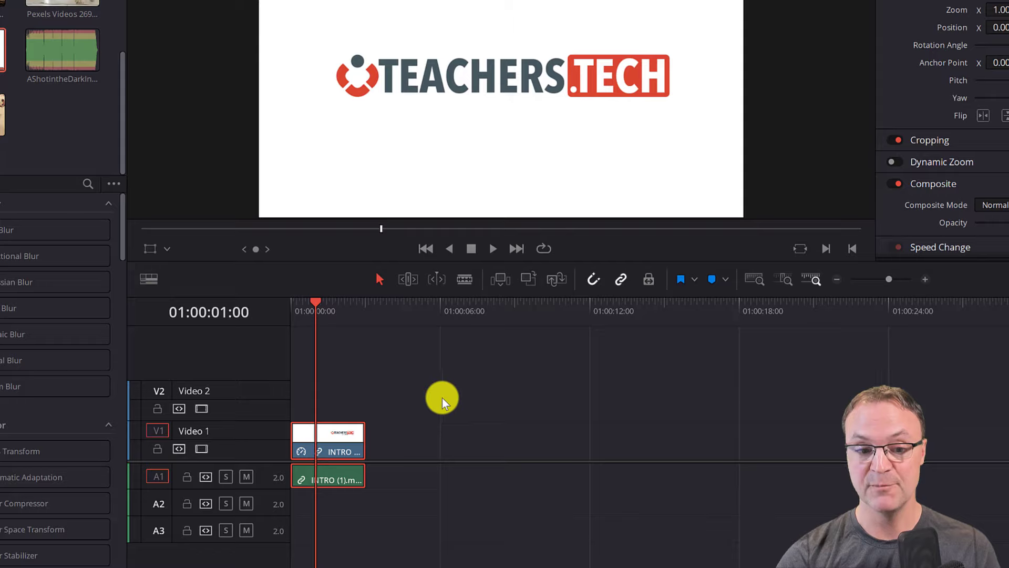
Add the 678598007.mp4 clip to Video 1 after the intro, leaving a gap of under two seconds, and play it until about 01:00:07:15.
{"action": "double_click", "coordinate": [4, 120]}
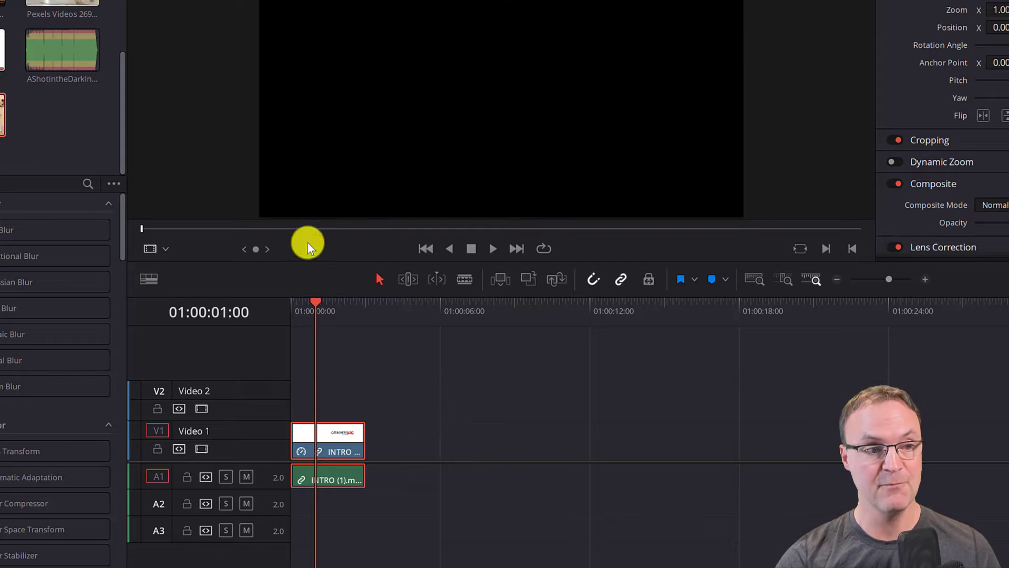
{"action": "left_click_drag", "start_coordinate": [310, 248], "coordinate": [406, 444]}
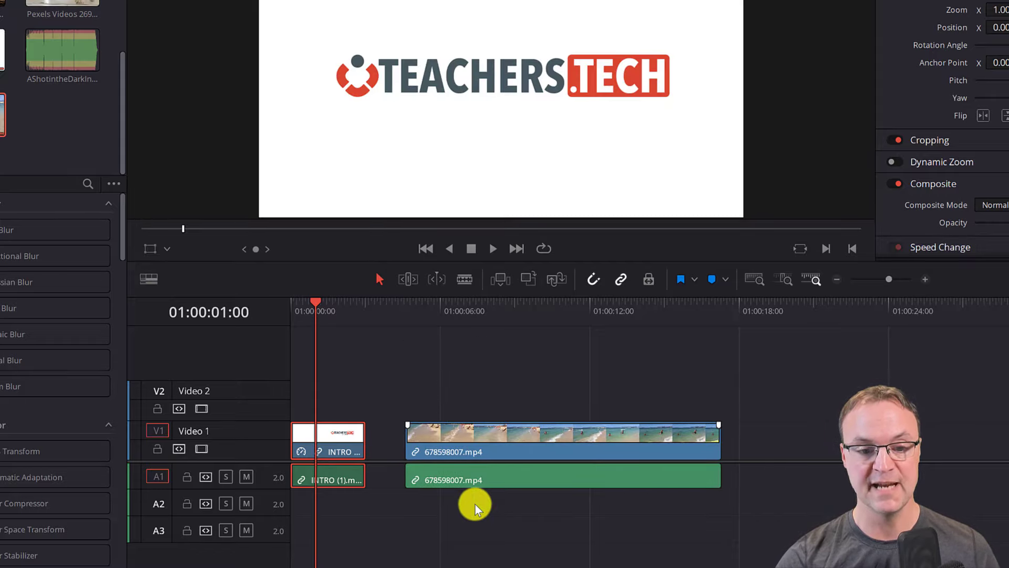
{"action": "left_click", "coordinate": [424, 305]}
{"action": "left_click", "coordinate": [493, 249]}
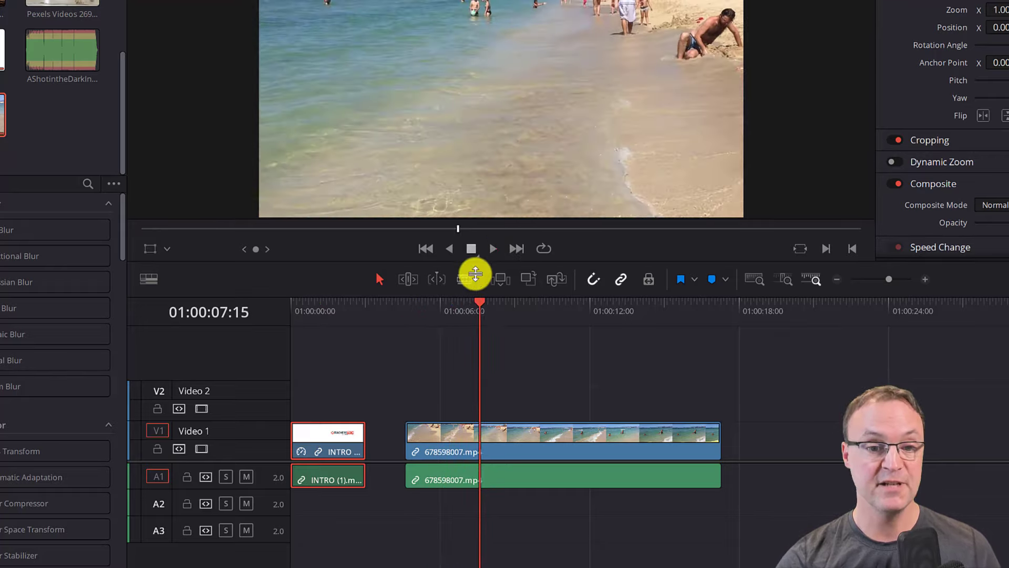
Move the 678598007.mp4 clip slightly later on Video 1 and unlink its video from its audio.
{"action": "left_click_drag", "start_coordinate": [515, 456], "coordinate": [531, 442]}
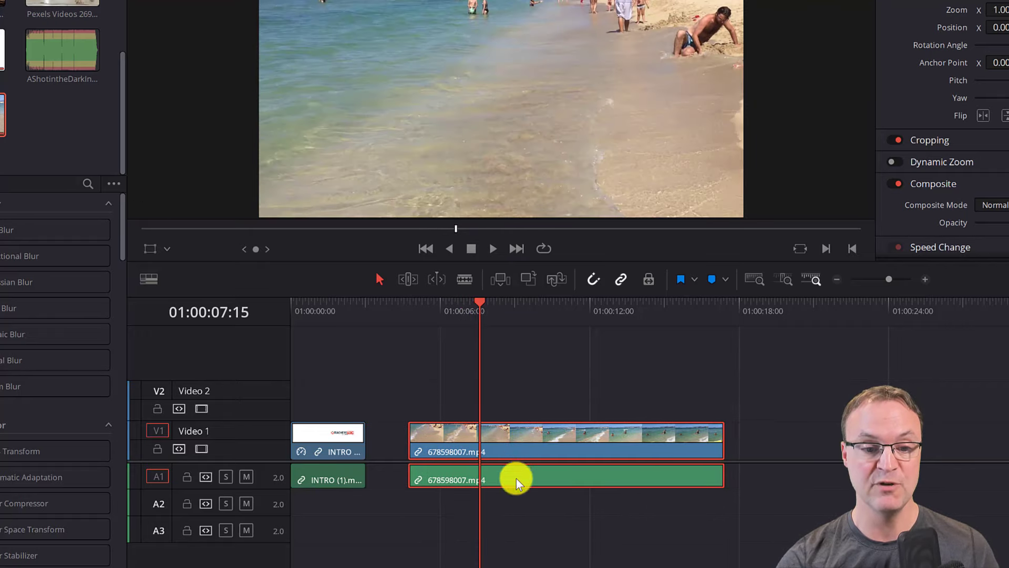
{"action": "right_click", "coordinate": [510, 437]}
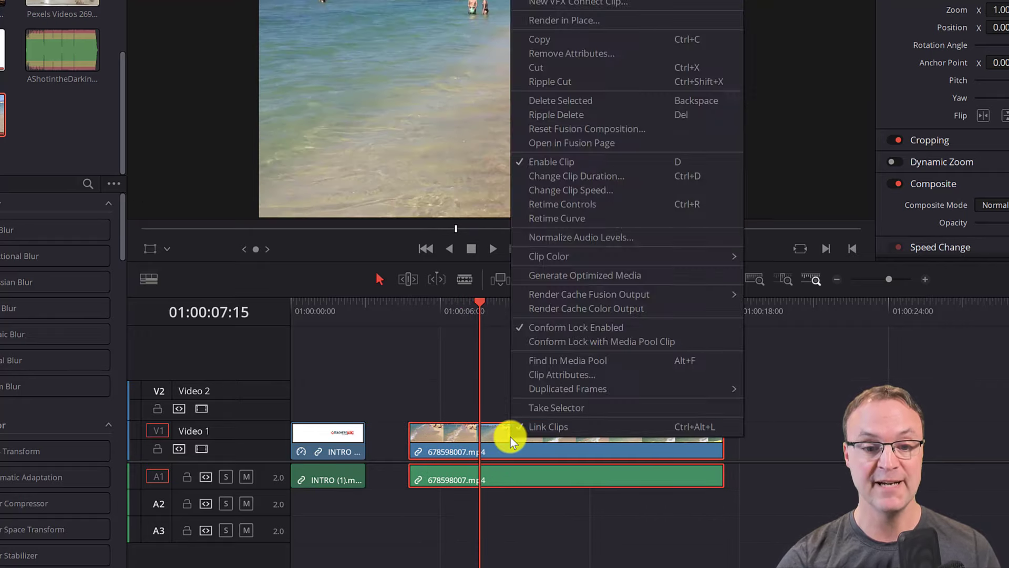
{"action": "left_click", "coordinate": [550, 429]}
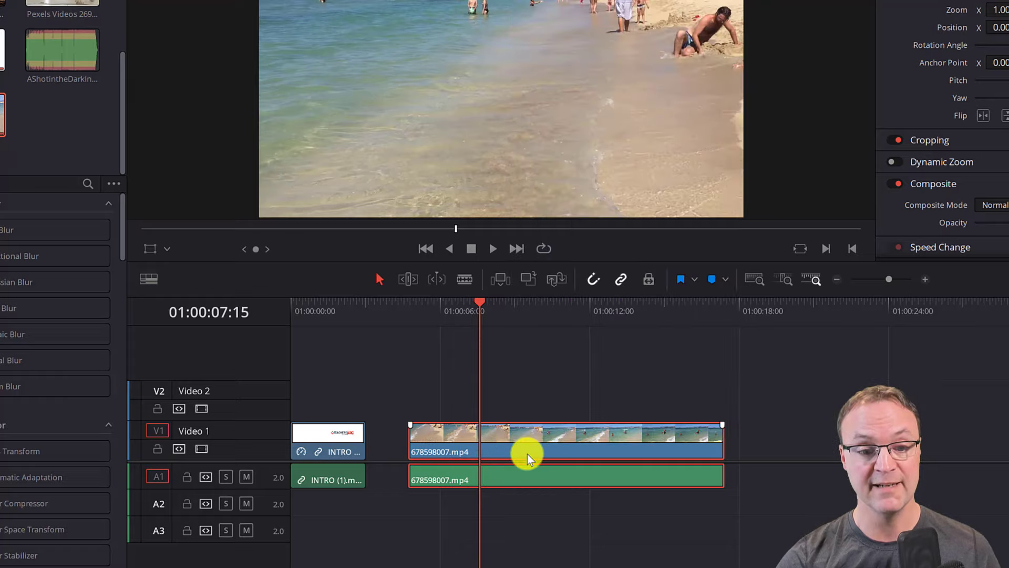
Select only the video part of the unlinked 678598007.mp4 clip, then try to delete its audio part.
{"action": "left_click", "coordinate": [532, 512]}
{"action": "mouse_move", "coordinate": [528, 437]}
{"action": "left_mouse_down"}
{"action": "mouse_move", "coordinate": [726, 440]}
{"action": "mouse_move", "coordinate": [520, 446]}
{"action": "left_mouse_up"}
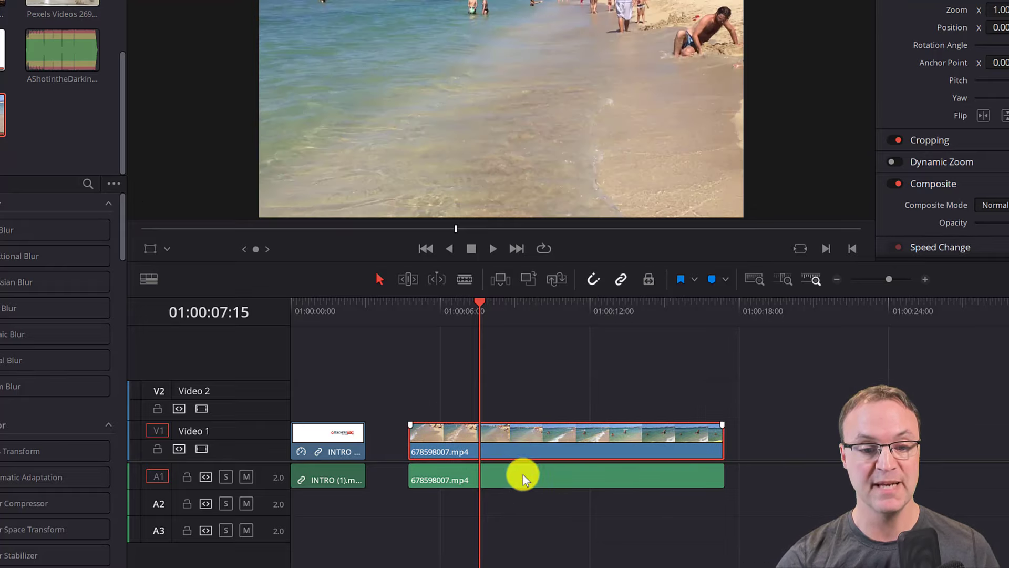
{"action": "left_click", "coordinate": [522, 475]}
{"action": "key", "text": "Delete"}
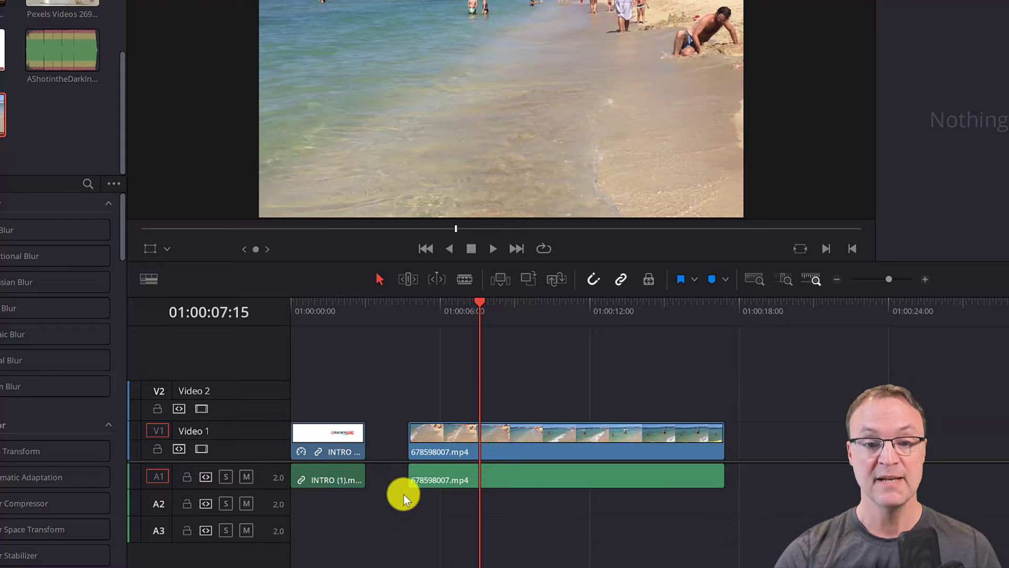
Mute the Audio 1 track and play the 678598007.mp4 clip from 01:00:07:15 to 01:00:10:16.
{"action": "left_click", "coordinate": [245, 477]}
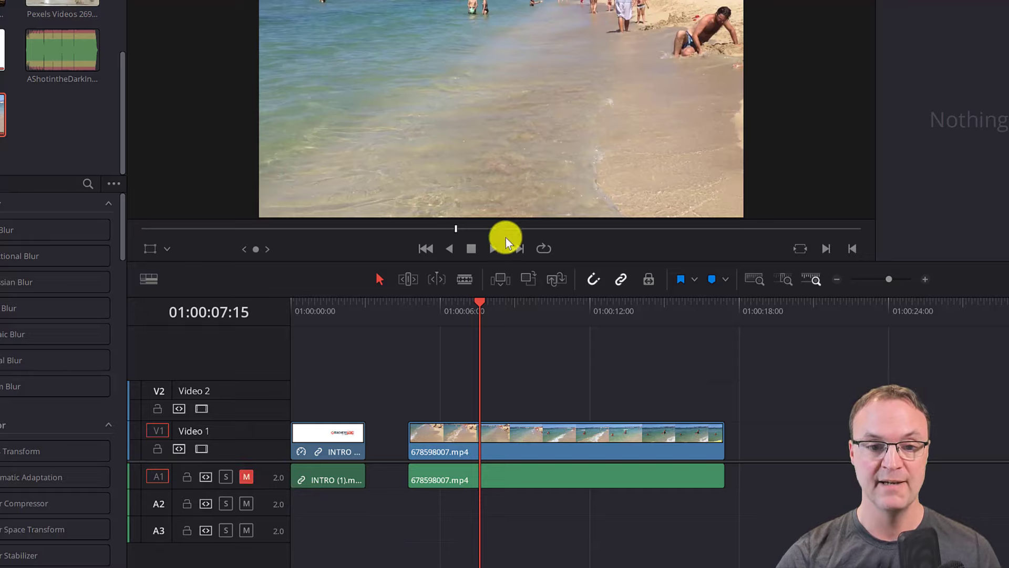
{"action": "left_click", "coordinate": [492, 249]}
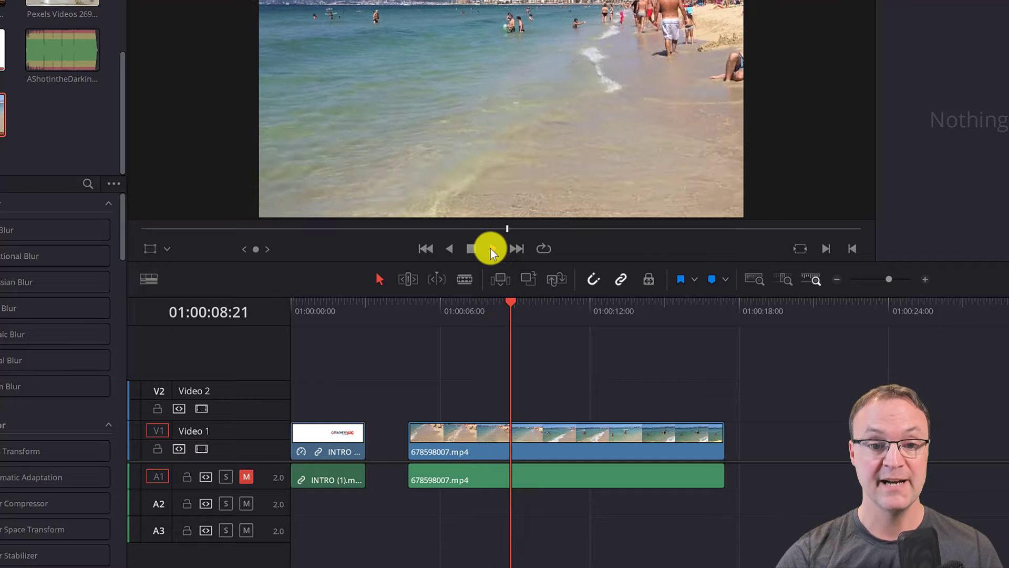
{"action": "left_click", "coordinate": [471, 248]}
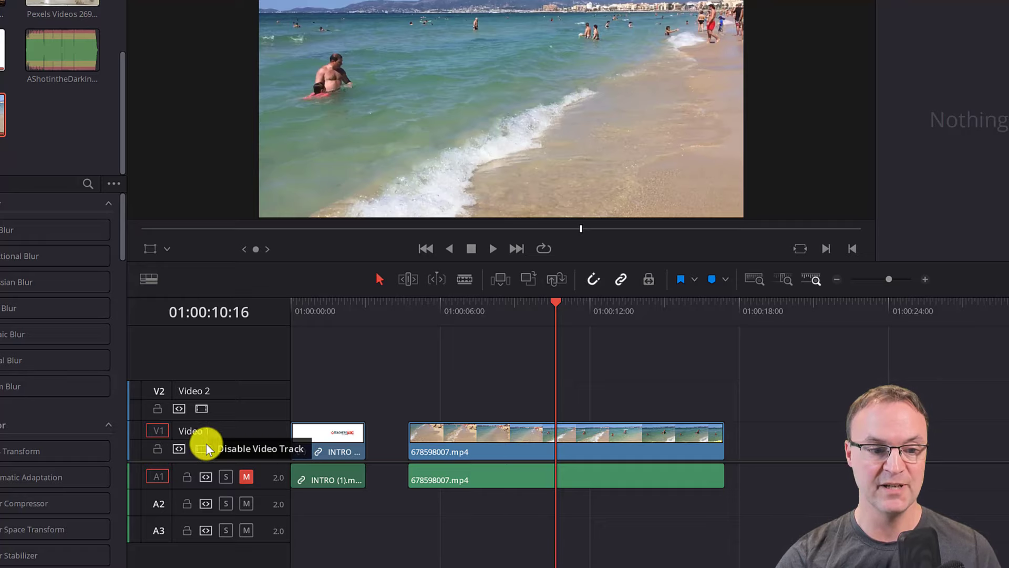
Lock the Video 1 track and move the INTRO (1).mp4 audio to Audio 2, 24 frames later.
{"action": "left_click", "coordinate": [158, 451]}
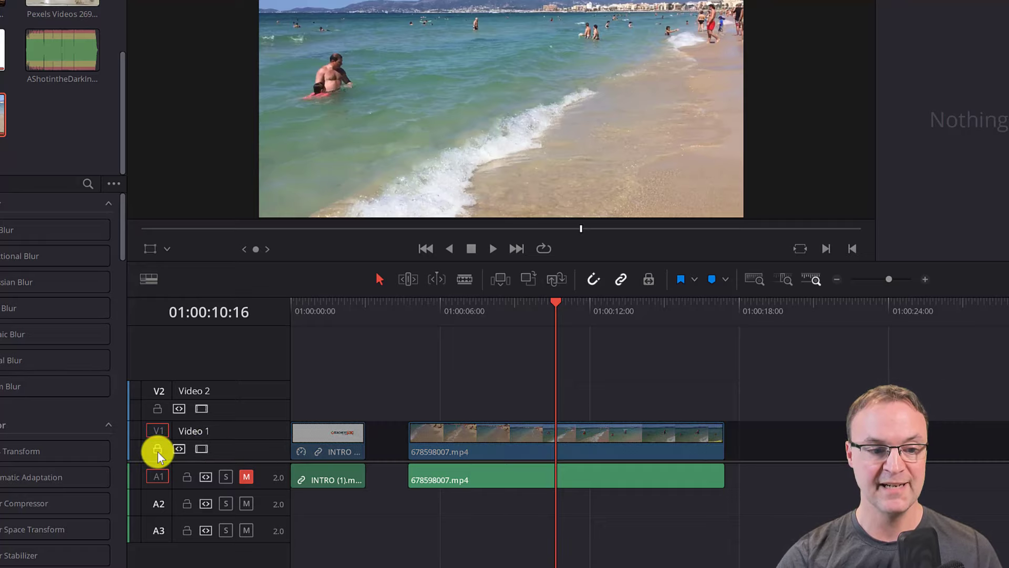
{"action": "left_click", "coordinate": [458, 436]}
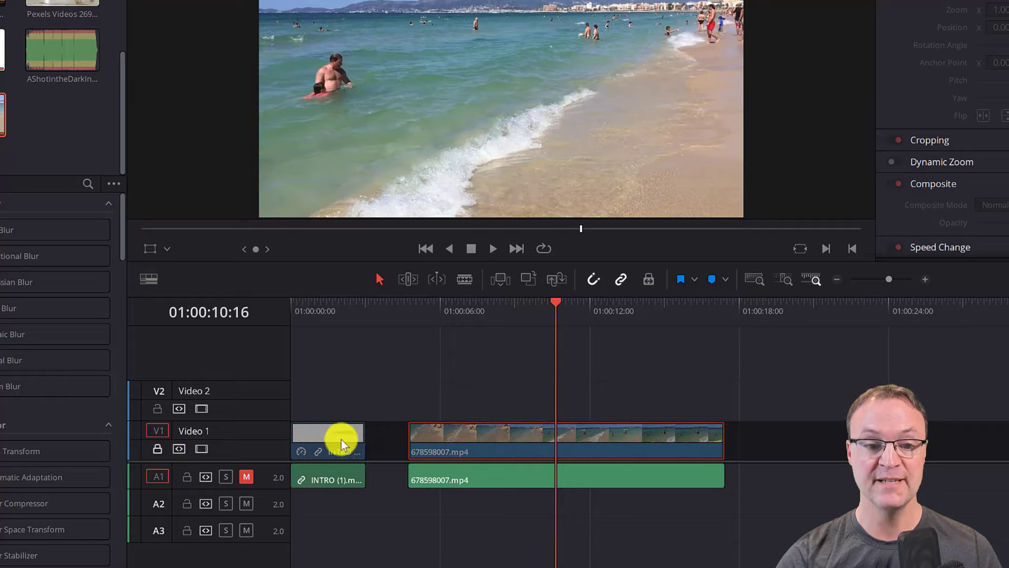
{"action": "left_click_drag", "start_coordinate": [339, 477], "coordinate": [362, 504]}
{"action": "left_click", "coordinate": [453, 439]}
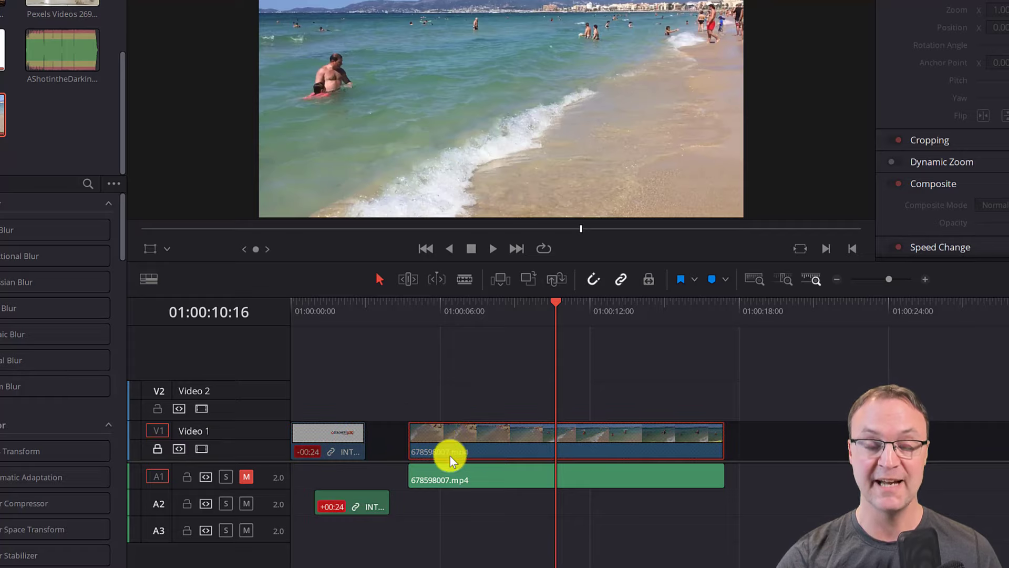
Undo the move of the INTRO (1).mp4 audio to Audio 2 and unlock the Video 1 track.
{"action": "left_click_drag", "start_coordinate": [387, 505], "coordinate": [355, 497]}
{"action": "key", "text": "ctrl+z"}
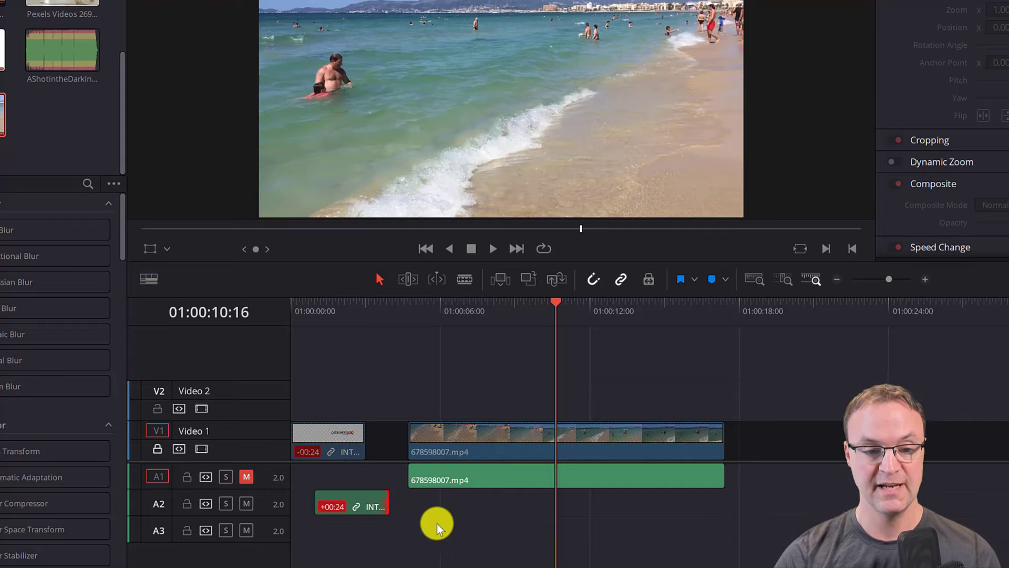
{"action": "key", "text": "ctrl+z"}
{"action": "key", "text": "ctrl+z"}
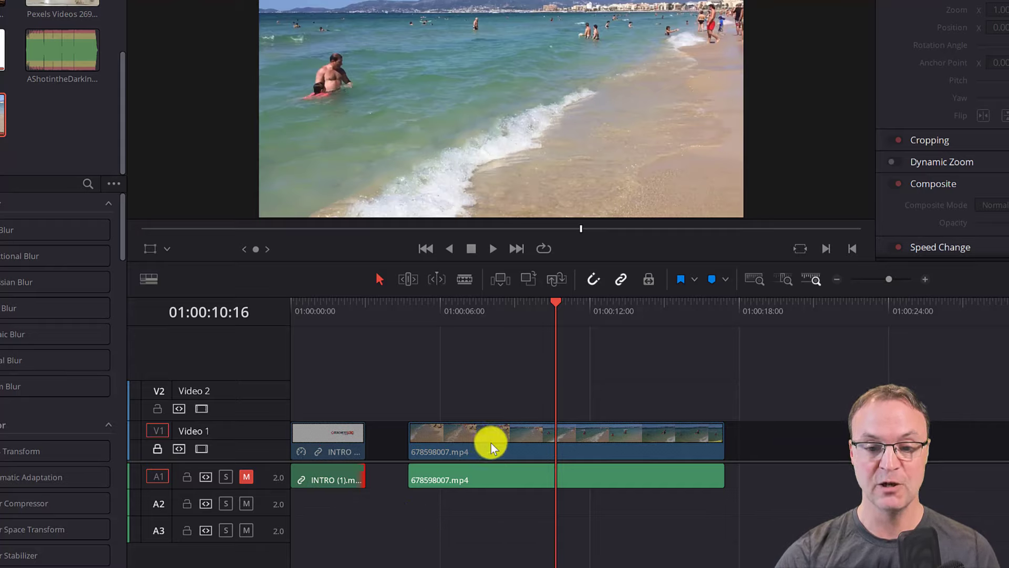
{"action": "left_click", "coordinate": [158, 448]}
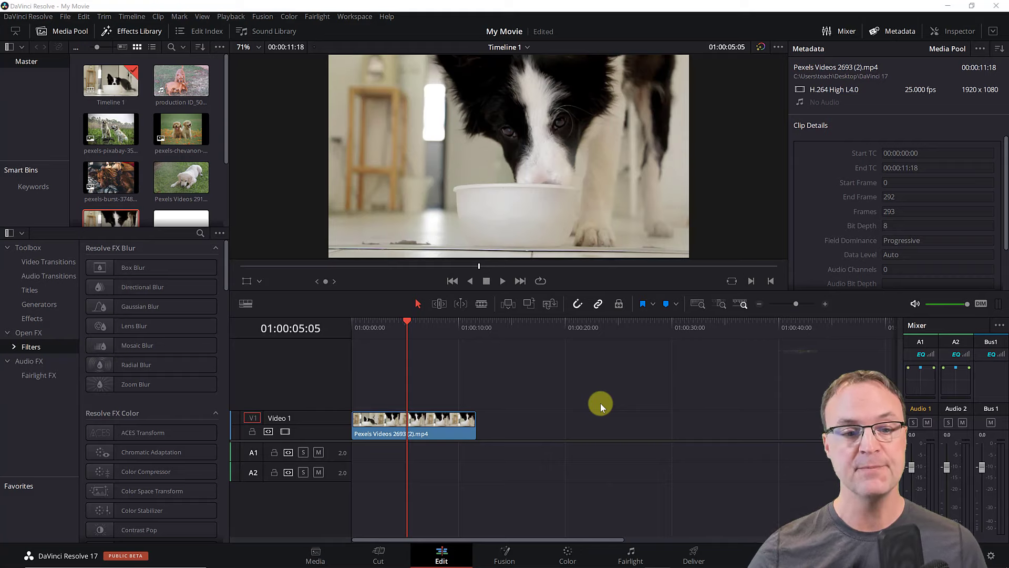
Select the Pexels Videos 2693 (2).mp4 clip and turn on the Transform overlay in the viewer.
{"action": "left_click", "coordinate": [390, 423]}
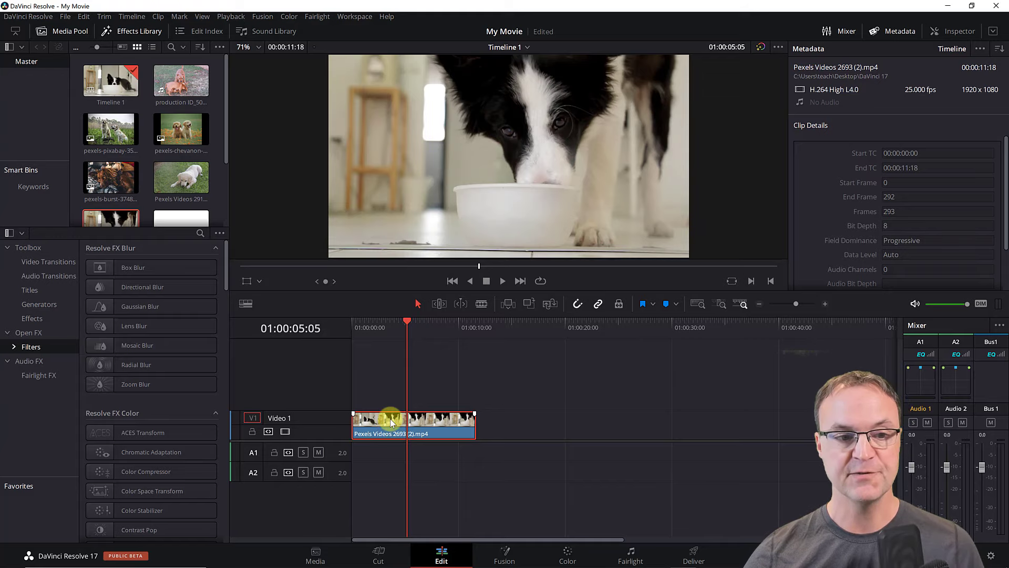
{"action": "left_click", "coordinate": [259, 280]}
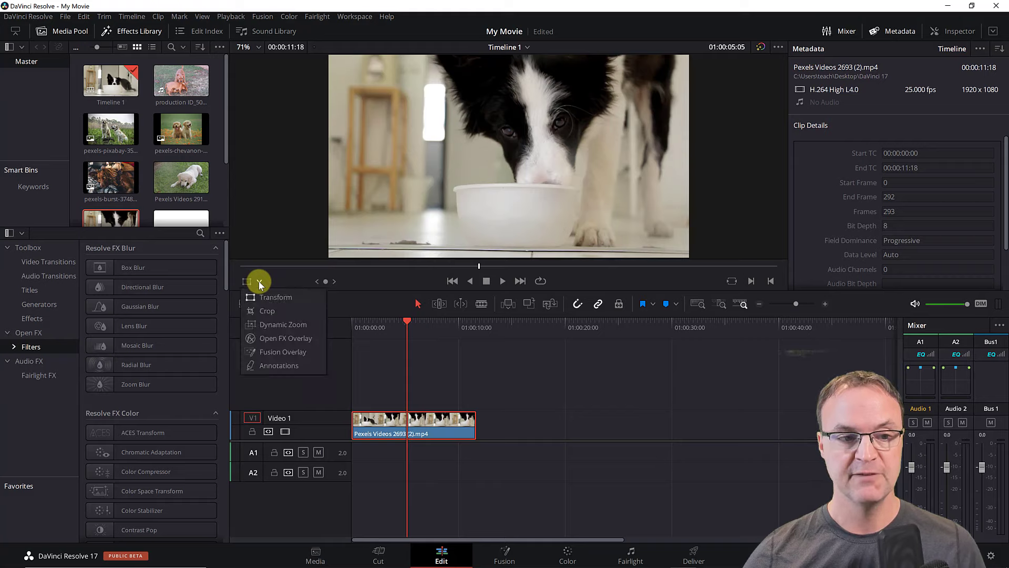
{"action": "left_click", "coordinate": [290, 297]}
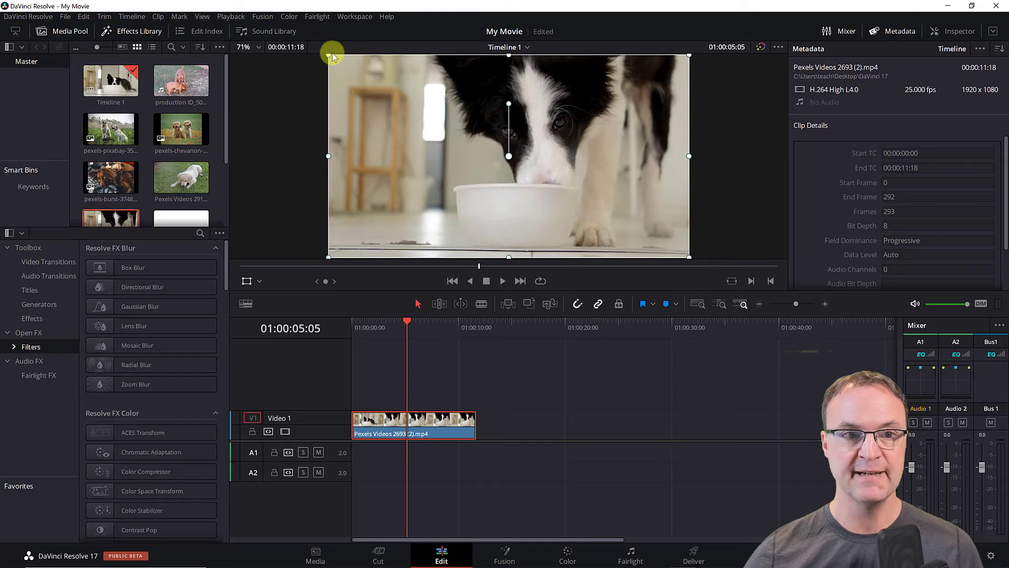
Scale the clip to about 0.381, rotate it about 12 degrees clockwise, and place it in the upper-right part of the frame.
{"action": "left_click_drag", "start_coordinate": [330, 55], "coordinate": [408, 106]}
{"action": "left_click_drag", "start_coordinate": [451, 163], "coordinate": [362, 116]}
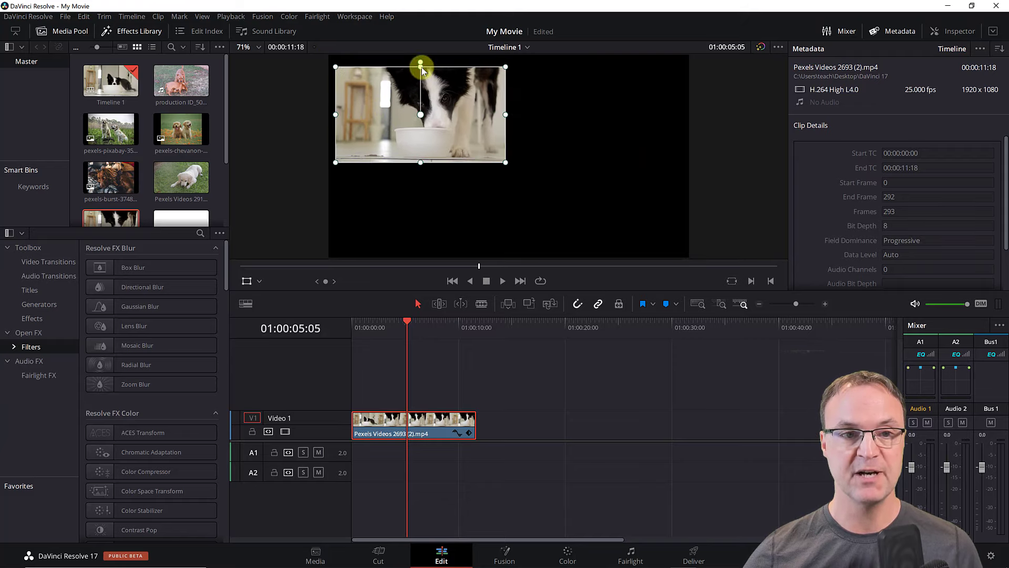
{"action": "left_click_drag", "start_coordinate": [421, 63], "coordinate": [432, 67]}
{"action": "left_click_drag", "start_coordinate": [452, 124], "coordinate": [623, 150]}
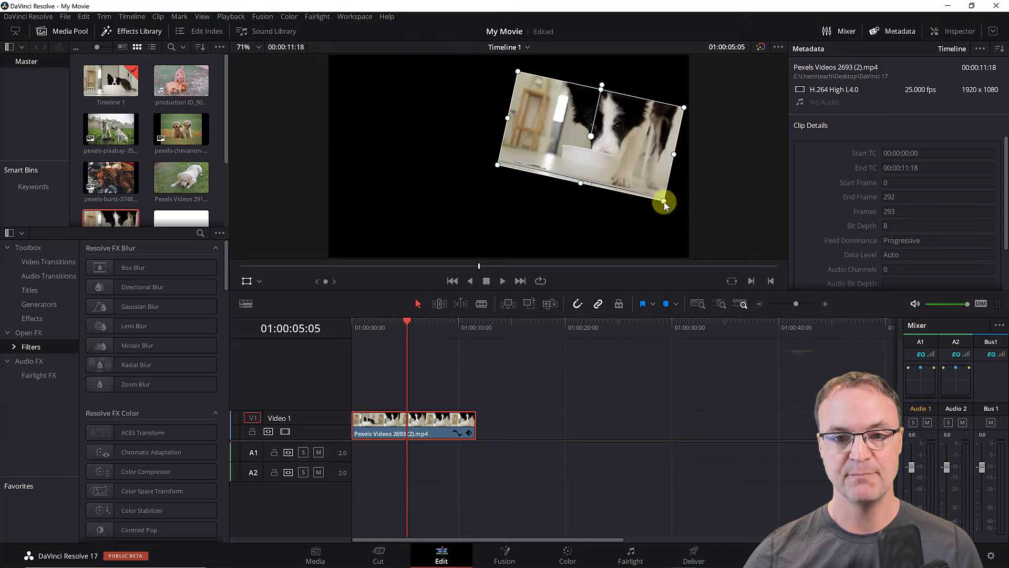
{"action": "left_click_drag", "start_coordinate": [665, 201], "coordinate": [635, 173]}
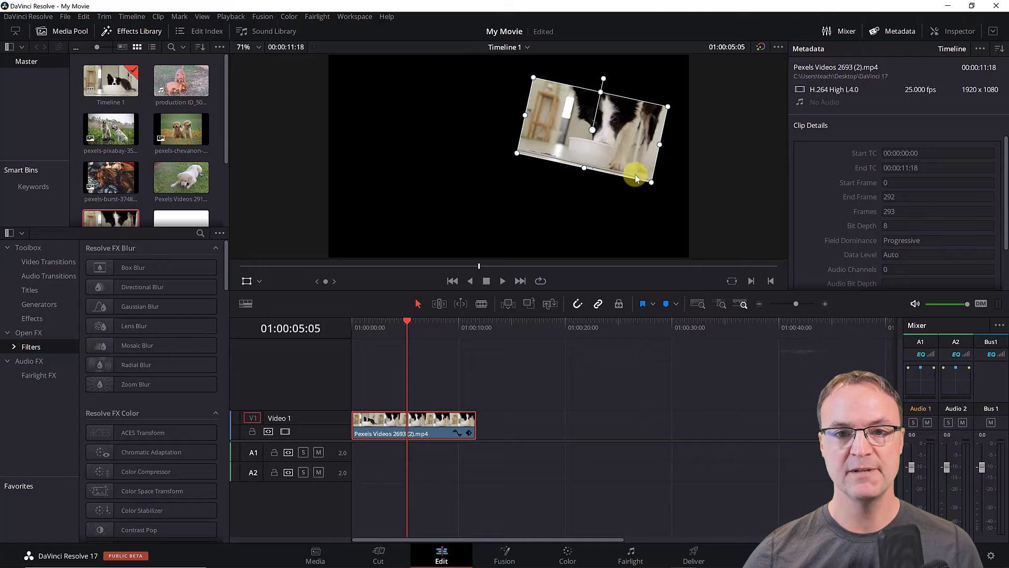
Reset the zoom, position and rotation angle of the Pexels Videos 2693 (2).mp4 clip in the Inspector.
{"action": "left_click", "coordinate": [954, 35]}
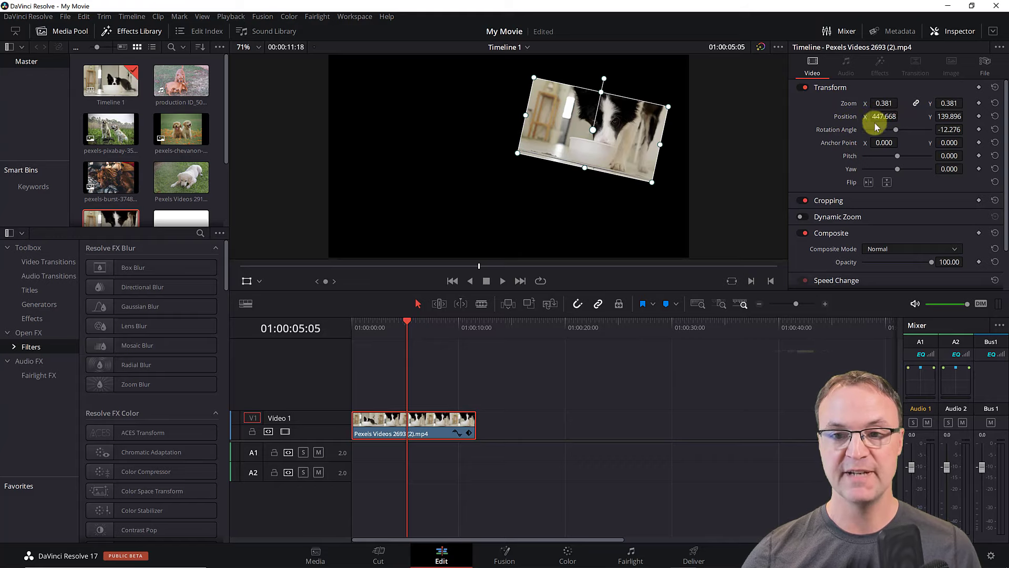
{"action": "left_click", "coordinate": [995, 105]}
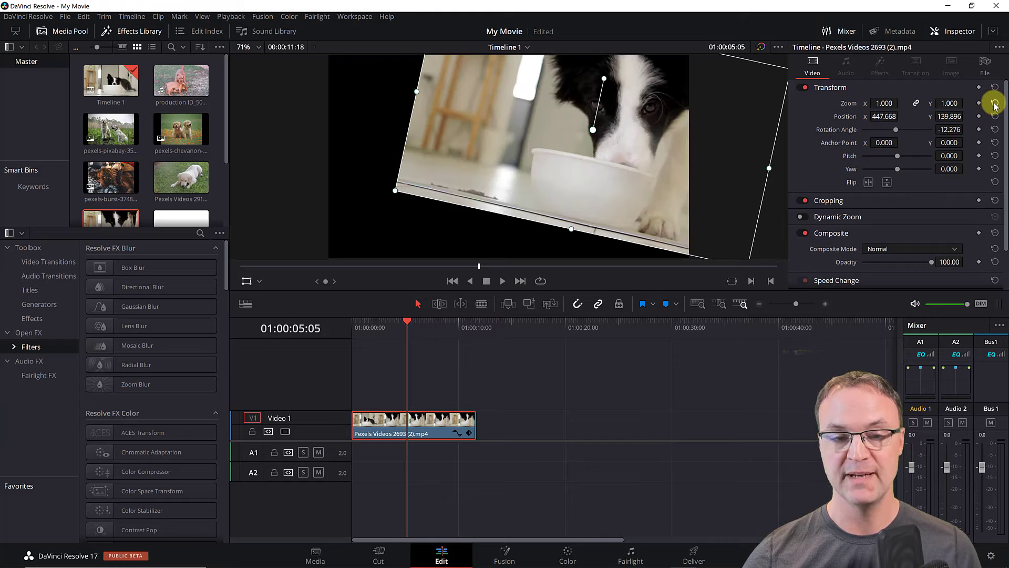
{"action": "left_click", "coordinate": [994, 116]}
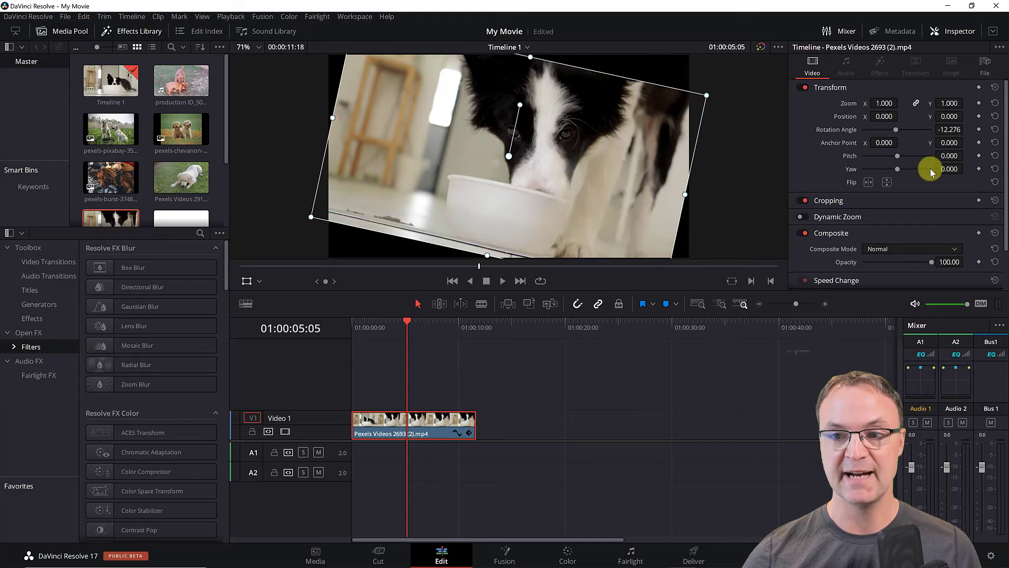
{"action": "left_click", "coordinate": [995, 129]}
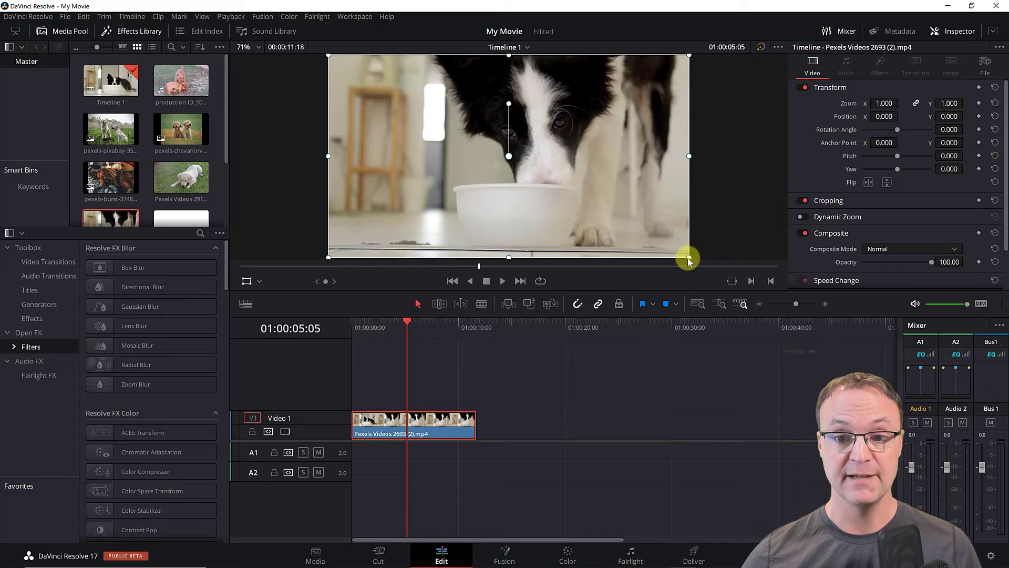
Scale the clip to about 0.366, place it at about X 442, Y 210 in the frame, and move it to Video 2.
{"action": "left_click_drag", "start_coordinate": [689, 258], "coordinate": [627, 137]}
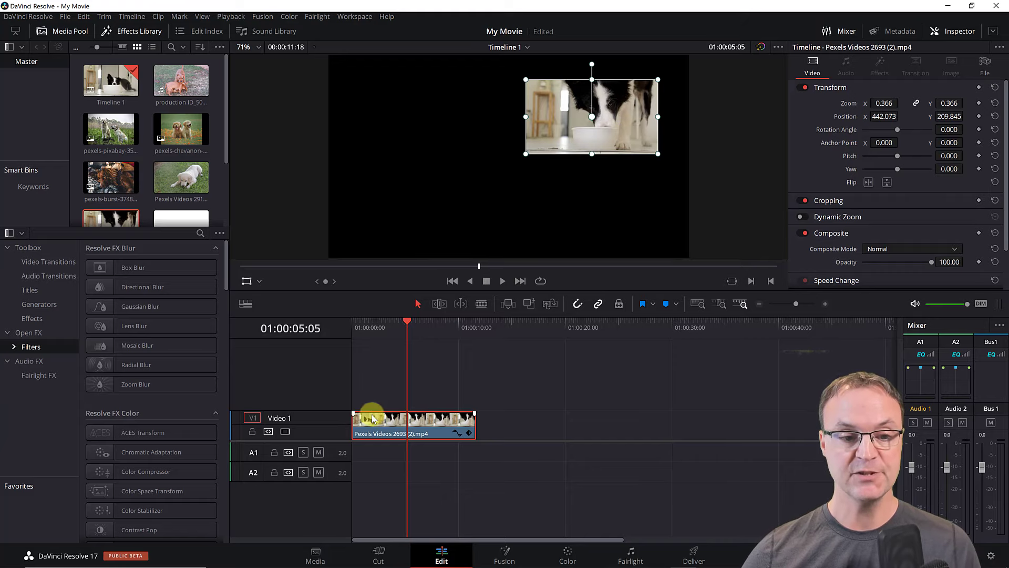
{"action": "left_click_drag", "start_coordinate": [375, 424], "coordinate": [379, 407]}
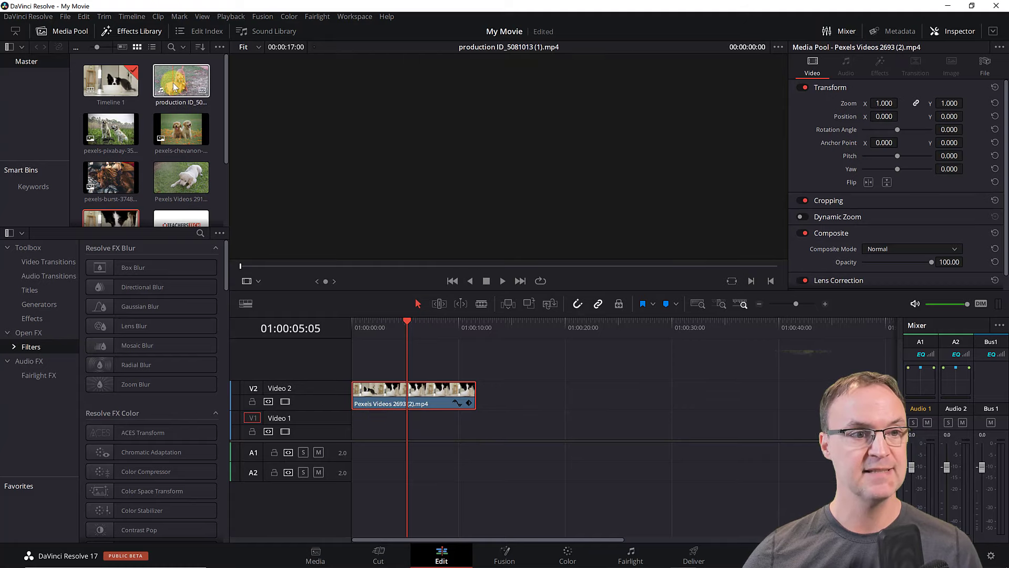
Add the production ID_5081013 (1).mp4 clip to the start of Video 1 as the background and play the picture-in-picture from 01:00:03:01.
{"action": "left_click_drag", "start_coordinate": [173, 83], "coordinate": [351, 426]}
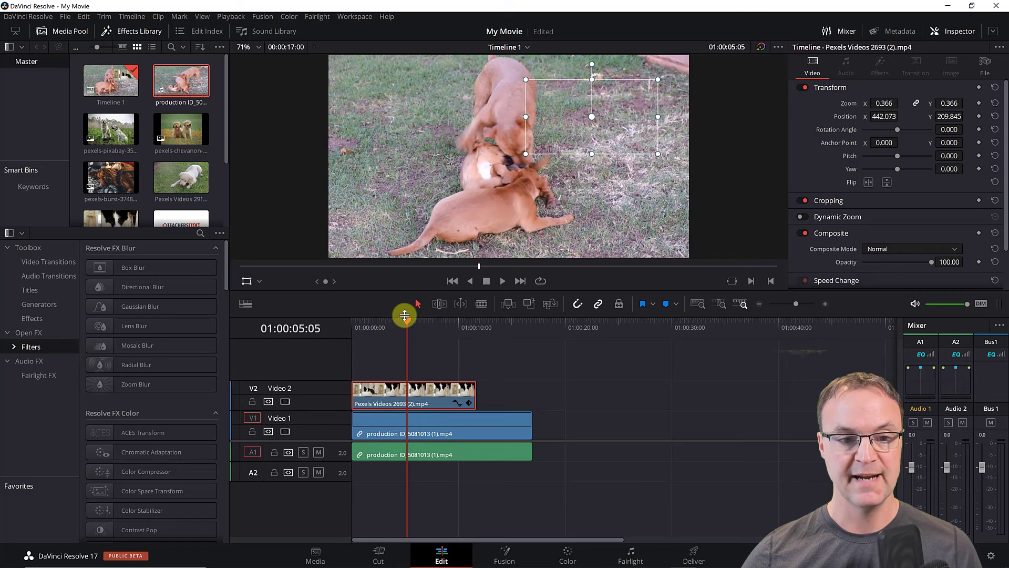
{"action": "left_click_drag", "start_coordinate": [408, 320], "coordinate": [384, 322]}
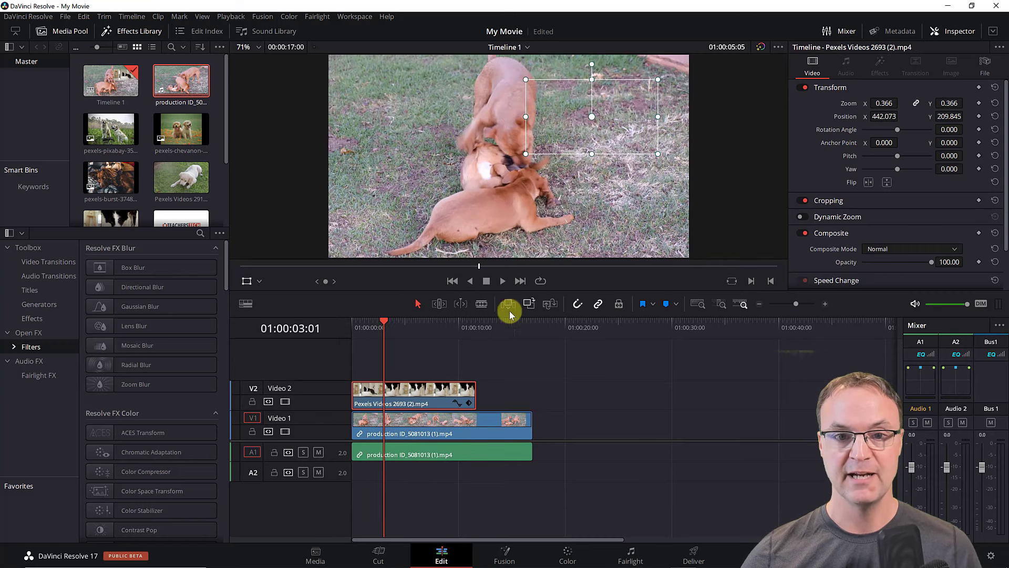
{"action": "left_click", "coordinate": [502, 281]}
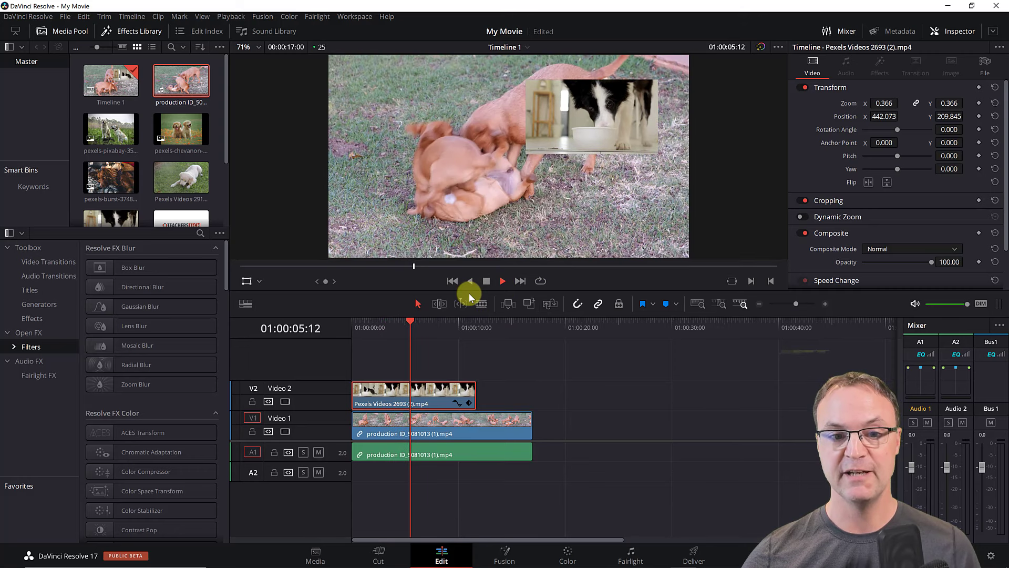
Stop playback and move the picture-in-picture clip to about X 520, Y 274 in the frame.
{"action": "left_click", "coordinate": [487, 280]}
{"action": "left_click", "coordinate": [495, 126]}
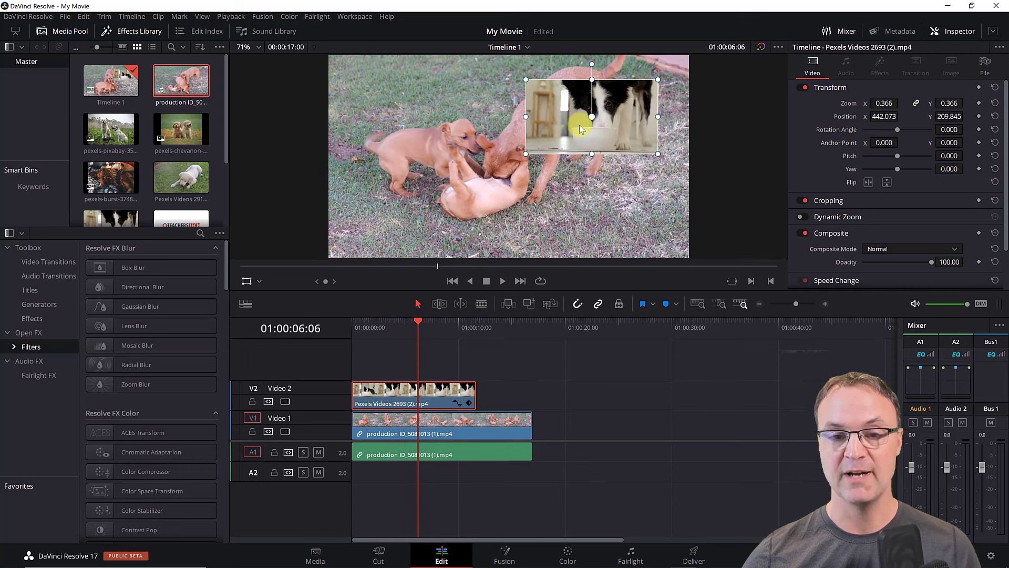
{"action": "left_click_drag", "start_coordinate": [580, 124], "coordinate": [597, 118]}
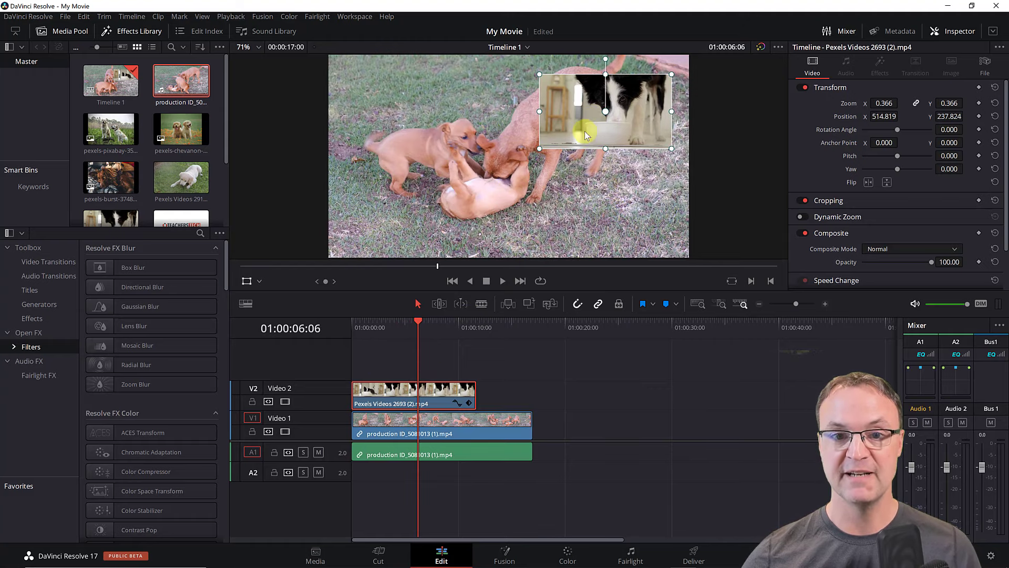
{"action": "left_click_drag", "start_coordinate": [587, 135], "coordinate": [587, 128]}
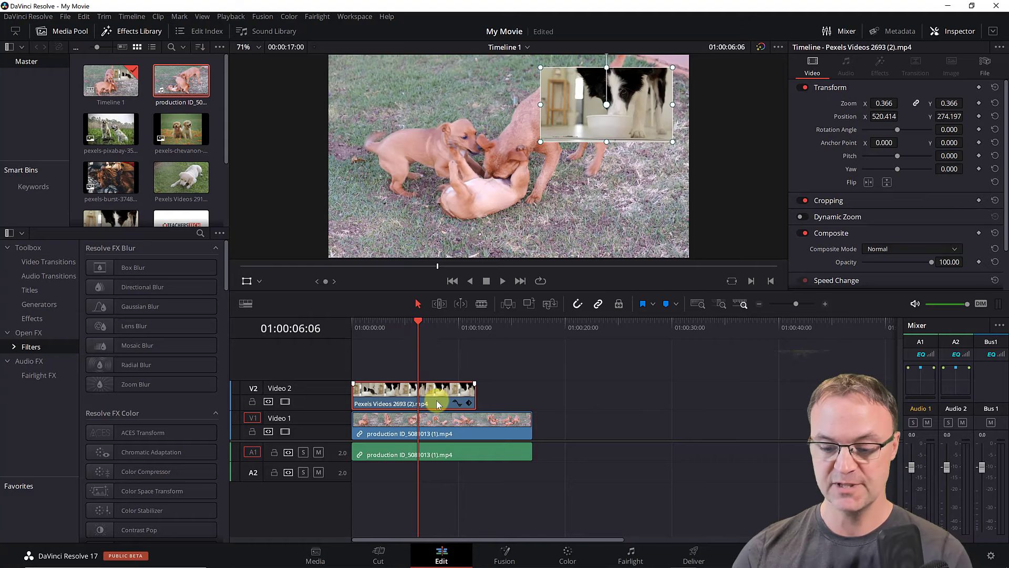
Clear all clips from the timeline and place Pexels Videos 2693 (2).mp4 at the start of Video 1.
{"action": "key", "text": "Delete"}
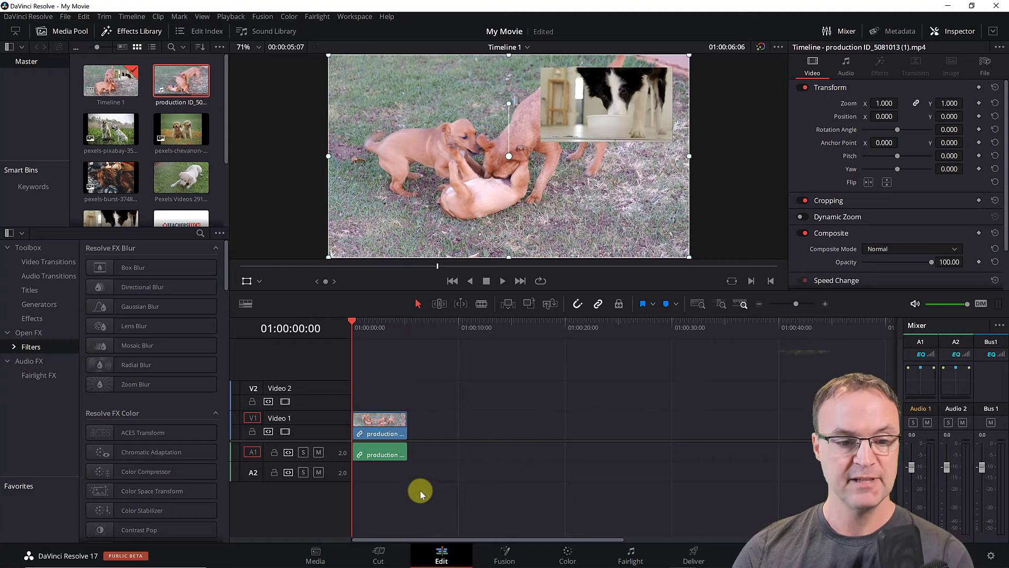
{"action": "left_click_drag", "start_coordinate": [420, 490], "coordinate": [368, 370]}
{"action": "key", "text": "Delete"}
{"action": "left_click_drag", "start_coordinate": [134, 214], "coordinate": [359, 428]}
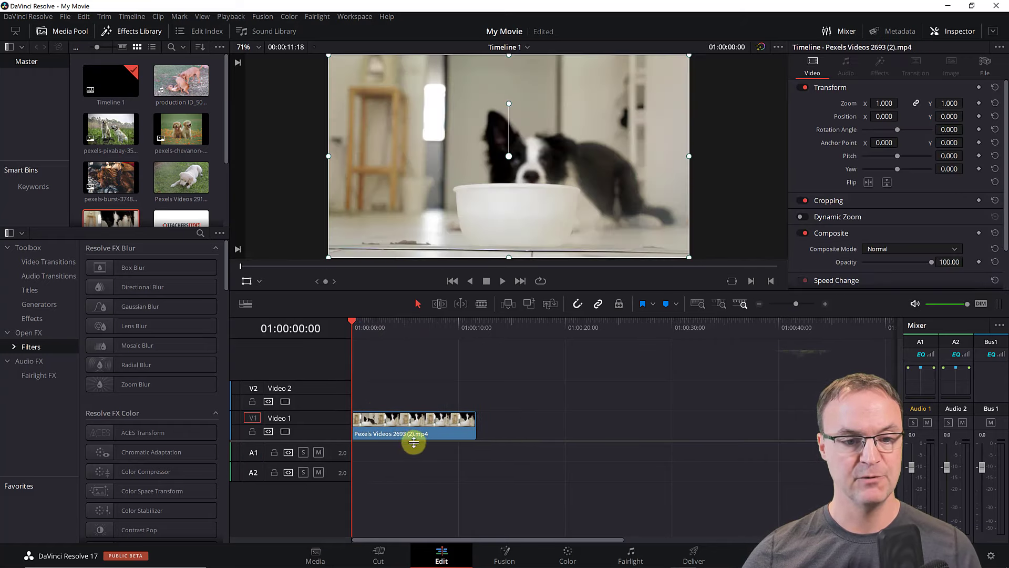
Crop the clip on all four sides to a smaller rectangle around the puppy's head and play the cropped result.
{"action": "left_click", "coordinate": [261, 283]}
{"action": "left_click", "coordinate": [273, 333]}
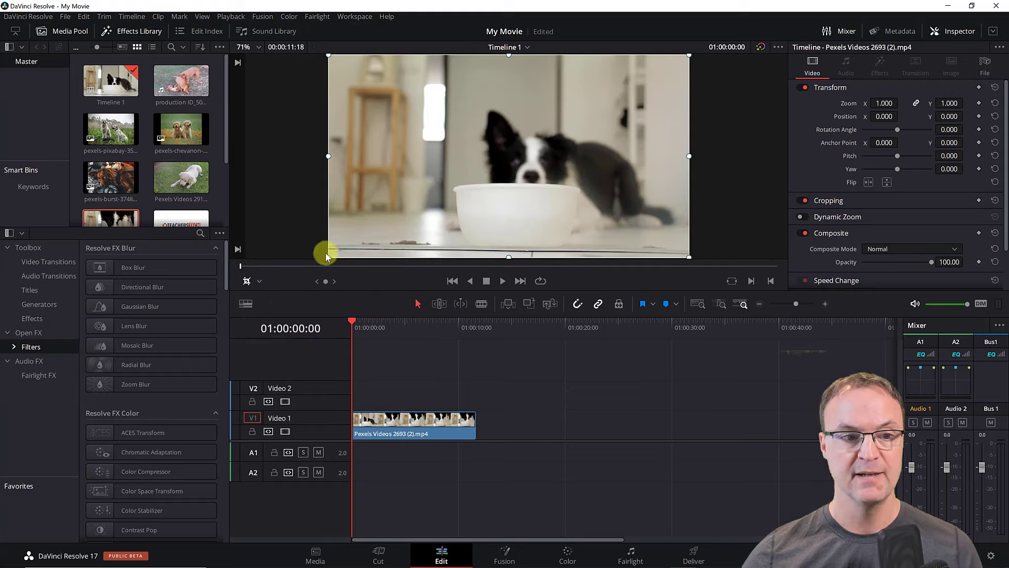
{"action": "left_click_drag", "start_coordinate": [329, 259], "coordinate": [456, 177]}
{"action": "left_click_drag", "start_coordinate": [528, 157], "coordinate": [508, 179]}
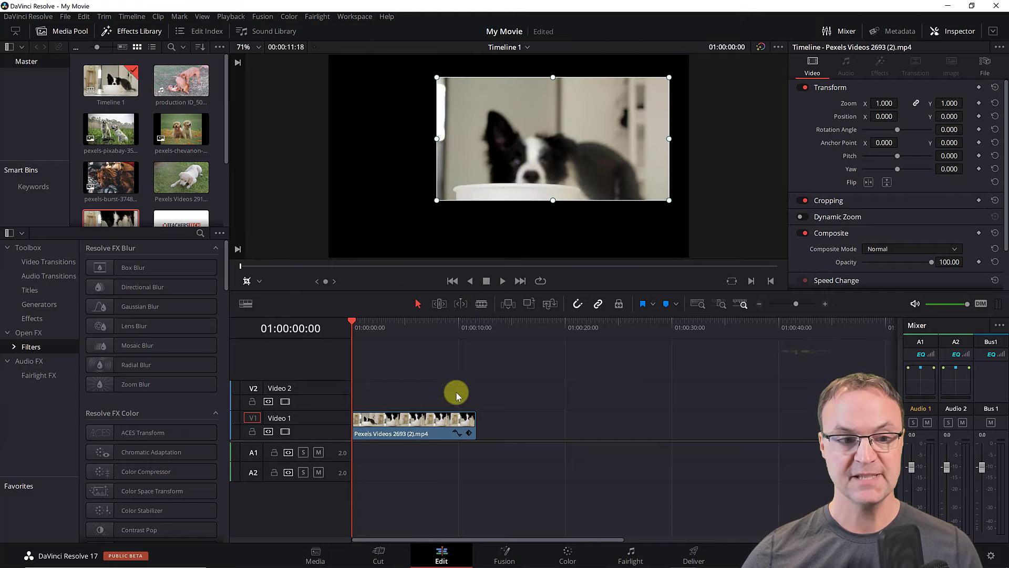
{"action": "left_click", "coordinate": [501, 279]}
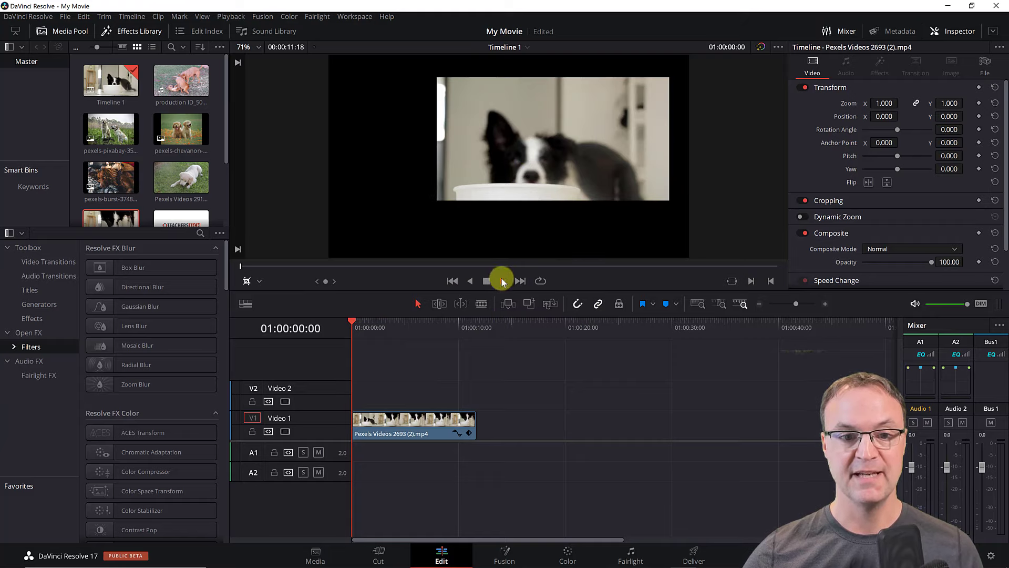
{"action": "left_click", "coordinate": [502, 281]}
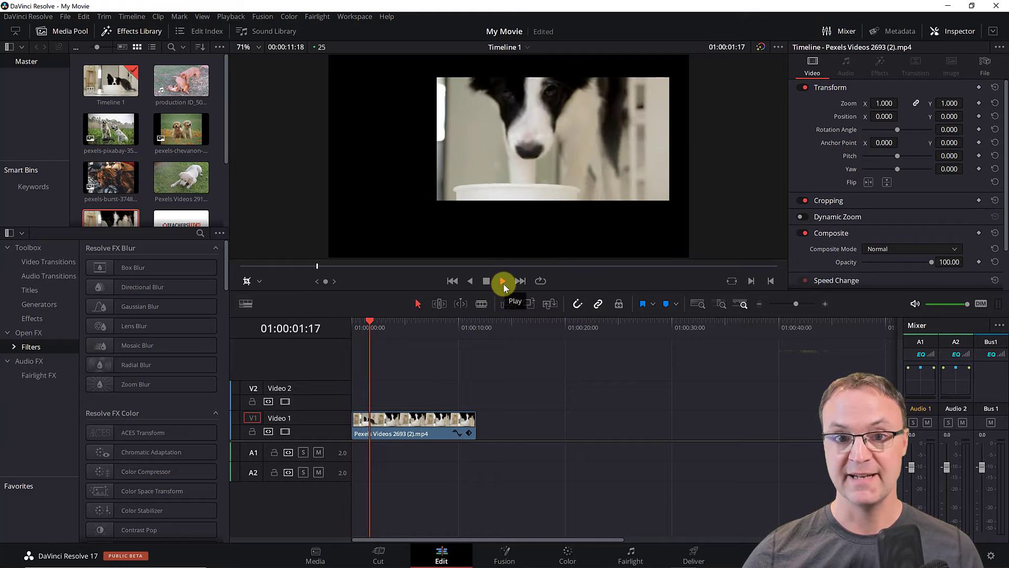
{"action": "left_click", "coordinate": [487, 283]}
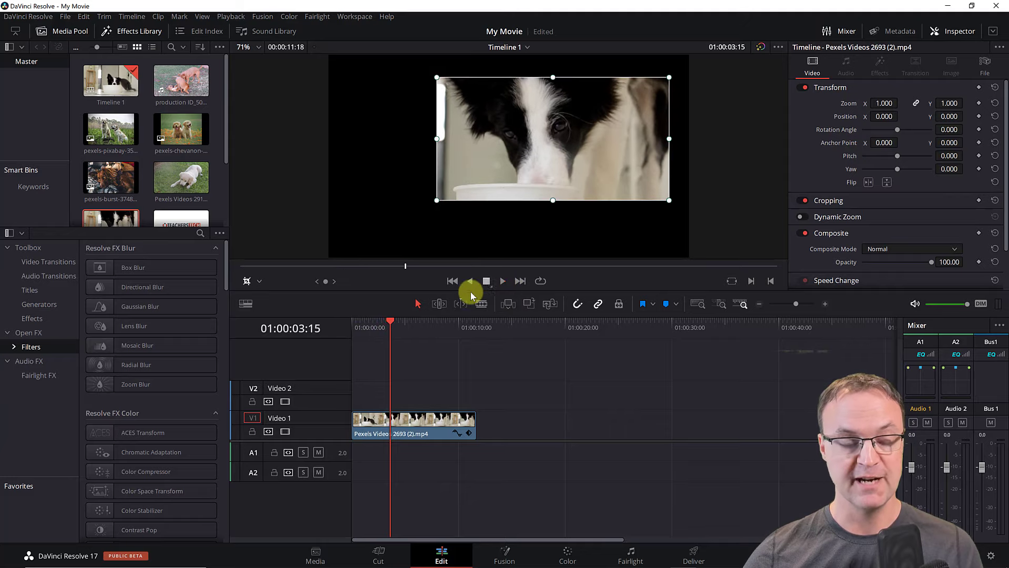
Try using Transform to scale the cropped clip to about 1.711 and move it to about X -378, Y -159, and undo both changes.
{"action": "left_click", "coordinate": [260, 283]}
{"action": "left_click", "coordinate": [269, 295]}
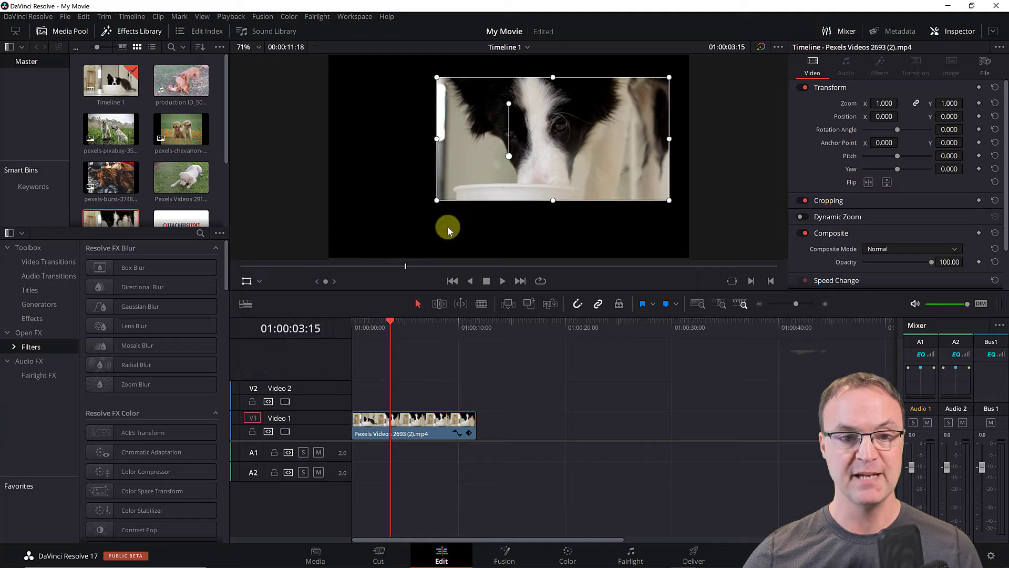
{"action": "left_click_drag", "start_coordinate": [436, 202], "coordinate": [389, 234]}
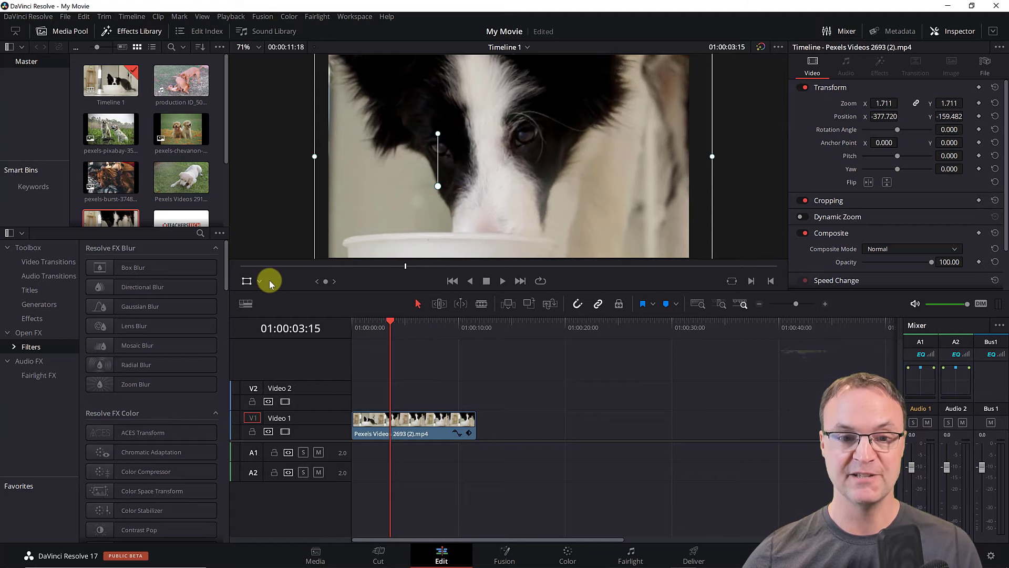
{"action": "key", "text": "ctrl+z"}
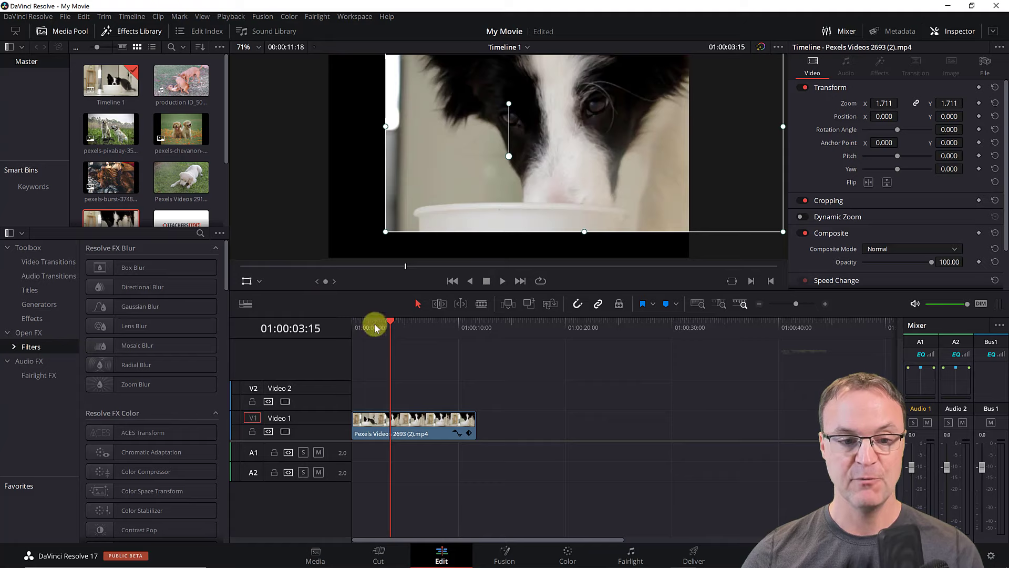
{"action": "key", "text": "ctrl+z"}
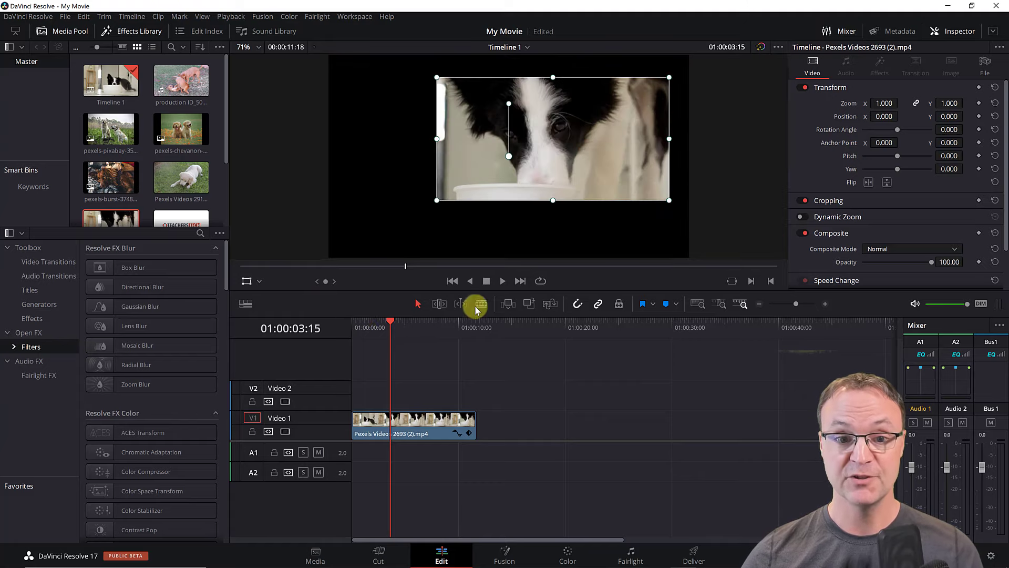
Move the cropped clip up to Video 2 and add Pexels Videos 2912 (1).mp4 beneath it at the start of Video 1.
{"action": "left_click_drag", "start_coordinate": [371, 438], "coordinate": [371, 408]}
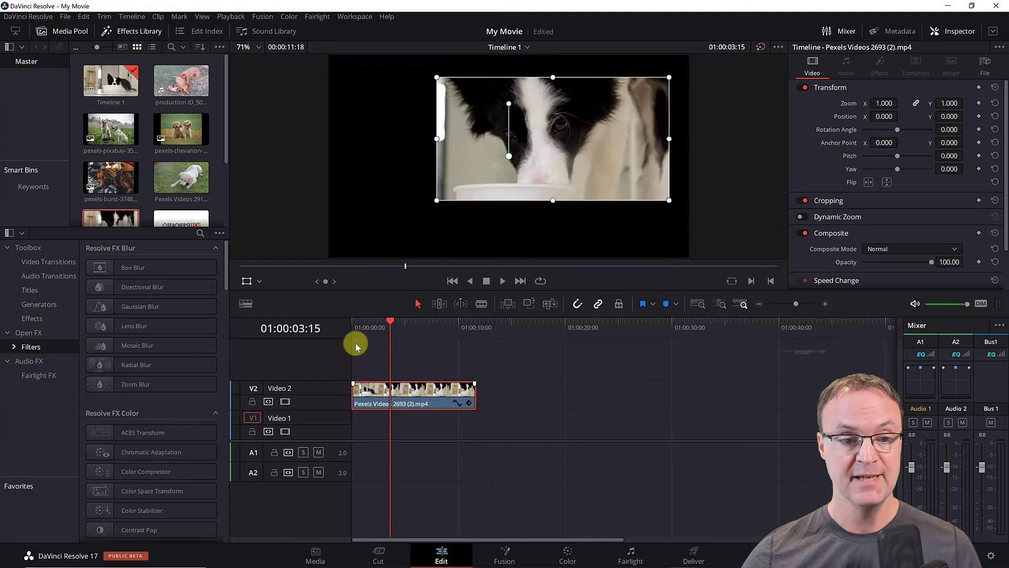
{"action": "left_click", "coordinate": [207, 180]}
{"action": "left_click_drag", "start_coordinate": [235, 213], "coordinate": [357, 430]}
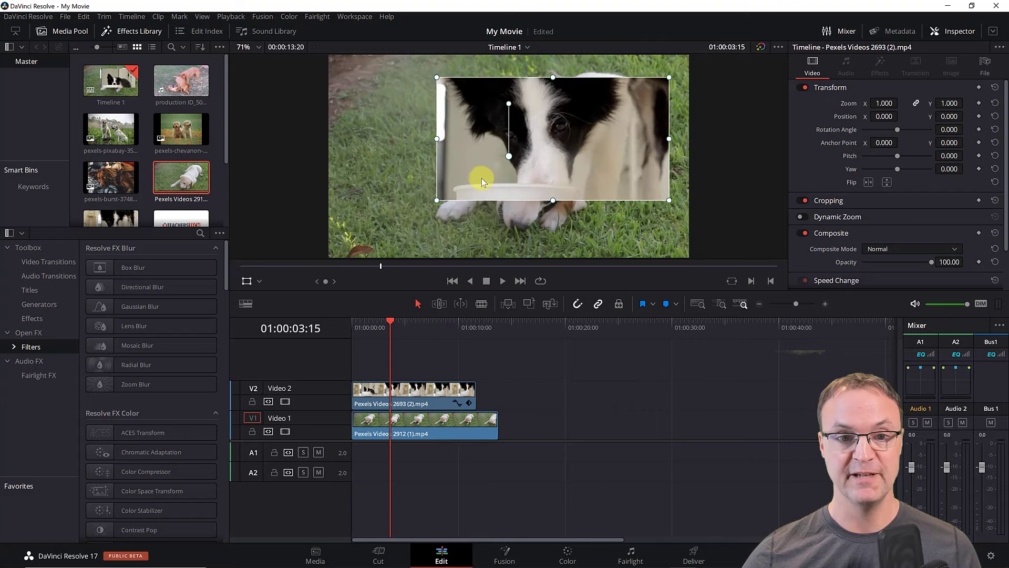
Move the cropped overlay clip to about X -509, Y 67 and scale it to about 0.607.
{"action": "left_click_drag", "start_coordinate": [482, 178], "coordinate": [386, 164]}
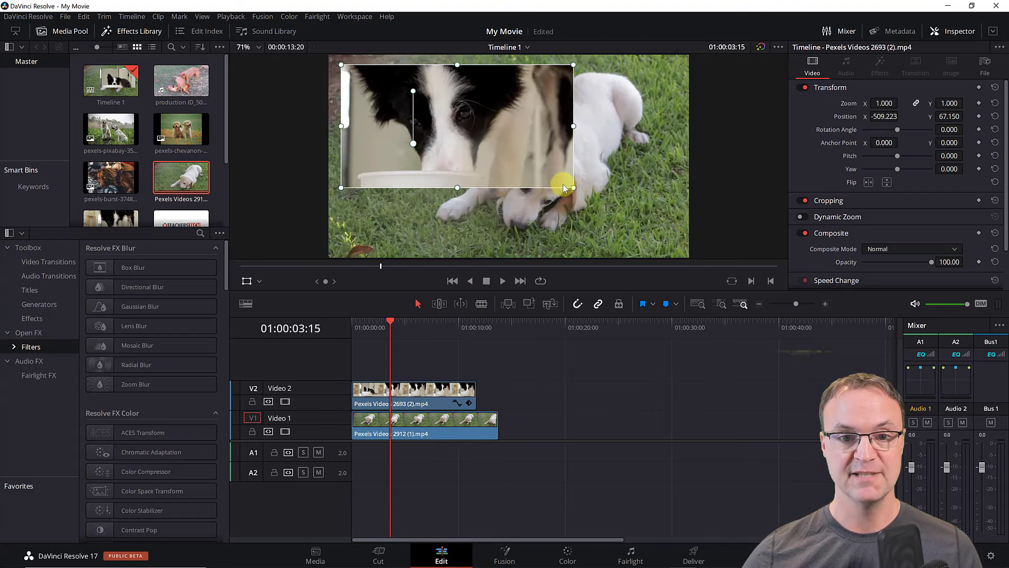
{"action": "left_click_drag", "start_coordinate": [575, 188], "coordinate": [513, 178]}
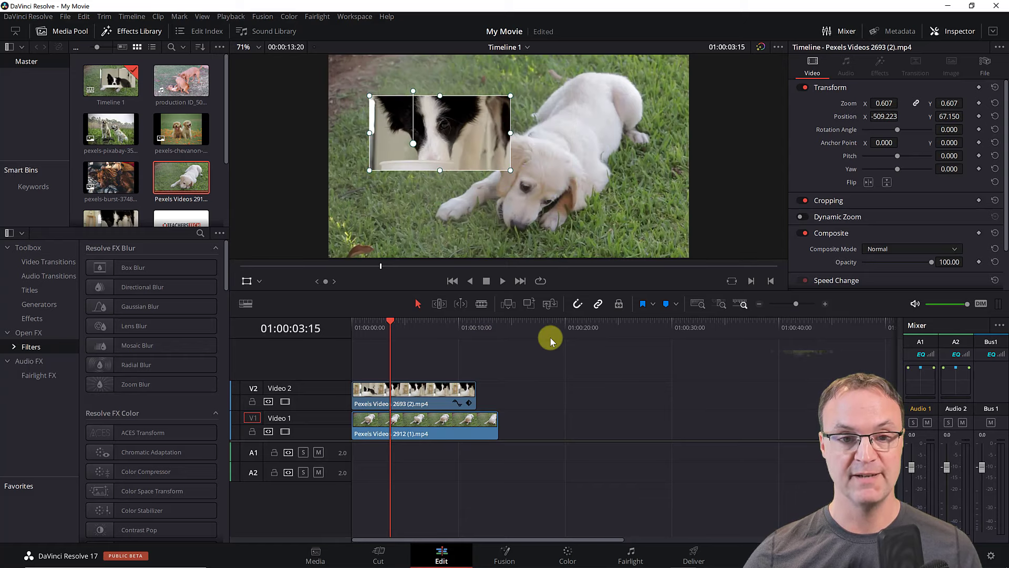
Delete both stacked clips and put a fresh copy of Pexels Videos 2693 (2).mp4 at the start of Video 1.
{"action": "left_click_drag", "start_coordinate": [526, 455], "coordinate": [419, 388]}
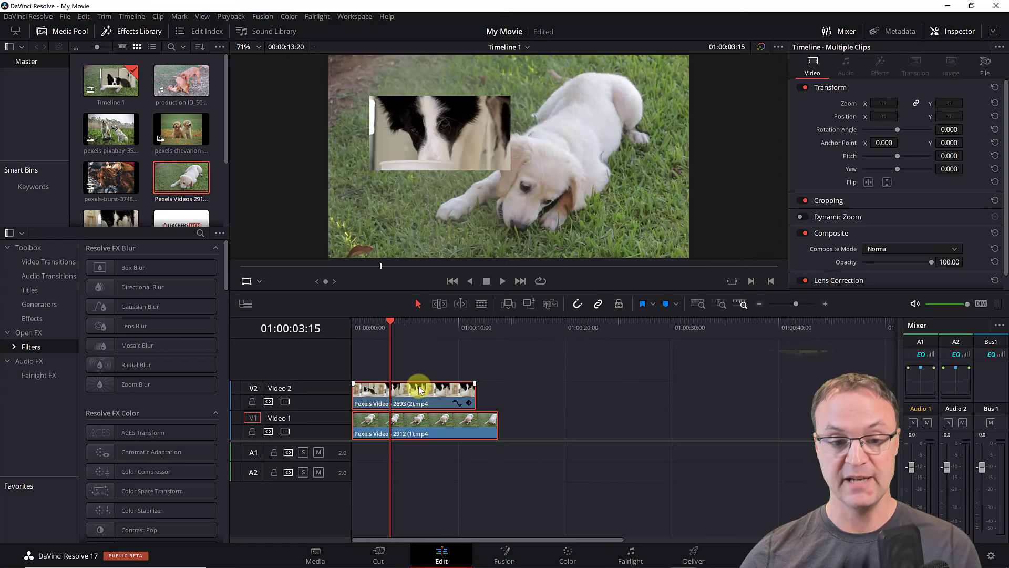
{"action": "key", "text": "Delete"}
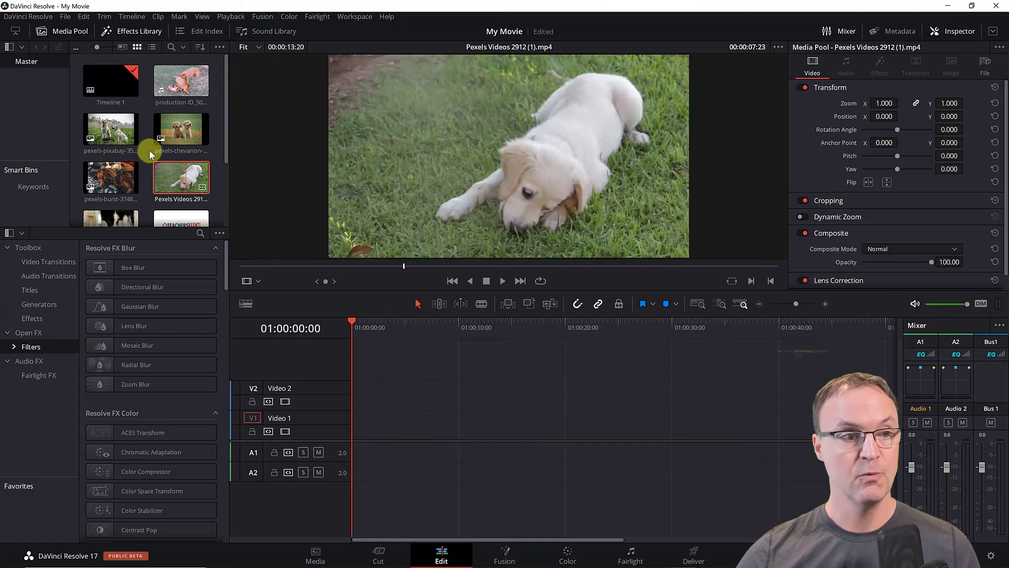
{"action": "scroll", "coordinate": [129, 176], "scroll_direction": "down", "scroll_amount": 1}
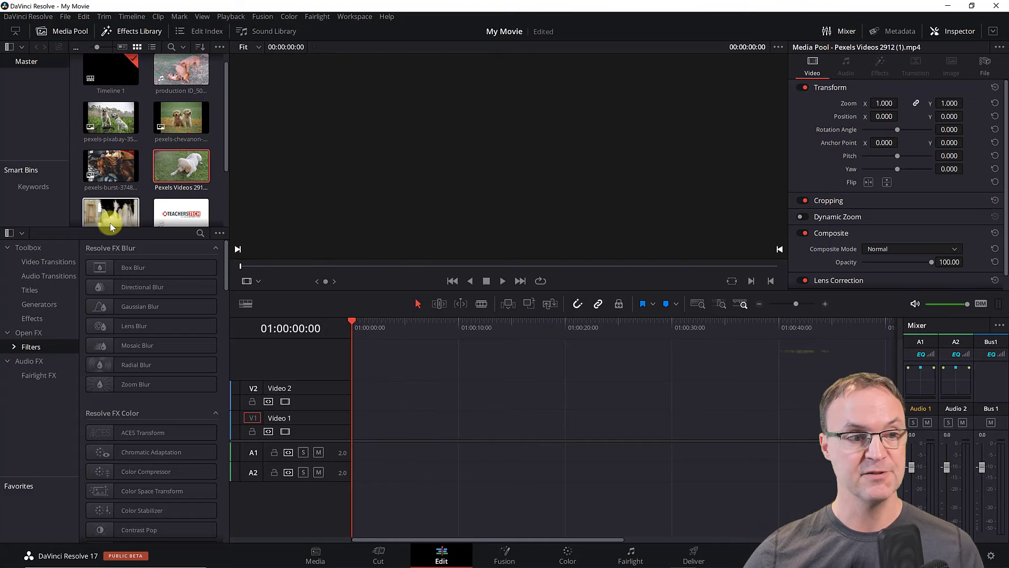
{"action": "left_click_drag", "start_coordinate": [109, 223], "coordinate": [360, 421]}
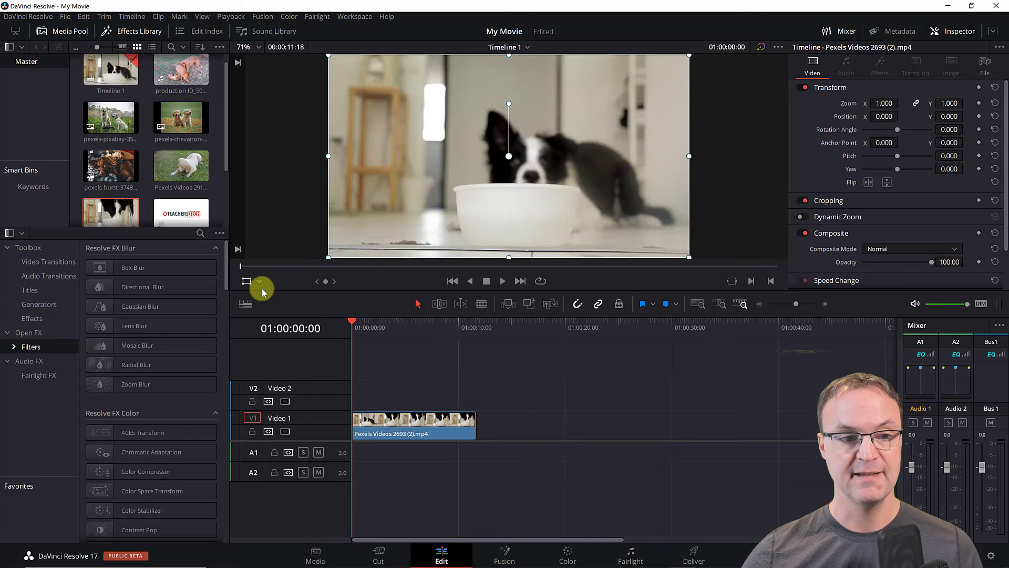
Apply Dynamic Zoom to the clip with the green frame shrunk and moved to the picture's upper-left area, and play the zoom.
{"action": "left_click", "coordinate": [260, 283]}
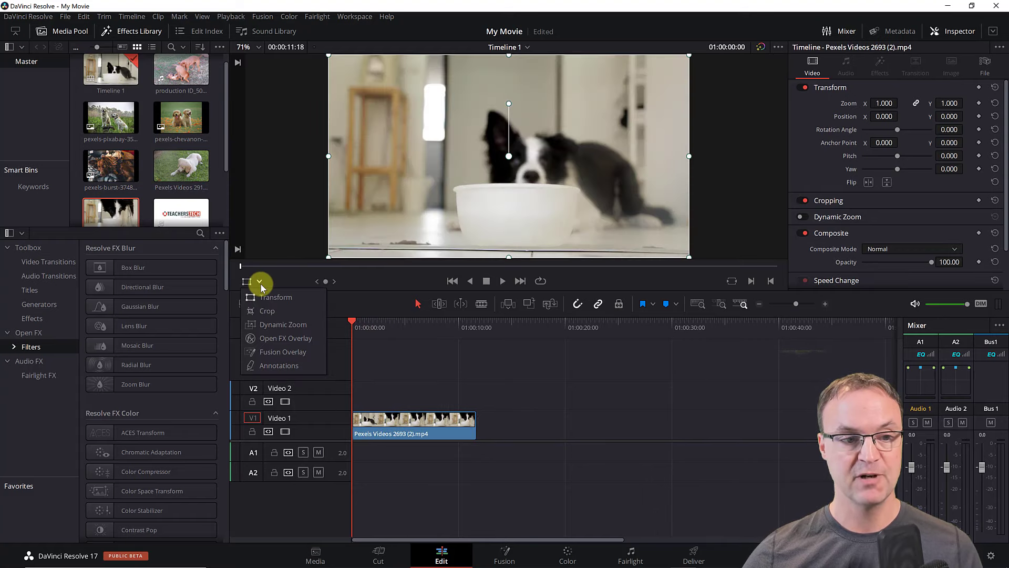
{"action": "left_click", "coordinate": [277, 323]}
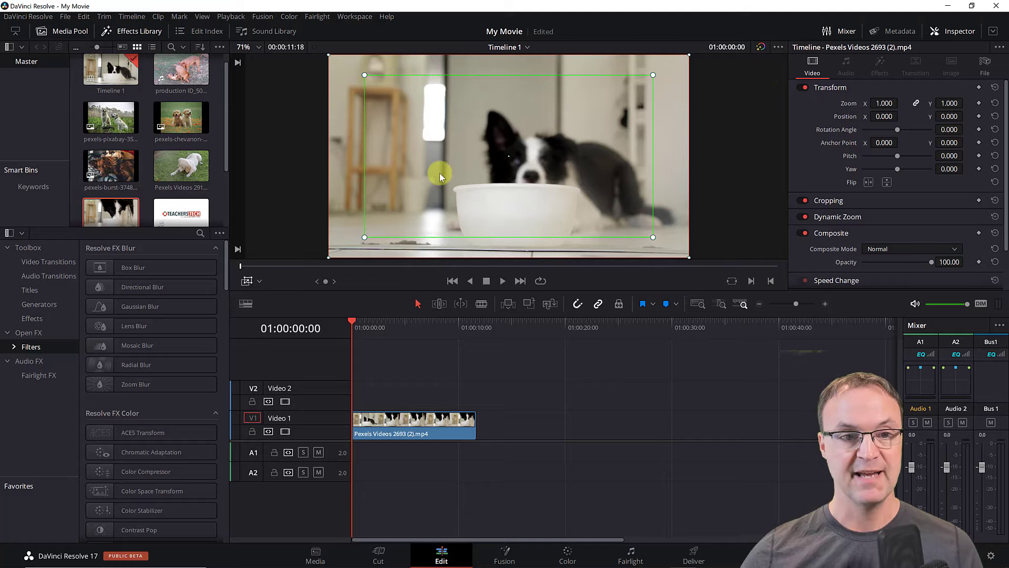
{"action": "left_click_drag", "start_coordinate": [655, 77], "coordinate": [591, 122]}
{"action": "left_click_drag", "start_coordinate": [516, 165], "coordinate": [415, 119]}
{"action": "left_click", "coordinate": [502, 281]}
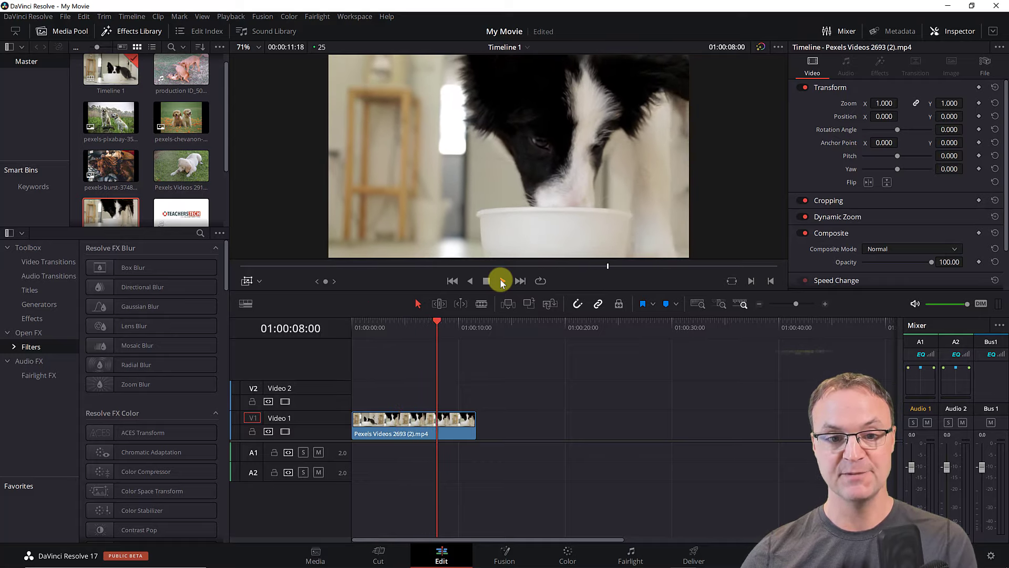
{"action": "left_click", "coordinate": [487, 282]}
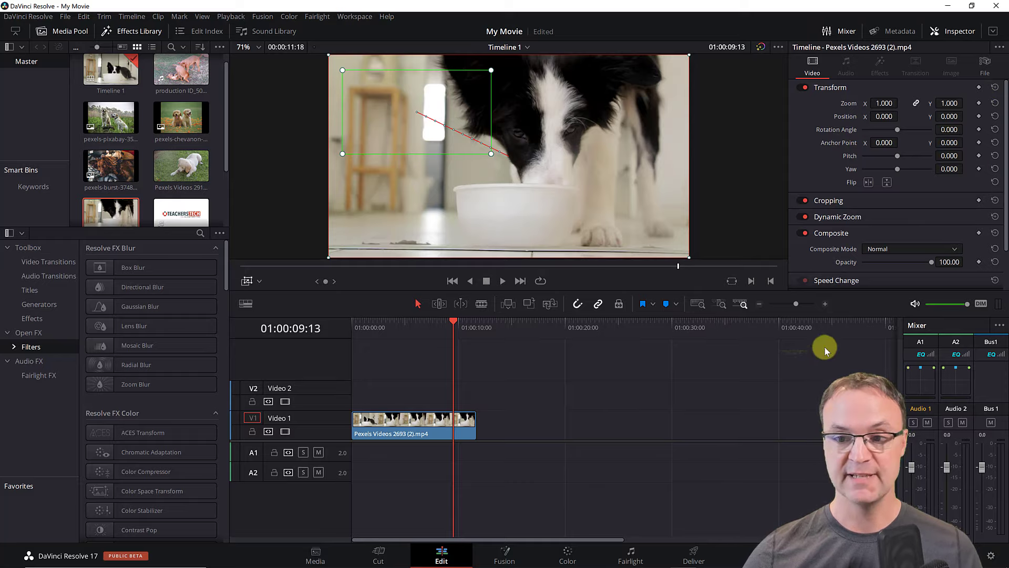
Move the Dynamic Zoom clip up to Video 2 and add Pexels Videos 2912 (1).mp4 to the start of Video 1.
{"action": "left_click_drag", "start_coordinate": [390, 430], "coordinate": [392, 400]}
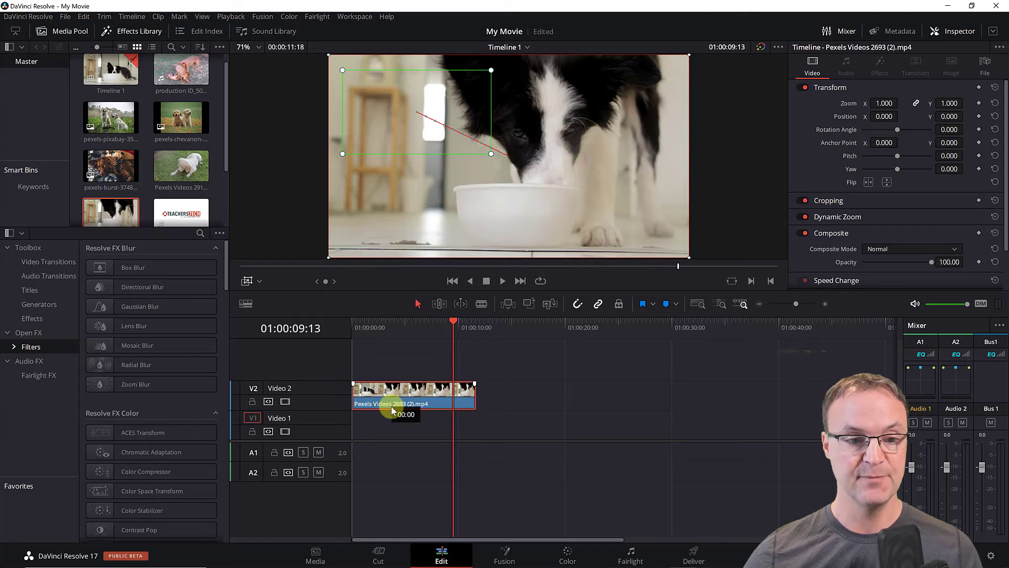
{"action": "left_click", "coordinate": [180, 173]}
{"action": "left_click_drag", "start_coordinate": [180, 173], "coordinate": [361, 433]}
Lower the Video 2 clip's opacity to about 57.25 with the playhead at 01:00:08:00, and play the blended clips.
{"action": "left_click", "coordinate": [457, 332]}
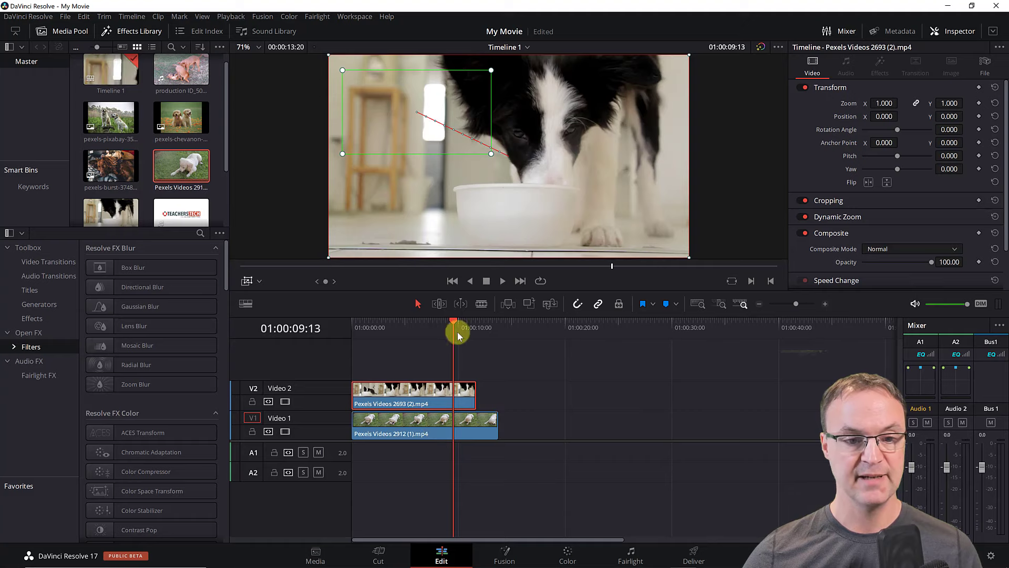
{"action": "left_click_drag", "start_coordinate": [453, 323], "coordinate": [437, 322]}
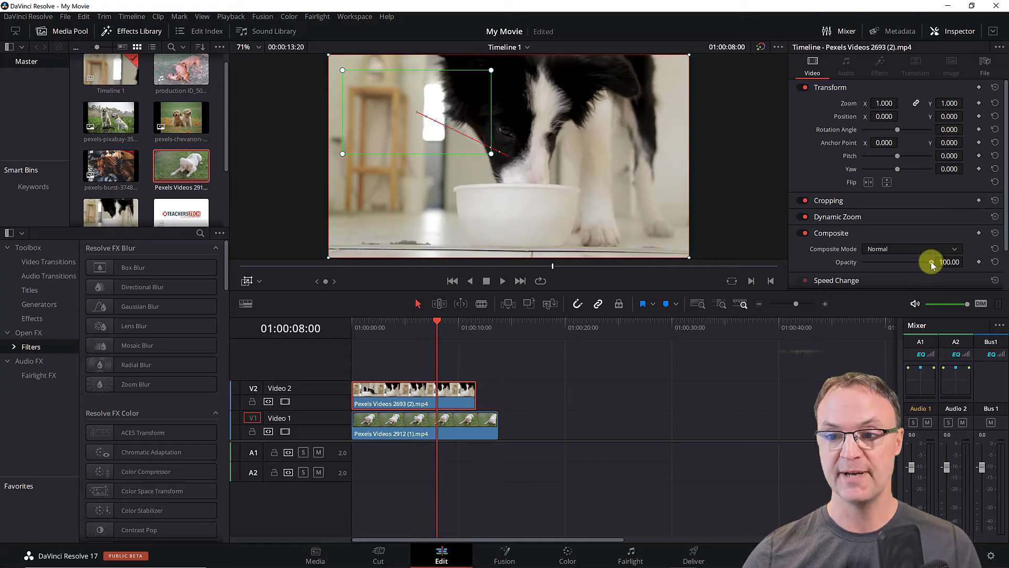
{"action": "left_click_drag", "start_coordinate": [930, 262], "coordinate": [903, 265]}
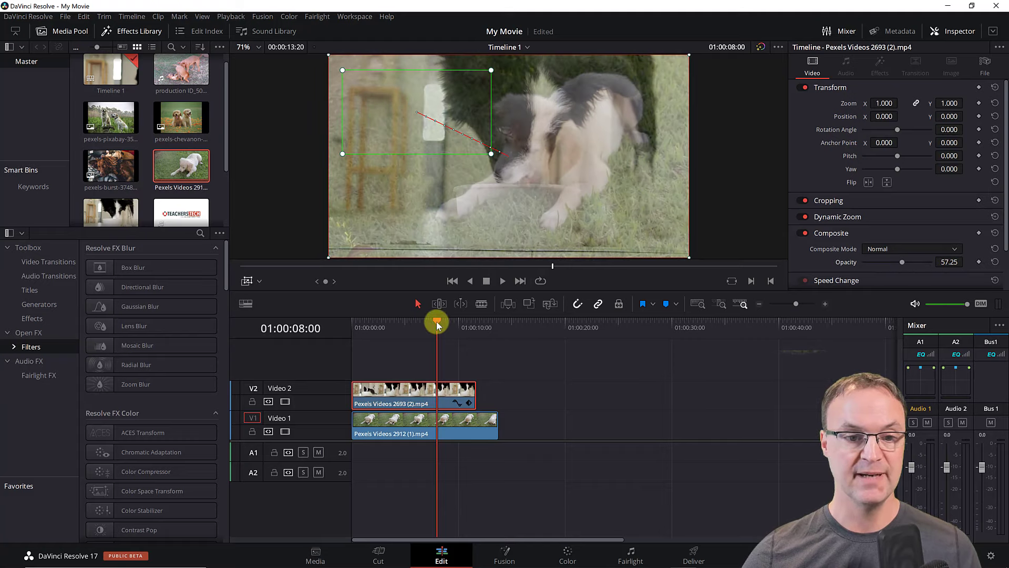
{"action": "left_click_drag", "start_coordinate": [437, 323], "coordinate": [403, 322]}
{"action": "left_click", "coordinate": [502, 280]}
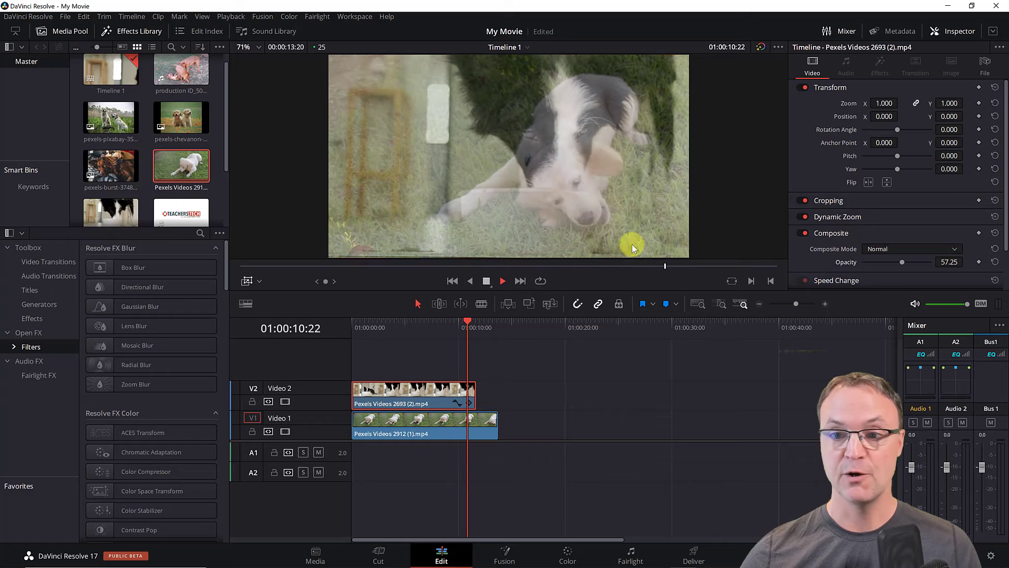
{"action": "key", "text": "space"}
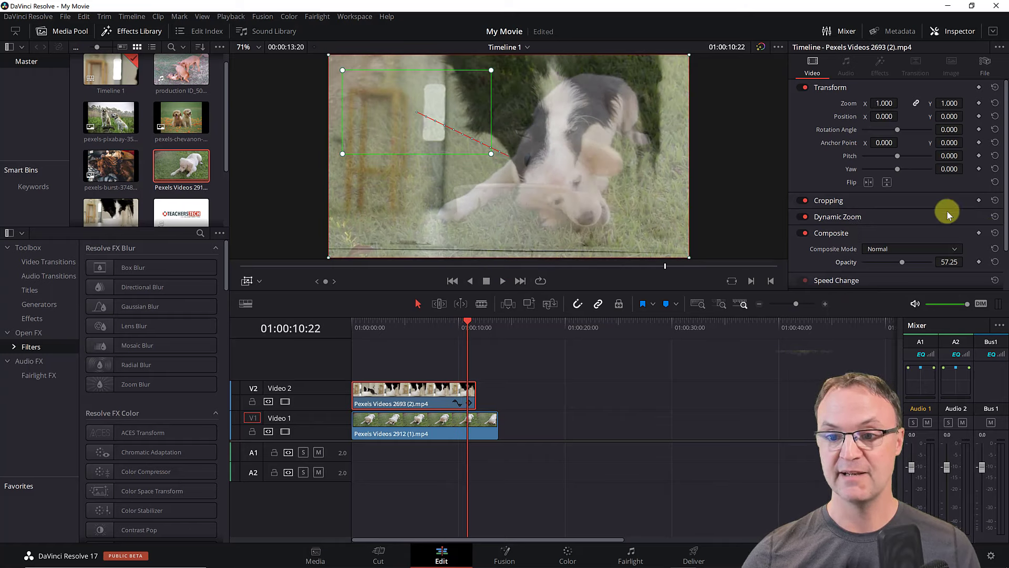
{"action": "scroll", "coordinate": [938, 222], "scroll_direction": "down", "scroll_amount": 3}
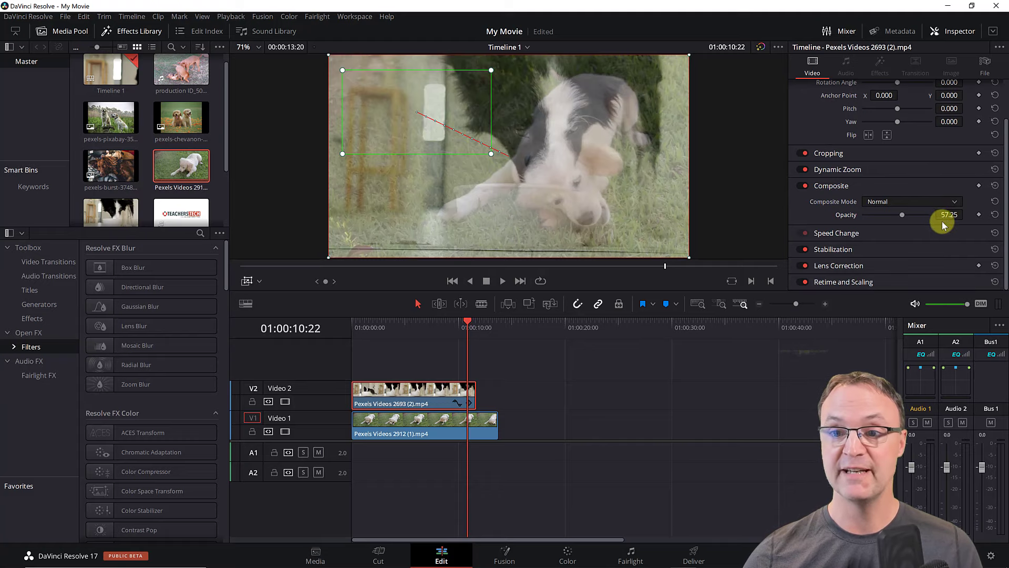
{"action": "scroll", "coordinate": [936, 210], "scroll_direction": "up", "scroll_amount": 2}
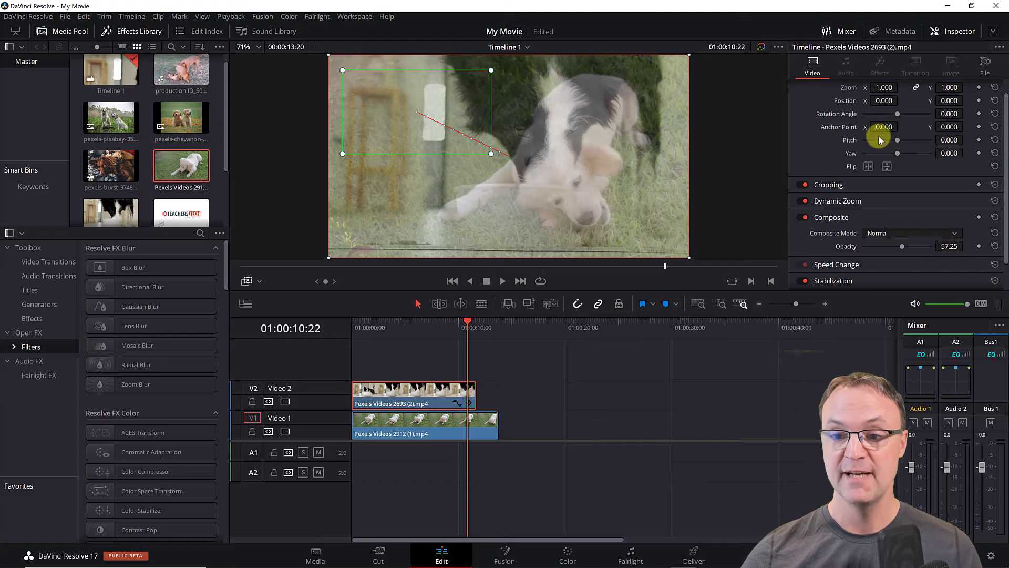
{"action": "scroll", "coordinate": [878, 140], "scroll_direction": "down", "scroll_amount": 2}
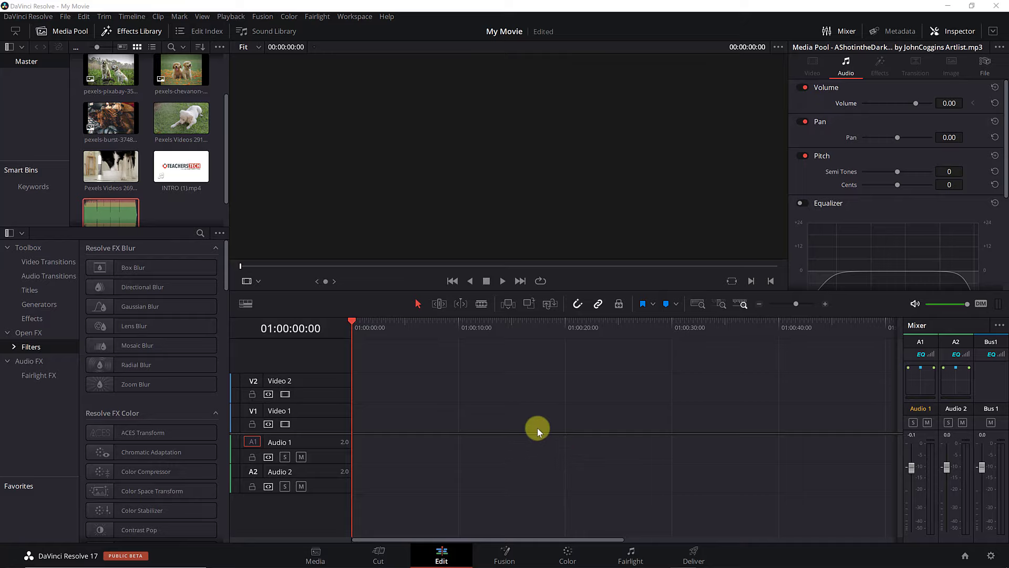
Place the AShotintheDark instrumental mp3 at the start of Audio 1 and slightly increase the audio track height.
{"action": "left_click", "coordinate": [94, 220]}
{"action": "left_click_drag", "start_coordinate": [94, 220], "coordinate": [354, 437]}
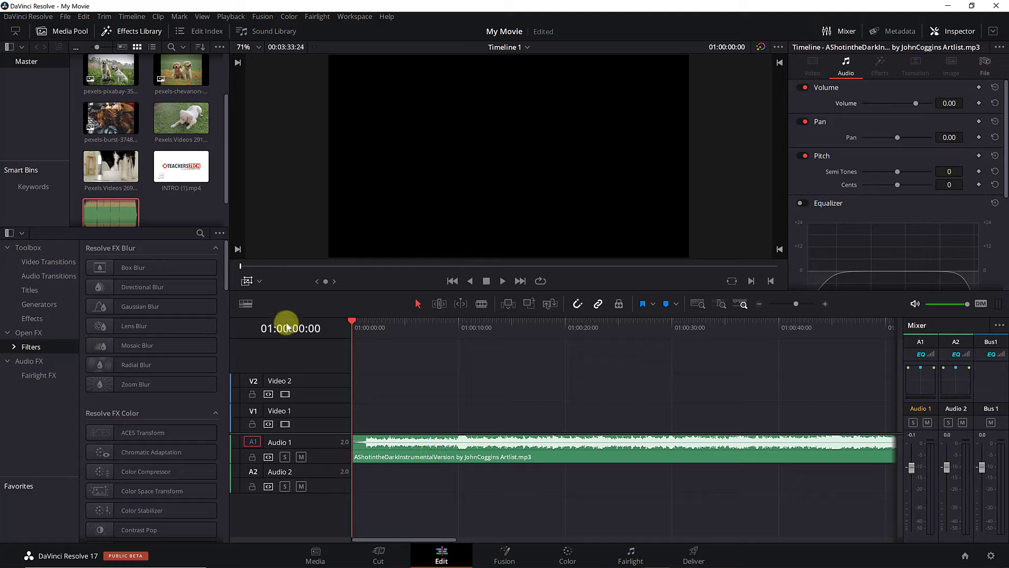
{"action": "left_click", "coordinate": [246, 305]}
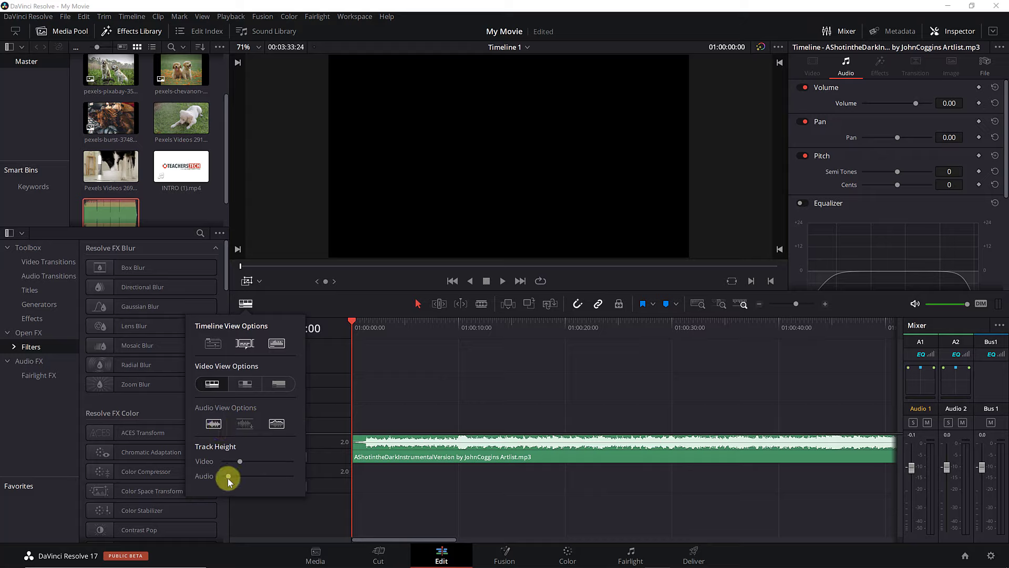
{"action": "mouse_move", "coordinate": [228, 478]}
{"action": "left_mouse_down"}
{"action": "mouse_move", "coordinate": [243, 478]}
{"action": "mouse_move", "coordinate": [233, 479]}
{"action": "left_mouse_up"}
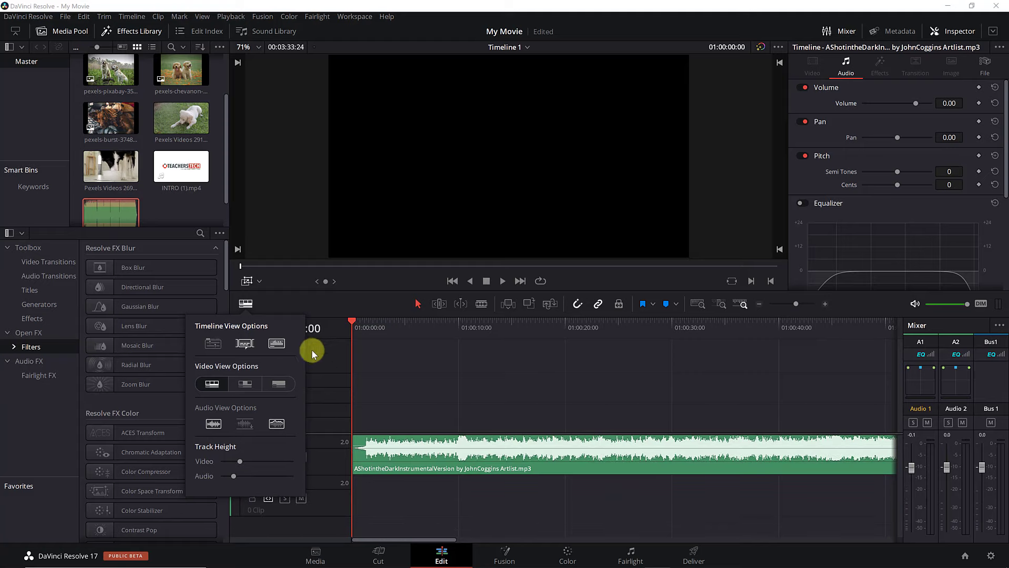
{"action": "left_click", "coordinate": [333, 361]}
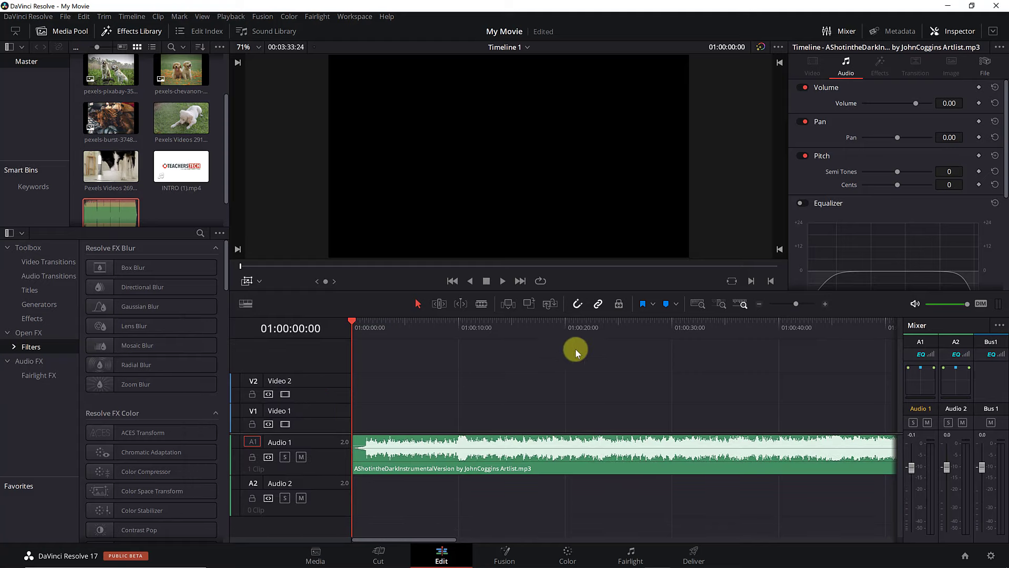
Play the first few seconds of the music, stop it, and hide and reshow the Mixer.
{"action": "left_click", "coordinate": [503, 282]}
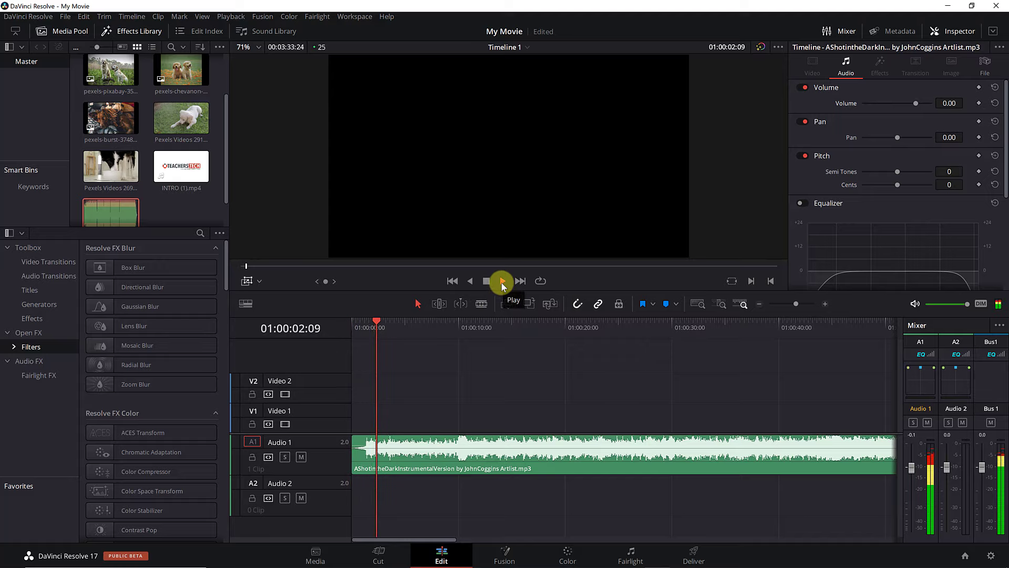
{"action": "left_click", "coordinate": [487, 282]}
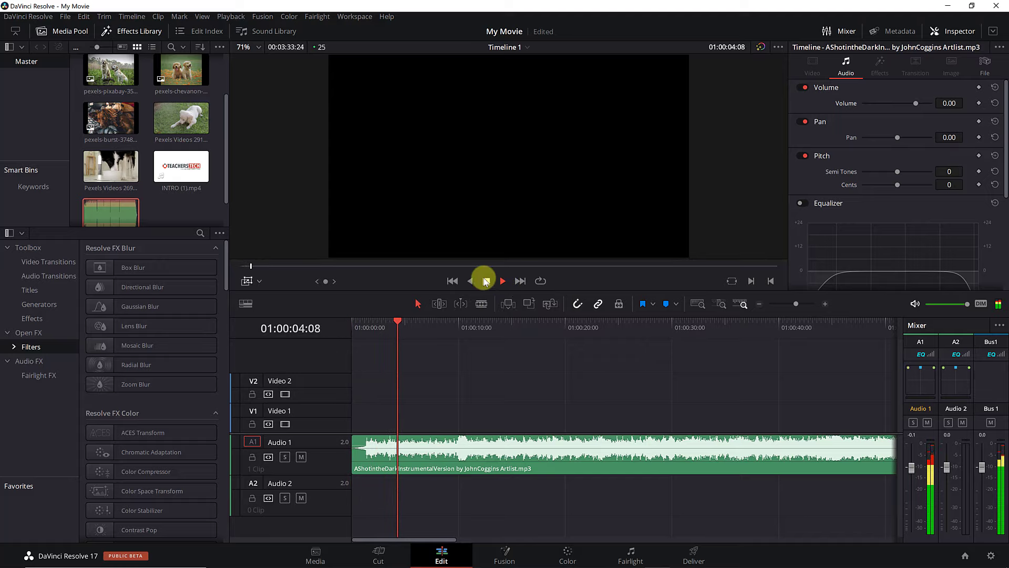
{"action": "left_click", "coordinate": [831, 34]}
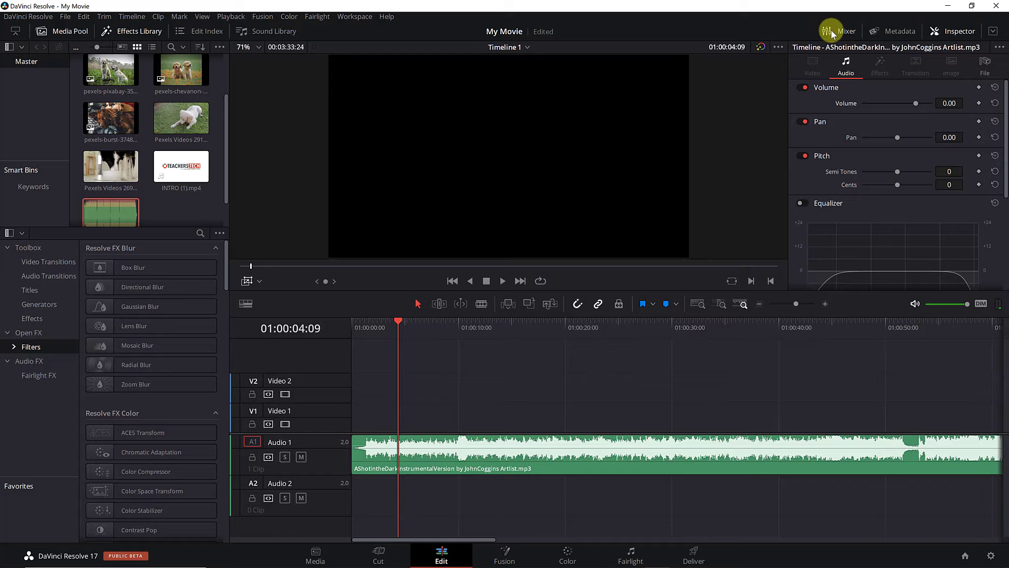
{"action": "left_click", "coordinate": [832, 34]}
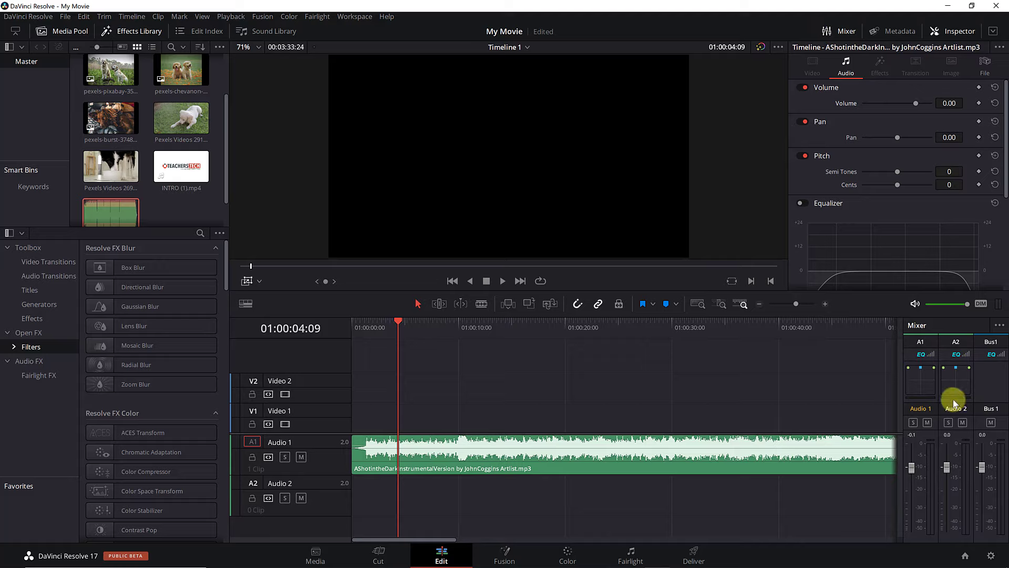
Adjust Audio 1's Mixer level to -9.4, -39 and finally -2.7 while listening, hide the Mixer and stop playback.
{"action": "left_click", "coordinate": [911, 476]}
{"action": "left_click_drag", "start_coordinate": [913, 469], "coordinate": [912, 489]}
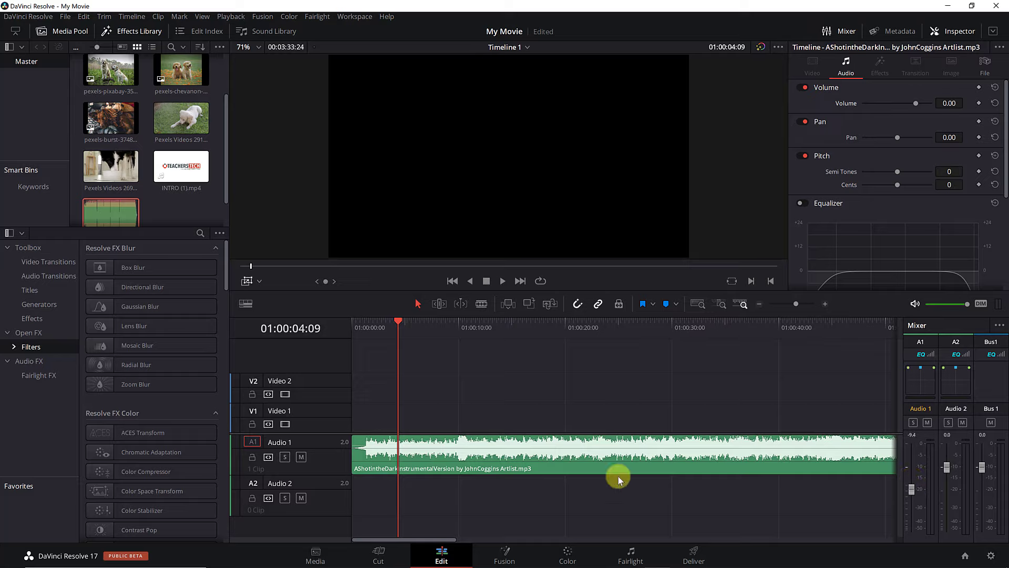
{"action": "left_click", "coordinate": [504, 281]}
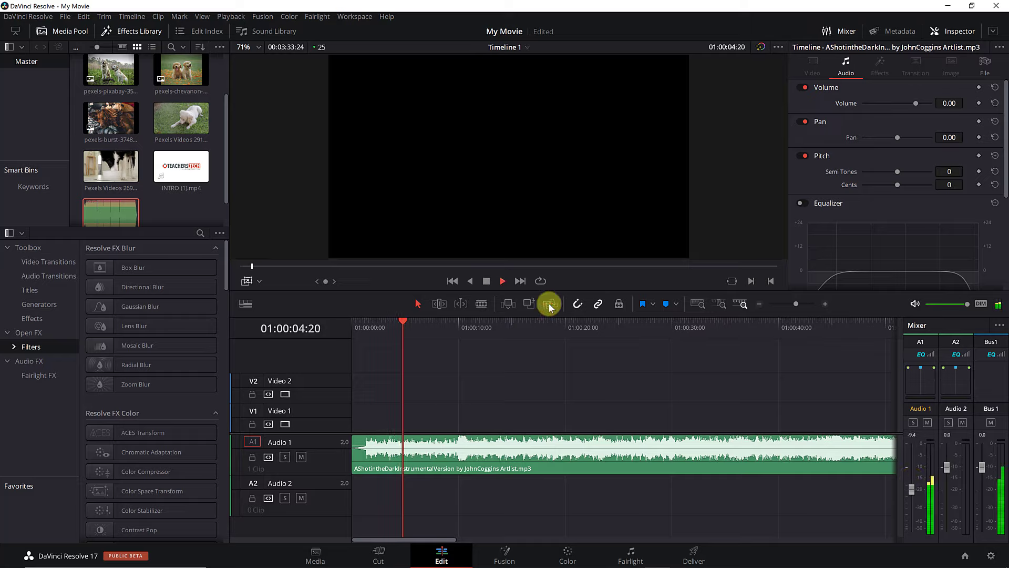
{"action": "left_click", "coordinate": [907, 489]}
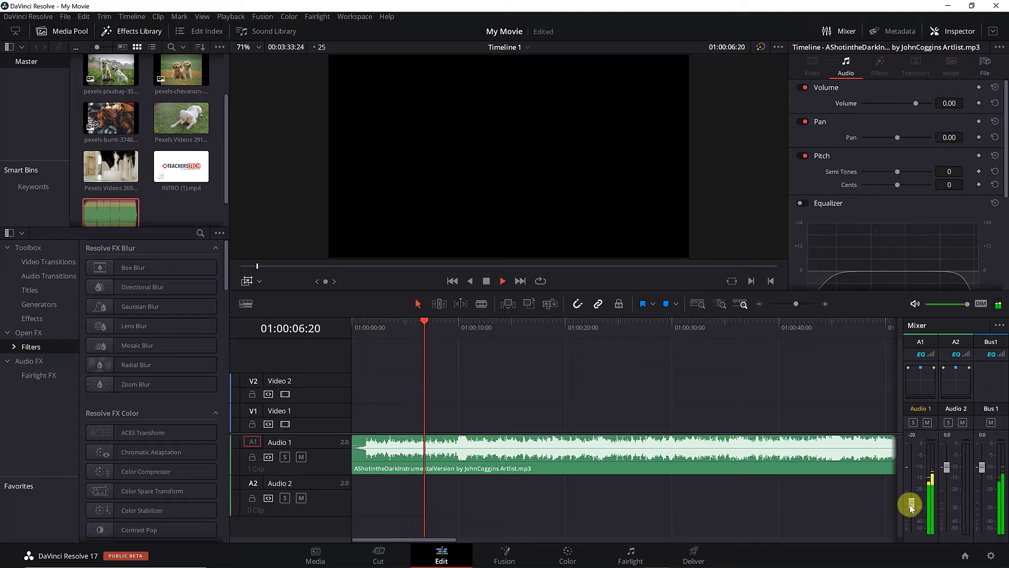
{"action": "left_click_drag", "start_coordinate": [907, 489], "coordinate": [917, 515]}
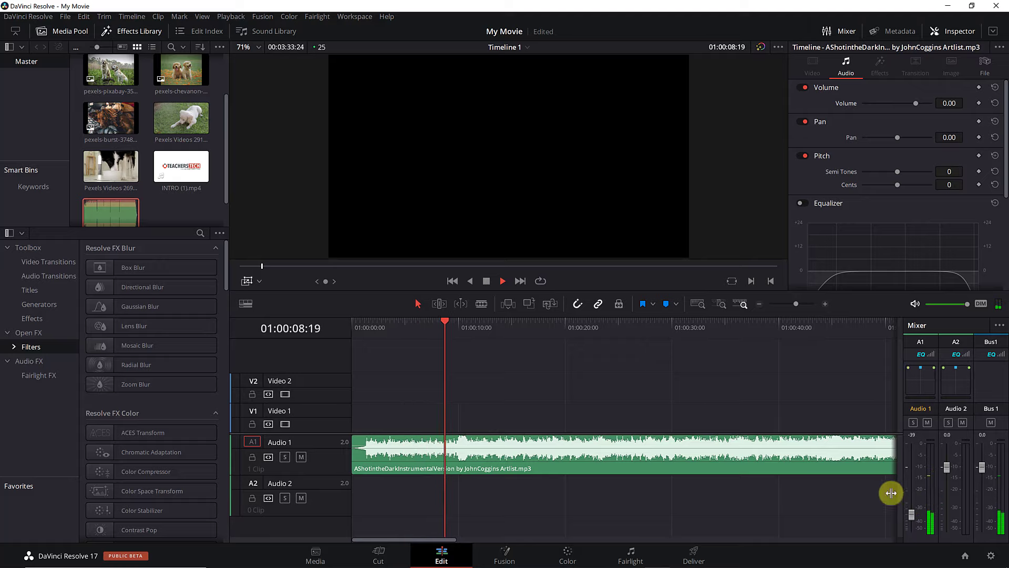
{"action": "left_click_drag", "start_coordinate": [910, 514], "coordinate": [911, 474]}
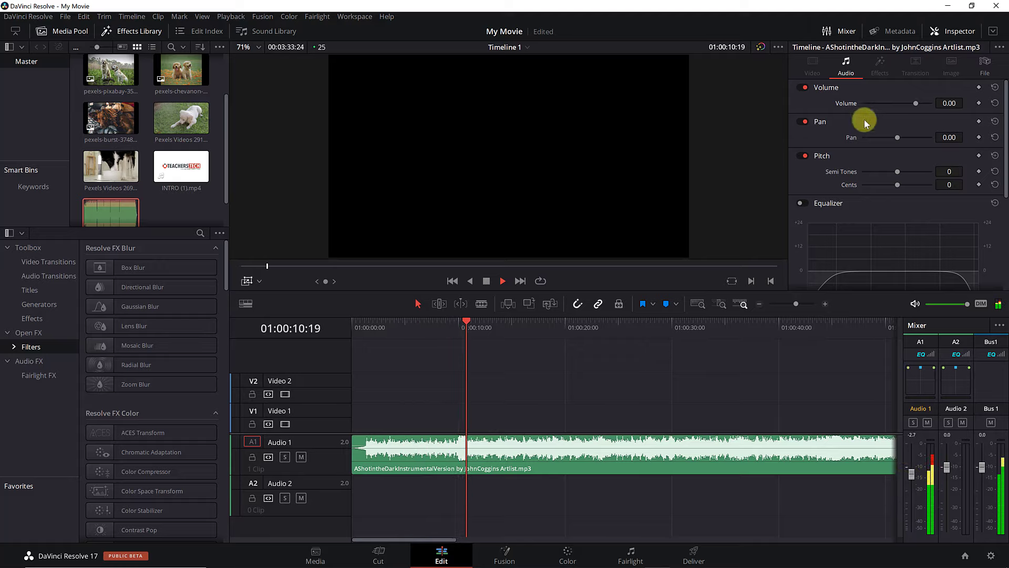
{"action": "left_click", "coordinate": [839, 35]}
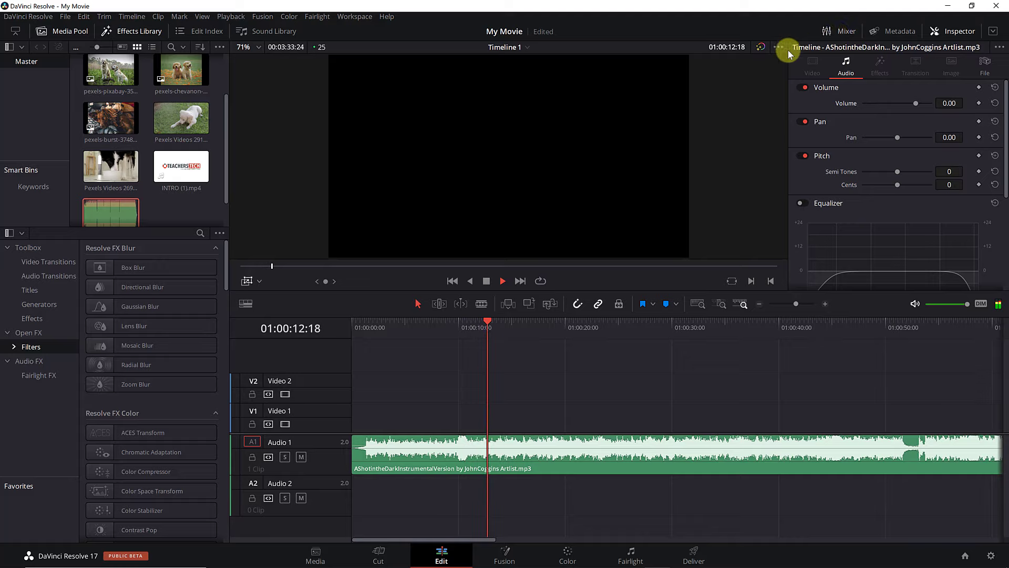
{"action": "left_click", "coordinate": [487, 282]}
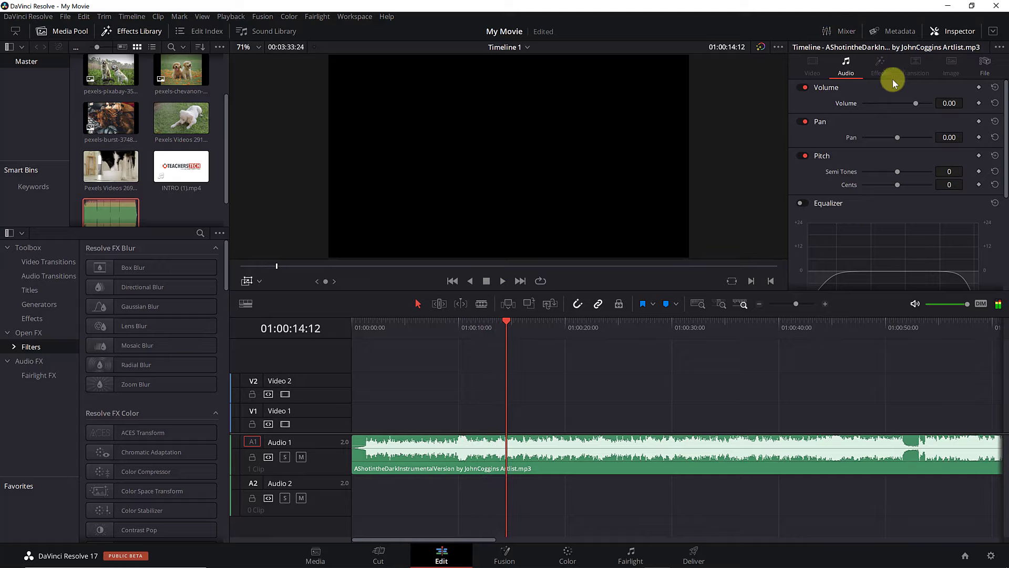
Try music clip volumes of -2.75, -13.66 and -1.76 in the Inspector with playback, and reset the volume to its default.
{"action": "left_click", "coordinate": [949, 33]}
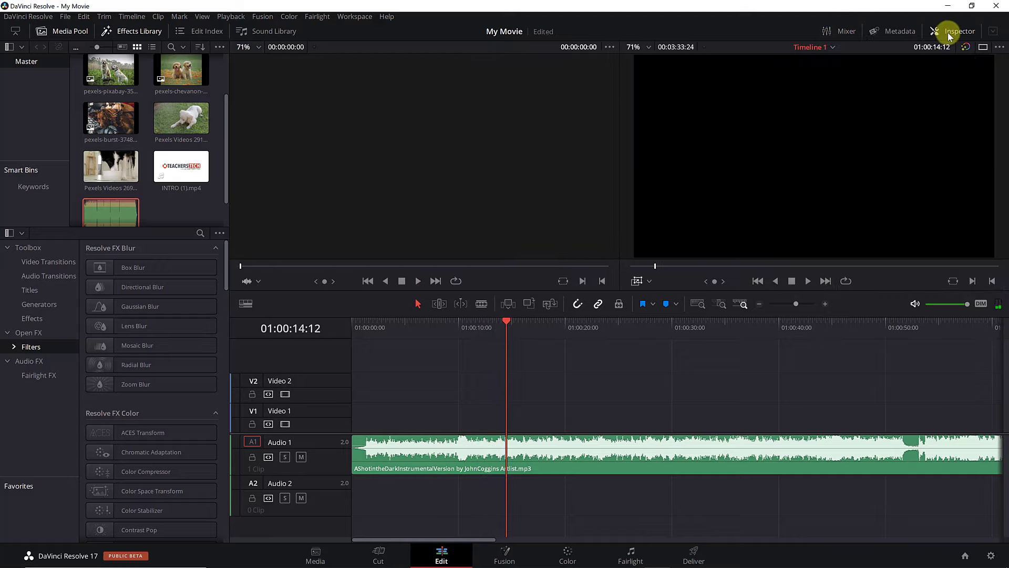
{"action": "left_click", "coordinate": [950, 33]}
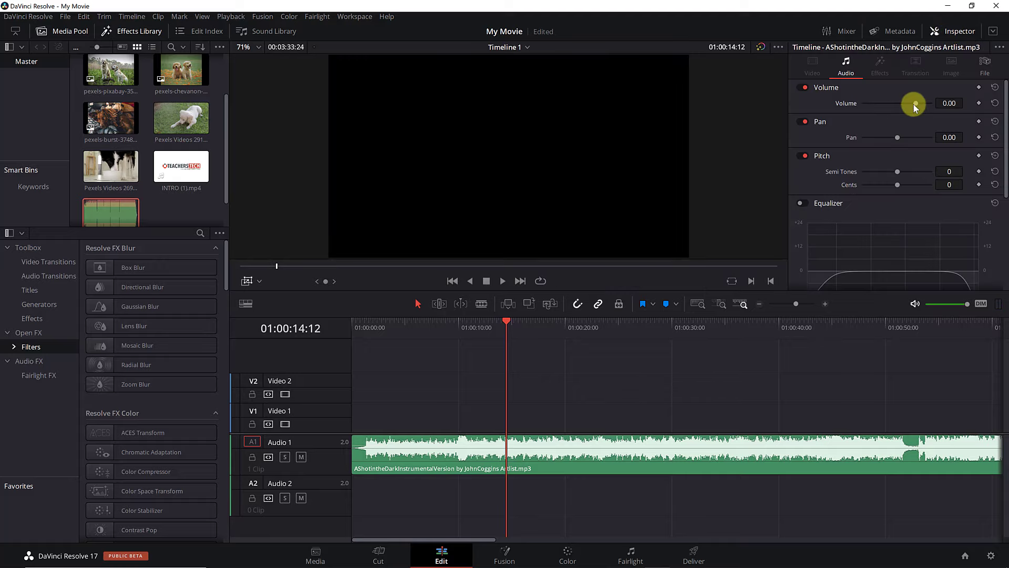
{"action": "mouse_move", "coordinate": [915, 103]}
{"action": "left_mouse_down"}
{"action": "mouse_move", "coordinate": [903, 106]}
{"action": "mouse_move", "coordinate": [914, 106]}
{"action": "left_mouse_up"}
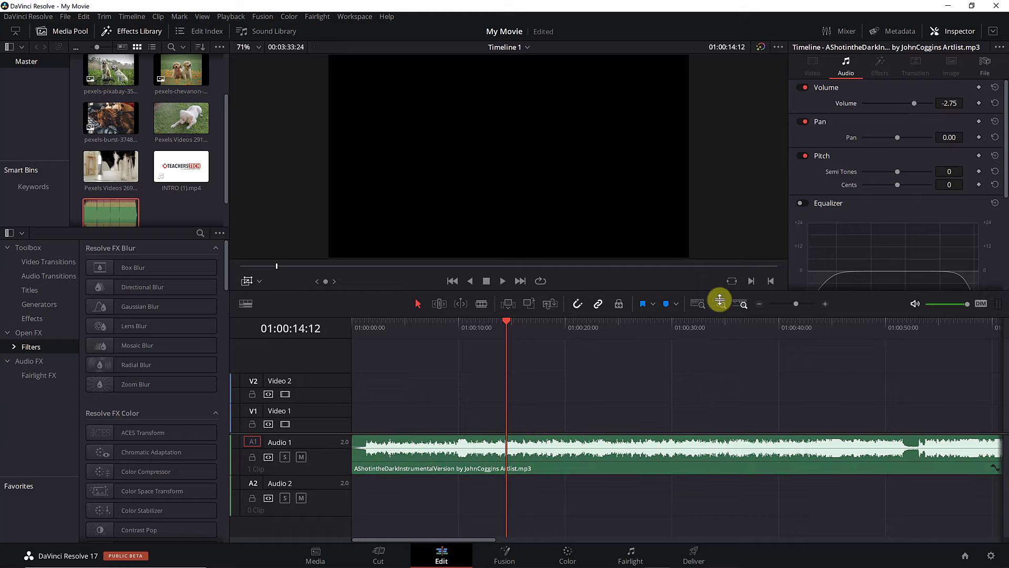
{"action": "left_click", "coordinate": [503, 281]}
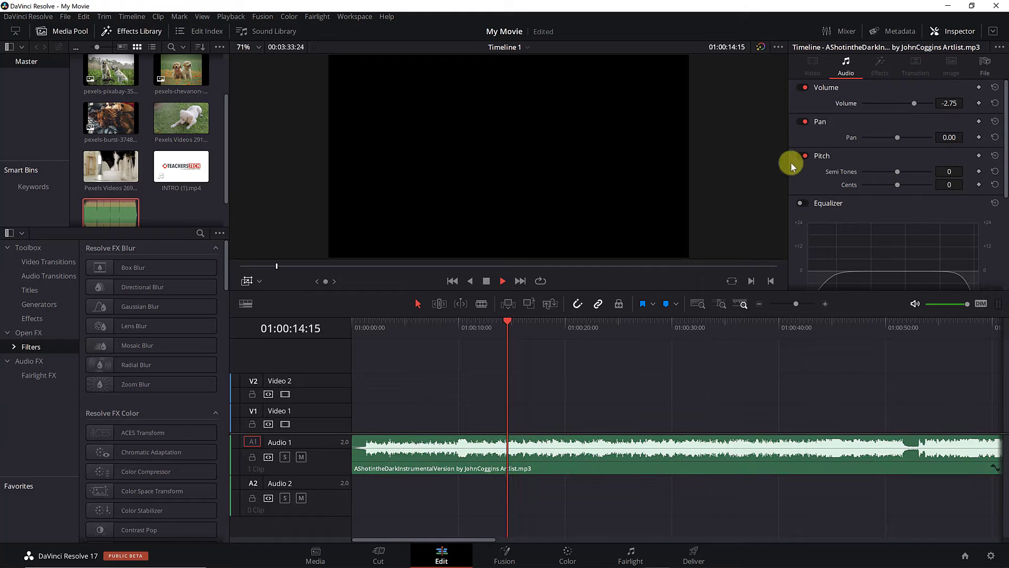
{"action": "left_click_drag", "start_coordinate": [916, 106], "coordinate": [907, 105]}
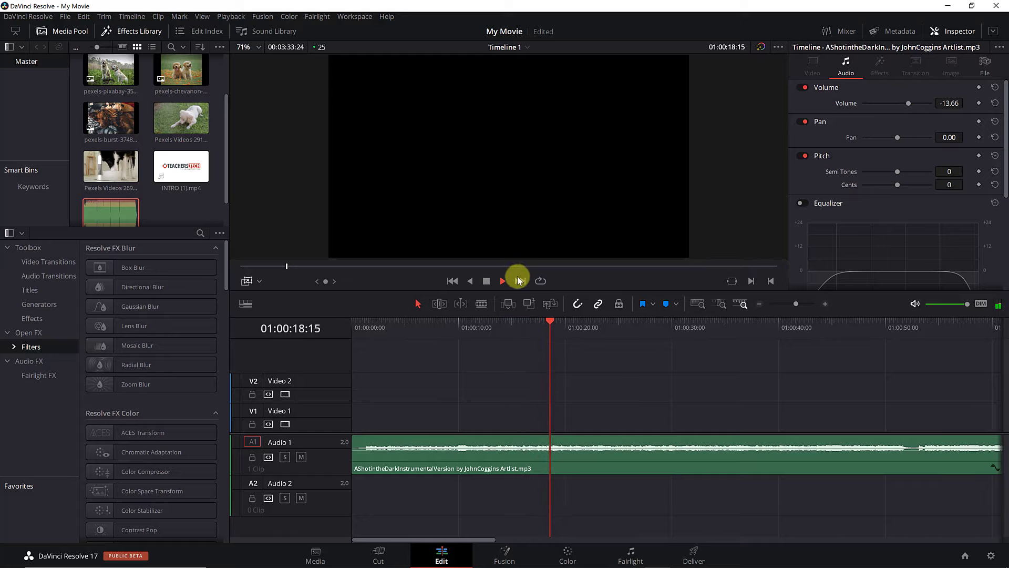
{"action": "left_click", "coordinate": [486, 281]}
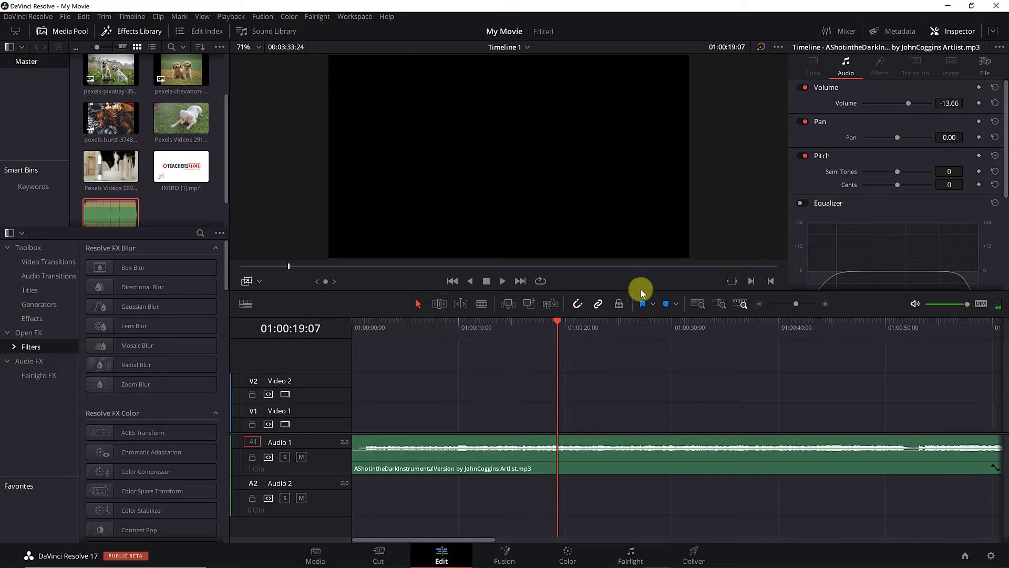
{"action": "left_click_drag", "start_coordinate": [908, 102], "coordinate": [914, 103]}
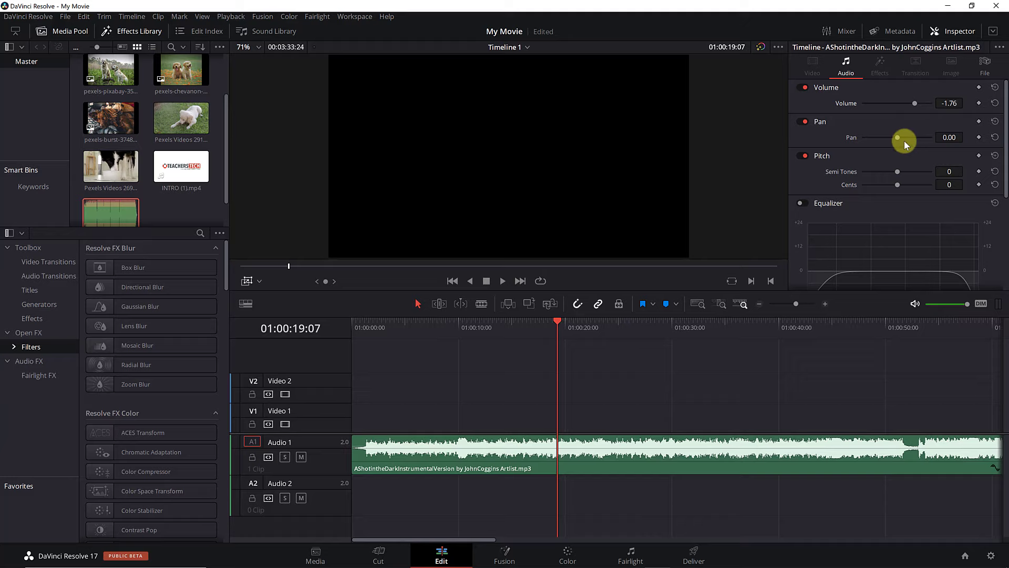
{"action": "left_click", "coordinate": [995, 104]}
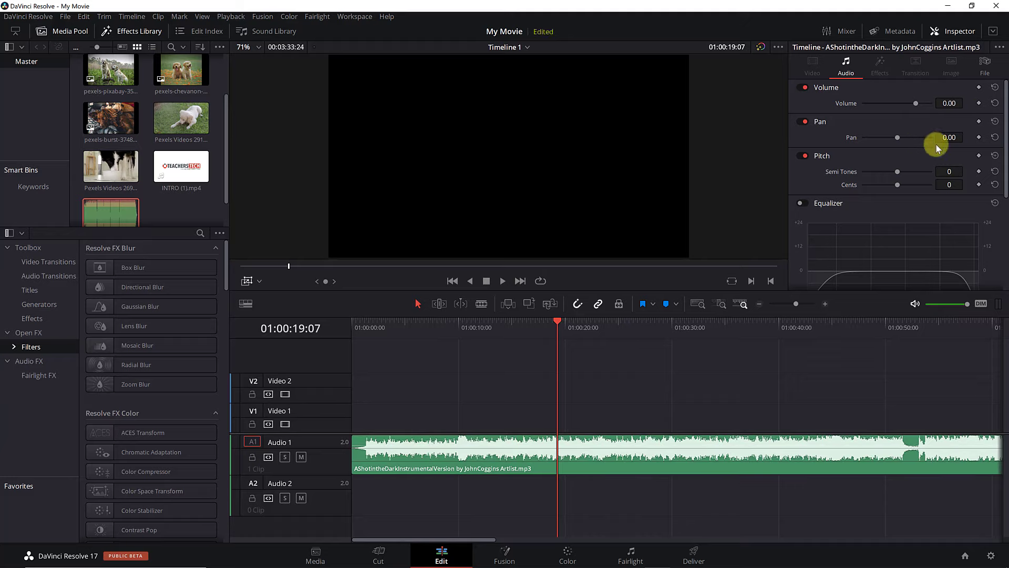
Play the music while setting the clip's pan to 2.29, pitch to -1 semitone and volume to -9.69.
{"action": "left_click", "coordinate": [502, 281]}
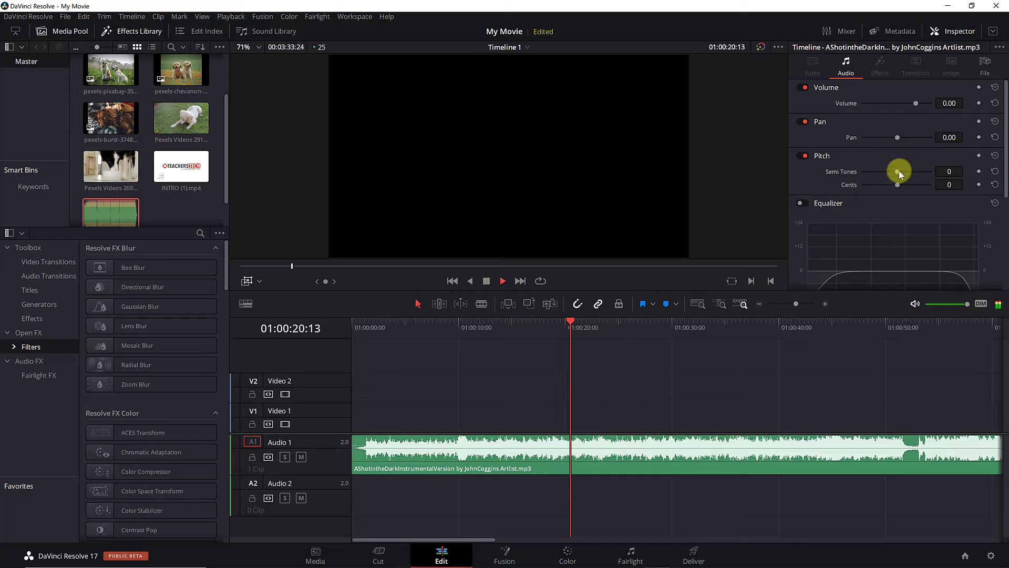
{"action": "left_click_drag", "start_coordinate": [901, 142], "coordinate": [901, 184]}
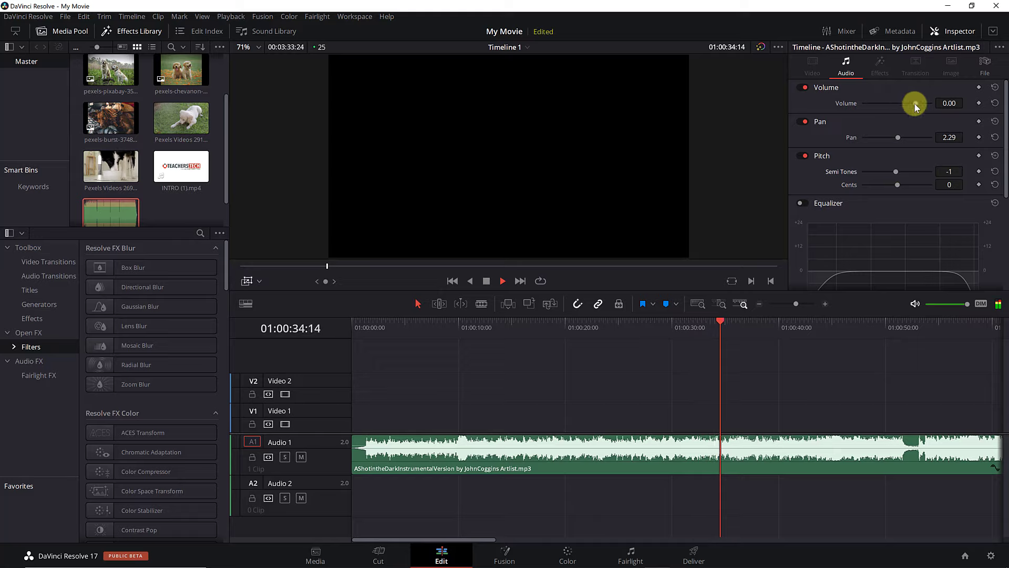
{"action": "left_click_drag", "start_coordinate": [915, 103], "coordinate": [902, 104]}
{"action": "scroll", "coordinate": [866, 251], "scroll_direction": "down", "scroll_amount": 1}
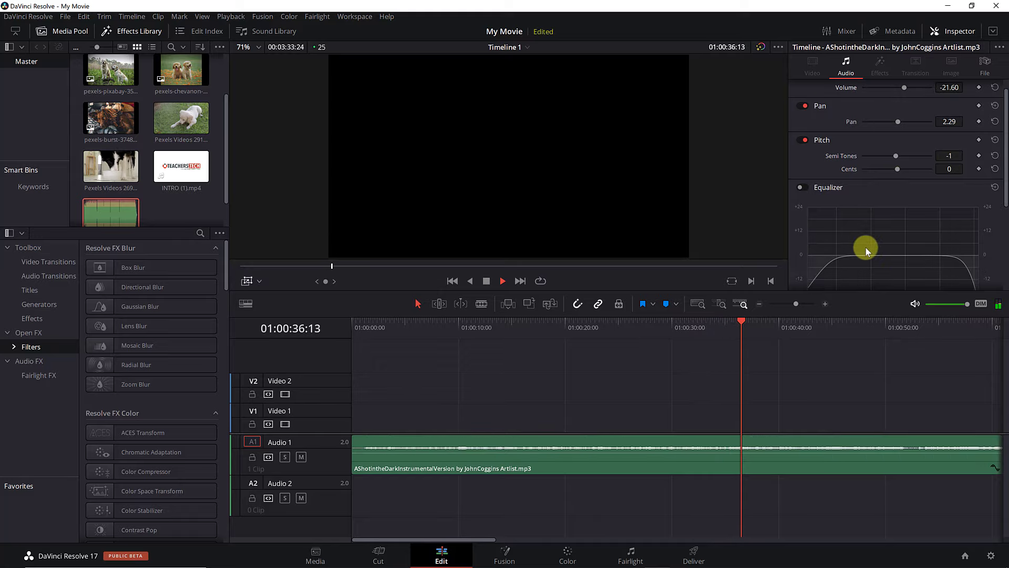
{"action": "left_click", "coordinate": [911, 87]}
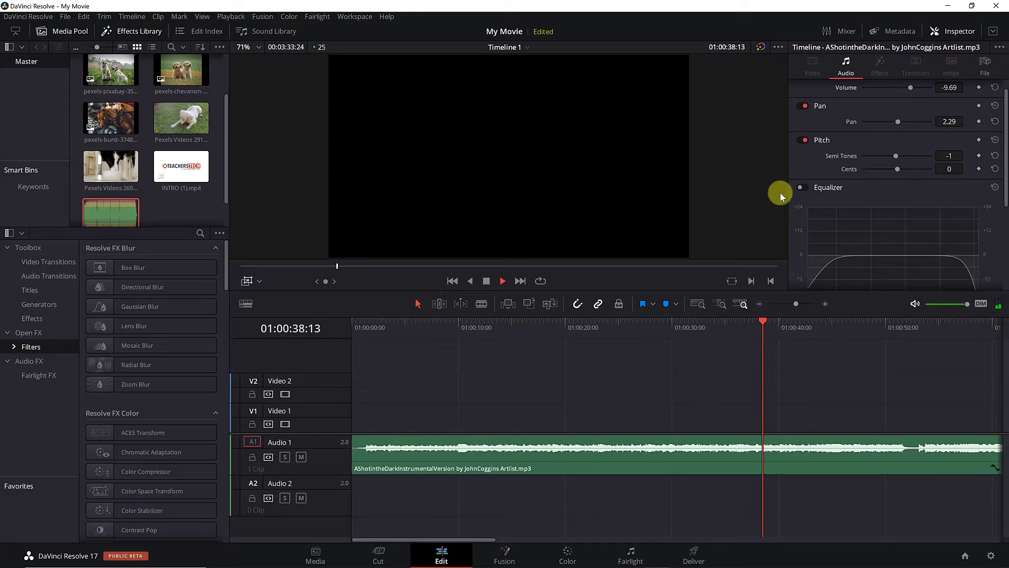
Enable the clip's Equalizer, raise bands 1 and 2 to about +12 during playback, and stop the music.
{"action": "left_click", "coordinate": [800, 188]}
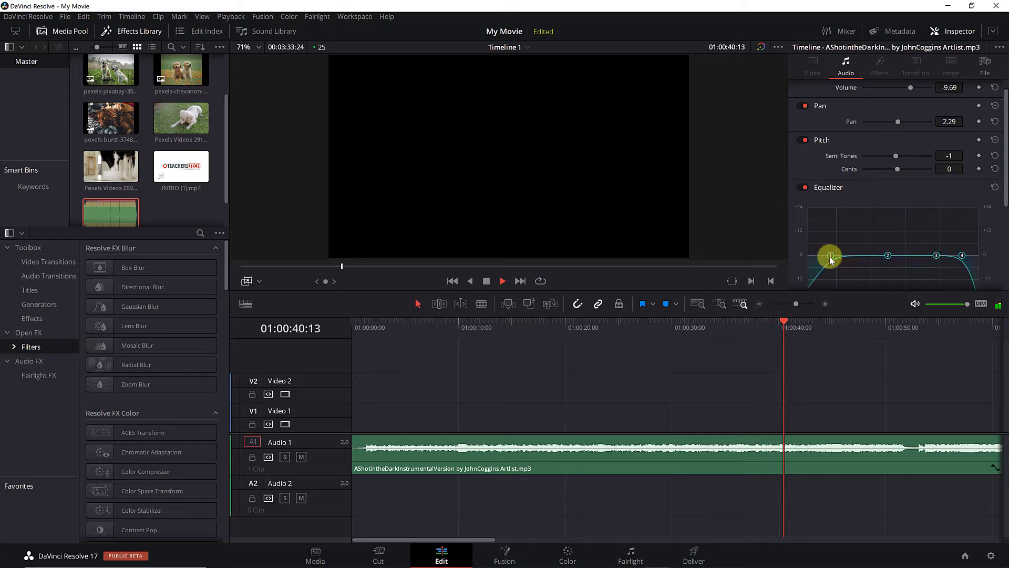
{"action": "left_click_drag", "start_coordinate": [888, 255], "coordinate": [898, 226]}
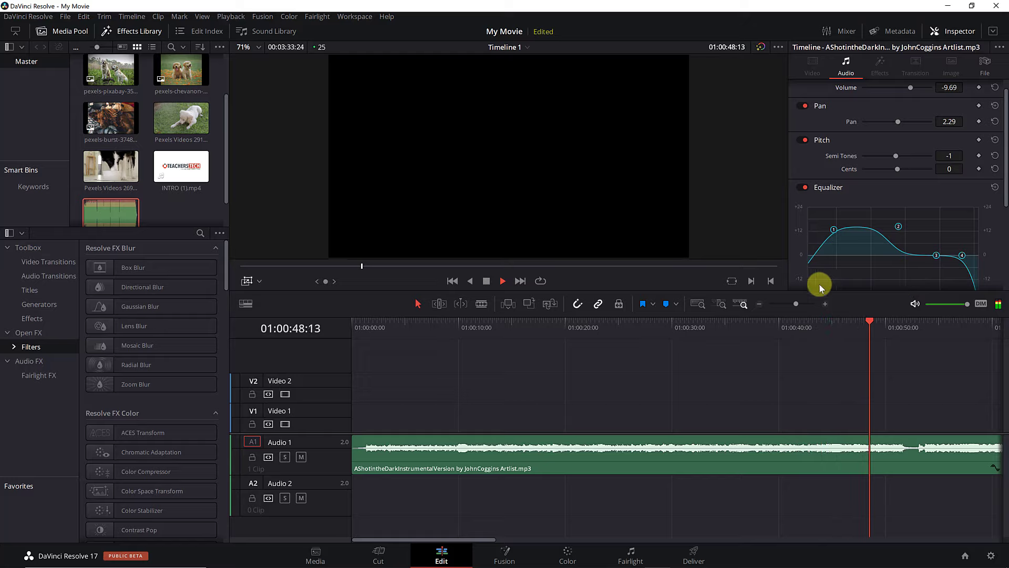
{"action": "left_click", "coordinate": [489, 281]}
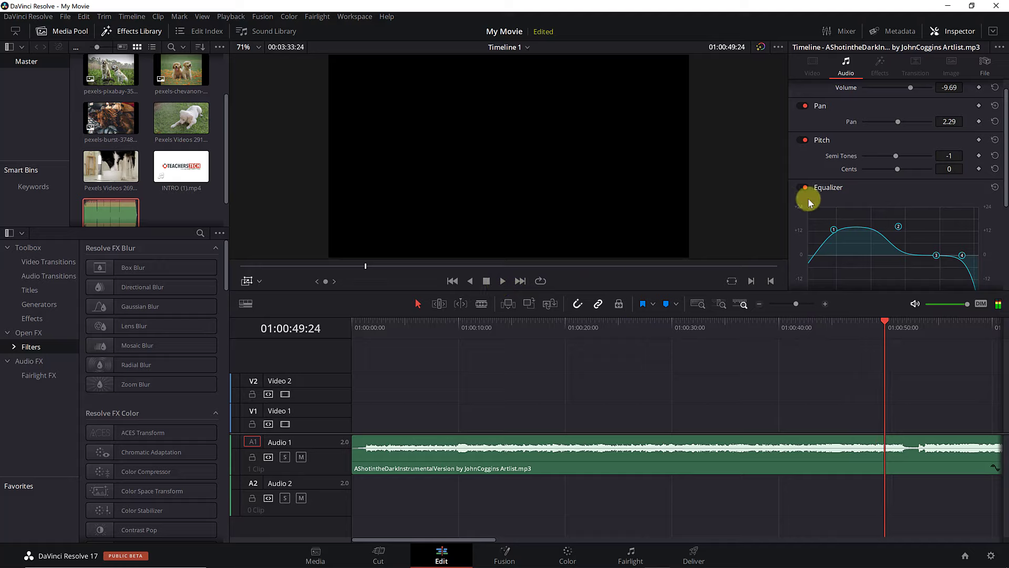
{"action": "scroll", "coordinate": [848, 211], "scroll_direction": "down", "scroll_amount": 1}
{"action": "scroll", "coordinate": [852, 210], "scroll_direction": "up", "scroll_amount": 2}
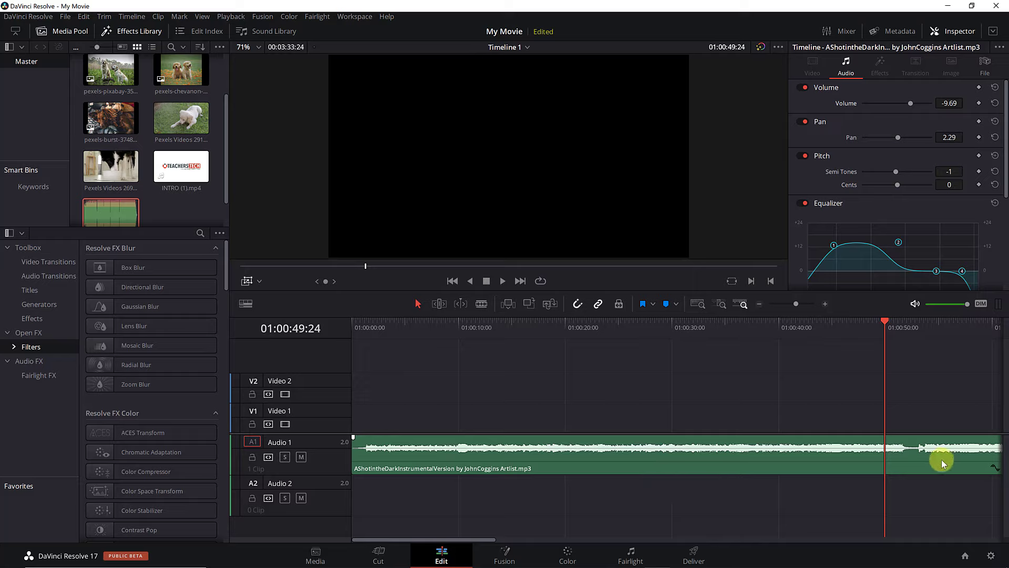
Show the music clip's volume curve and add a volume keyframe at 01:00:14:16.
{"action": "left_click", "coordinate": [995, 468]}
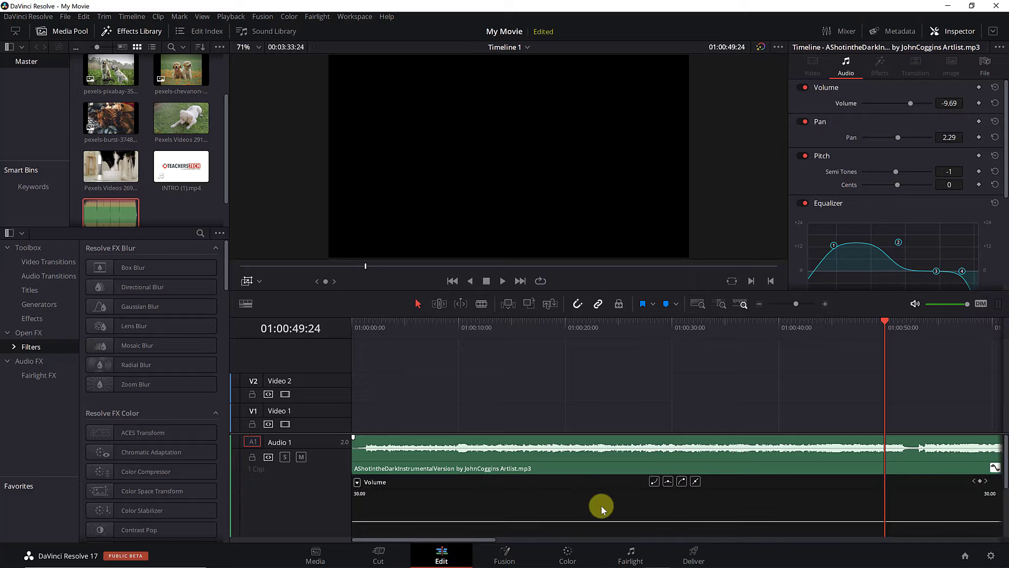
{"action": "scroll", "coordinate": [601, 509], "scroll_direction": "down", "scroll_amount": 2}
{"action": "scroll", "coordinate": [603, 503], "scroll_direction": "up", "scroll_amount": 2}
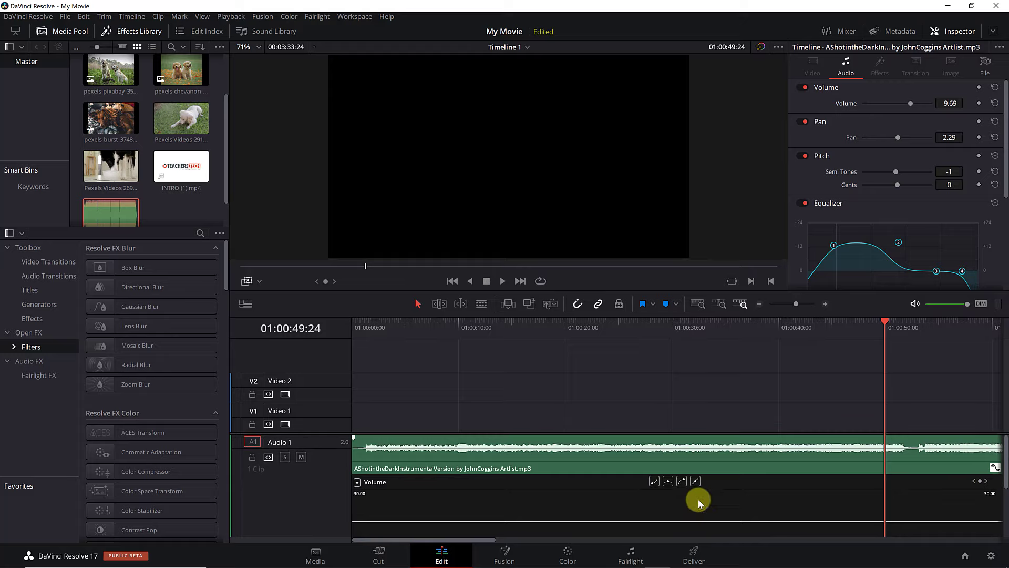
{"action": "left_click_drag", "start_coordinate": [886, 321], "coordinate": [508, 345]}
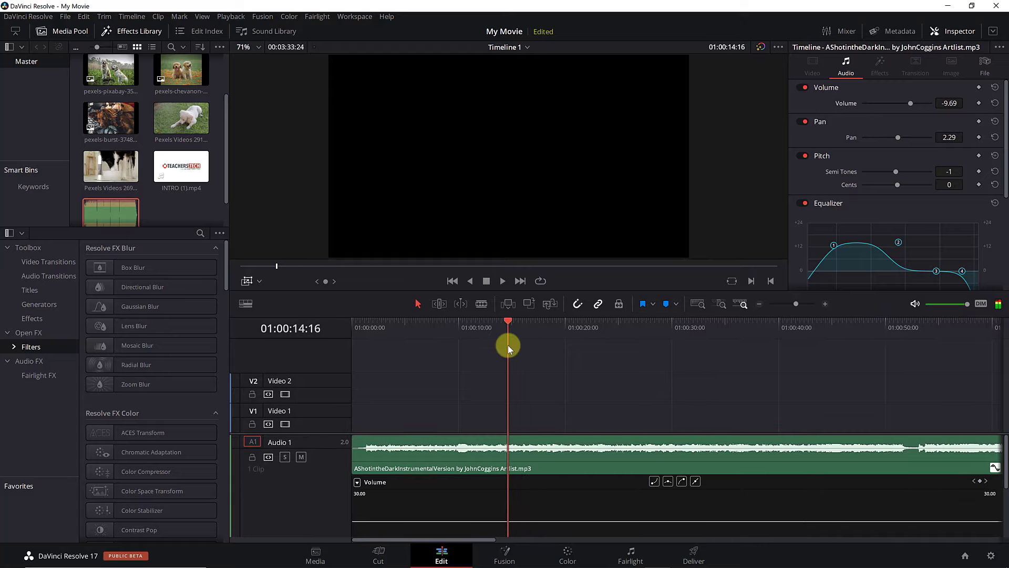
{"action": "left_click", "coordinate": [981, 482]}
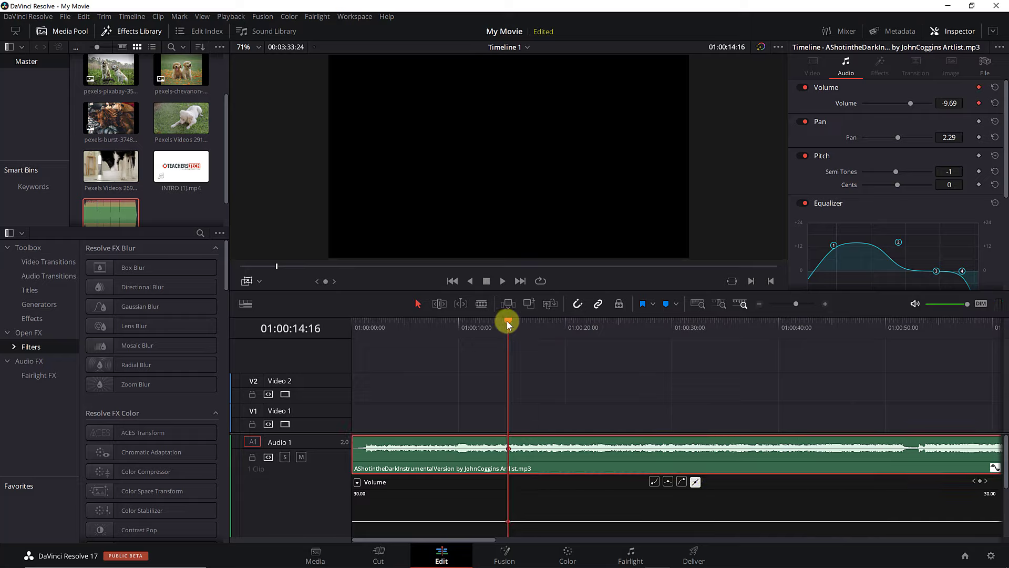
Add music volume keyframes at 01:00:20:07, 01:00:28:22 and 01:00:39:00.
{"action": "left_click_drag", "start_coordinate": [507, 322], "coordinate": [568, 323]}
{"action": "left_click", "coordinate": [981, 482]}
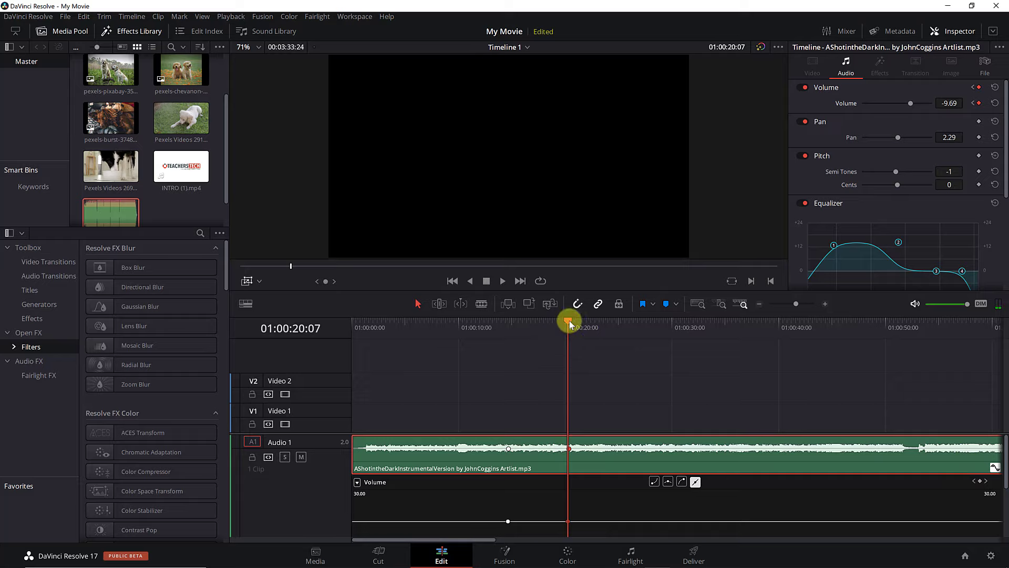
{"action": "left_click_drag", "start_coordinate": [569, 321], "coordinate": [660, 331]}
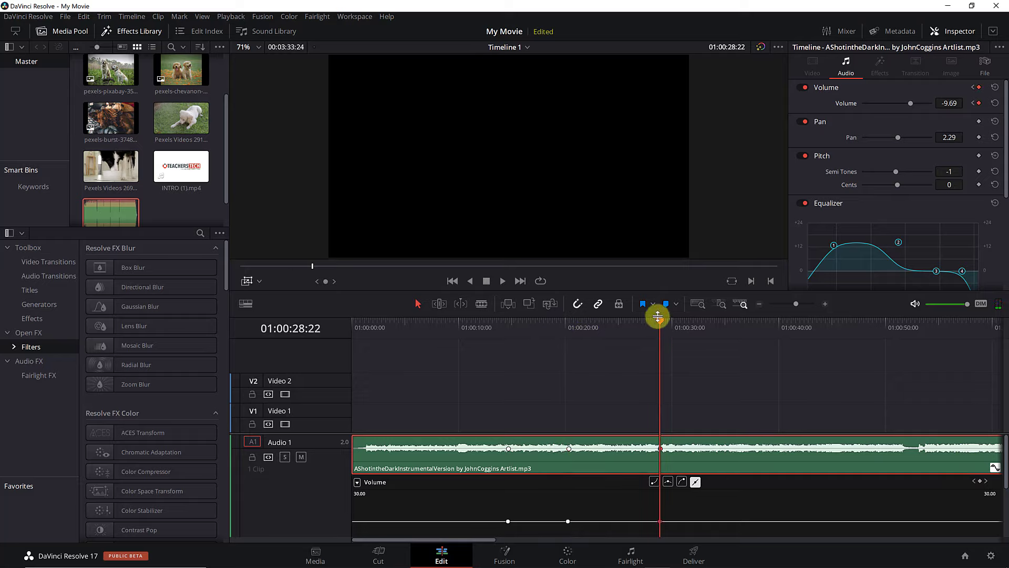
{"action": "left_click_drag", "start_coordinate": [657, 316], "coordinate": [767, 323]}
{"action": "left_click", "coordinate": [981, 482]}
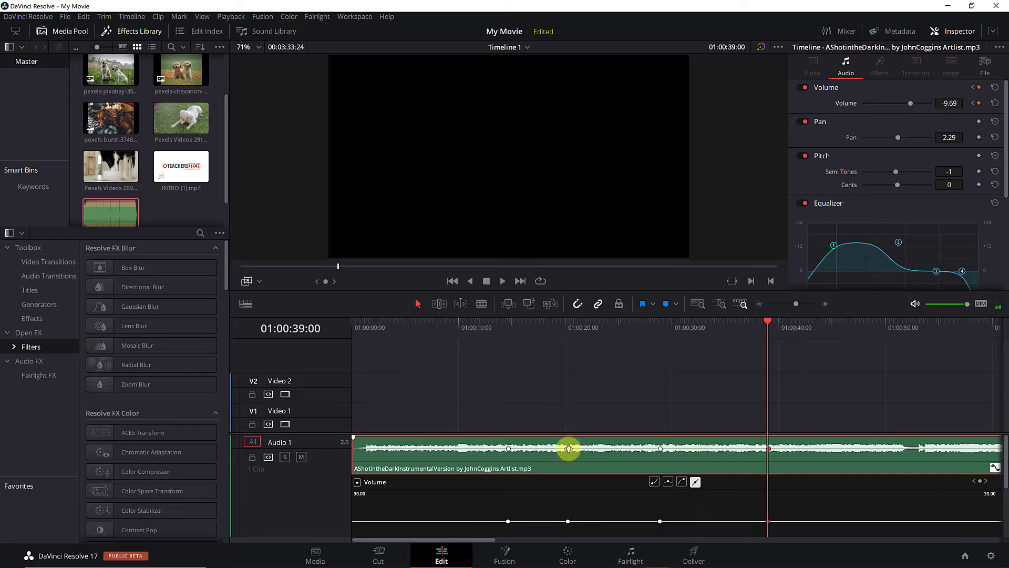
Lower the volume keyframe at 01:00:20:07, raise the one at 01:00:28:22, slightly lower the one at 01:00:39:00, and play the music.
{"action": "left_click_drag", "start_coordinate": [569, 448], "coordinate": [570, 469]}
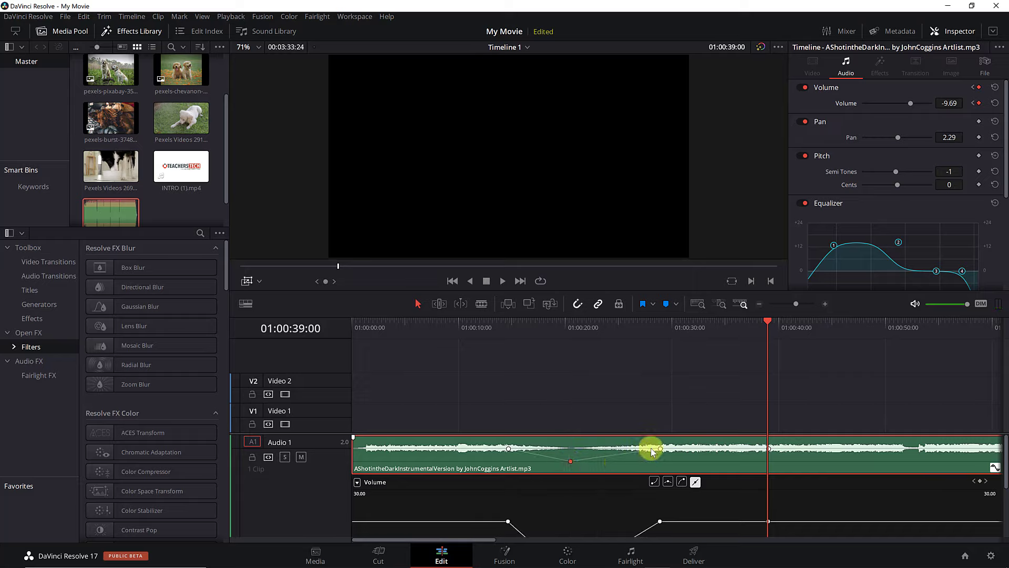
{"action": "left_click_drag", "start_coordinate": [660, 449], "coordinate": [661, 444]}
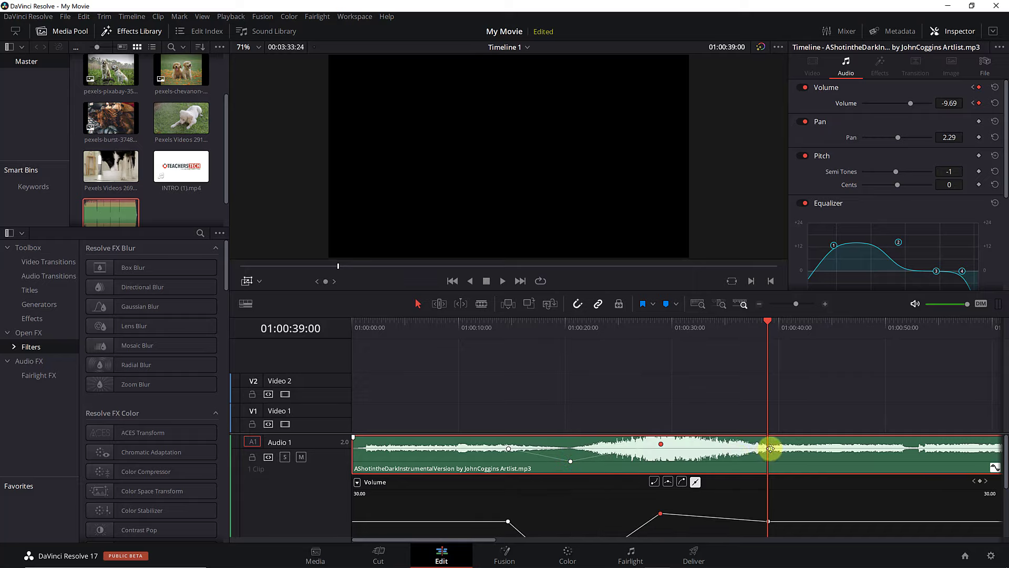
{"action": "left_click_drag", "start_coordinate": [770, 449], "coordinate": [770, 452]}
{"action": "left_click_drag", "start_coordinate": [768, 322], "coordinate": [501, 328]}
{"action": "key", "text": "space"}
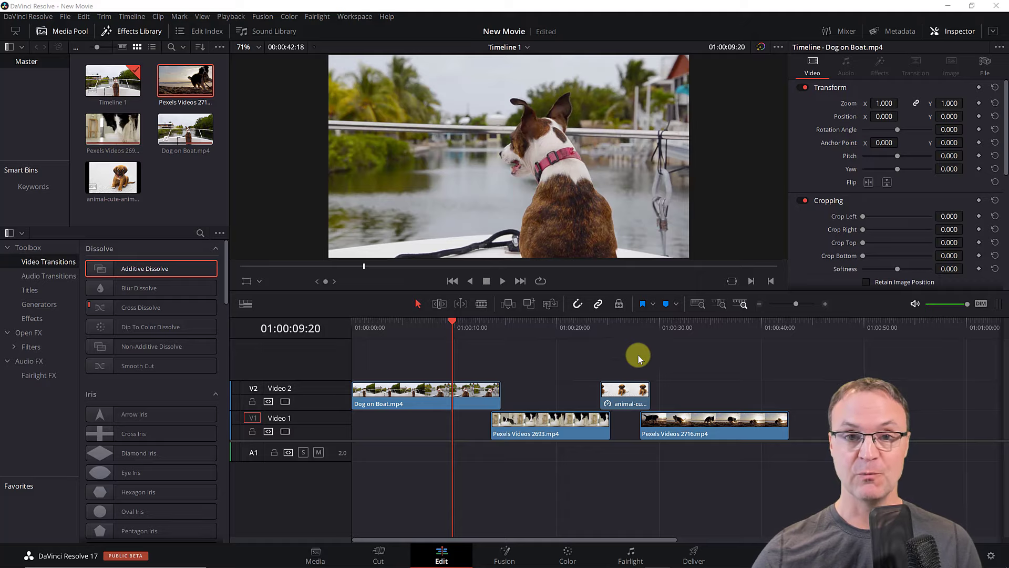
Play the cut from Dog on Boat.mp4 to Pexels Videos 2693.mp4 in the New Movie project and return the playhead to 01:00:13:14.
{"action": "left_click_drag", "start_coordinate": [451, 323], "coordinate": [477, 324]}
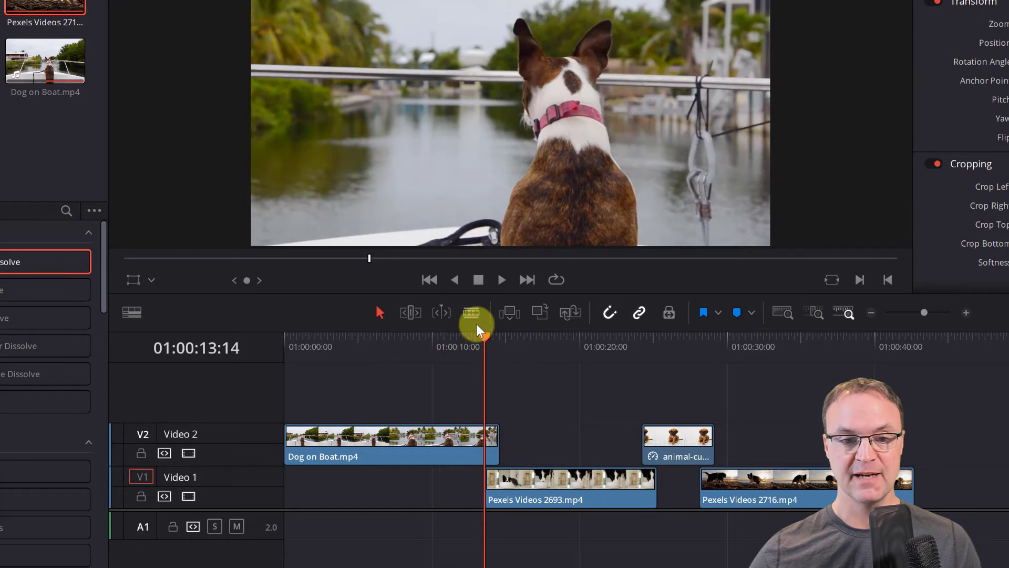
{"action": "left_click", "coordinate": [500, 280]}
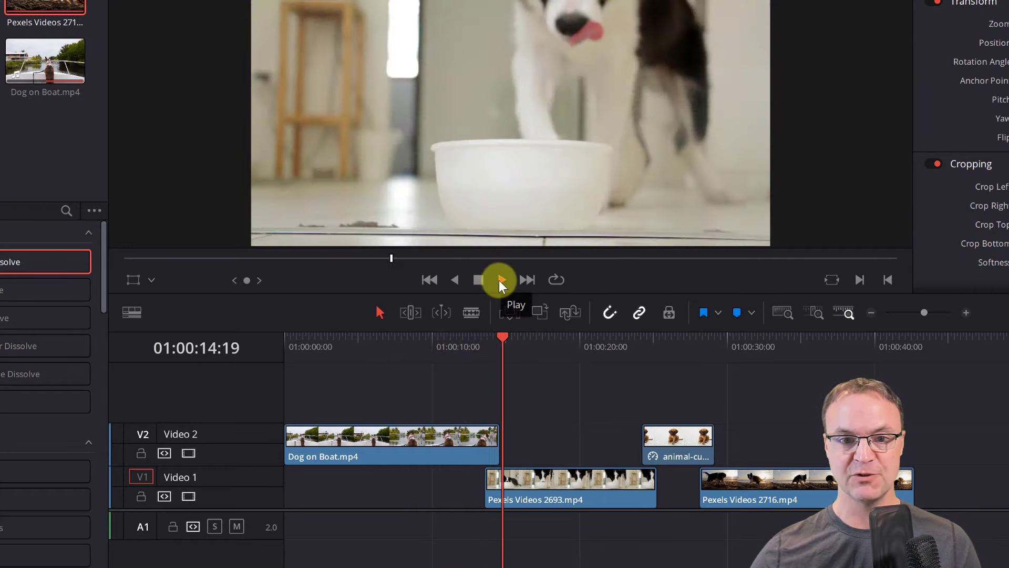
{"action": "left_click", "coordinate": [475, 284]}
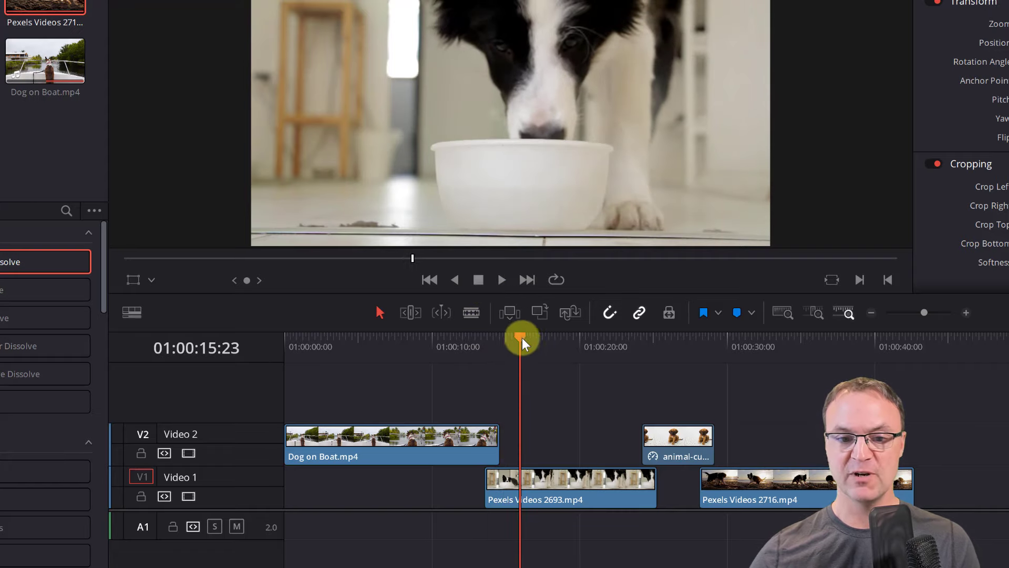
{"action": "left_click_drag", "start_coordinate": [523, 338], "coordinate": [494, 343]}
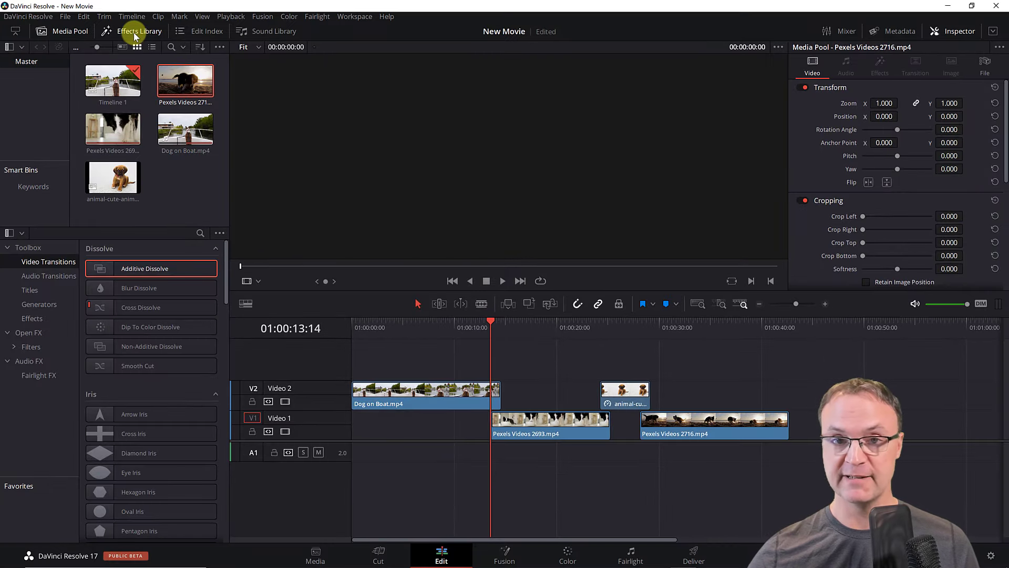
Apply the Additive Dissolve video transition to the end of the Dog on Boat.mp4 clip on Video 2.
{"action": "left_click", "coordinate": [134, 35]}
{"action": "left_click", "coordinate": [133, 32]}
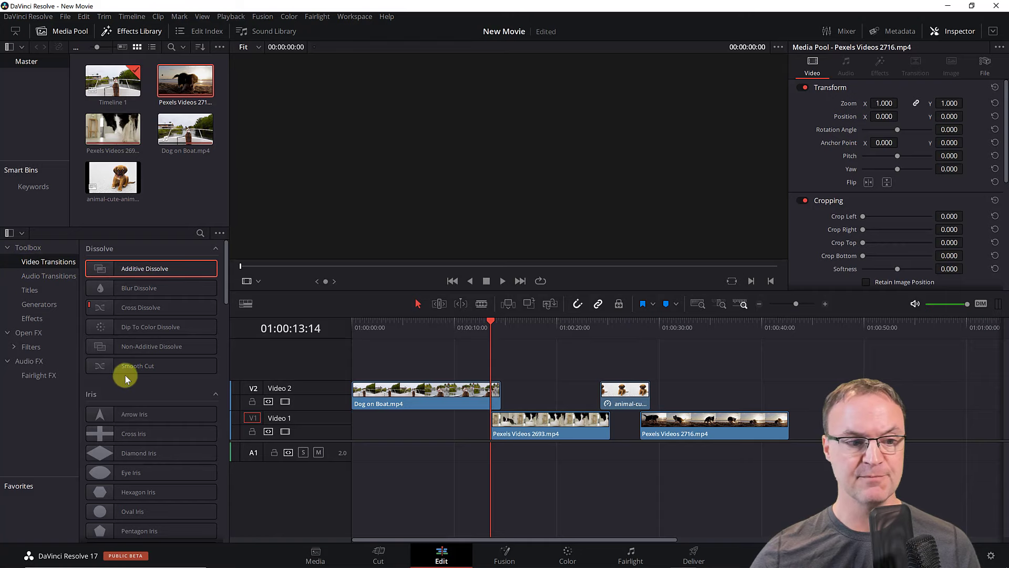
{"action": "mouse_move", "coordinate": [104, 275]}
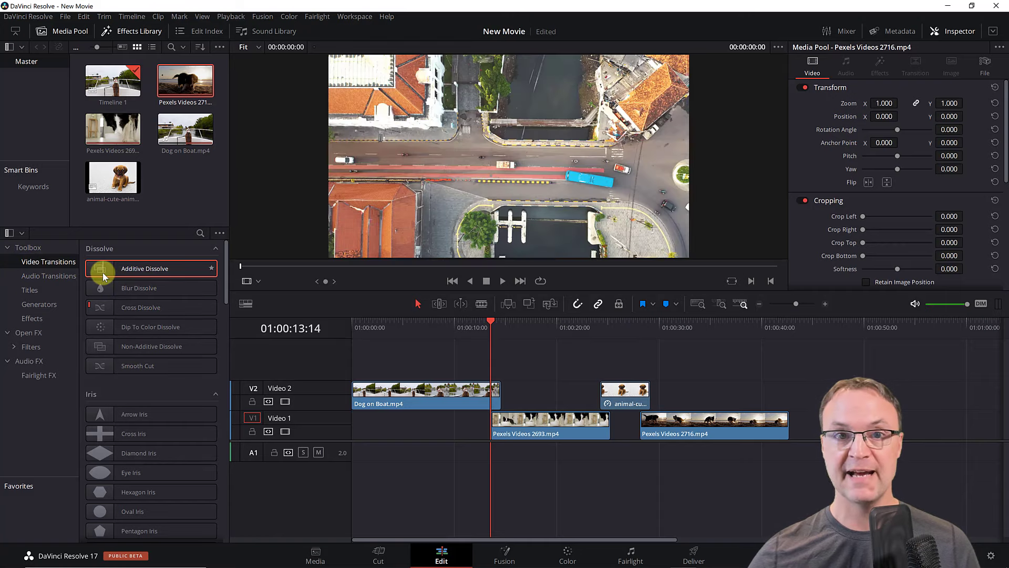
{"action": "left_click_drag", "start_coordinate": [103, 275], "coordinate": [469, 380]}
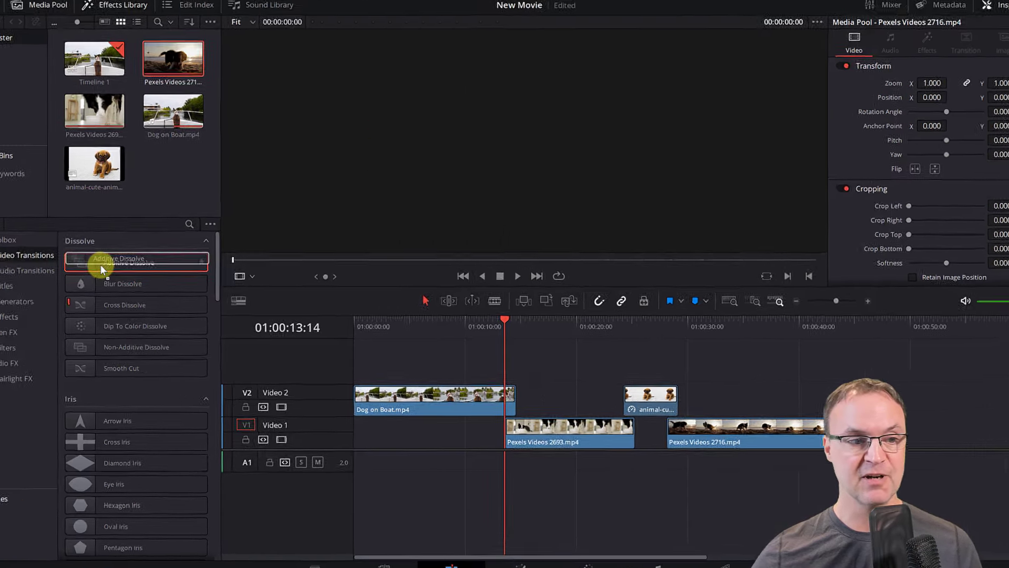
{"action": "left_click_drag", "start_coordinate": [521, 398], "coordinate": [543, 406]}
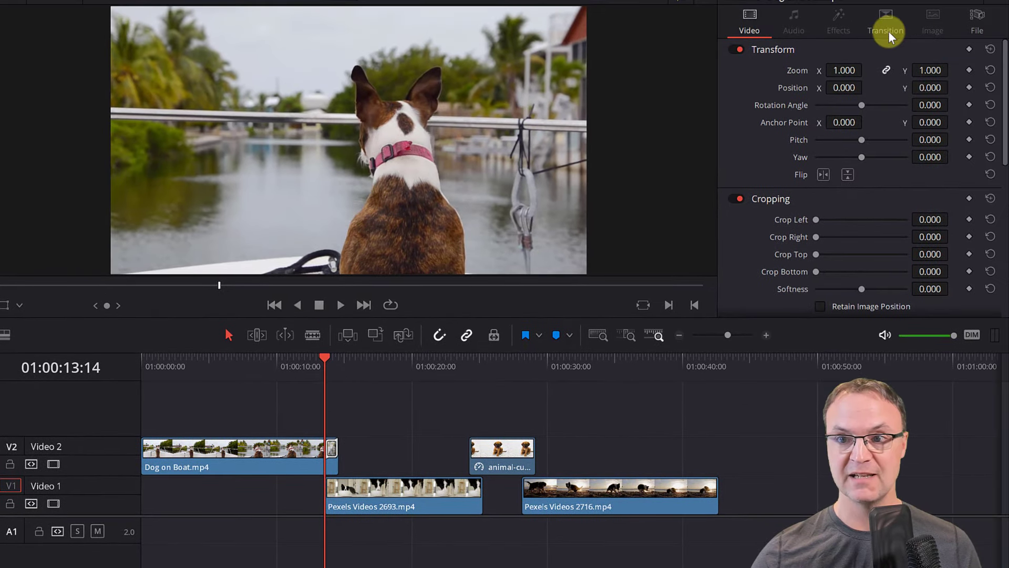
Show the Additive Dissolve's transition settings and play the dissolve at the end of Dog on Boat.mp4 twice.
{"action": "left_click", "coordinate": [888, 24]}
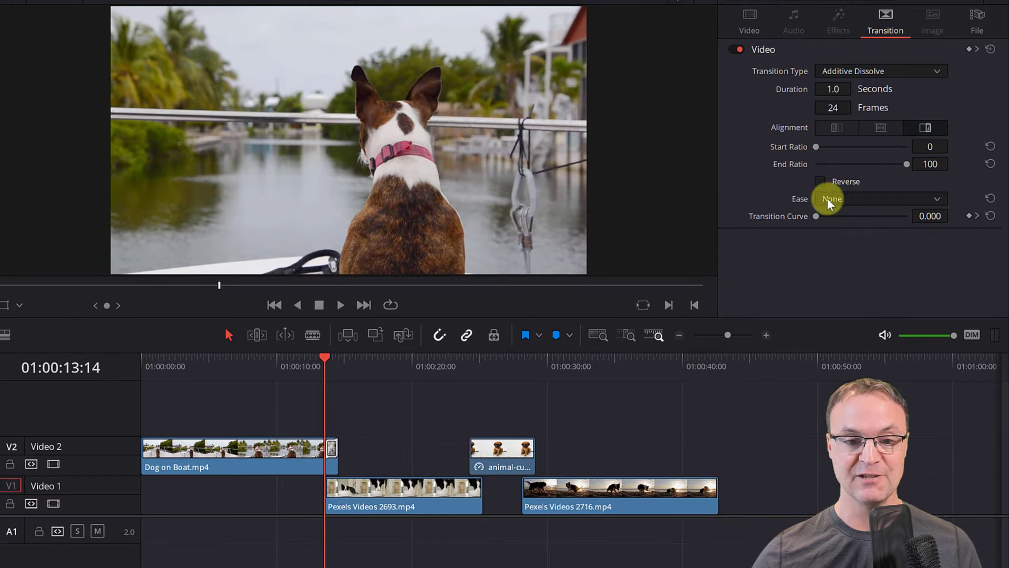
{"action": "left_click", "coordinate": [339, 307]}
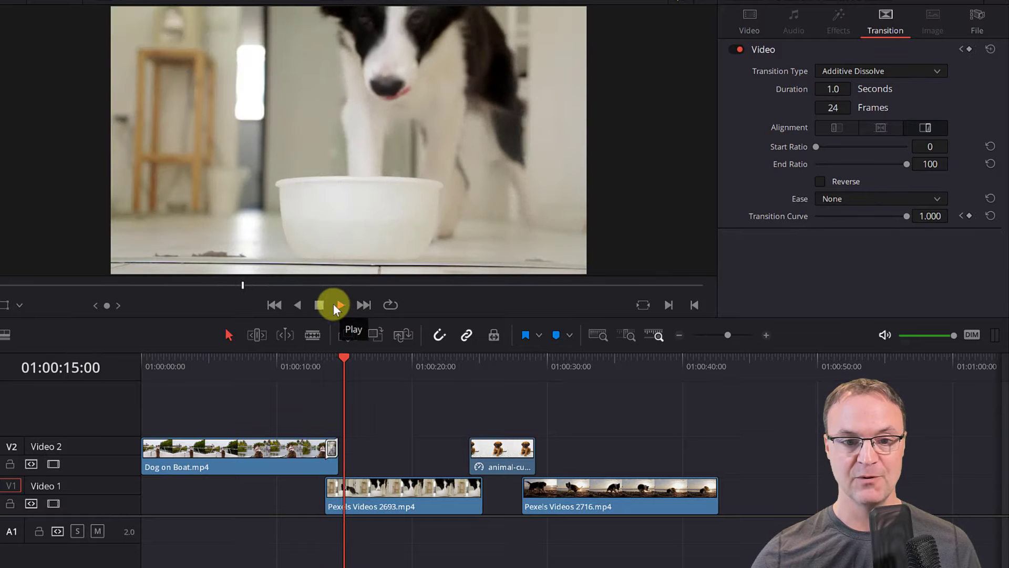
{"action": "left_click", "coordinate": [297, 356]}
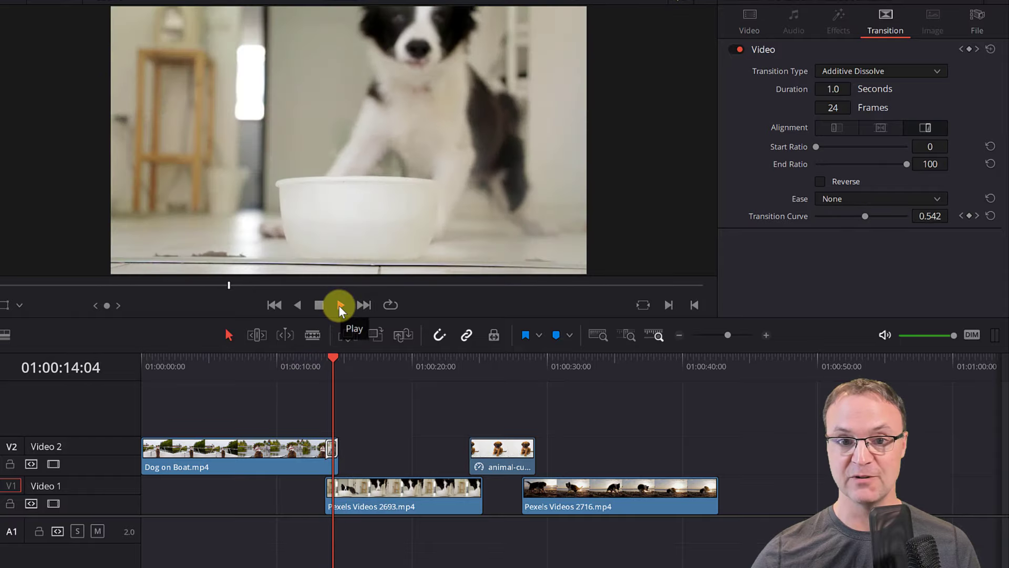
{"action": "left_click", "coordinate": [327, 381]}
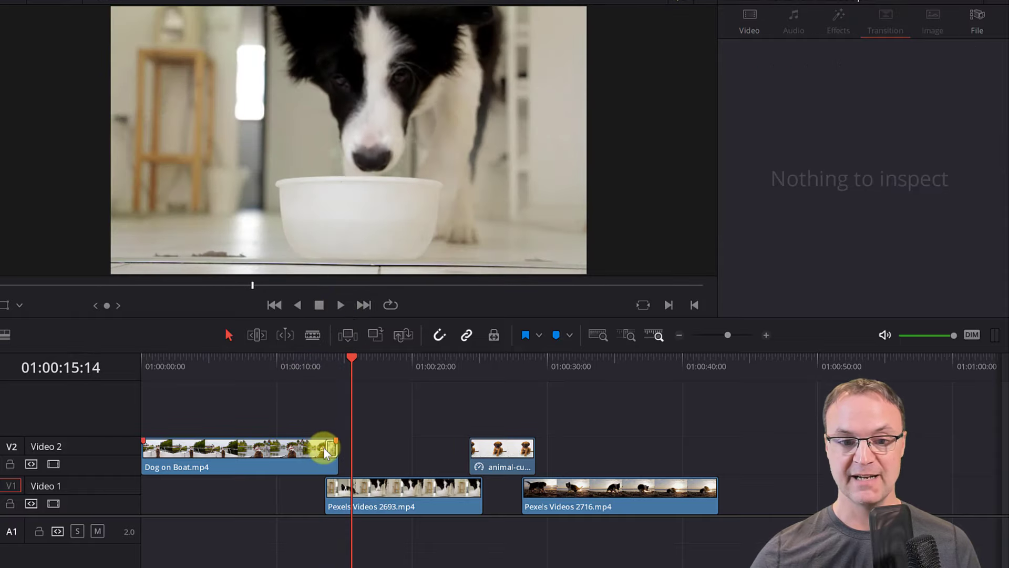
Change the transition type at the end of Dog on Boat.mp4 to Center Wipe and play it from 01:00:13:14.
{"action": "mouse_move", "coordinate": [326, 448]}
{"action": "left_mouse_down"}
{"action": "mouse_move", "coordinate": [313, 447]}
{"action": "mouse_move", "coordinate": [325, 447]}
{"action": "left_mouse_up"}
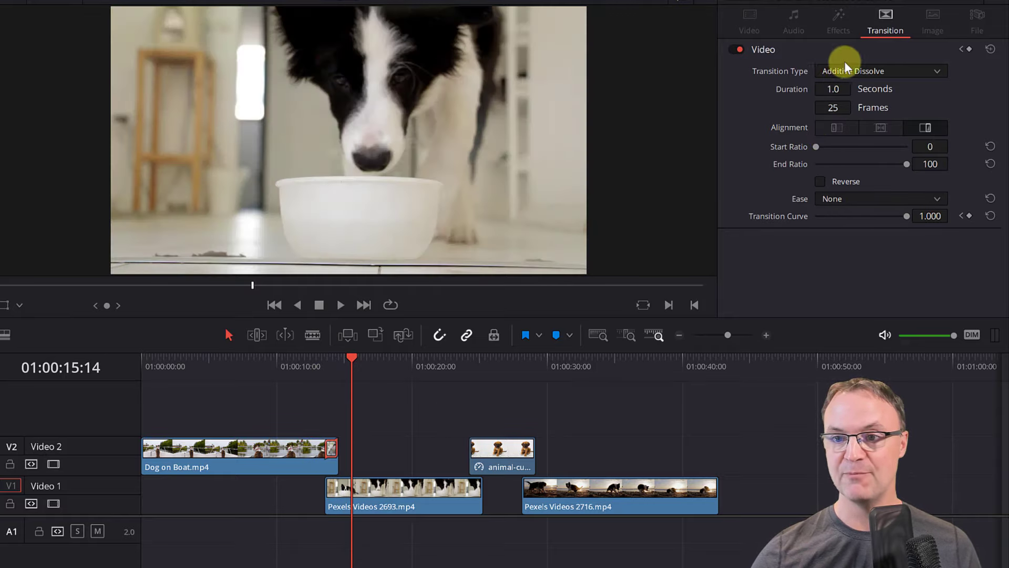
{"action": "left_click", "coordinate": [884, 72]}
{"action": "left_click", "coordinate": [869, 134]}
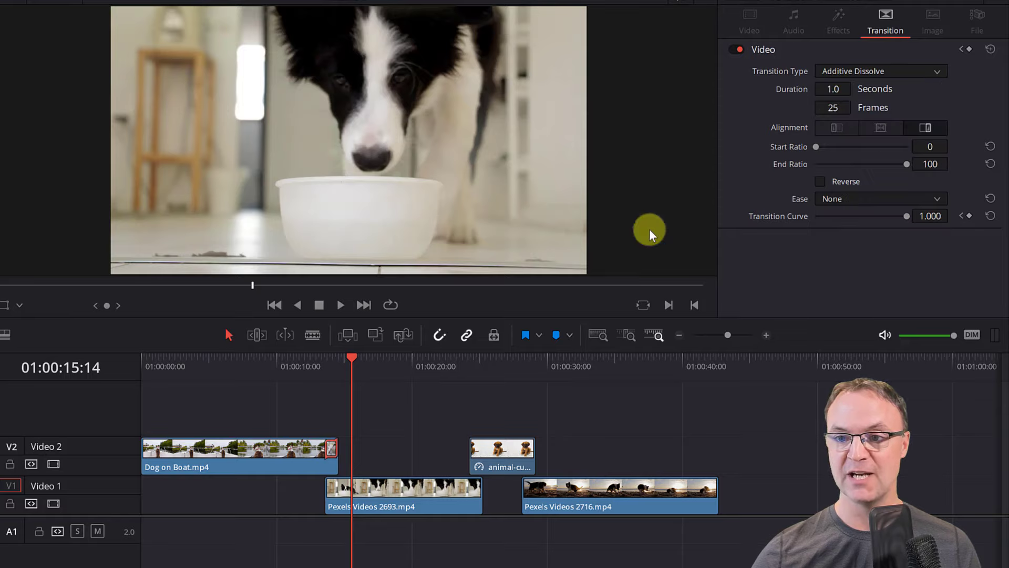
{"action": "left_click_drag", "start_coordinate": [356, 358], "coordinate": [323, 357]}
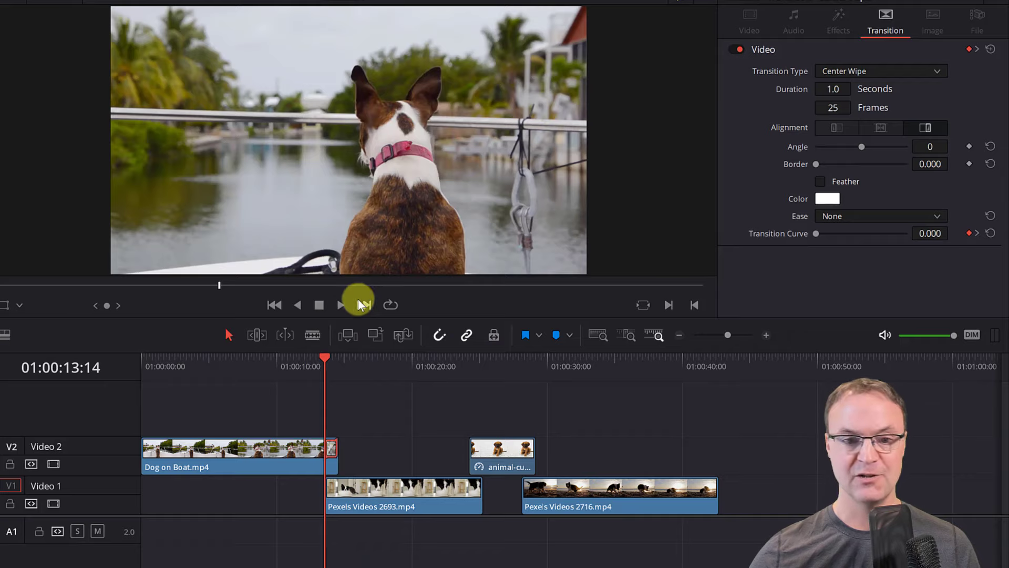
{"action": "left_click", "coordinate": [339, 305]}
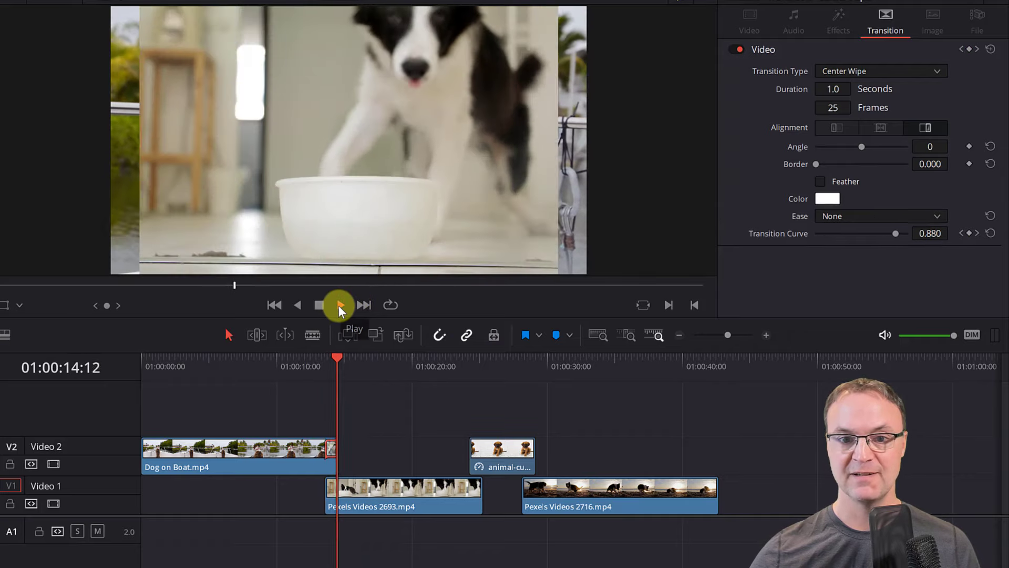
{"action": "left_click", "coordinate": [321, 304]}
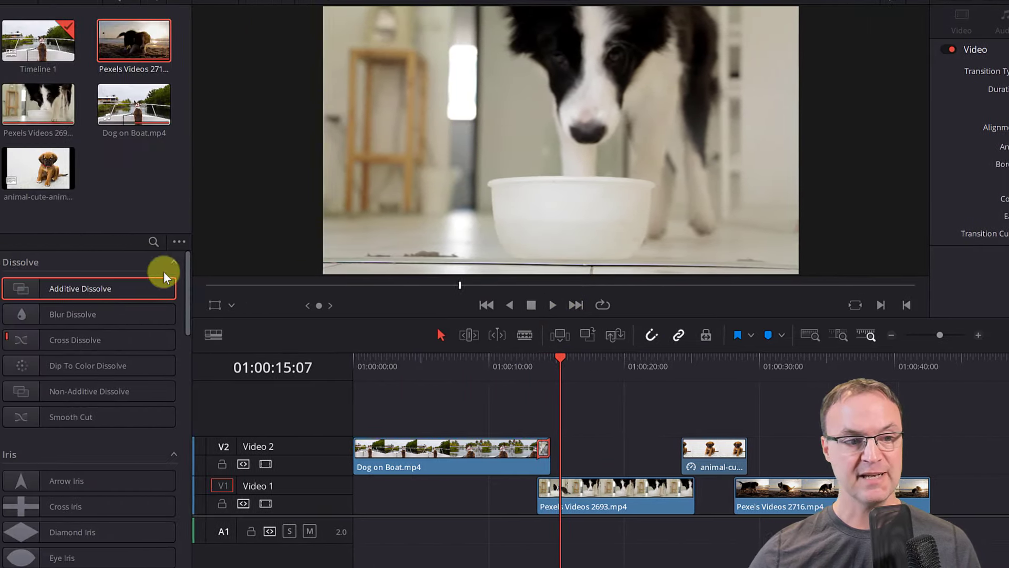
Try the Cross Iris transition at the end of Pexels Videos 2693.mp4 and play it from 01:00:24:06.
{"action": "scroll", "coordinate": [86, 472], "scroll_direction": "down", "scroll_amount": 1}
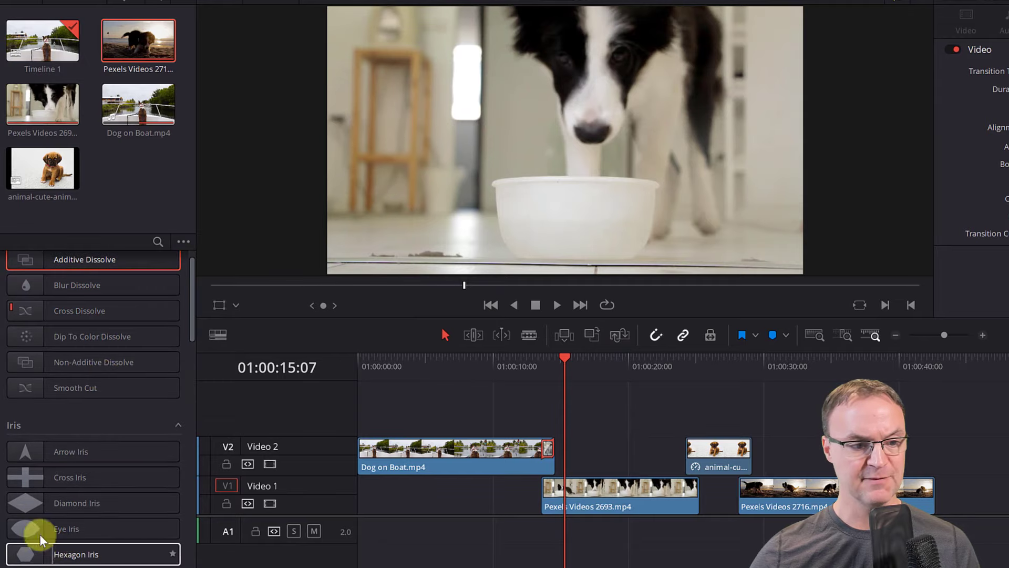
{"action": "left_click_drag", "start_coordinate": [21, 479], "coordinate": [684, 491]}
{"action": "left_click_drag", "start_coordinate": [568, 349], "coordinate": [685, 371]}
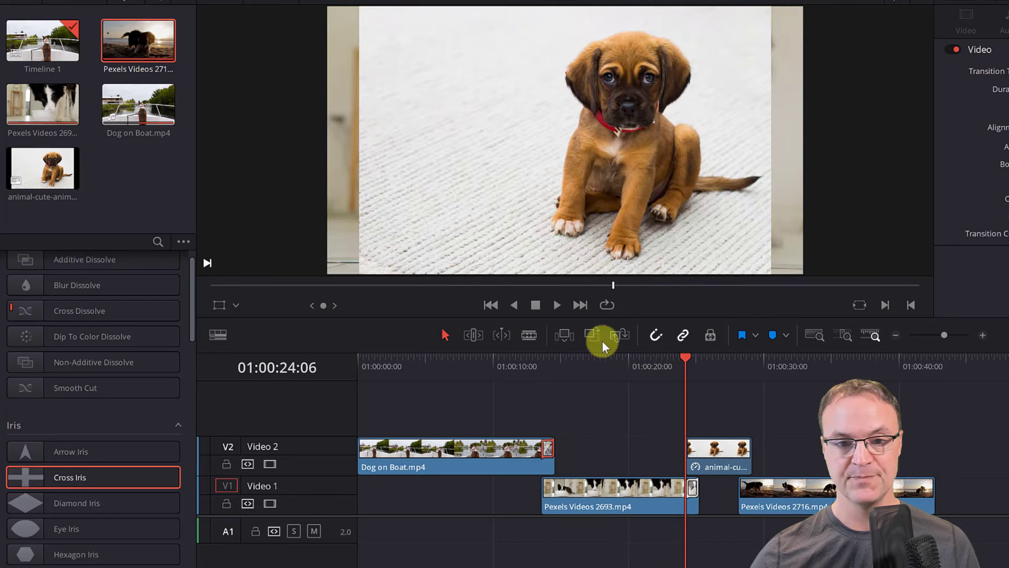
{"action": "left_click", "coordinate": [554, 304]}
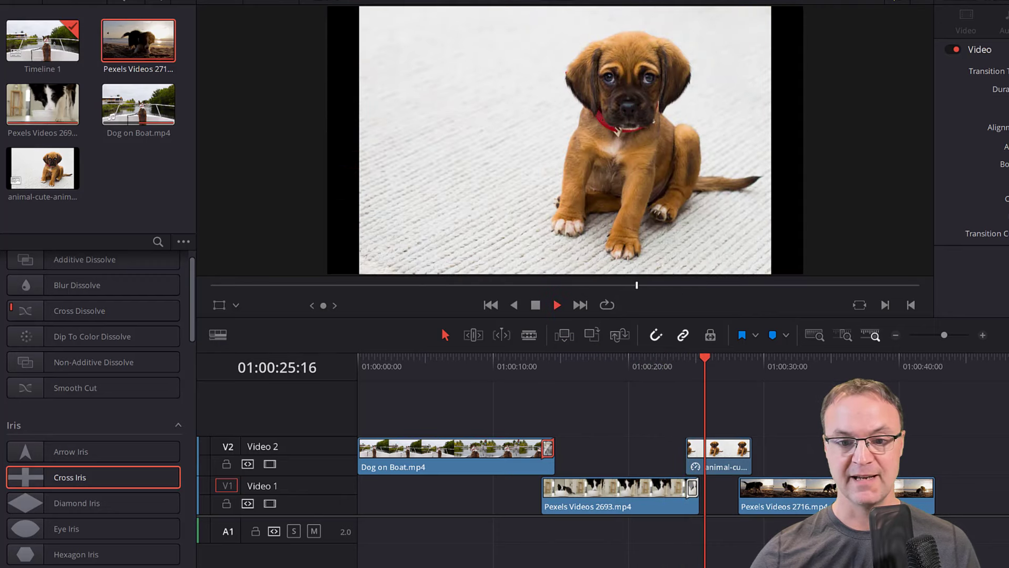
{"action": "left_click", "coordinate": [536, 305]}
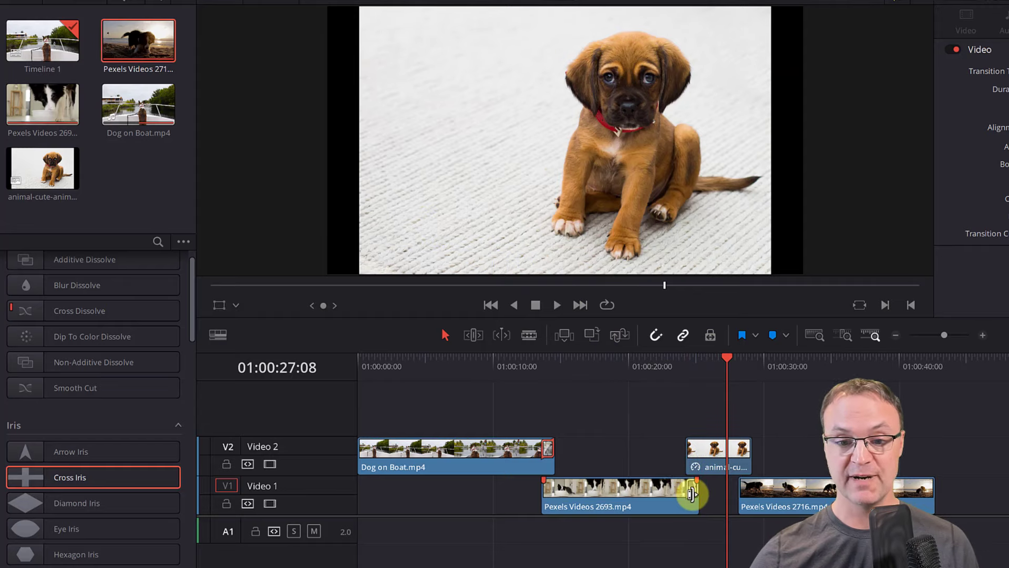
Delete the Cross Iris transition from the end of Pexels Videos 2693.mp4.
{"action": "left_click", "coordinate": [692, 492]}
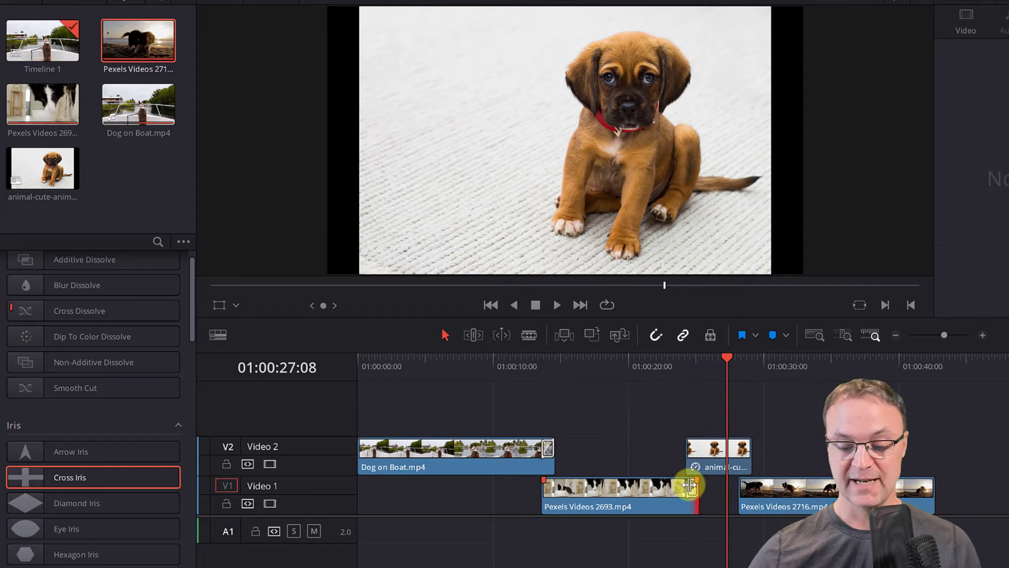
{"action": "left_click", "coordinate": [692, 487]}
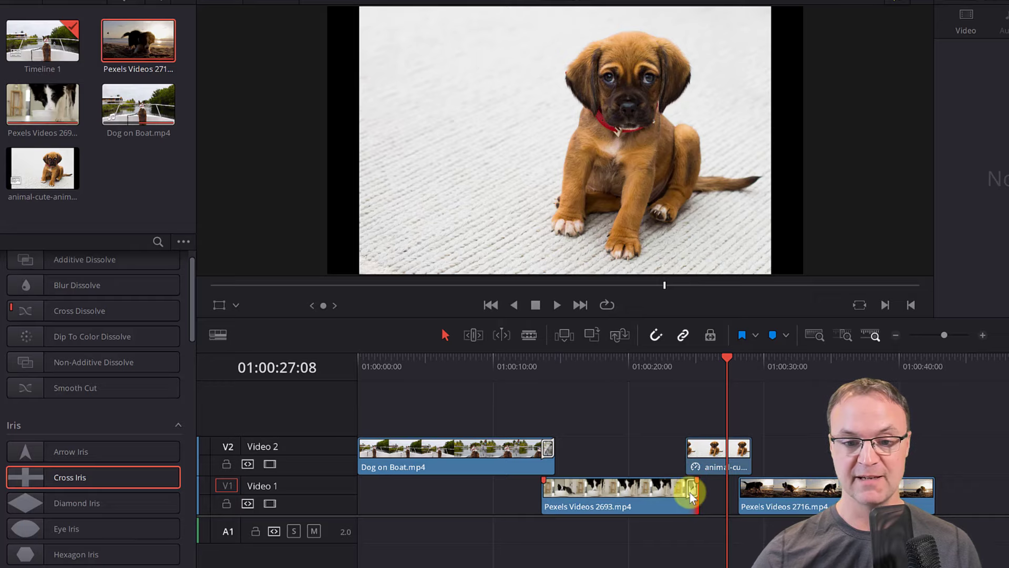
{"action": "left_click", "coordinate": [689, 494]}
{"action": "key", "text": "Delete"}
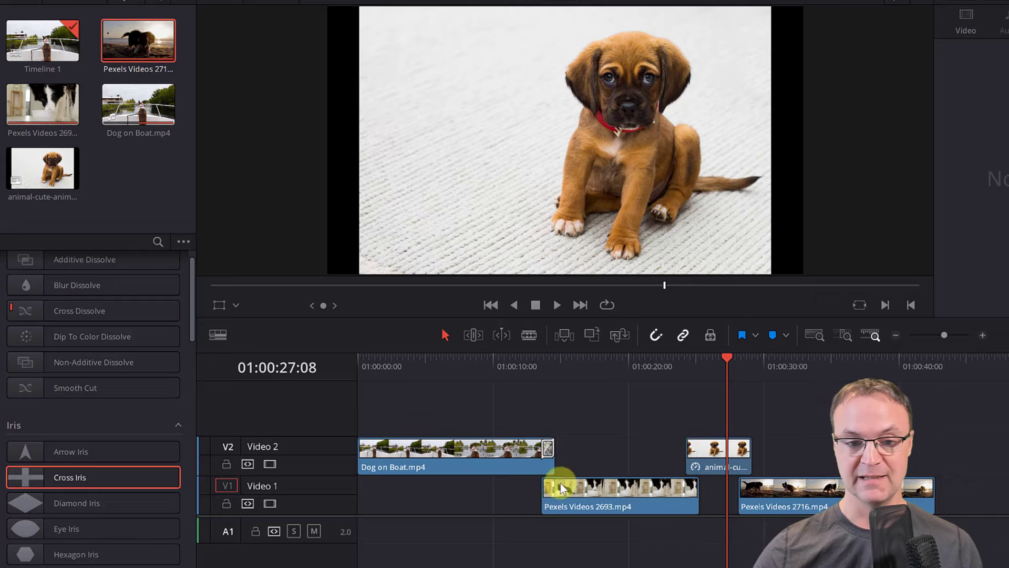
Apply the Cross Iris transition to the start of the puppy image clip on Video 2 and play it back twice.
{"action": "left_click_drag", "start_coordinate": [22, 481], "coordinate": [705, 464]}
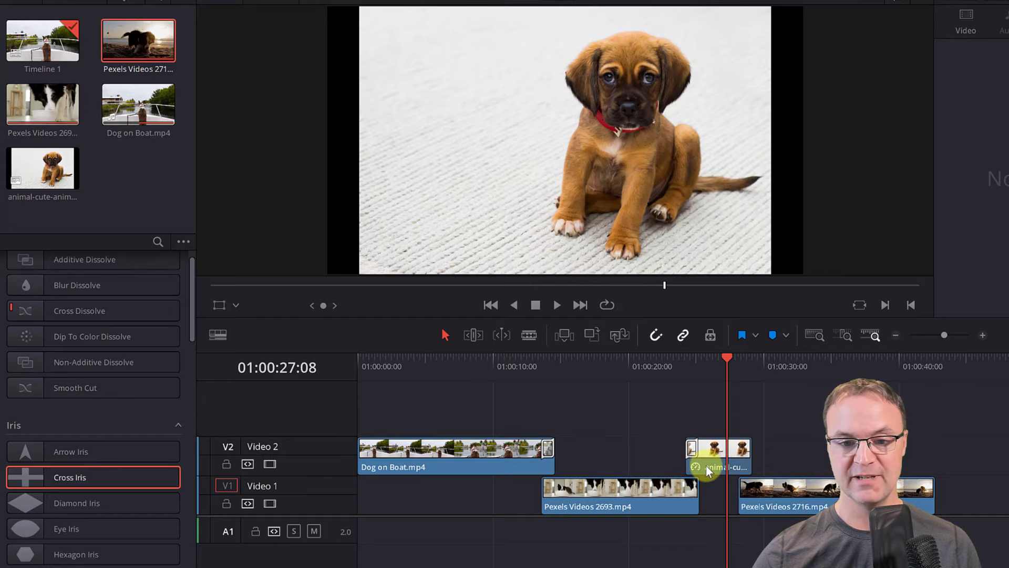
{"action": "left_click", "coordinate": [725, 355]}
{"action": "left_click_drag", "start_coordinate": [725, 357], "coordinate": [684, 365]}
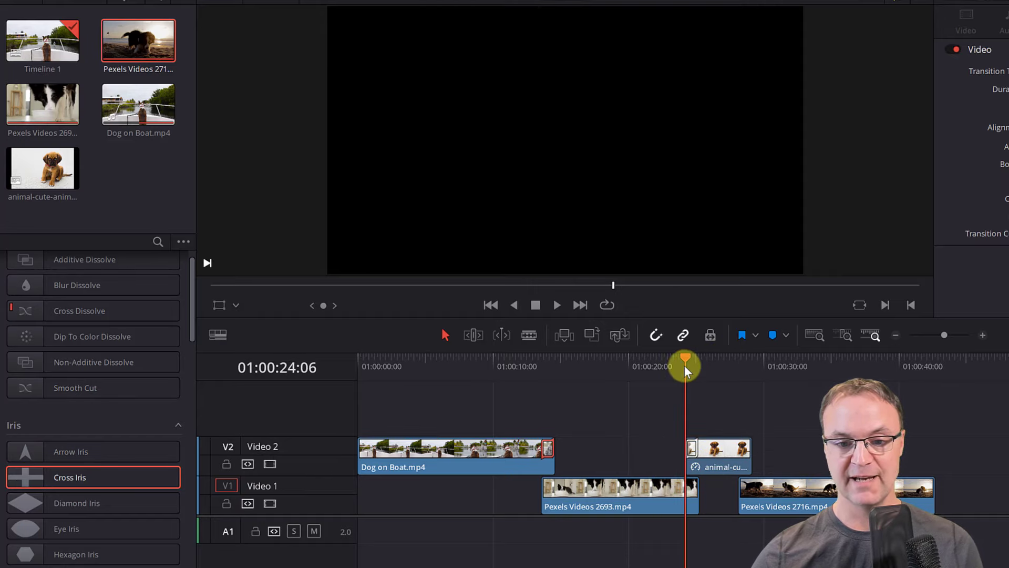
{"action": "key", "text": "space"}
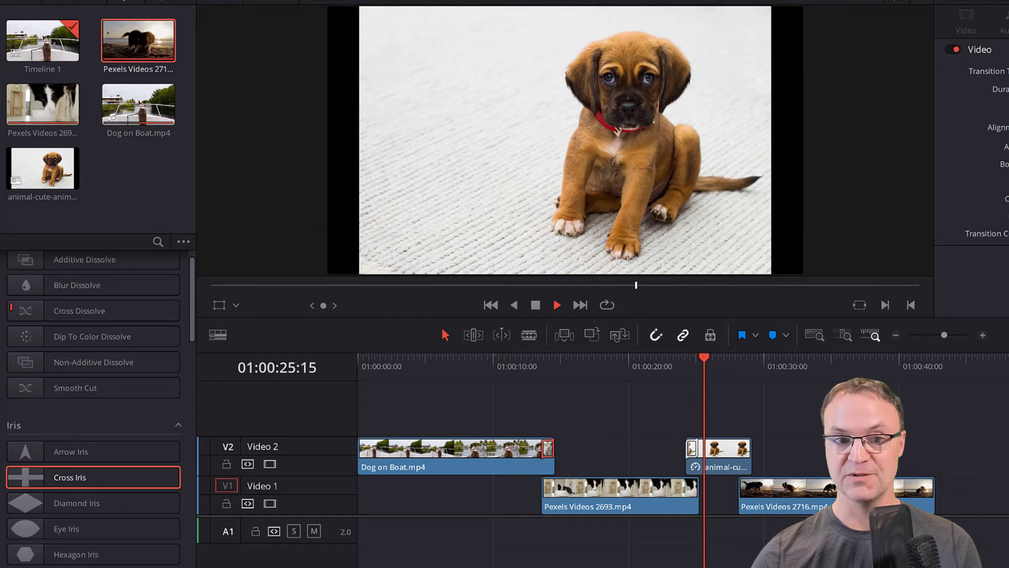
{"action": "key", "text": "space"}
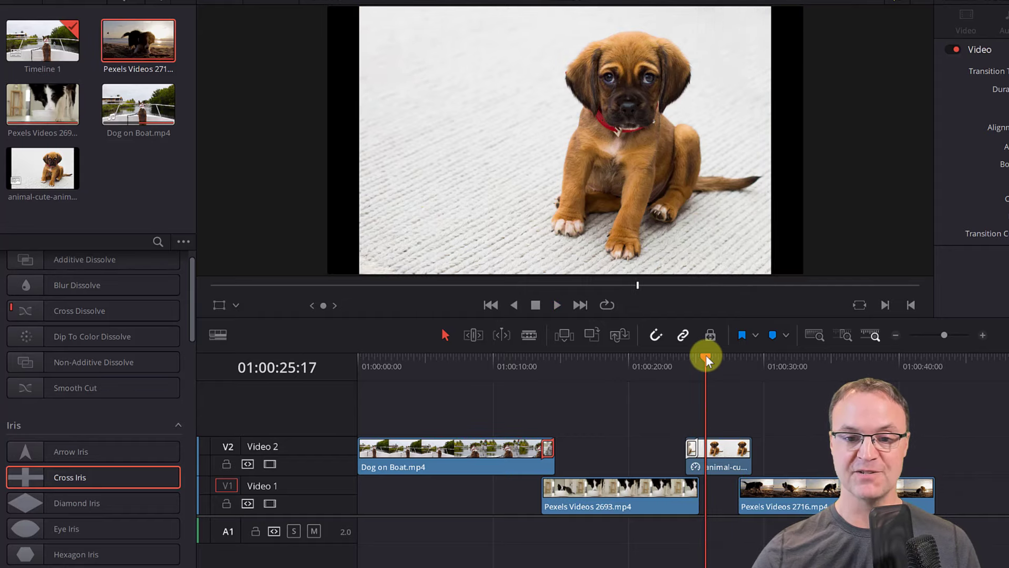
{"action": "left_click_drag", "start_coordinate": [706, 355], "coordinate": [664, 369]}
{"action": "key", "text": "space"}
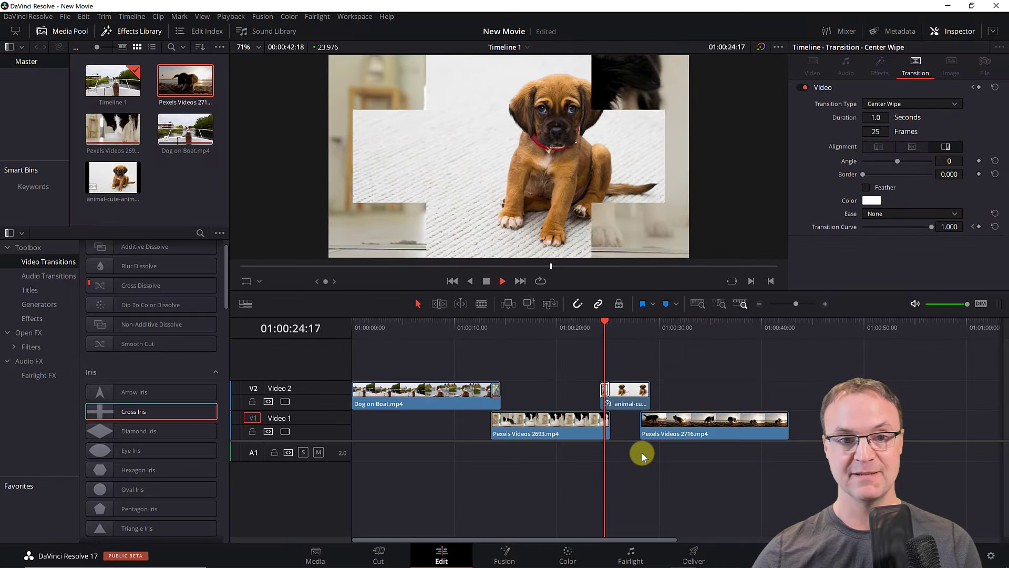
Stop playback and show the available audio transitions in the effects library.
{"action": "key", "text": "space"}
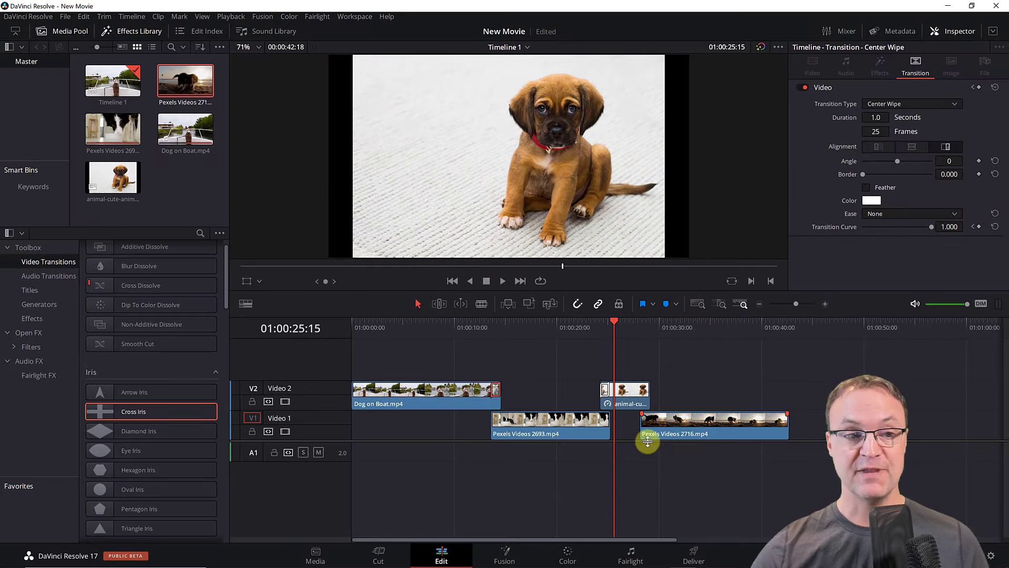
{"action": "left_click", "coordinate": [51, 279]}
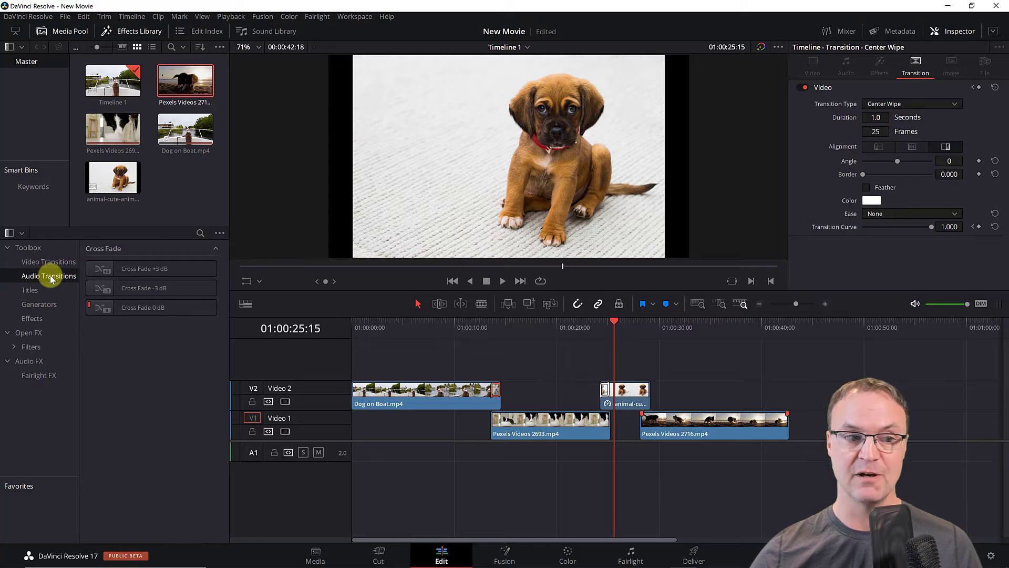
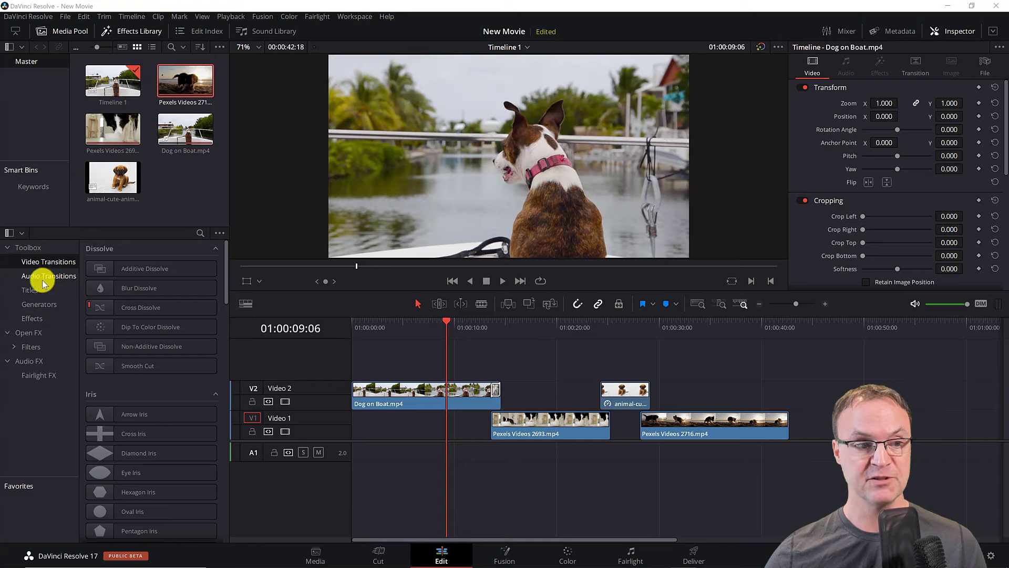
Add the basic Text title on a new Video 3 track above Dog on Boat.mp4 and play it from its start.
{"action": "left_click", "coordinate": [30, 289]}
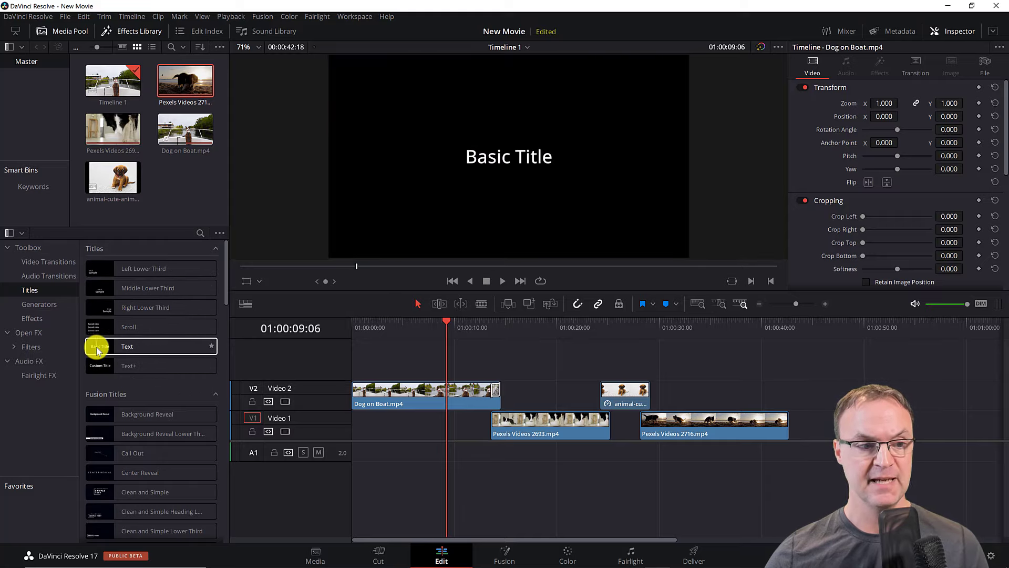
{"action": "left_click_drag", "start_coordinate": [96, 347], "coordinate": [424, 367]}
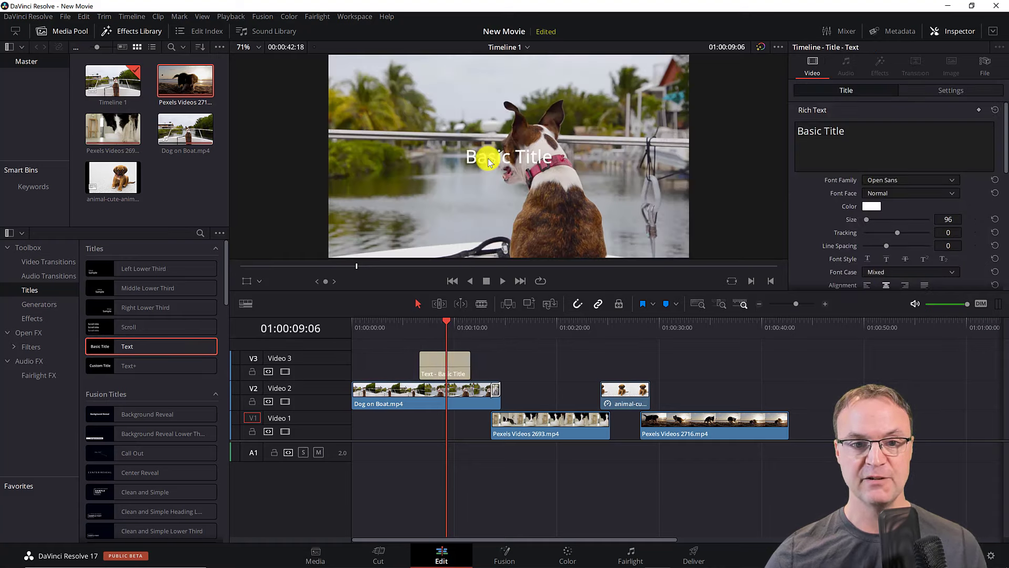
{"action": "left_click_drag", "start_coordinate": [450, 325], "coordinate": [419, 323]}
{"action": "left_click", "coordinate": [502, 282]}
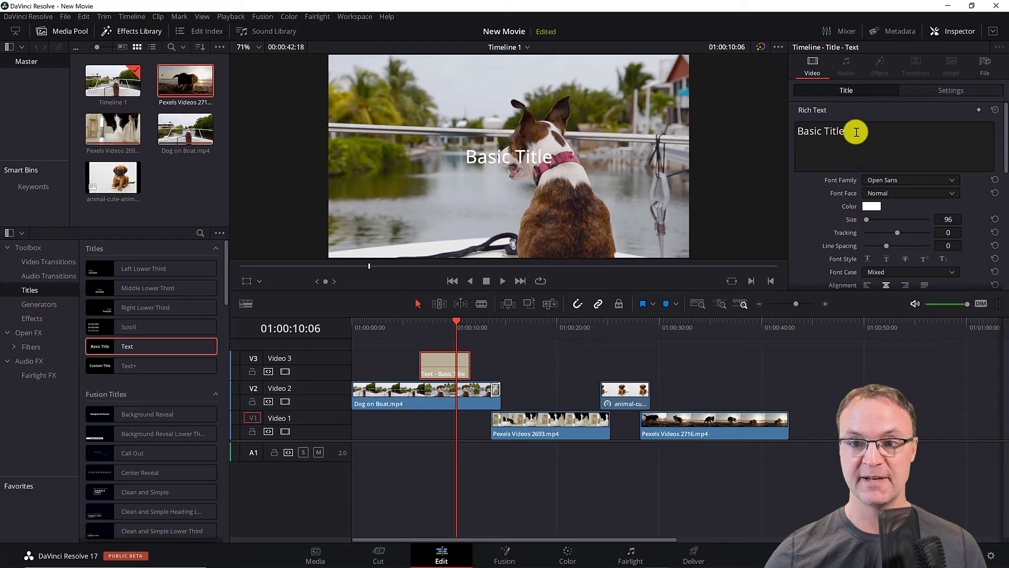
Replace the title's text with "Dog on a Boat".
{"action": "left_click_drag", "start_coordinate": [857, 132], "coordinate": [786, 131]}
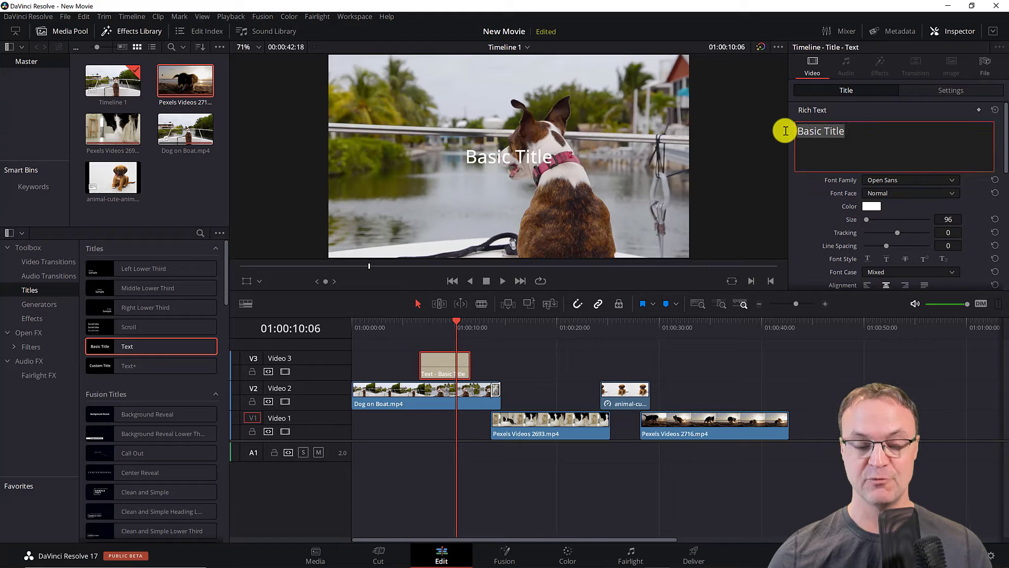
{"action": "type", "text": "Dog"}
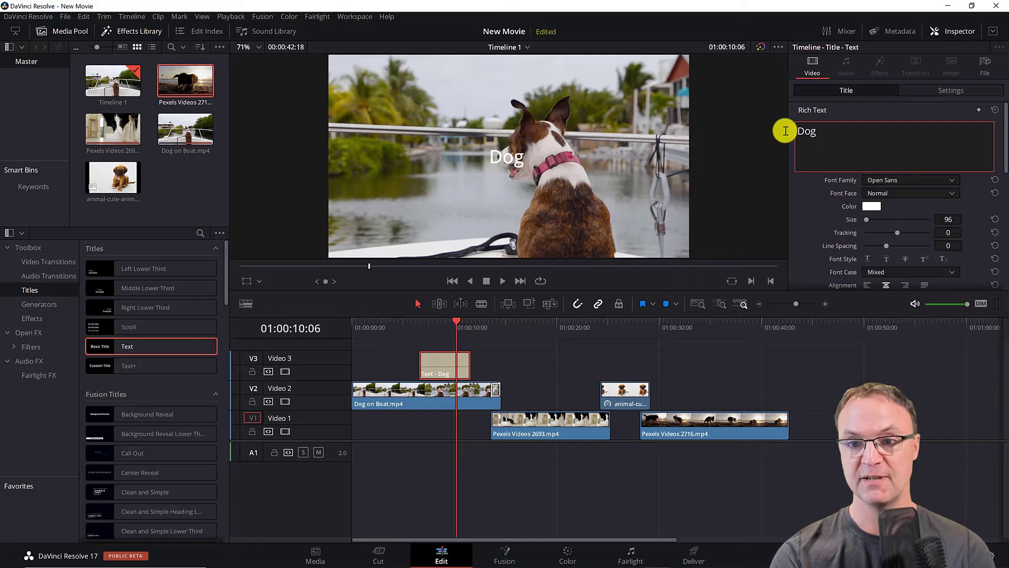
{"action": "type", "text": " on a Boat"}
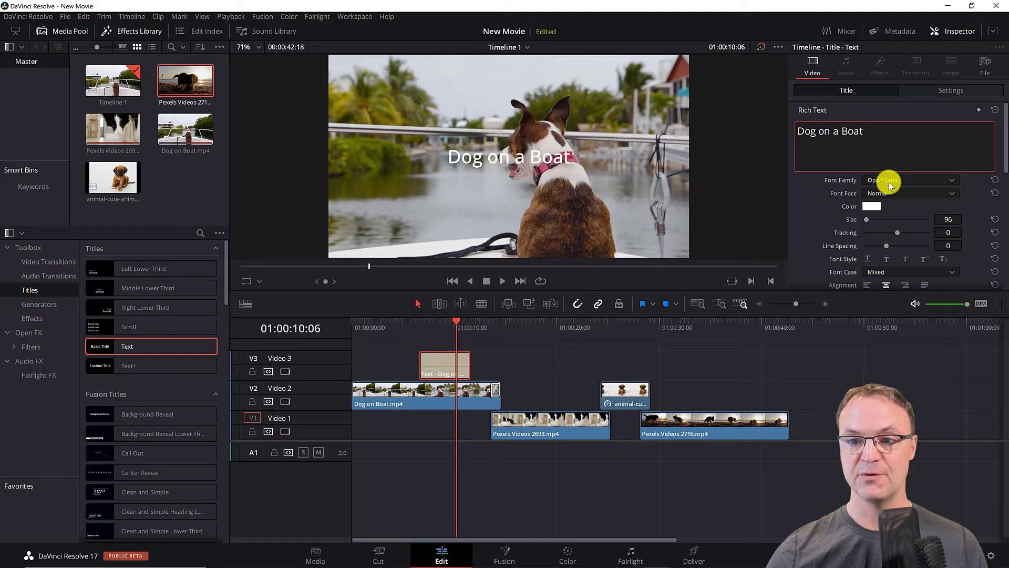
Set the title's font to Open Sans ExtraBold and its color to red #aa0000.
{"action": "left_click", "coordinate": [890, 184]}
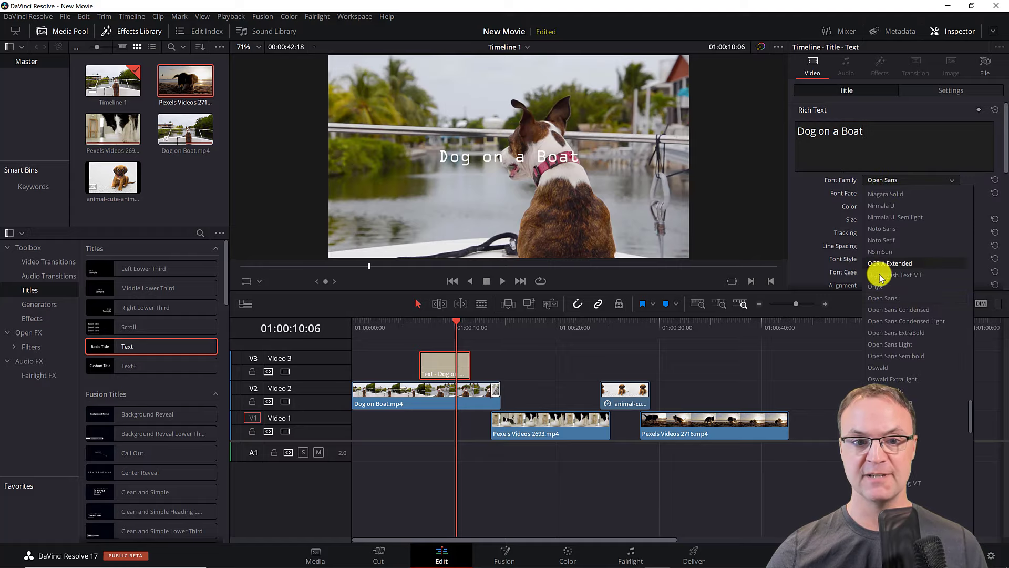
{"action": "left_click", "coordinate": [892, 332]}
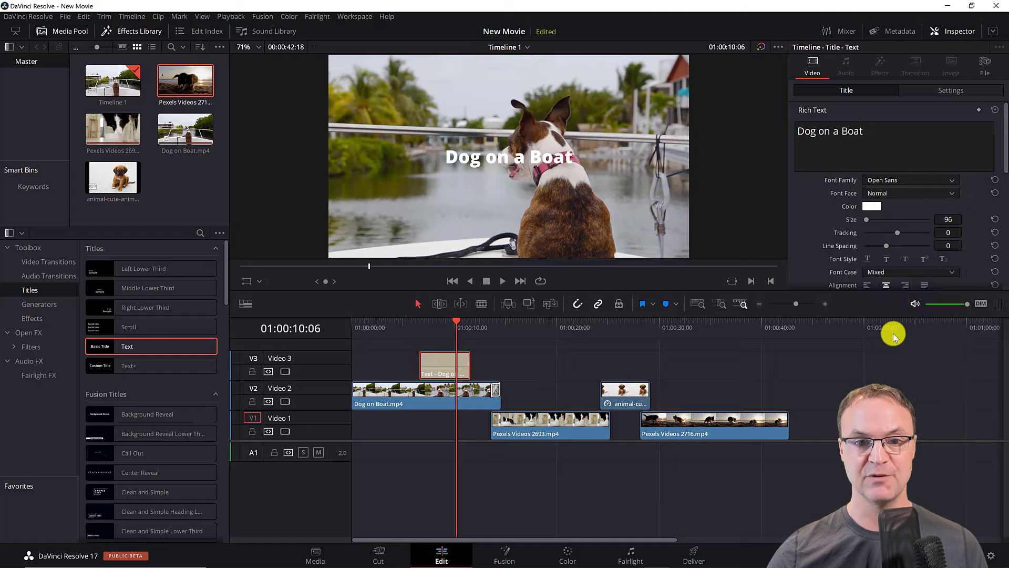
{"action": "left_click", "coordinate": [872, 206]}
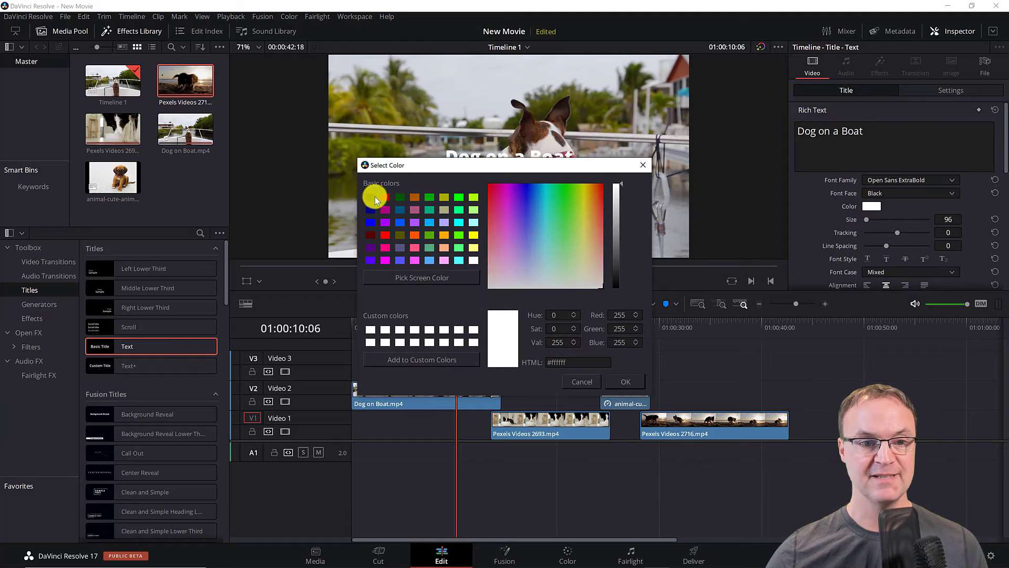
{"action": "left_click", "coordinate": [384, 197]}
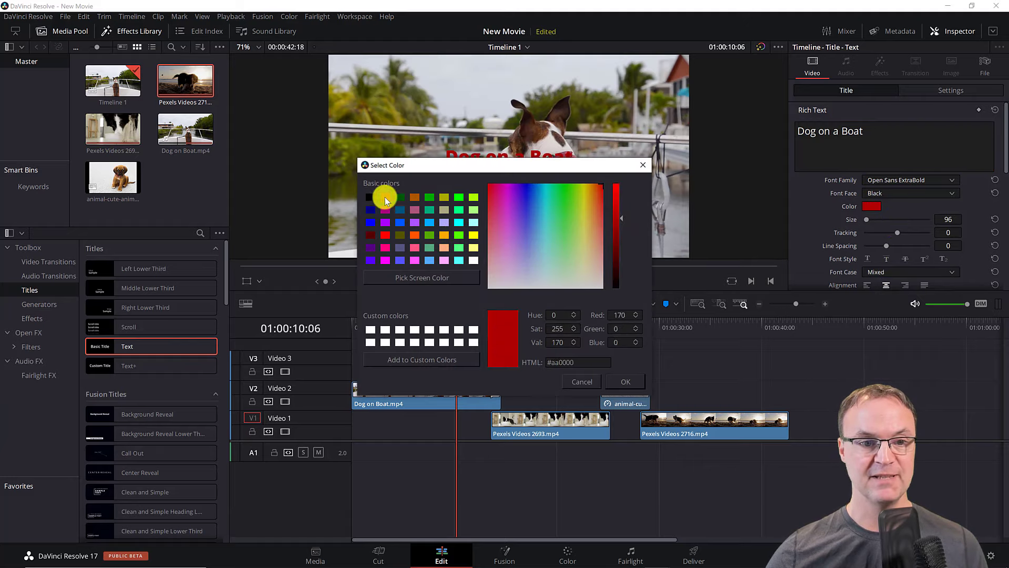
{"action": "left_click", "coordinate": [626, 384]}
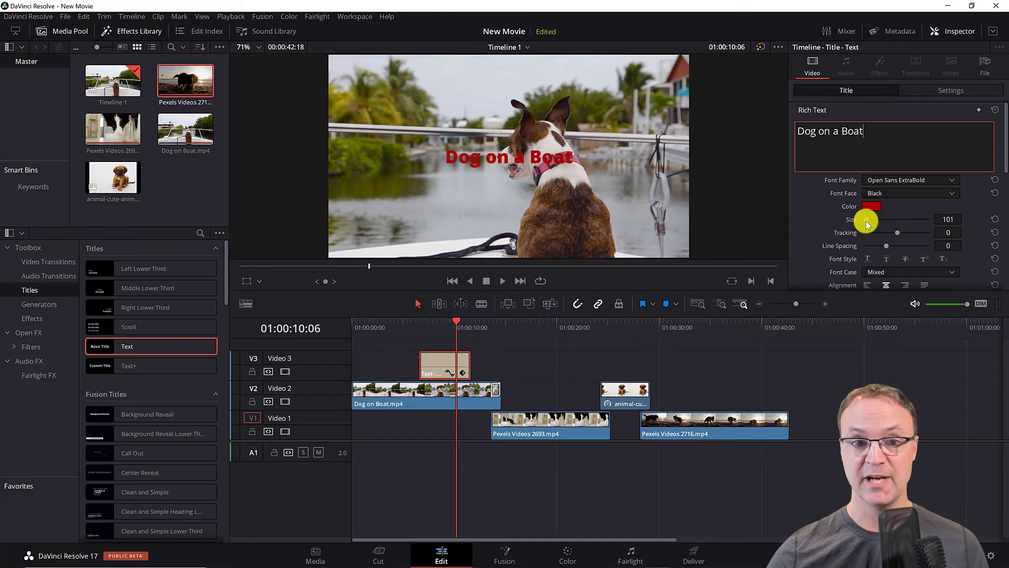
Enlarge the title to size 234 and move it up in the frame to Y position 785.
{"action": "left_click_drag", "start_coordinate": [866, 221], "coordinate": [867, 229]}
{"action": "left_click", "coordinate": [554, 165]}
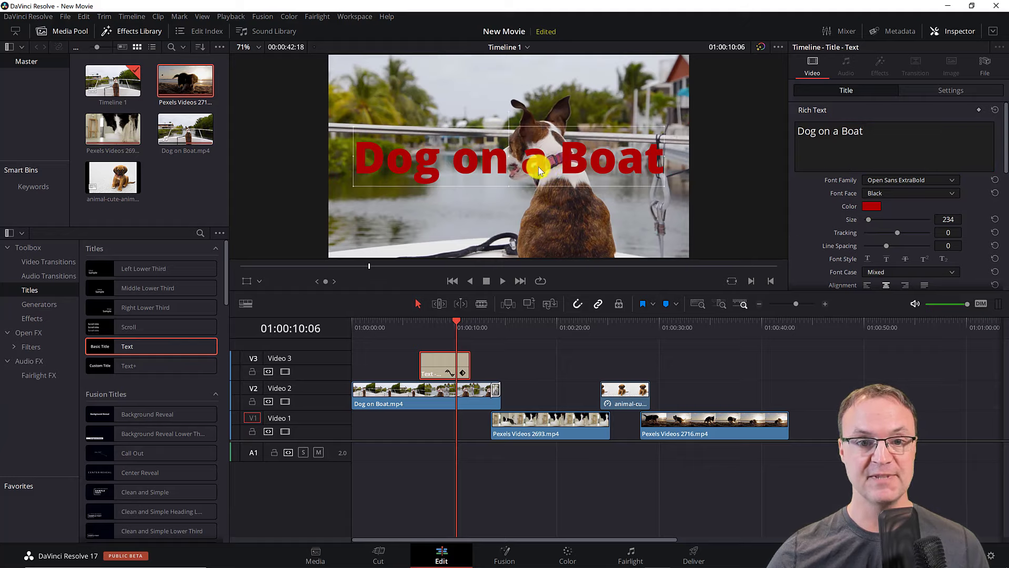
{"action": "left_click_drag", "start_coordinate": [487, 168], "coordinate": [455, 114]}
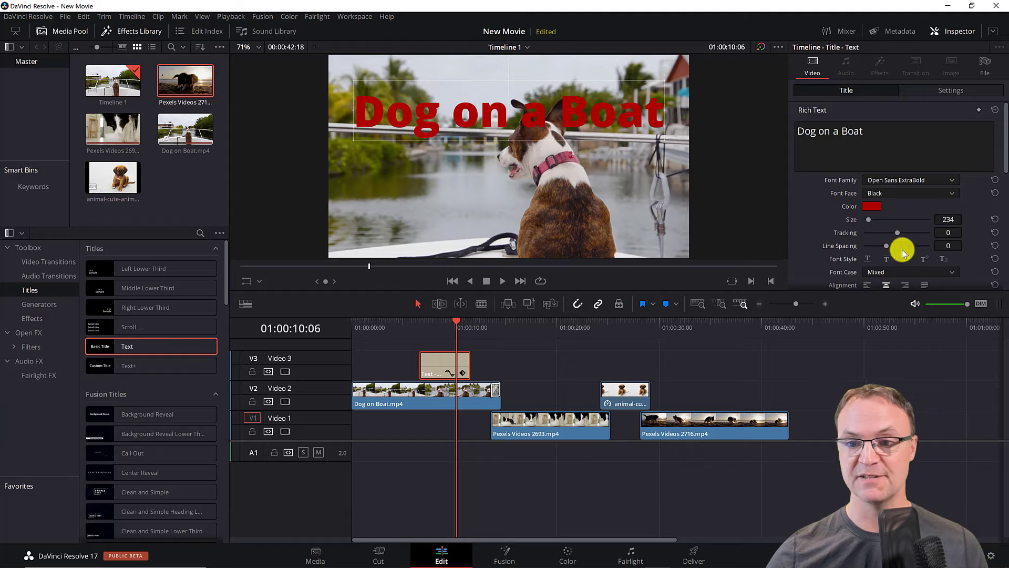
Examine the title's remaining settings, including alignment, position, drop shadow, stroke and background.
{"action": "scroll", "coordinate": [850, 255], "scroll_direction": "down", "scroll_amount": 1}
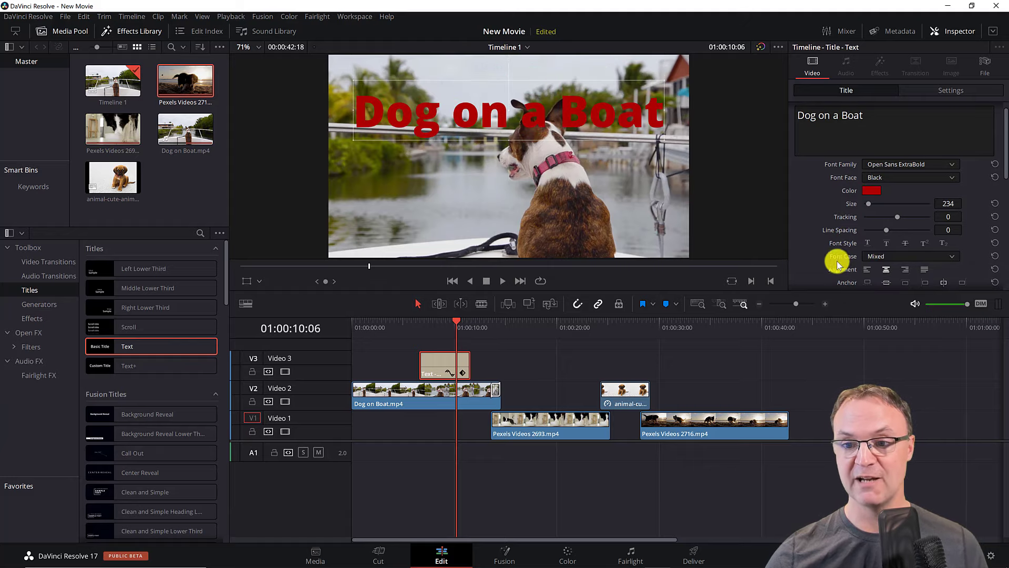
{"action": "scroll", "coordinate": [841, 248], "scroll_direction": "down", "scroll_amount": 2}
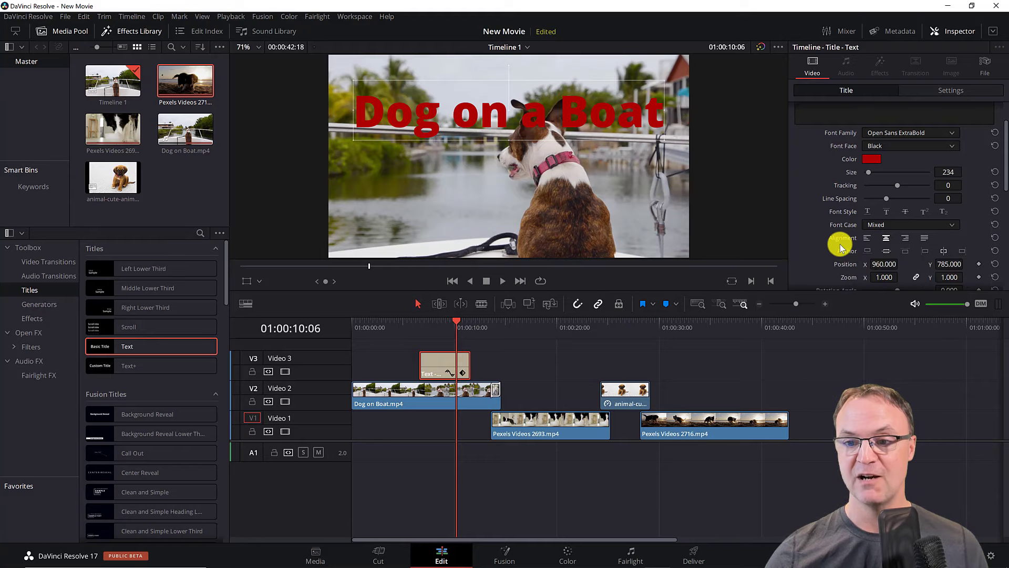
{"action": "scroll", "coordinate": [841, 247], "scroll_direction": "down", "scroll_amount": 1}
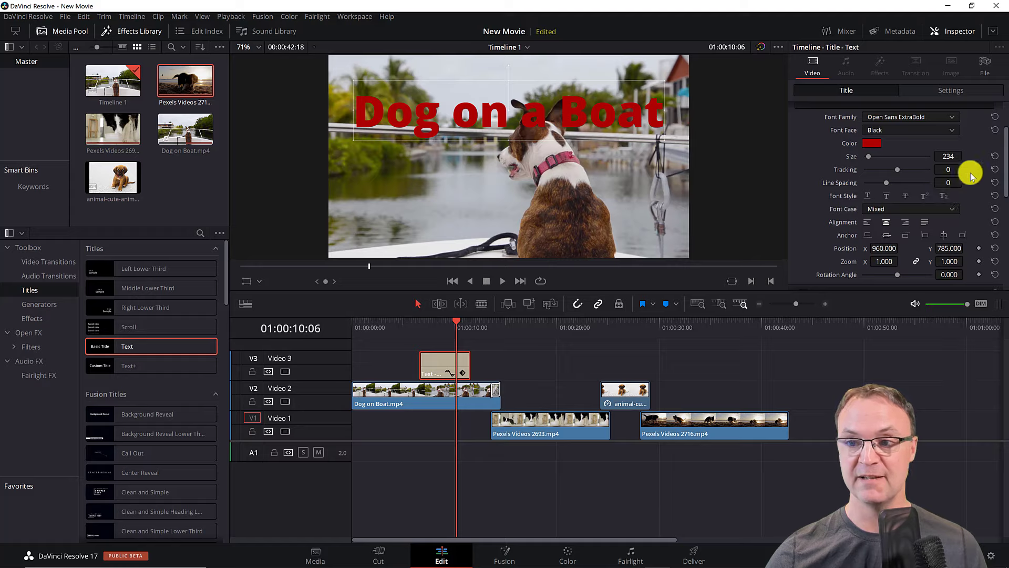
{"action": "scroll", "coordinate": [967, 239], "scroll_direction": "down", "scroll_amount": 2}
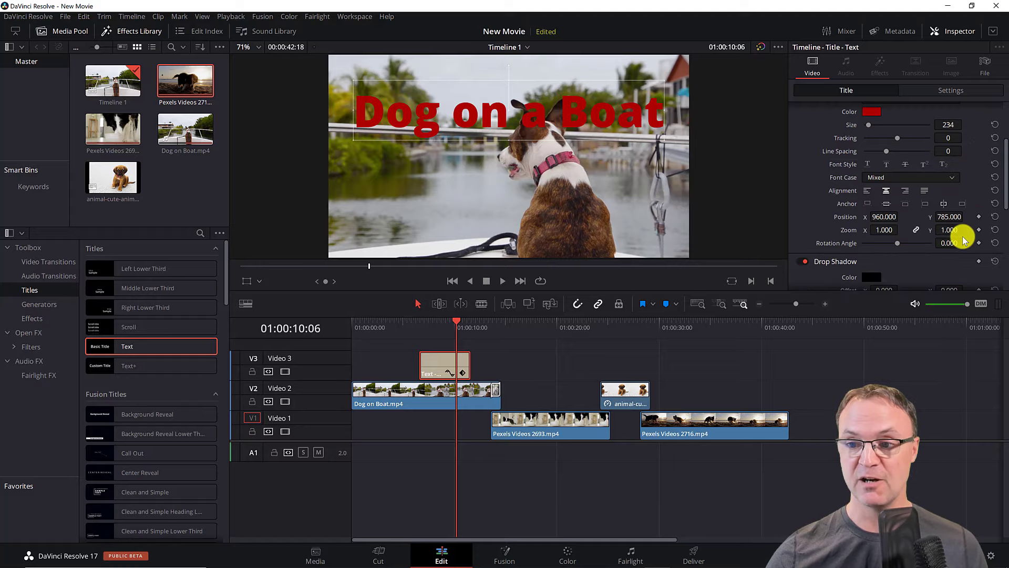
{"action": "scroll", "coordinate": [941, 250], "scroll_direction": "down", "scroll_amount": 1}
{"action": "scroll", "coordinate": [915, 247], "scroll_direction": "down", "scroll_amount": 2}
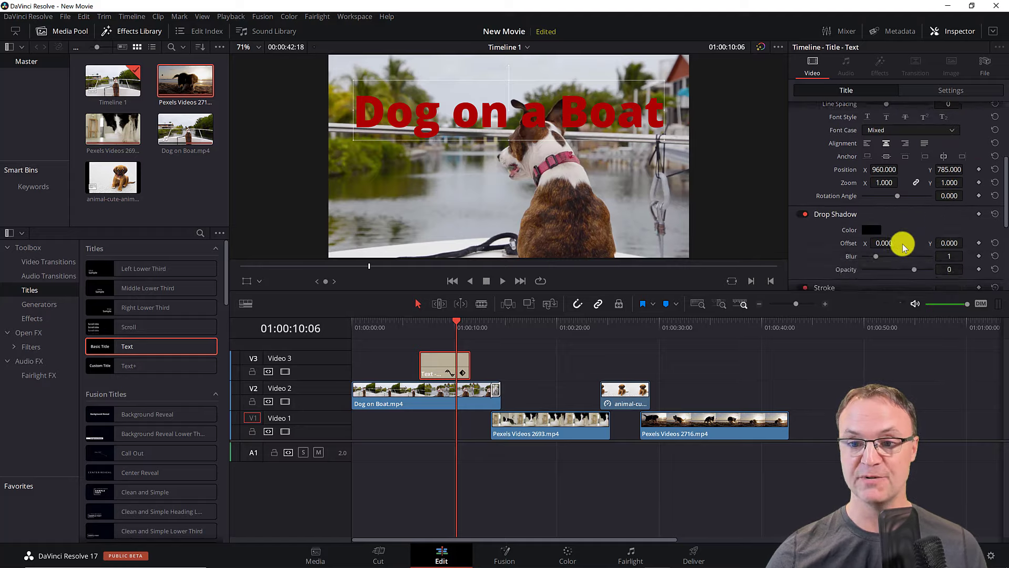
{"action": "scroll", "coordinate": [870, 245], "scroll_direction": "down", "scroll_amount": 1}
{"action": "scroll", "coordinate": [865, 247], "scroll_direction": "down", "scroll_amount": 1}
{"action": "scroll", "coordinate": [861, 250], "scroll_direction": "down", "scroll_amount": 2}
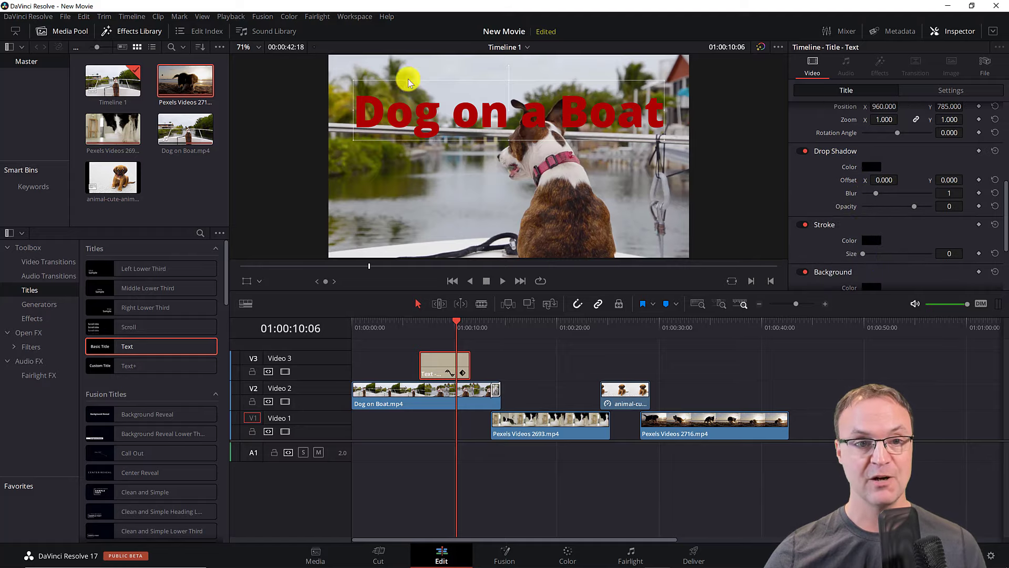
{"action": "scroll", "coordinate": [875, 219], "scroll_direction": "down", "scroll_amount": 1}
{"action": "scroll", "coordinate": [872, 219], "scroll_direction": "up", "scroll_amount": 8}
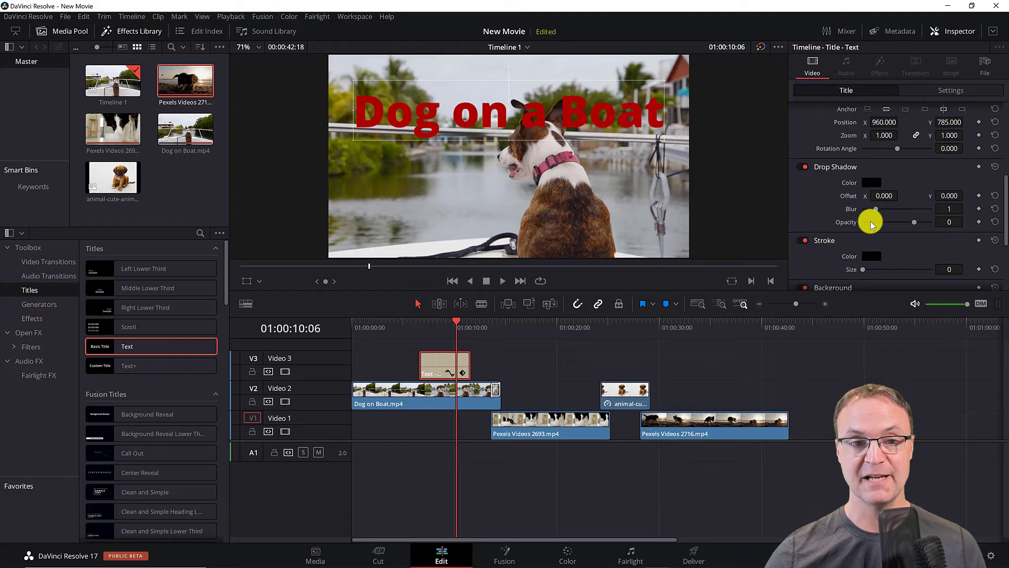
Move the Dog on a Boat title to Video 2 above Pexels Videos 2693.mp4 and view it at 01:00:18:06, with its text open for editing.
{"action": "left_click_drag", "start_coordinate": [435, 360], "coordinate": [538, 391]}
{"action": "left_click", "coordinate": [539, 328]}
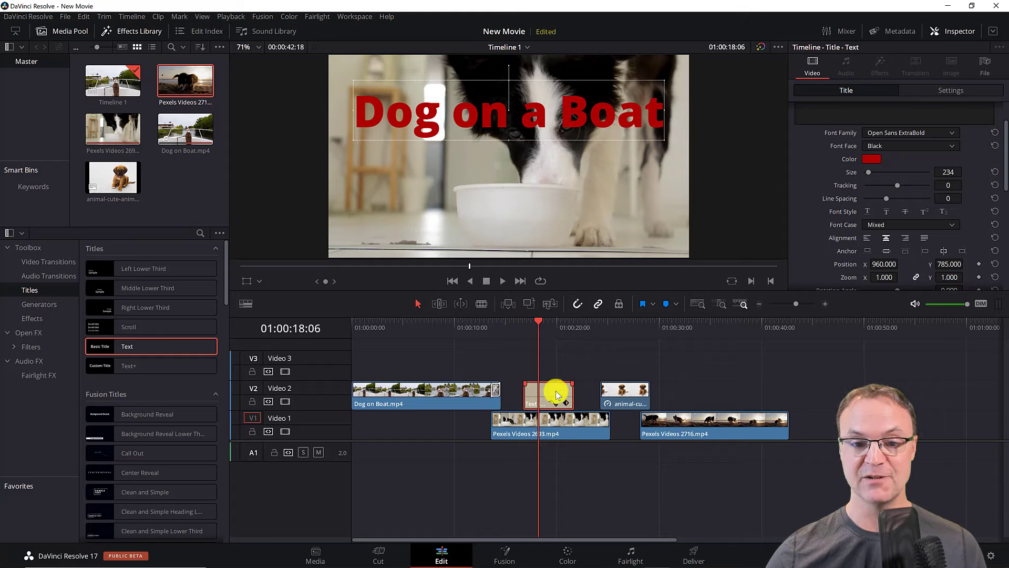
{"action": "scroll", "coordinate": [864, 205], "scroll_direction": "up", "scroll_amount": 2}
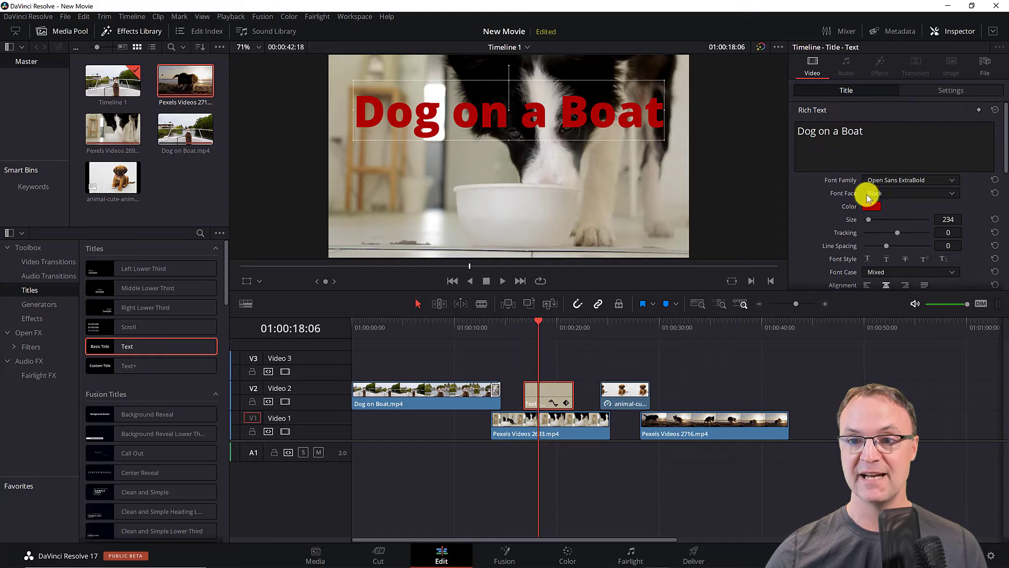
{"action": "left_click", "coordinate": [865, 135]}
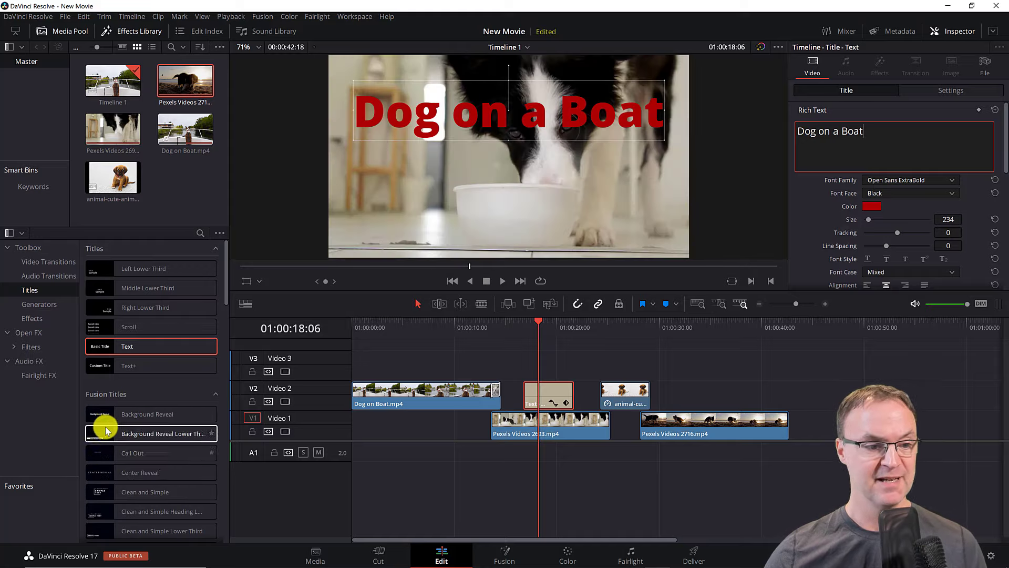
Add the Clean and Simple Fusion title on Video 3 above Dog on Boat.mp4 and play it from 01:00:06:04.
{"action": "left_click_drag", "start_coordinate": [103, 492], "coordinate": [417, 360]}
{"action": "left_click", "coordinate": [418, 330]}
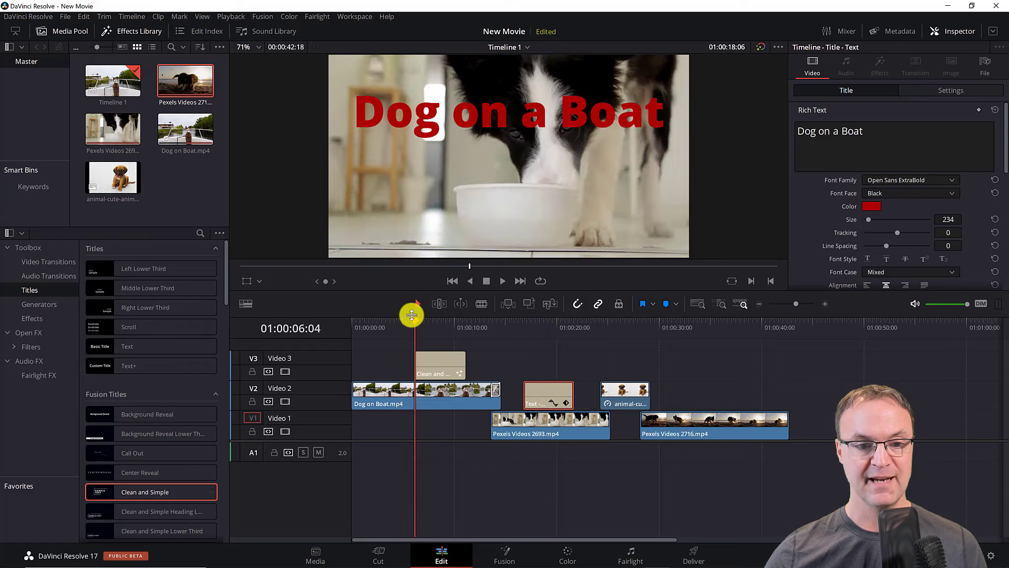
{"action": "left_click", "coordinate": [502, 283]}
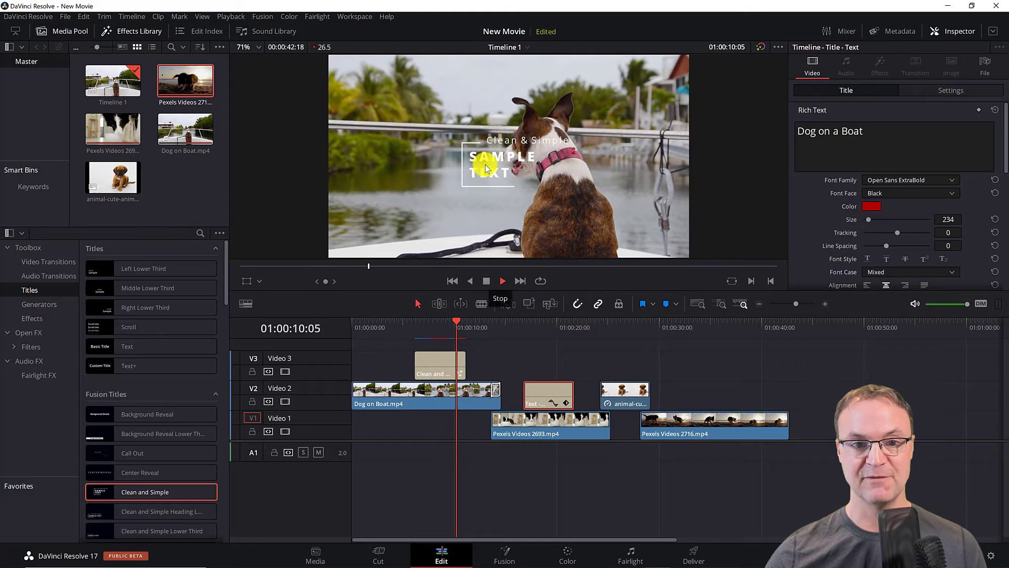
{"action": "left_click", "coordinate": [486, 281]}
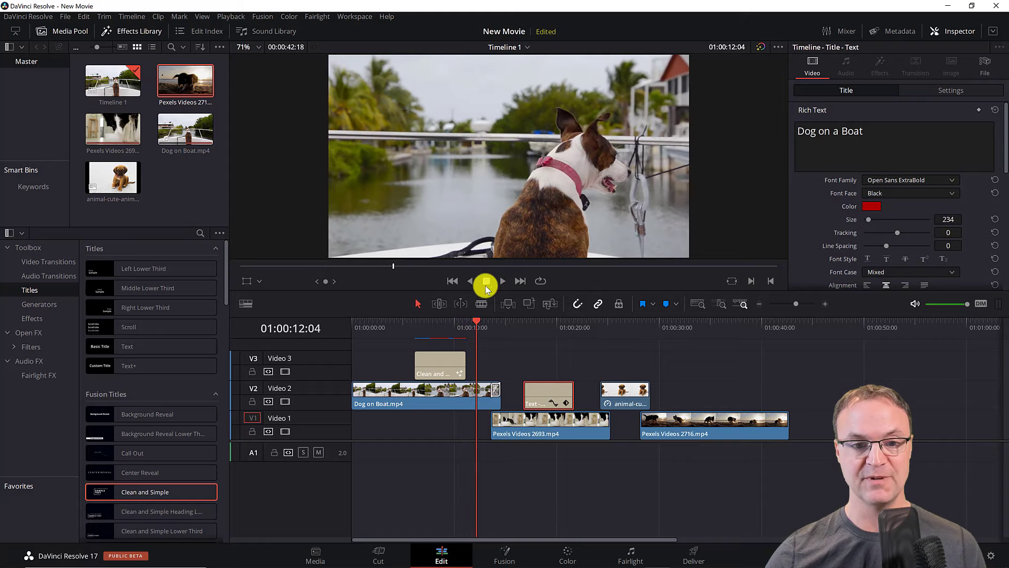
Select the Clean and Simple title and examine its Small Text and Big Text settings.
{"action": "left_click", "coordinate": [430, 374]}
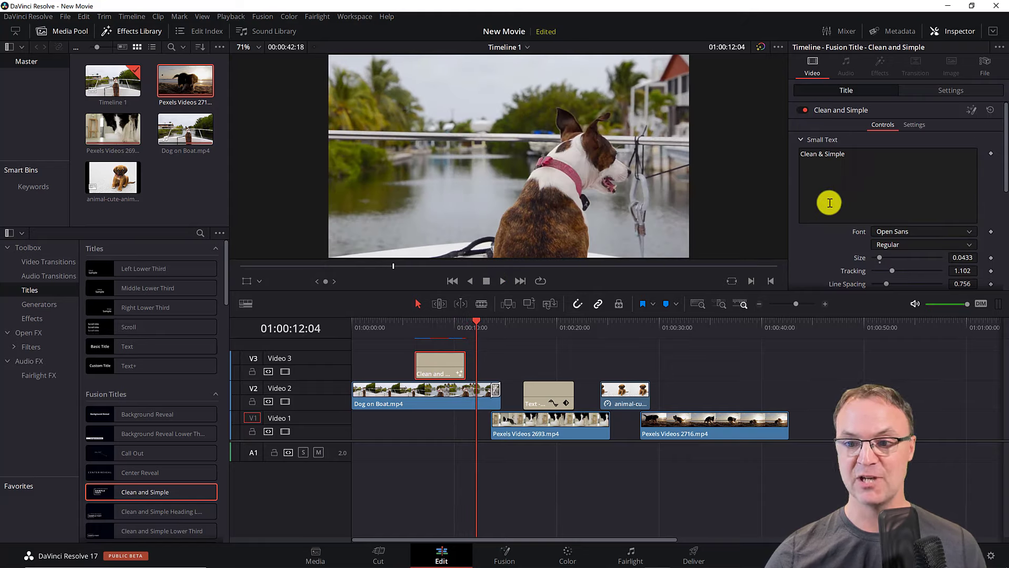
{"action": "scroll", "coordinate": [830, 201], "scroll_direction": "down", "scroll_amount": 1}
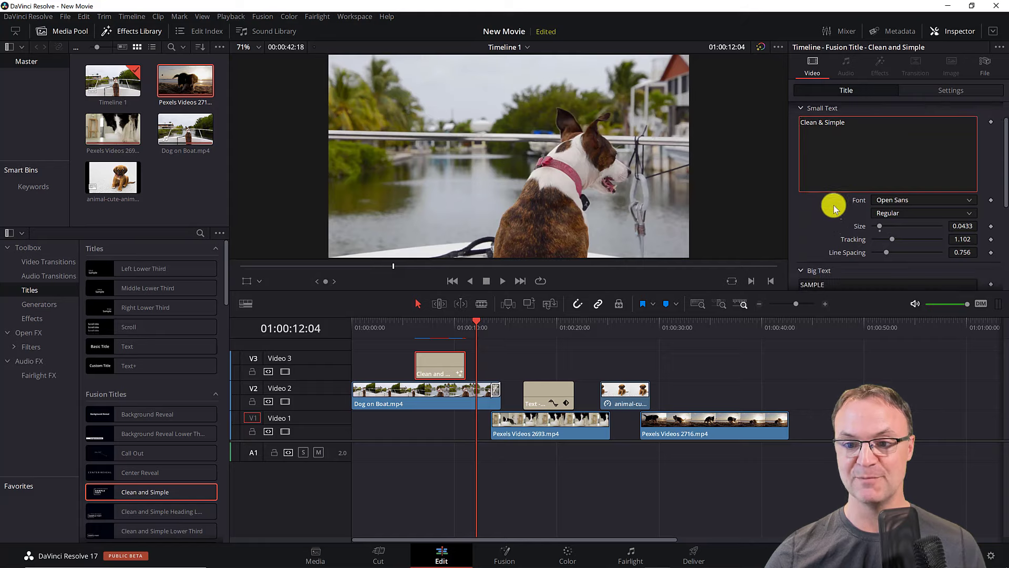
{"action": "scroll", "coordinate": [830, 205], "scroll_direction": "down", "scroll_amount": 3}
{"action": "scroll", "coordinate": [829, 210], "scroll_direction": "up", "scroll_amount": 3}
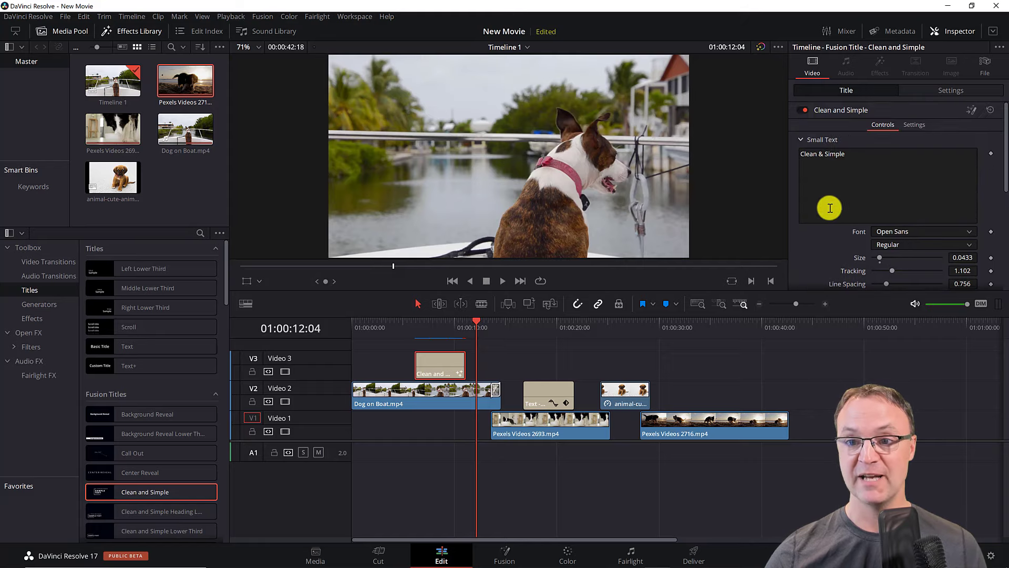
{"action": "scroll", "coordinate": [828, 205], "scroll_direction": "down", "scroll_amount": 3}
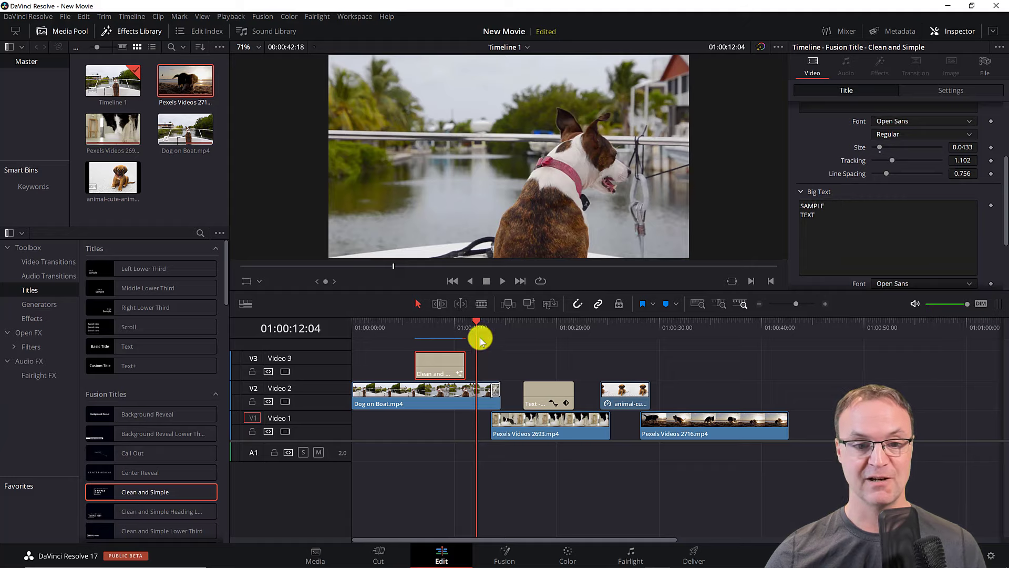
Play the Clean and Simple title again from near its start and stop at 01:00:10:10.
{"action": "left_click_drag", "start_coordinate": [479, 326], "coordinate": [428, 328]}
{"action": "left_click", "coordinate": [502, 281]}
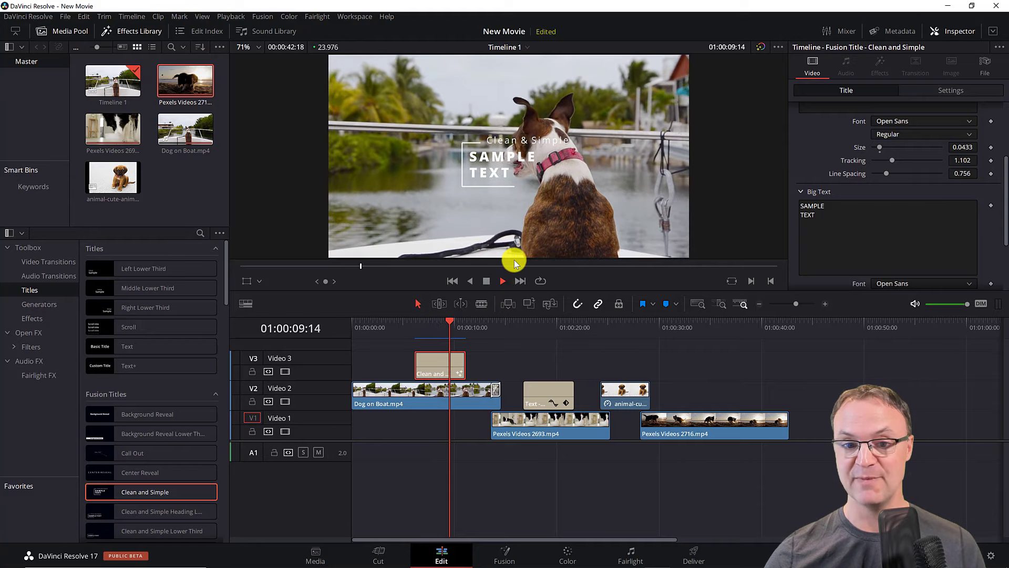
{"action": "left_click", "coordinate": [486, 282]}
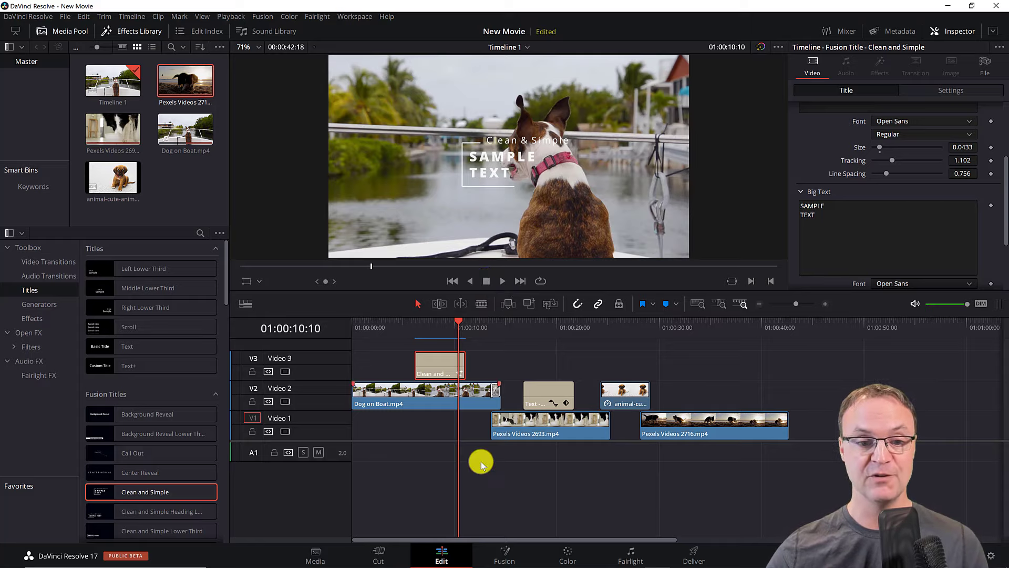
{"action": "scroll", "coordinate": [166, 433], "scroll_direction": "down", "scroll_amount": 6}
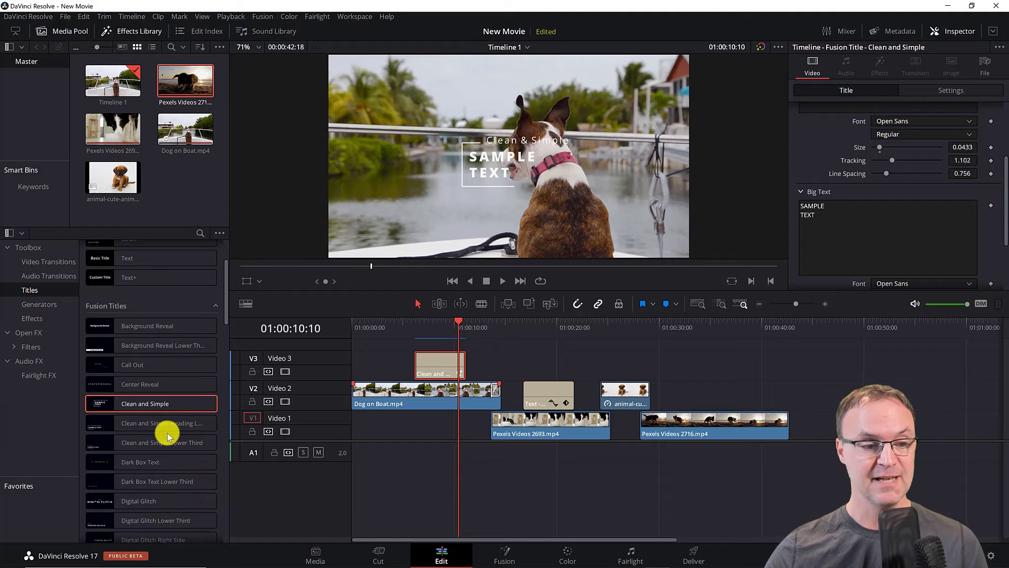
{"action": "scroll", "coordinate": [168, 437], "scroll_direction": "down", "scroll_amount": 1}
{"action": "scroll", "coordinate": [167, 436], "scroll_direction": "up", "scroll_amount": 7}
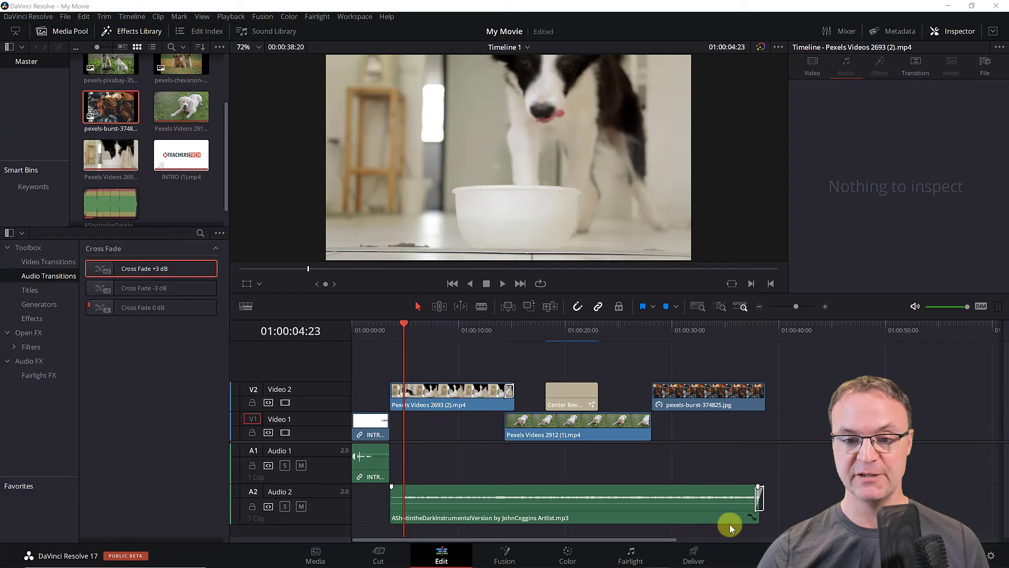
Switch the My Movie project to the Deliver page and limit the render range to end at 01:00:38:17.
{"action": "left_click", "coordinate": [694, 553]}
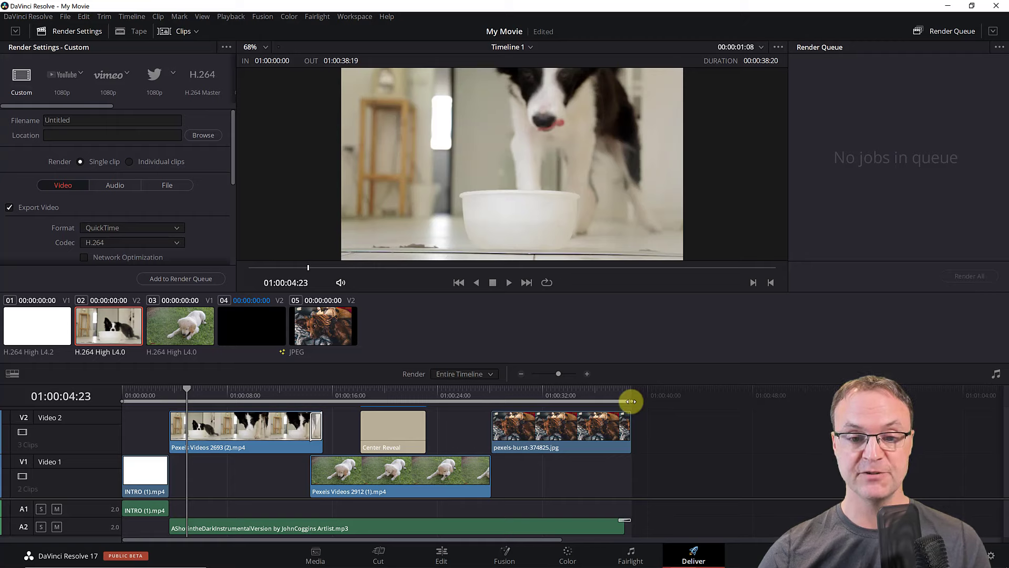
{"action": "mouse_move", "coordinate": [631, 401]}
{"action": "left_mouse_down"}
{"action": "mouse_move", "coordinate": [275, 362]}
{"action": "mouse_move", "coordinate": [513, 392]}
{"action": "mouse_move", "coordinate": [655, 395]}
{"action": "mouse_move", "coordinate": [626, 417]}
{"action": "mouse_move", "coordinate": [645, 415]}
{"action": "left_mouse_up"}
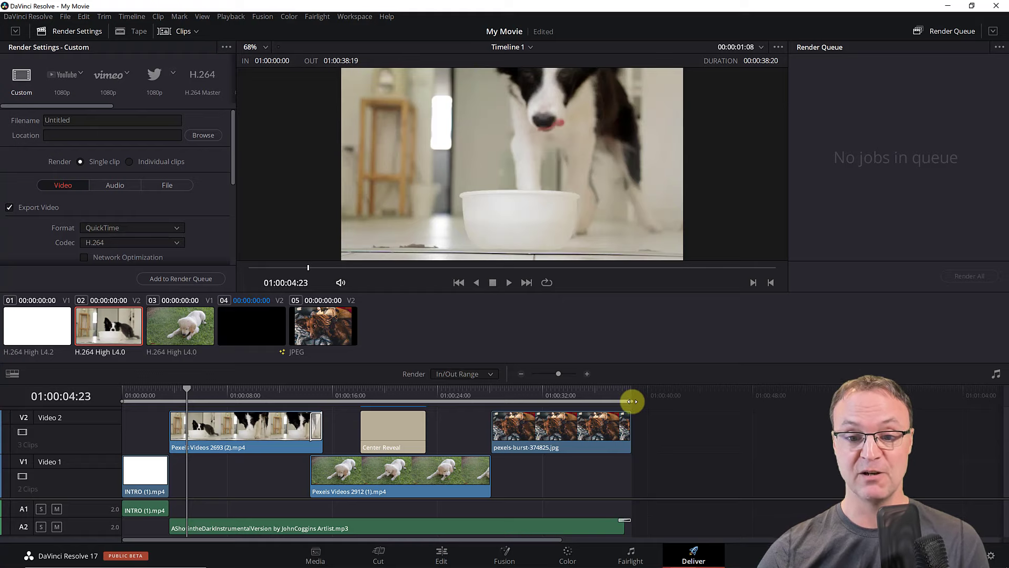
{"action": "mouse_move", "coordinate": [631, 402]}
{"action": "left_mouse_down"}
{"action": "mouse_move", "coordinate": [395, 402]}
{"action": "mouse_move", "coordinate": [529, 402]}
{"action": "mouse_move", "coordinate": [631, 419]}
{"action": "left_mouse_up"}
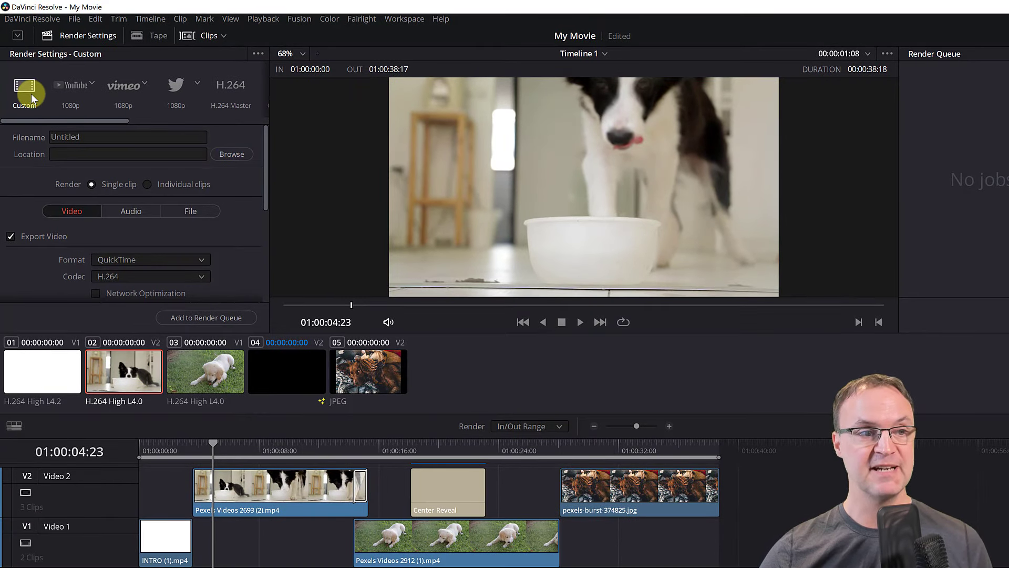
Name the custom render Dogs and set the Videos folder as its save location.
{"action": "double_click", "coordinate": [107, 138]}
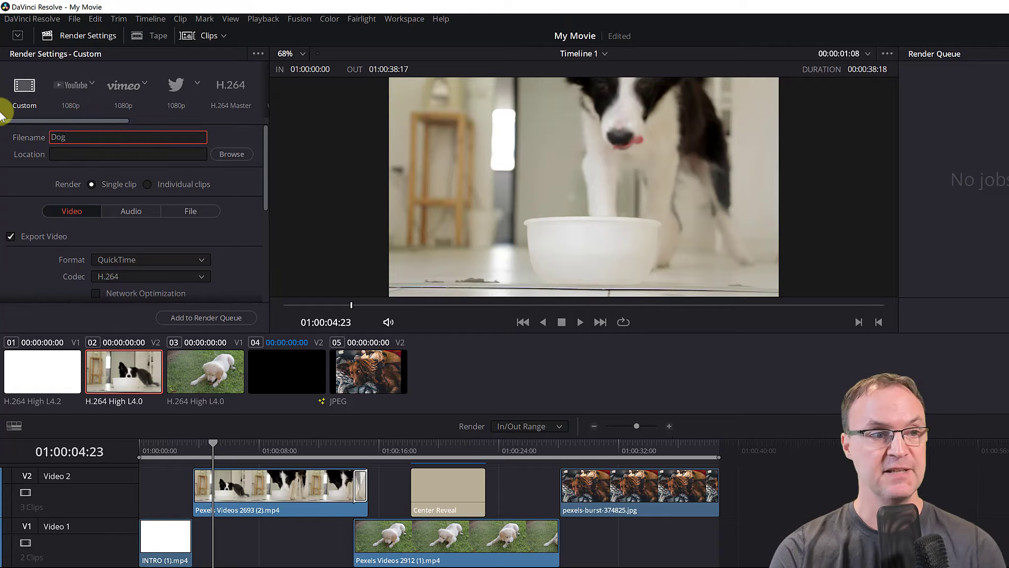
{"action": "left_click", "coordinate": [227, 155]}
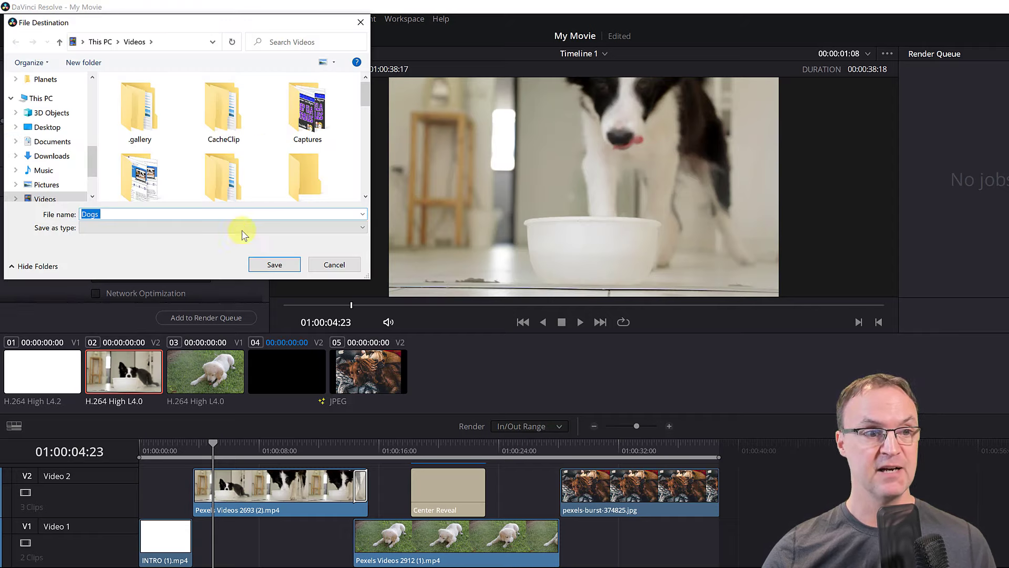
{"action": "left_click", "coordinate": [286, 269]}
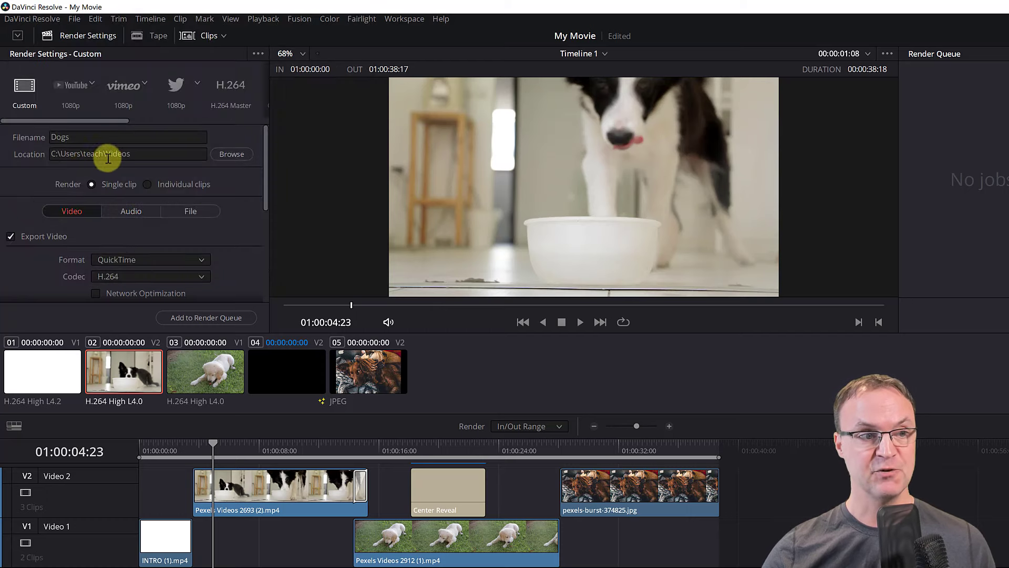
Examine the custom render's video settings, including the format and resolution choices, codec, frame rate, quality and encoding options.
{"action": "scroll", "coordinate": [88, 221], "scroll_direction": "down", "scroll_amount": 1}
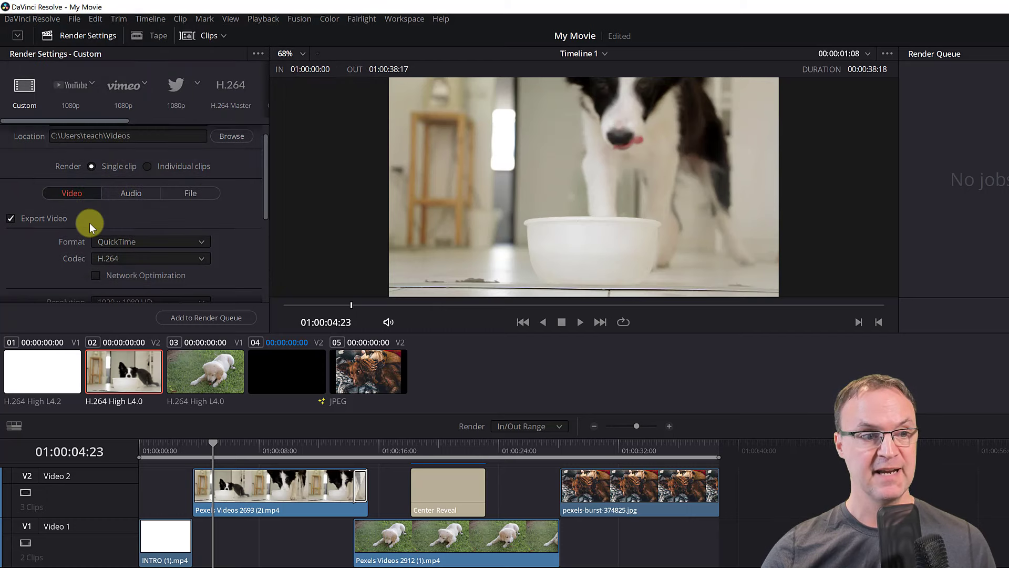
{"action": "scroll", "coordinate": [90, 223], "scroll_direction": "down", "scroll_amount": 1}
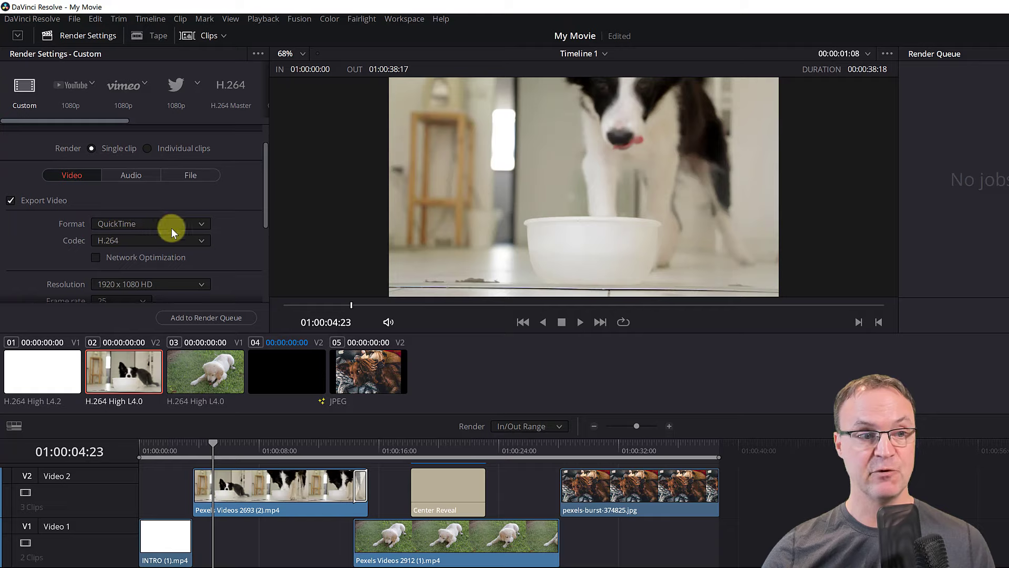
{"action": "left_click", "coordinate": [186, 224]}
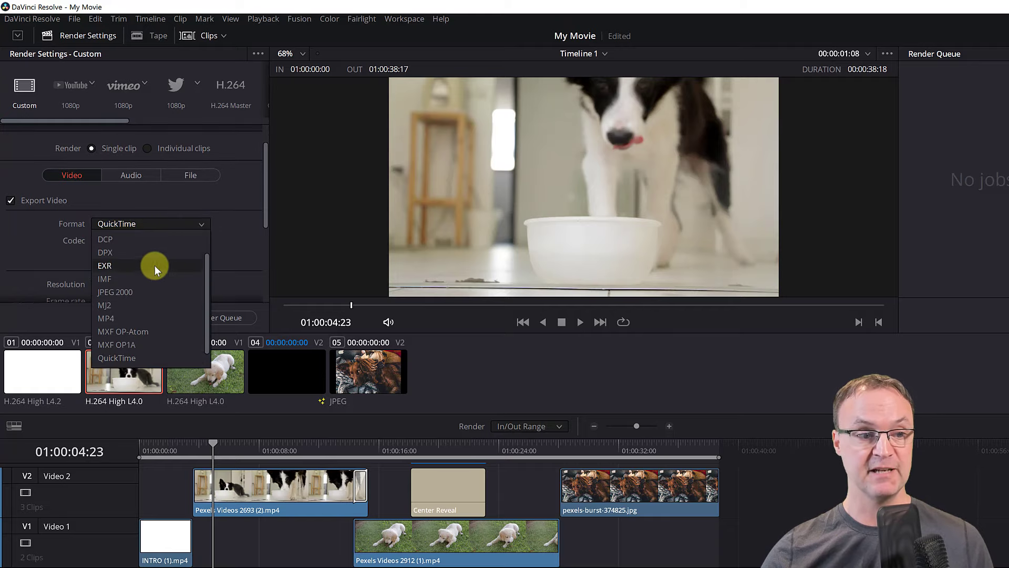
{"action": "left_click", "coordinate": [251, 281]}
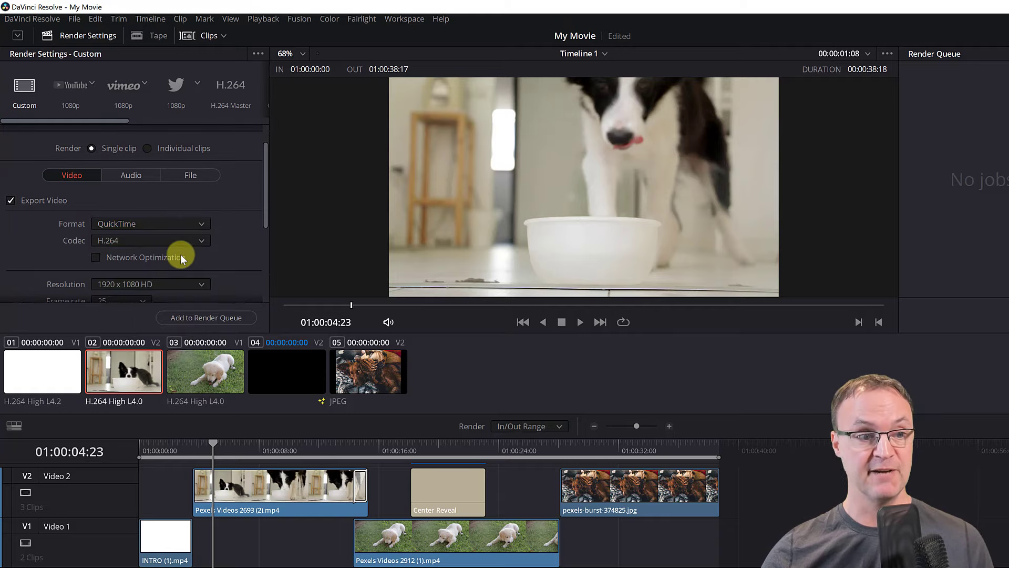
{"action": "scroll", "coordinate": [182, 254], "scroll_direction": "down", "scroll_amount": 2}
{"action": "left_click", "coordinate": [202, 249]}
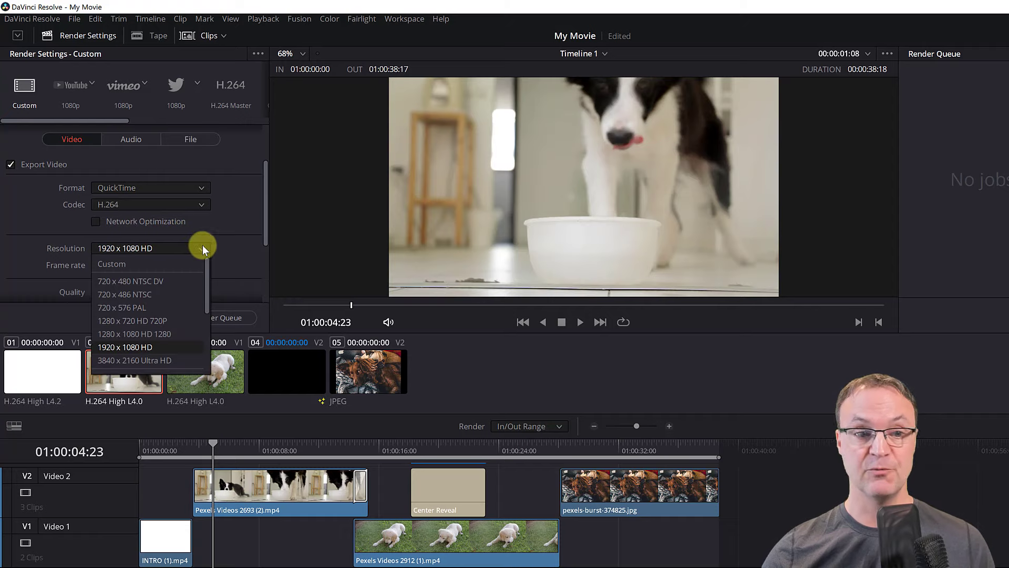
{"action": "left_click", "coordinate": [239, 250]}
{"action": "scroll", "coordinate": [212, 270], "scroll_direction": "down", "scroll_amount": 3}
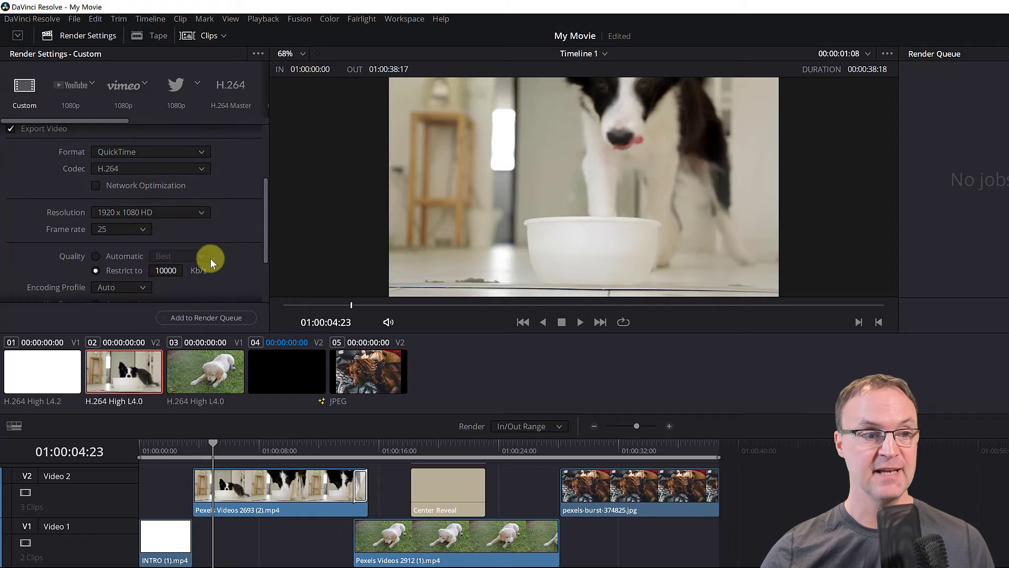
{"action": "scroll", "coordinate": [210, 258], "scroll_direction": "down", "scroll_amount": 1}
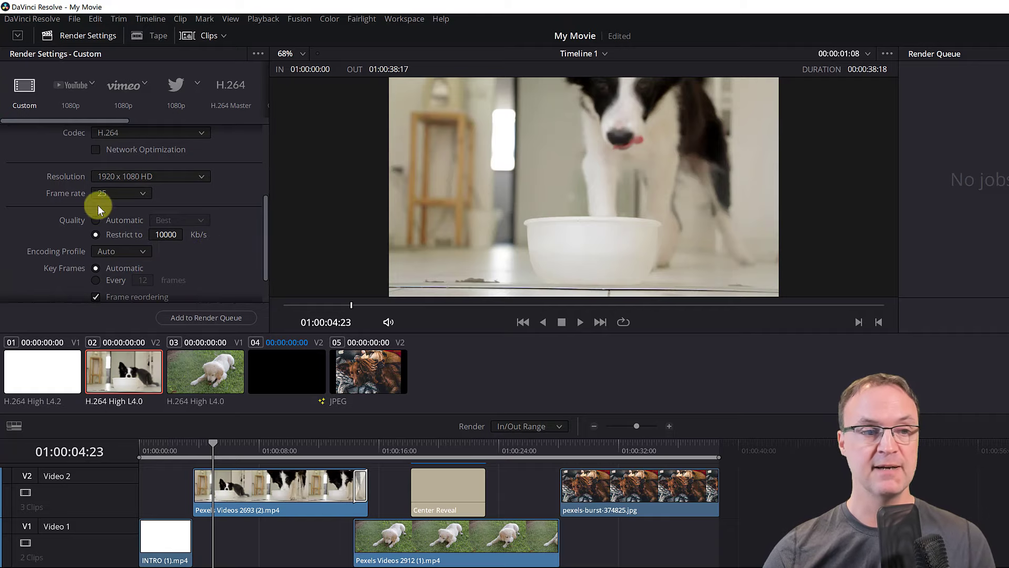
Look at the H.264 Master render preset and choose the YouTube 1080p preset for the export.
{"action": "left_click", "coordinate": [75, 85]}
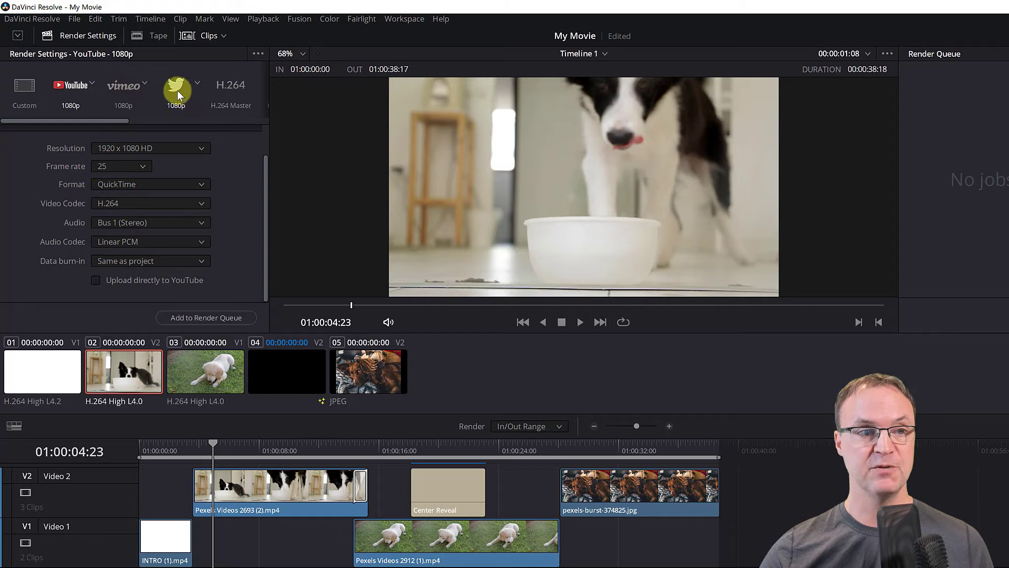
{"action": "left_click", "coordinate": [240, 90]}
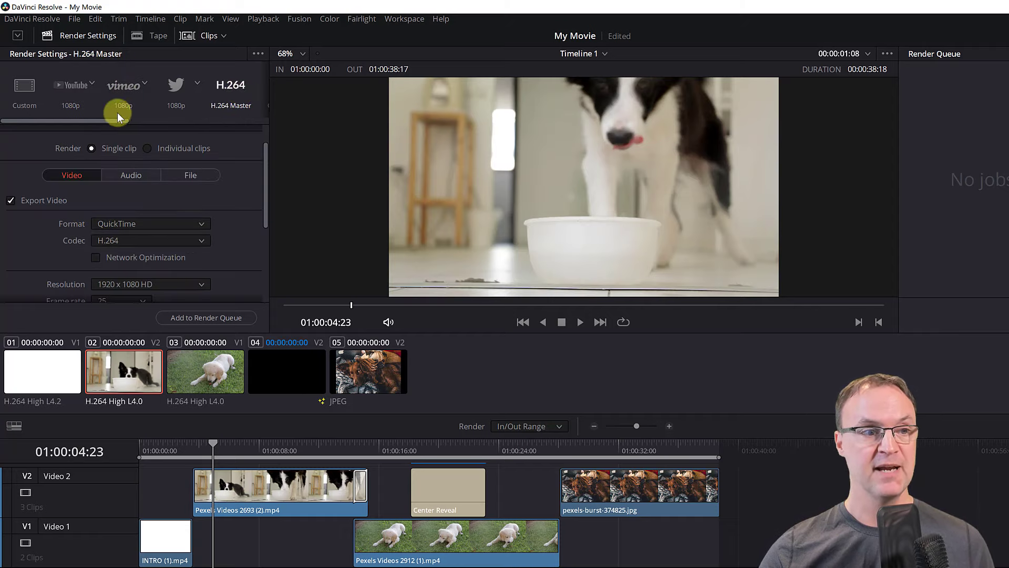
{"action": "left_click_drag", "start_coordinate": [111, 118], "coordinate": [78, 122]}
{"action": "left_click", "coordinate": [68, 108]}
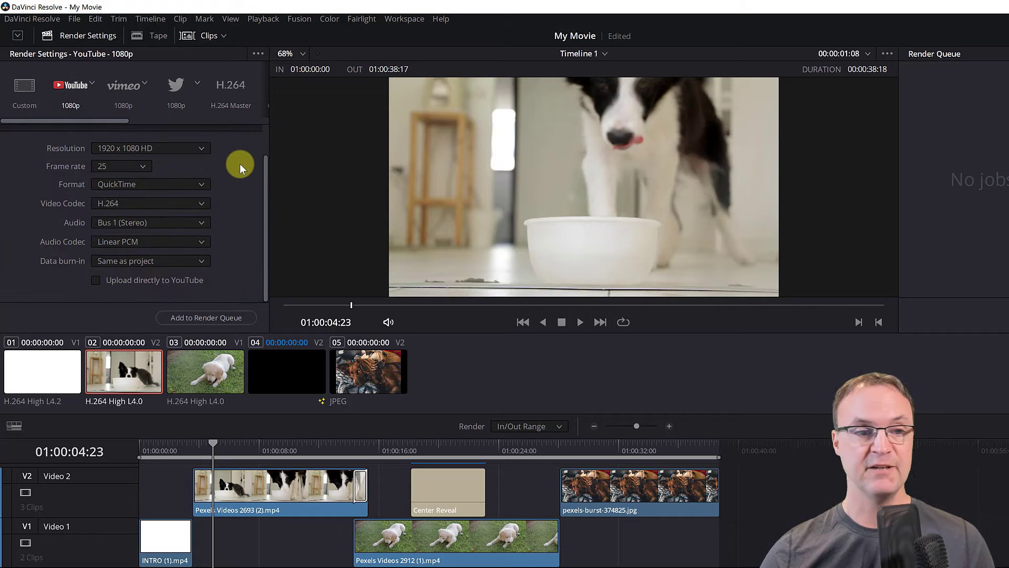
Add the YouTube 1080p job to the render queue, replacing the existing file, and start rendering the queue.
{"action": "left_click", "coordinate": [200, 317]}
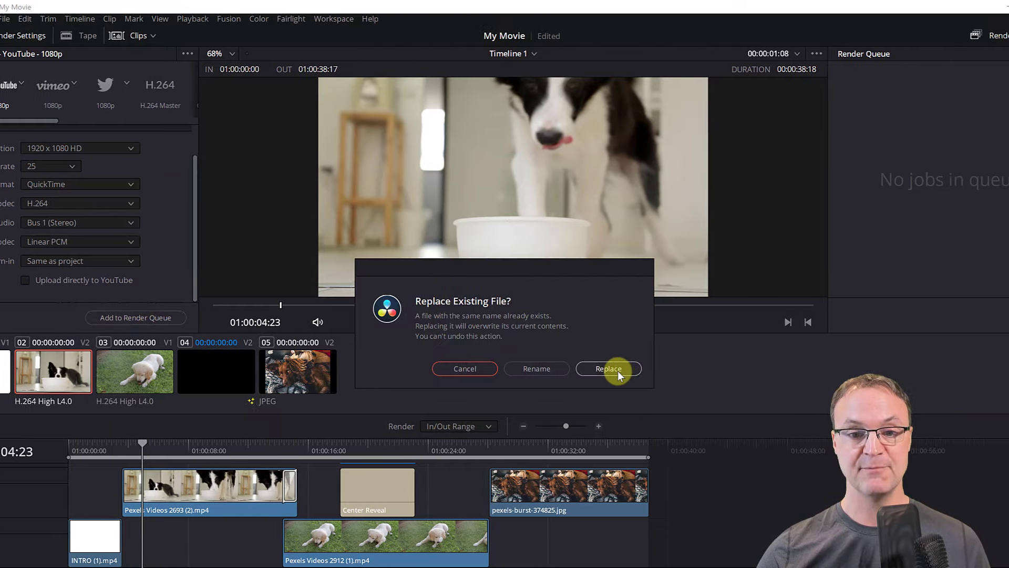
{"action": "left_click", "coordinate": [676, 369]}
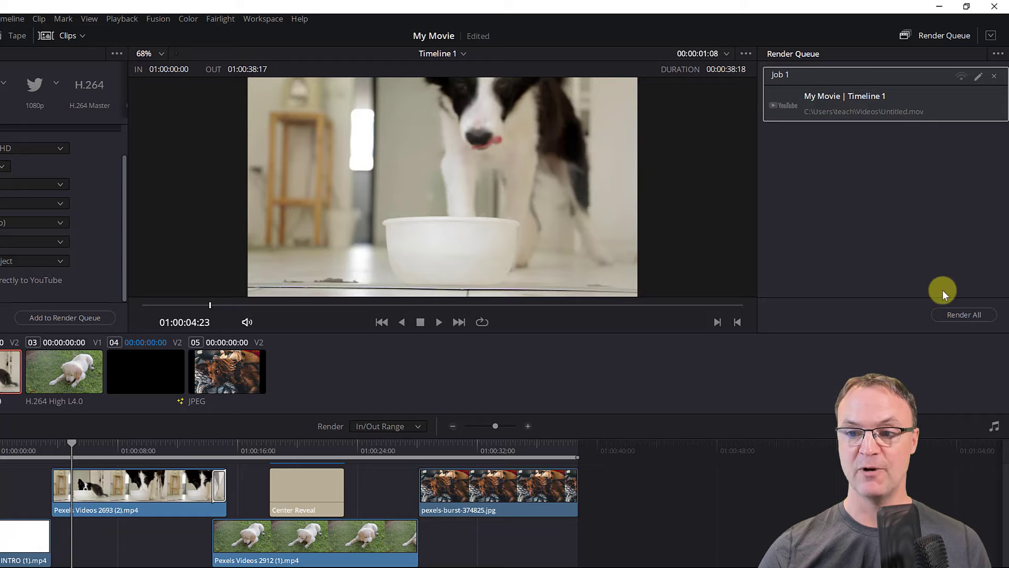
{"action": "left_click", "coordinate": [957, 316]}
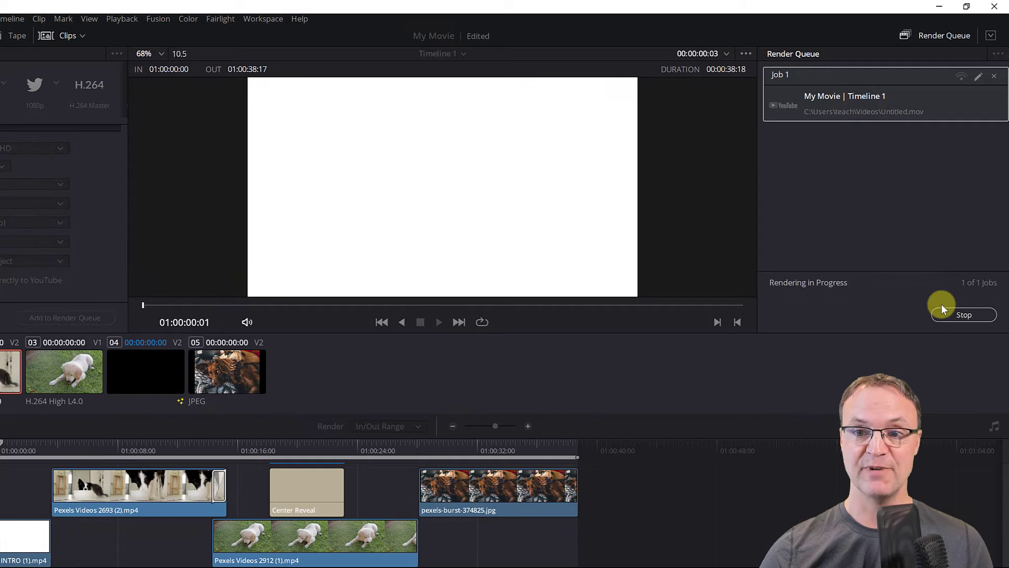